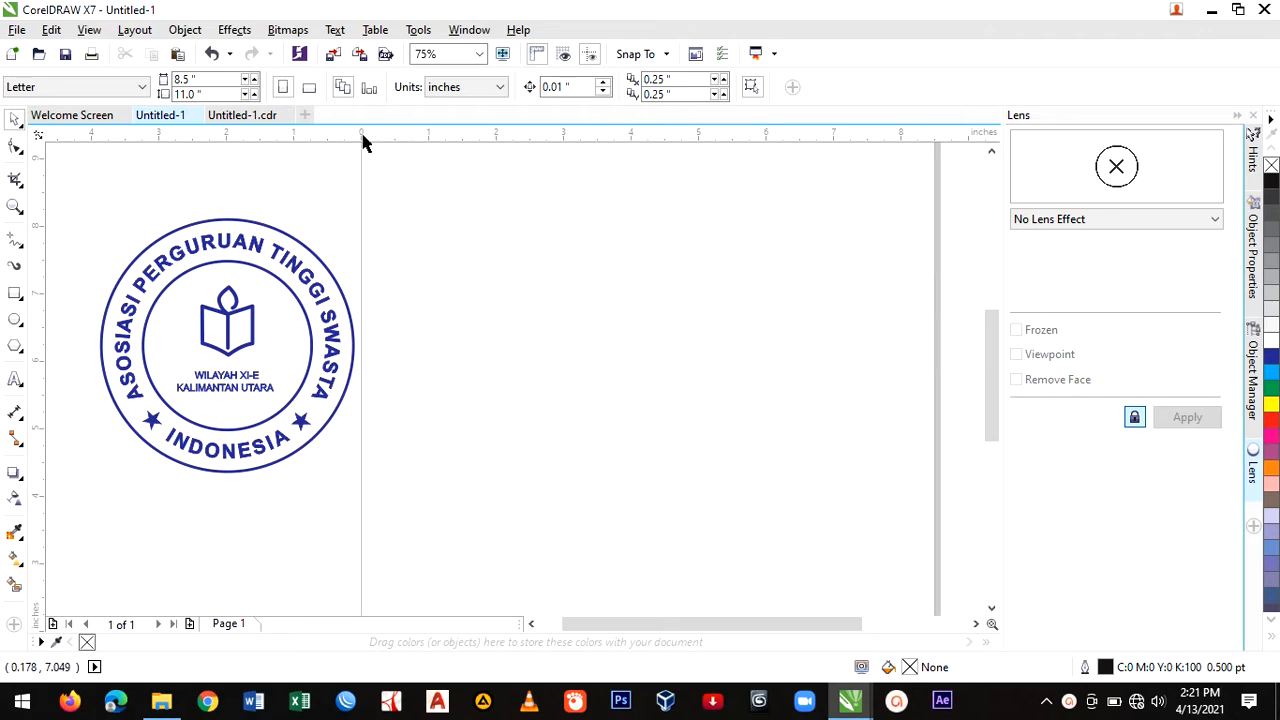
# Add the artistic text "FIT TEXT TO PATH" in 24 pt Arial on the page beside the blue stamp.
pyautogui.click(15, 379)
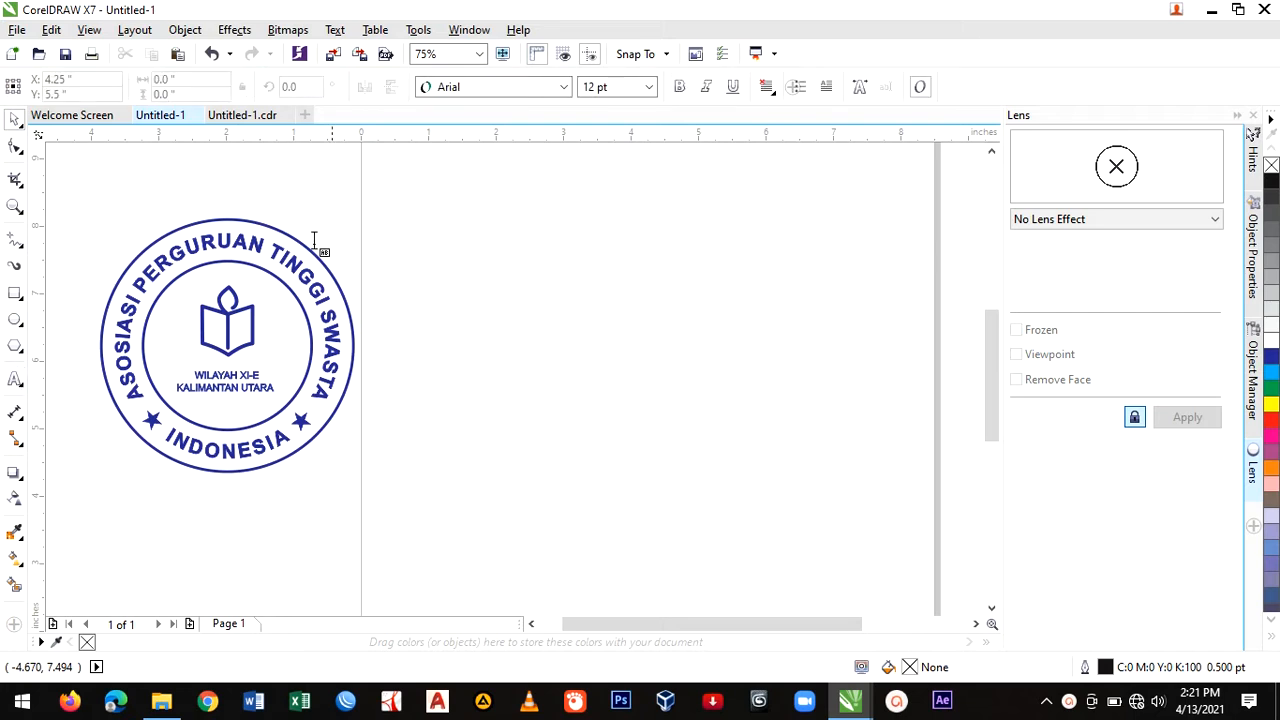
pyautogui.click(461, 264)
pyautogui.write('FIT')
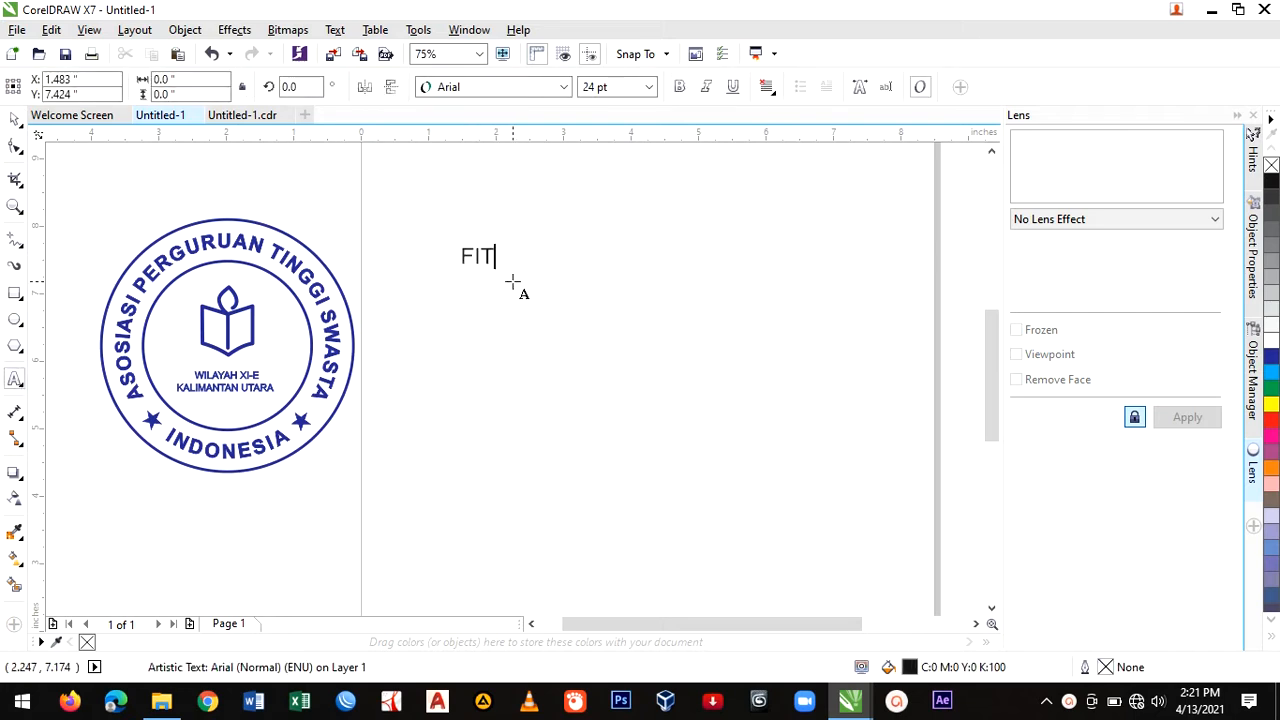
pyautogui.write(' TEXT TO PATH')
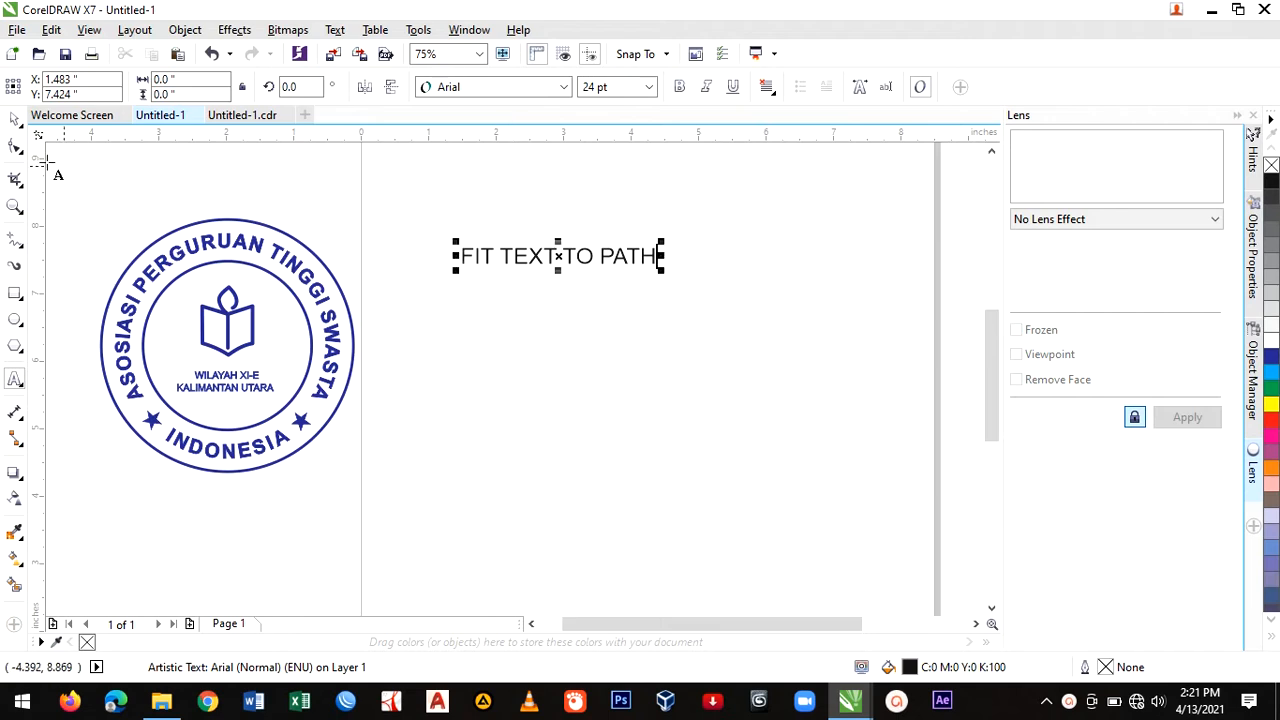
pyautogui.click(15, 119)
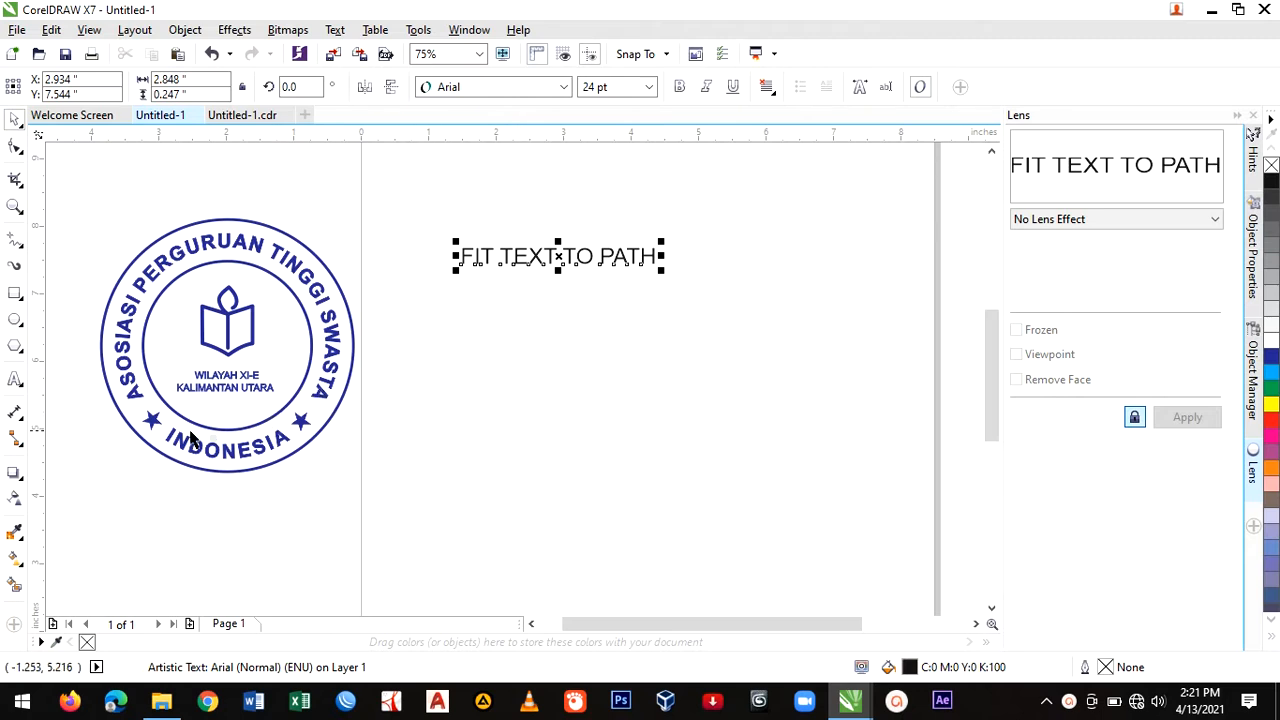
# Reposition the FIT TEXT TO PATH text in the upper part of the page and make it bold.
pyautogui.moveTo(570, 258); pyautogui.dragTo(589, 322)
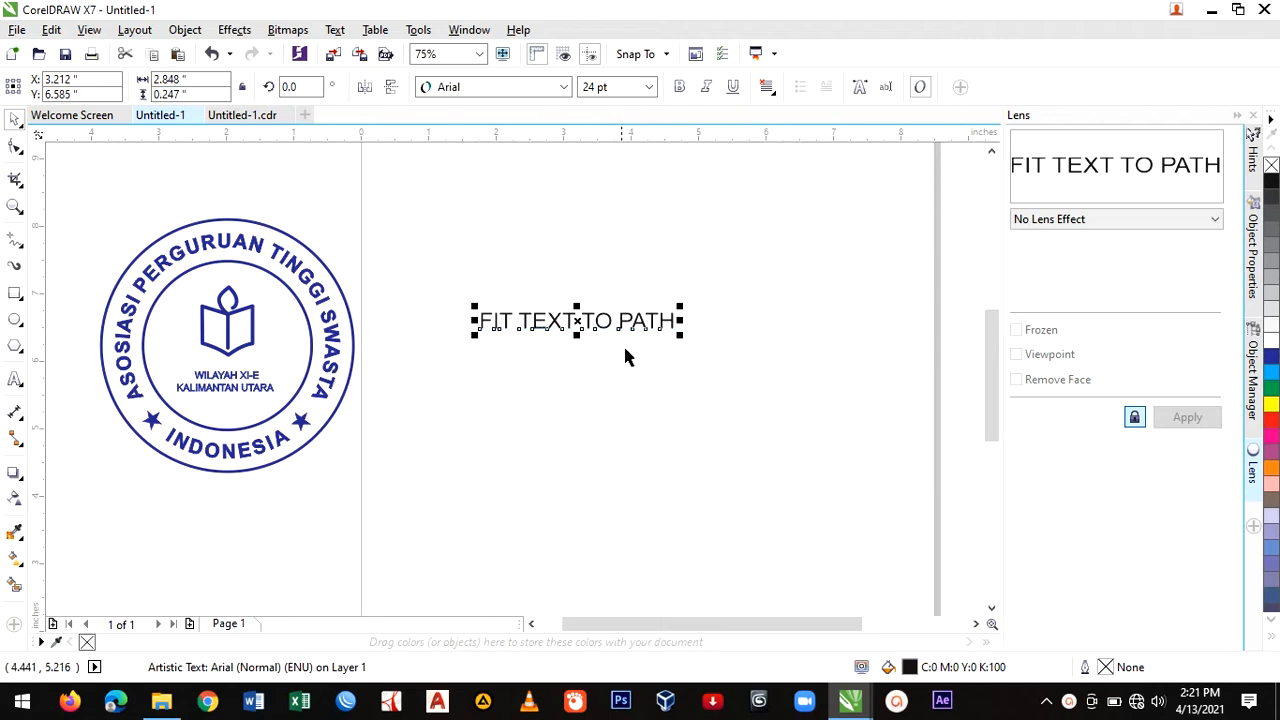
pyautogui.moveTo(628, 322); pyautogui.dragTo(623, 266)
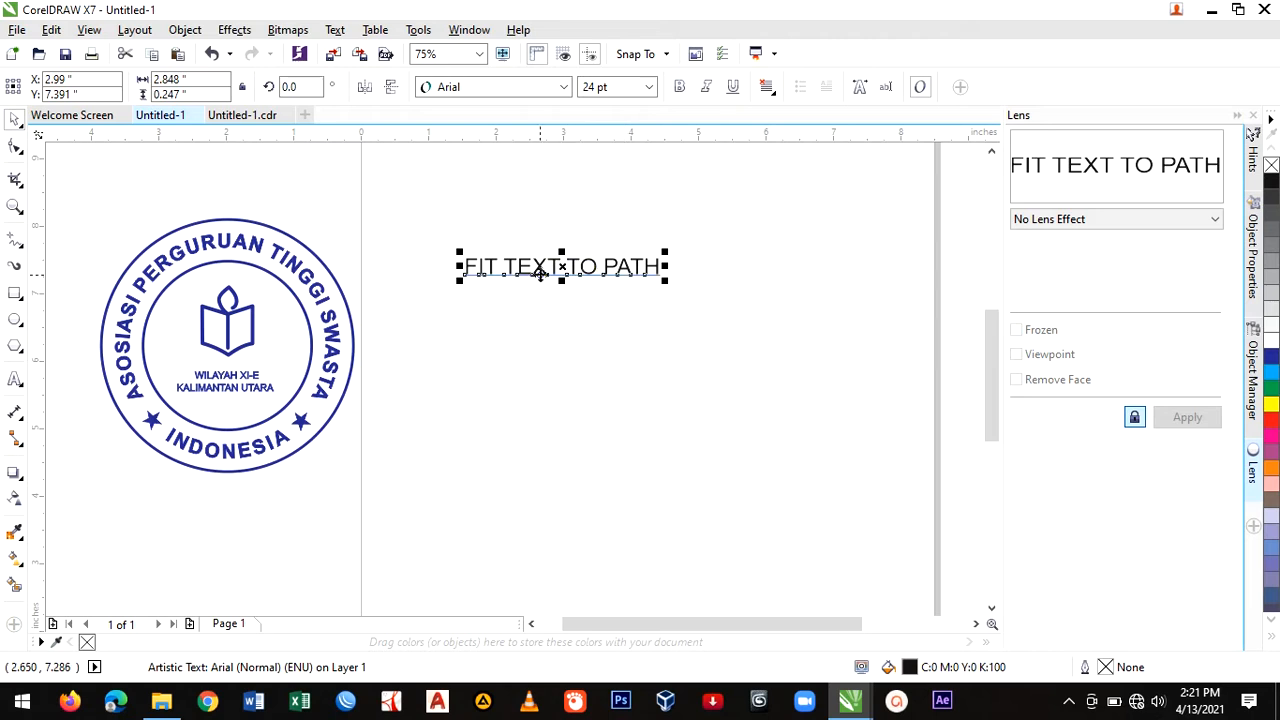
pyautogui.click(681, 87)
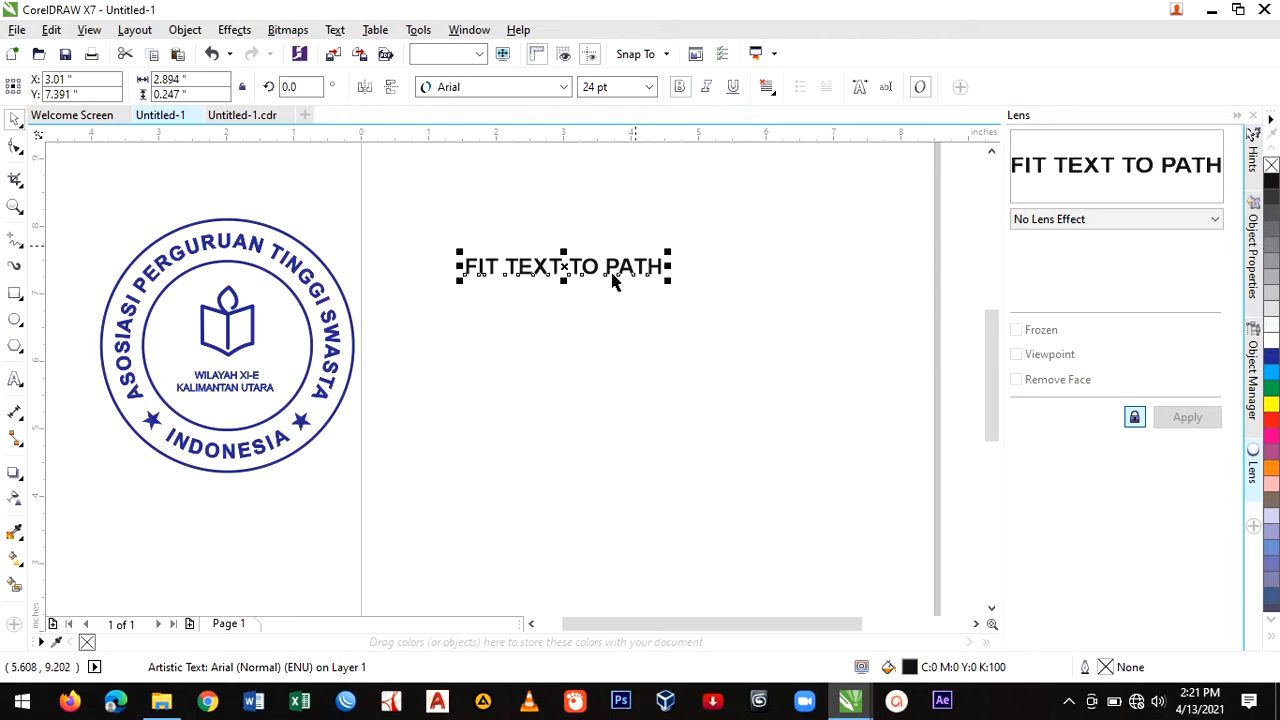
pyautogui.click(601, 307)
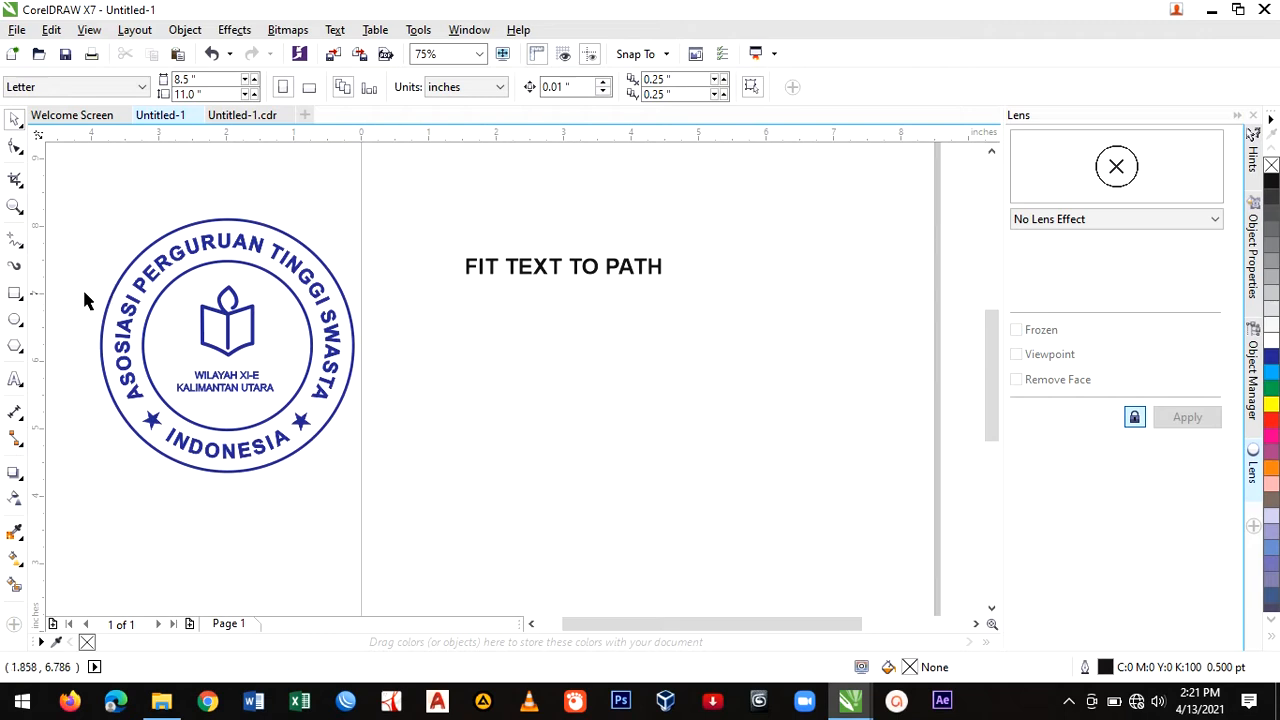
# Draw a circle about 1.9 inches in diameter below the text.
pyautogui.click(15, 322)
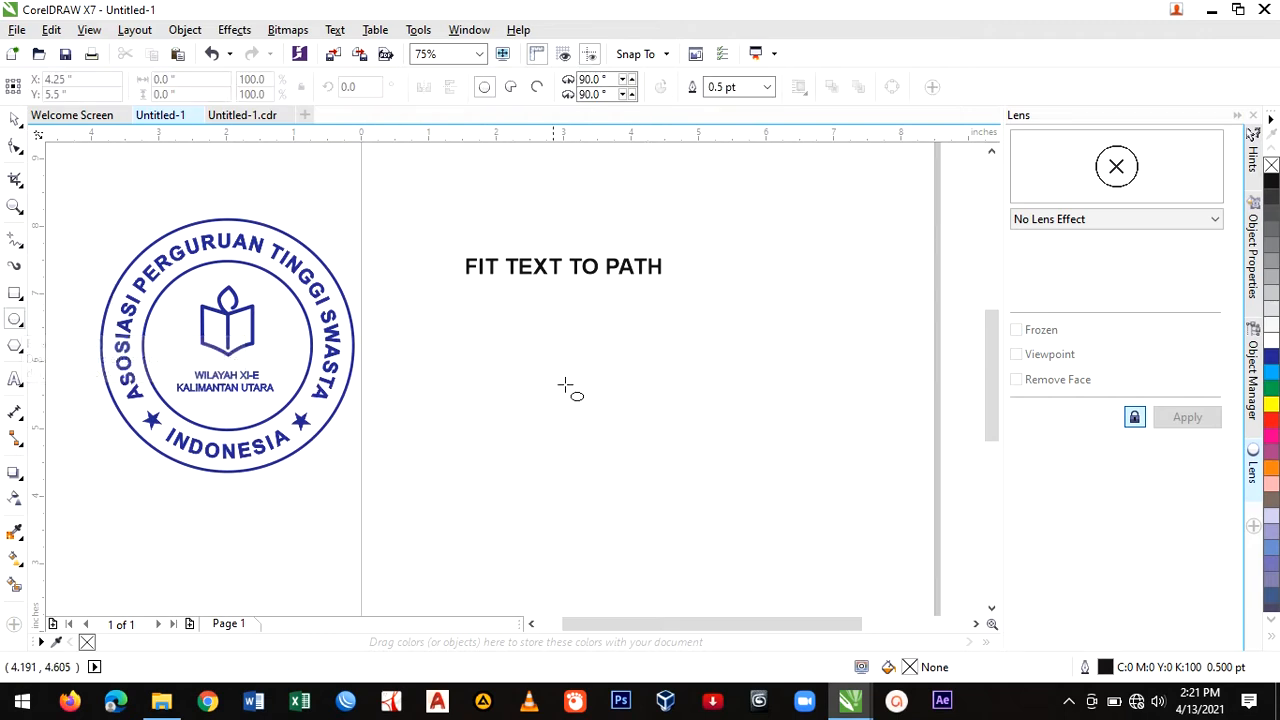
pyautogui.moveTo(534, 342); pyautogui.dragTo(667, 466)
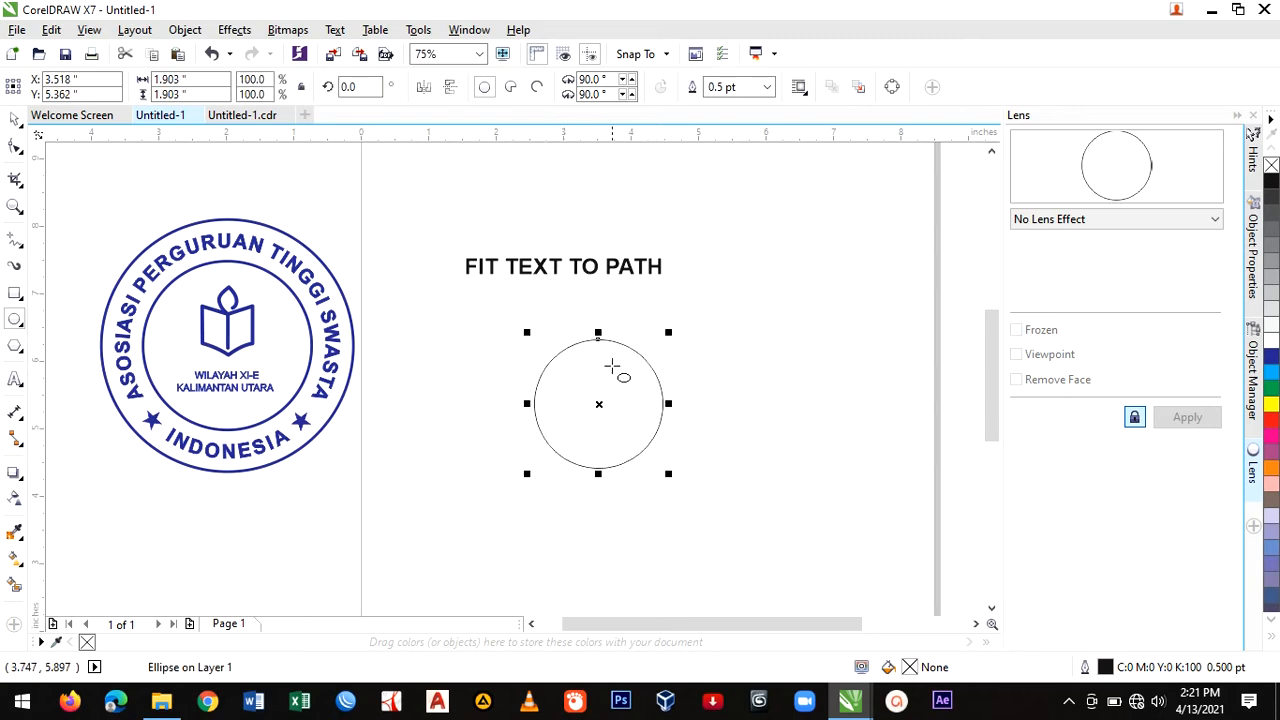
pyautogui.click(14, 119)
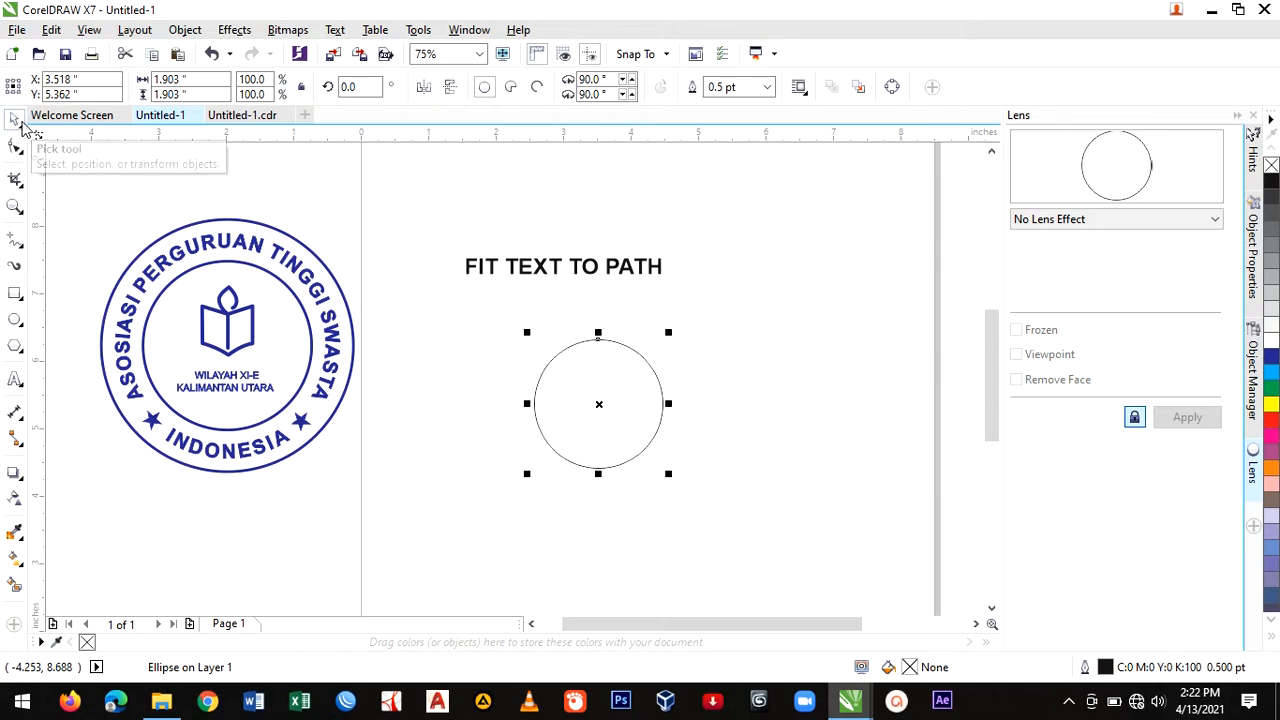
# Scale the text down to about 23.6 pt and fit it to the circle, centred over the outside of its upper arc.
pyautogui.click(511, 274)
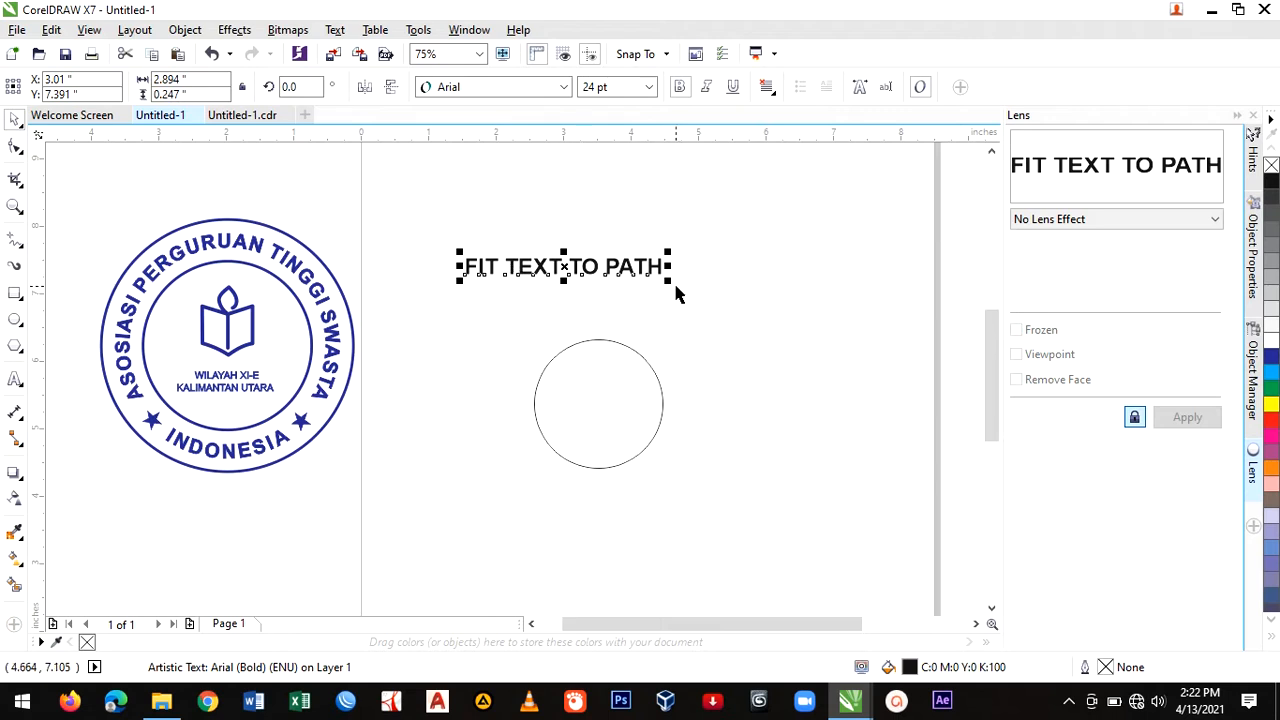
pyautogui.moveTo(670, 281)
pyautogui.mouseDown()
pyautogui.moveTo(658, 277)
pyautogui.moveTo(671, 281)
pyautogui.mouseUp()
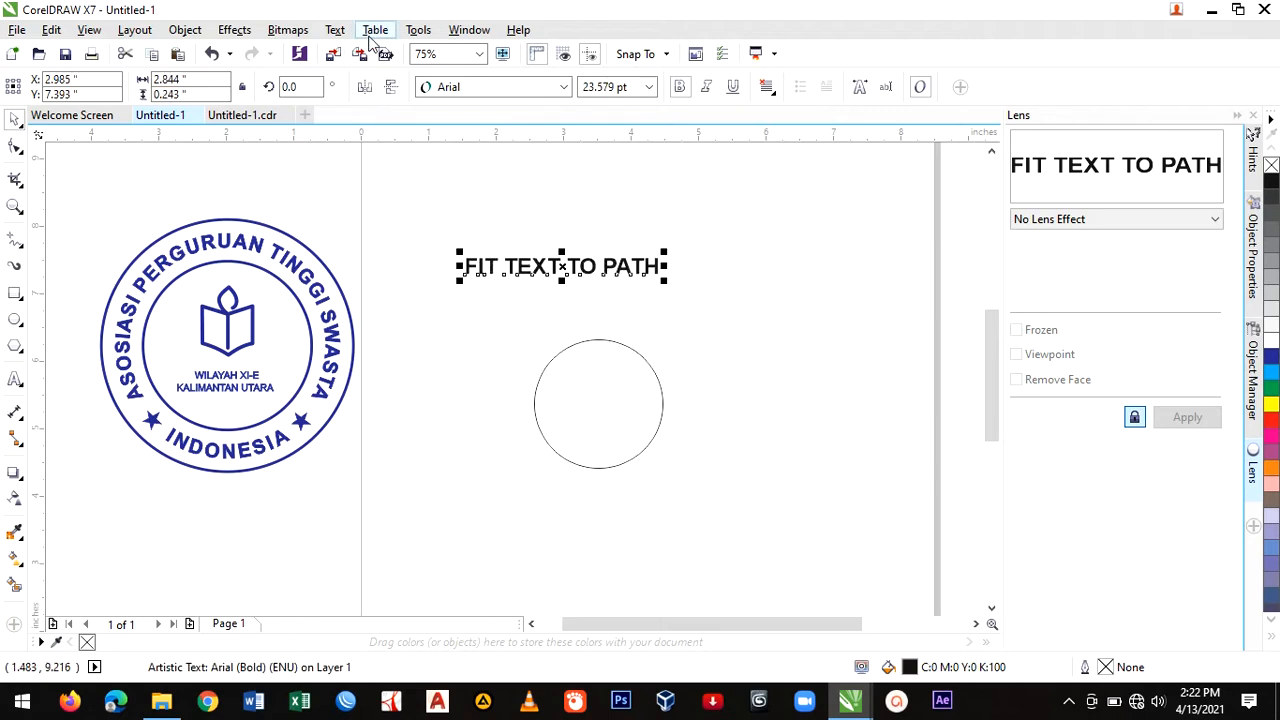
pyautogui.click(336, 30)
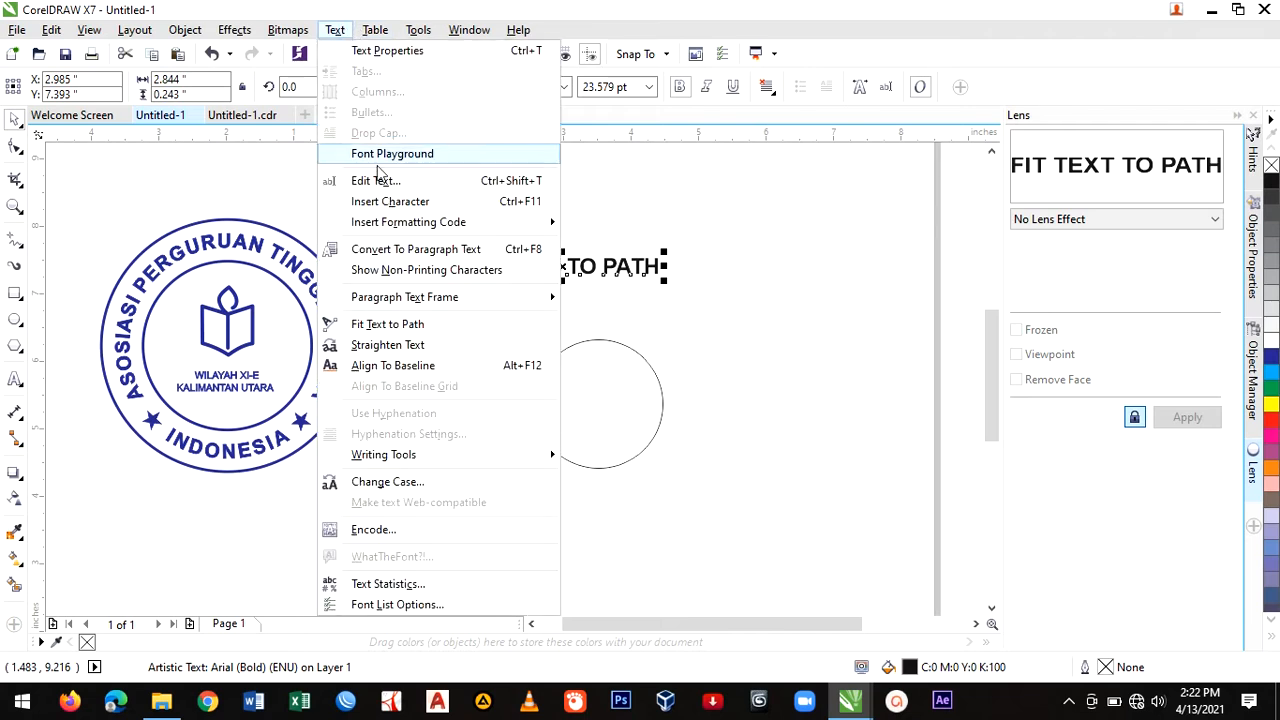
pyautogui.click(393, 327)
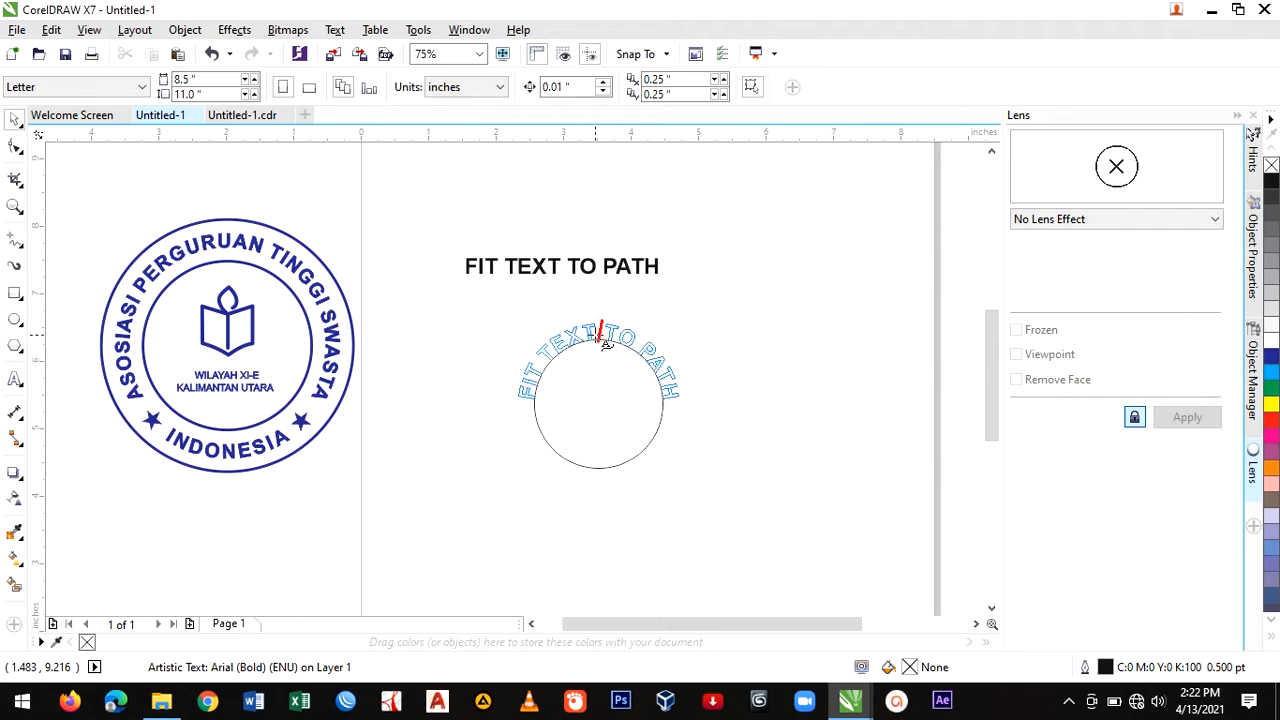
pyautogui.click(605, 342)
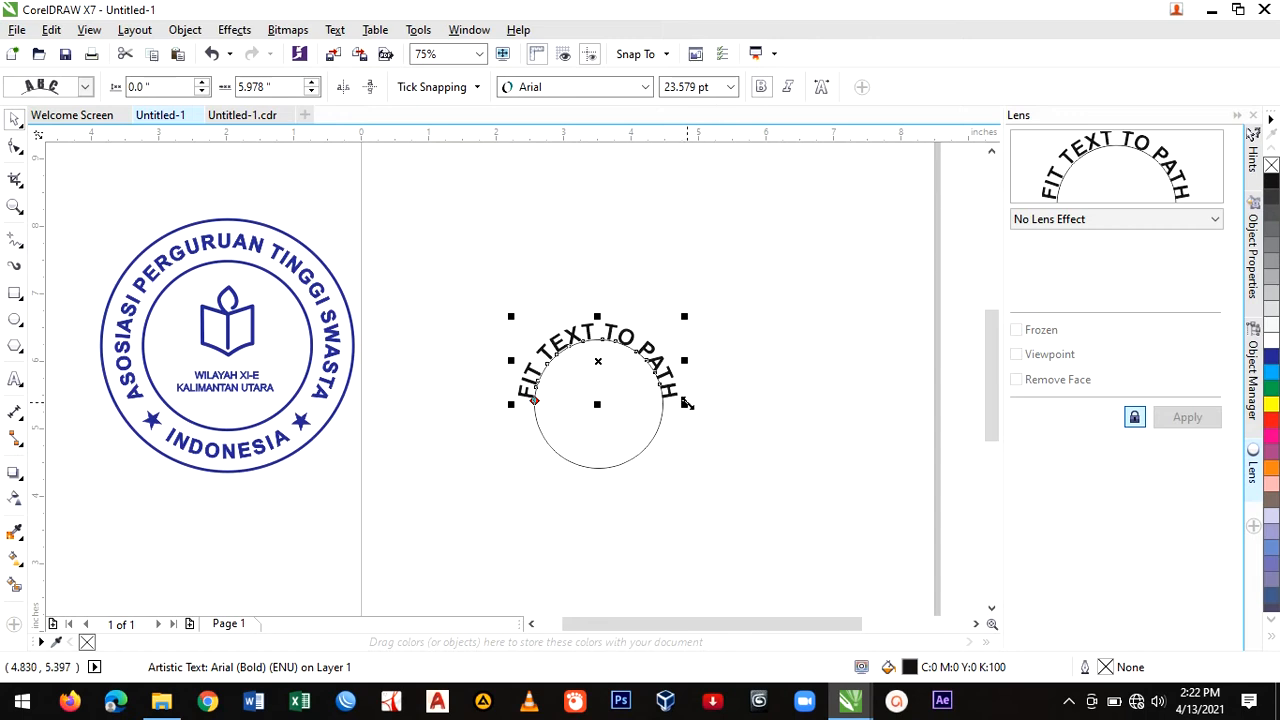
# Scale the curved text down to about 17 pt and slightly tighten its letter spacing with the Shape tool.
pyautogui.moveTo(686, 394); pyautogui.dragTo(664, 367)
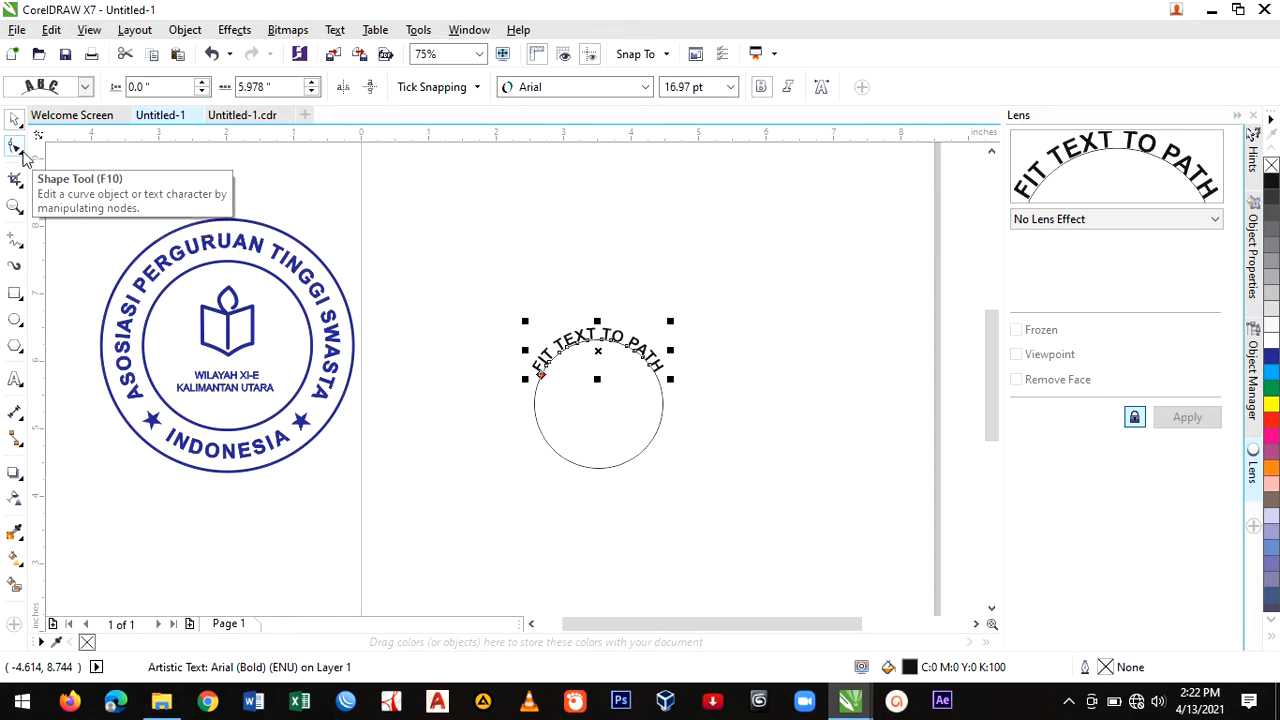
pyautogui.click(21, 151)
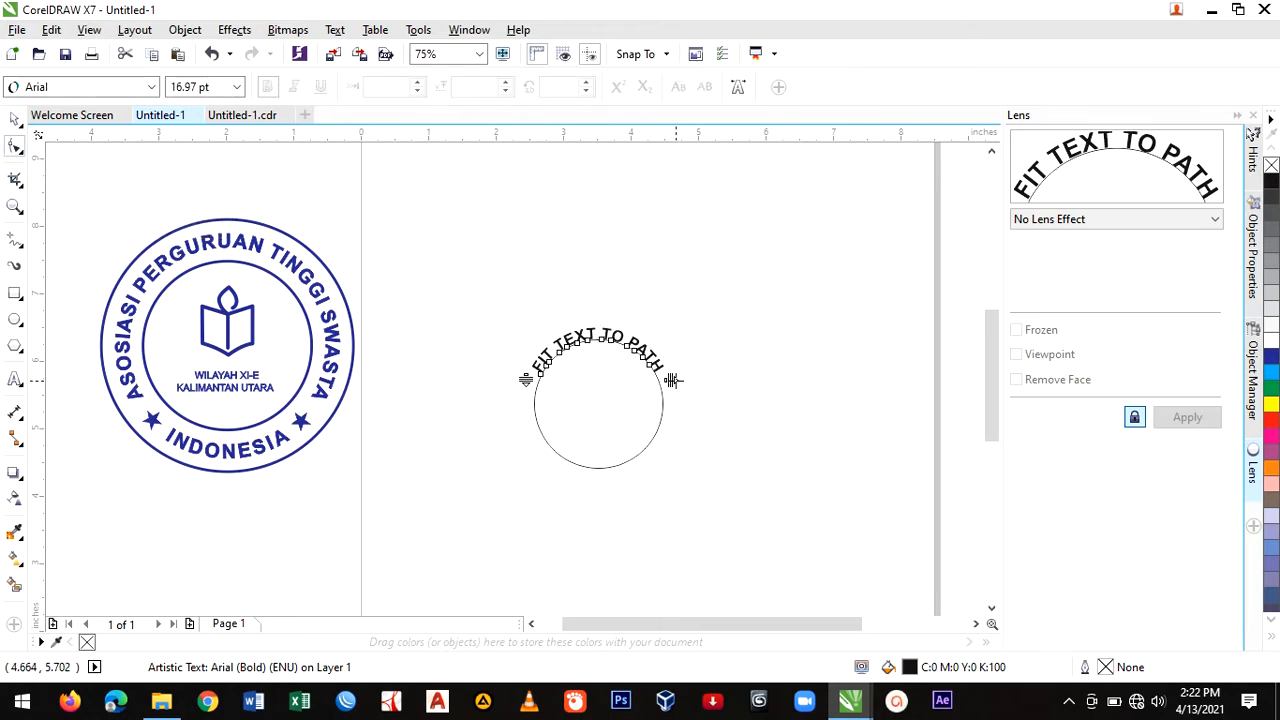
pyautogui.moveTo(670, 380); pyautogui.dragTo(643, 380)
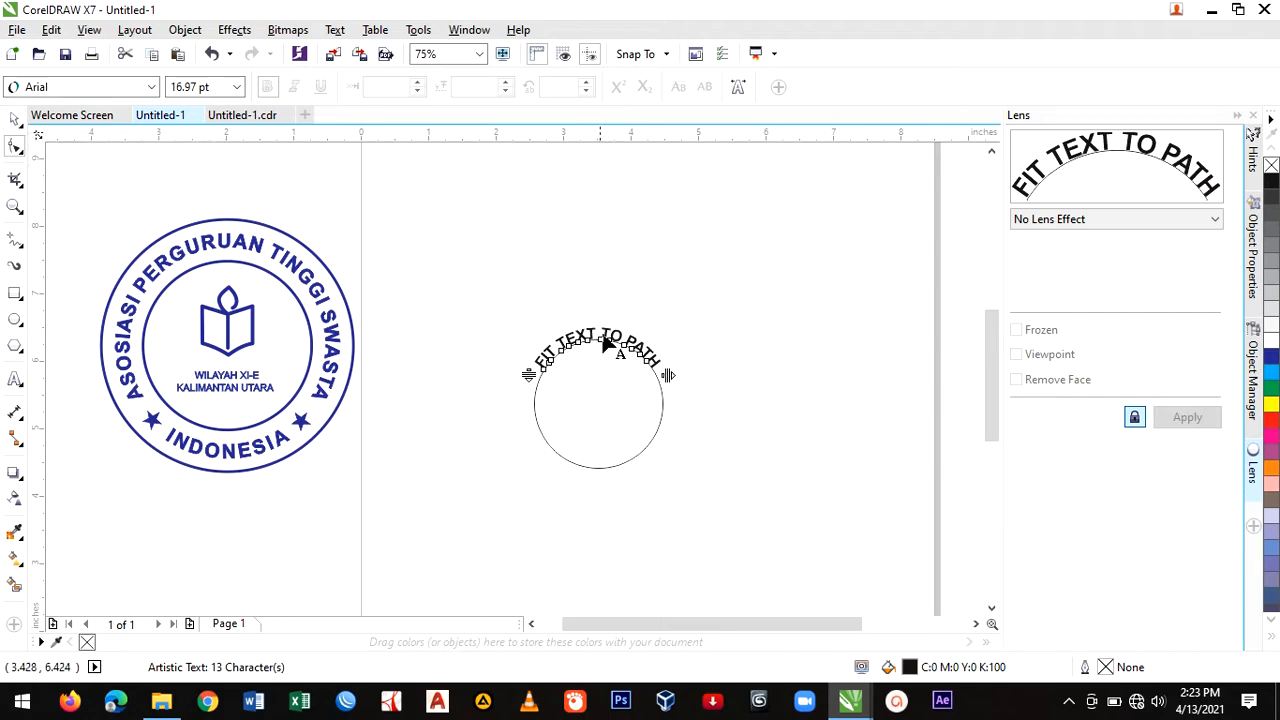
pyautogui.click(15, 121)
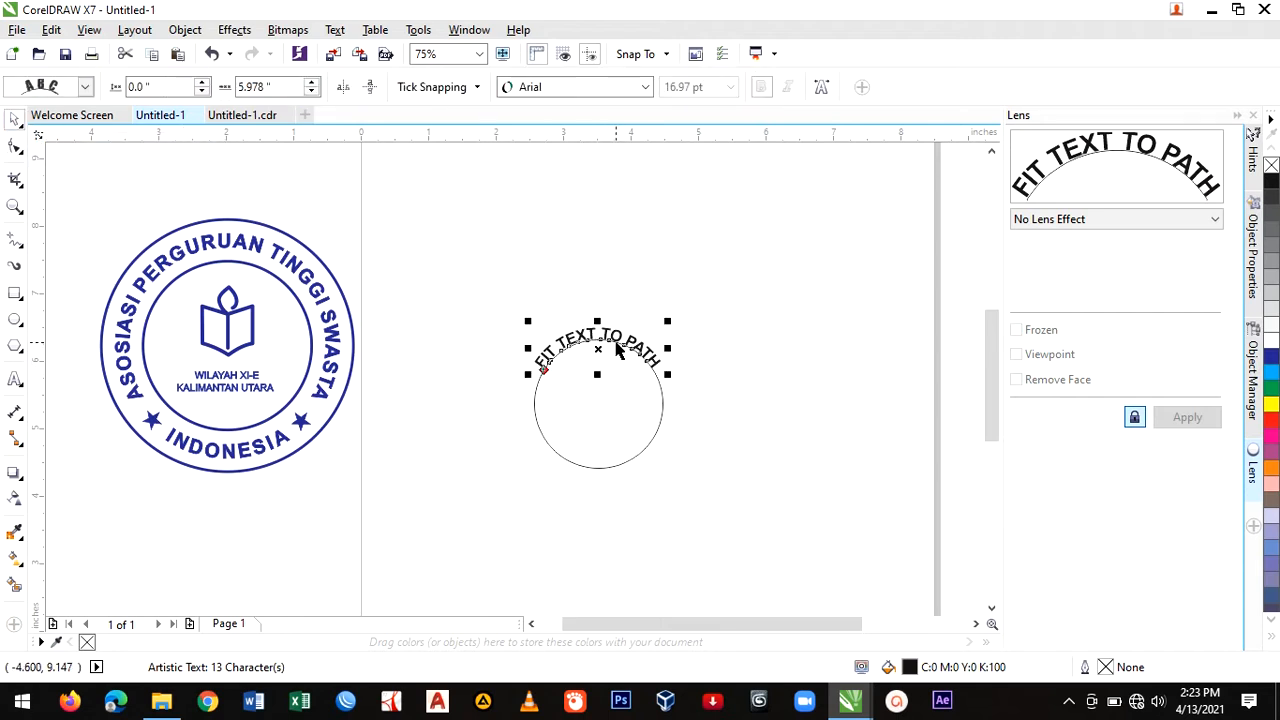
# Change the font of all the curved text to Bahnschrift Light.
pyautogui.doubleClick(614, 335)
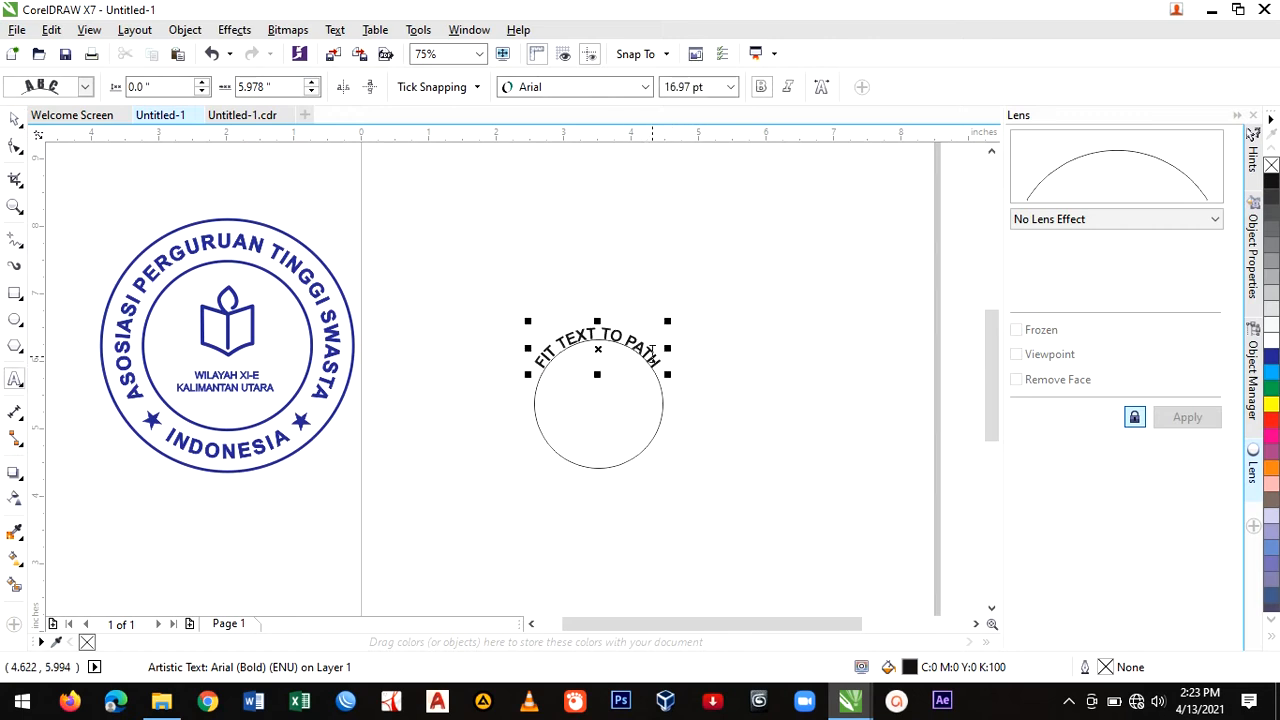
pyautogui.hotkey('ctrl', 'a')
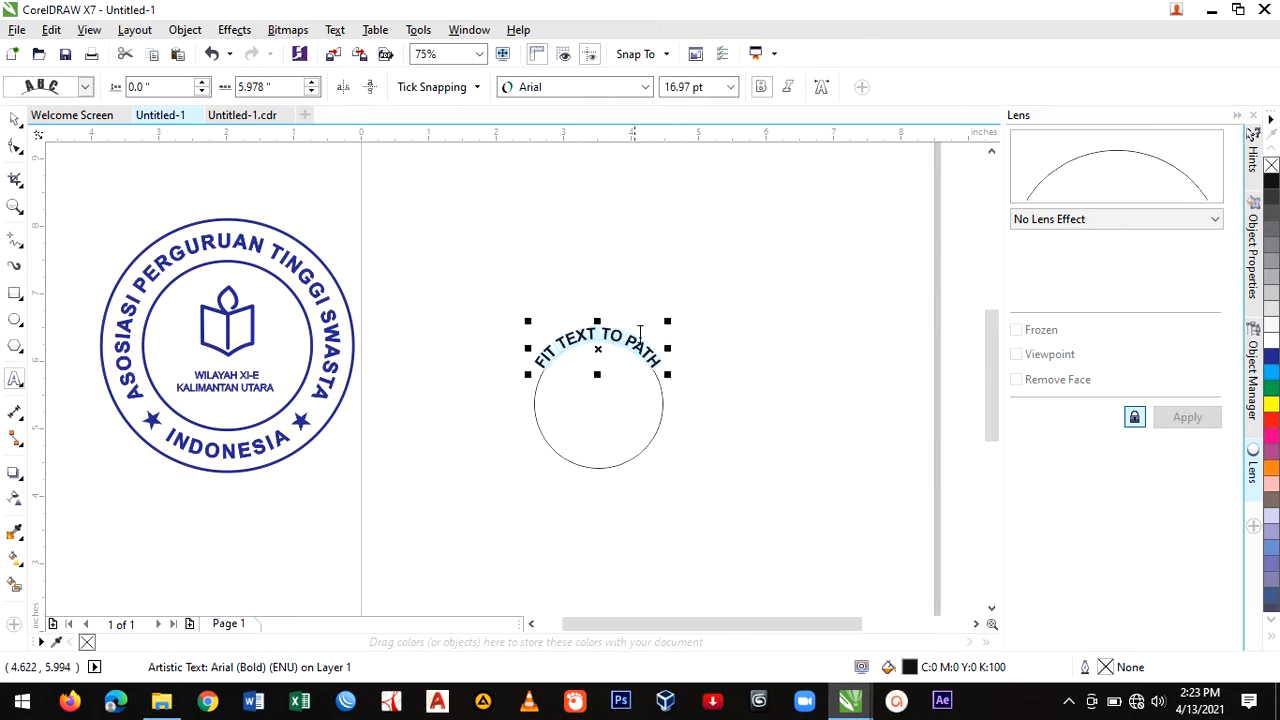
pyautogui.click(645, 87)
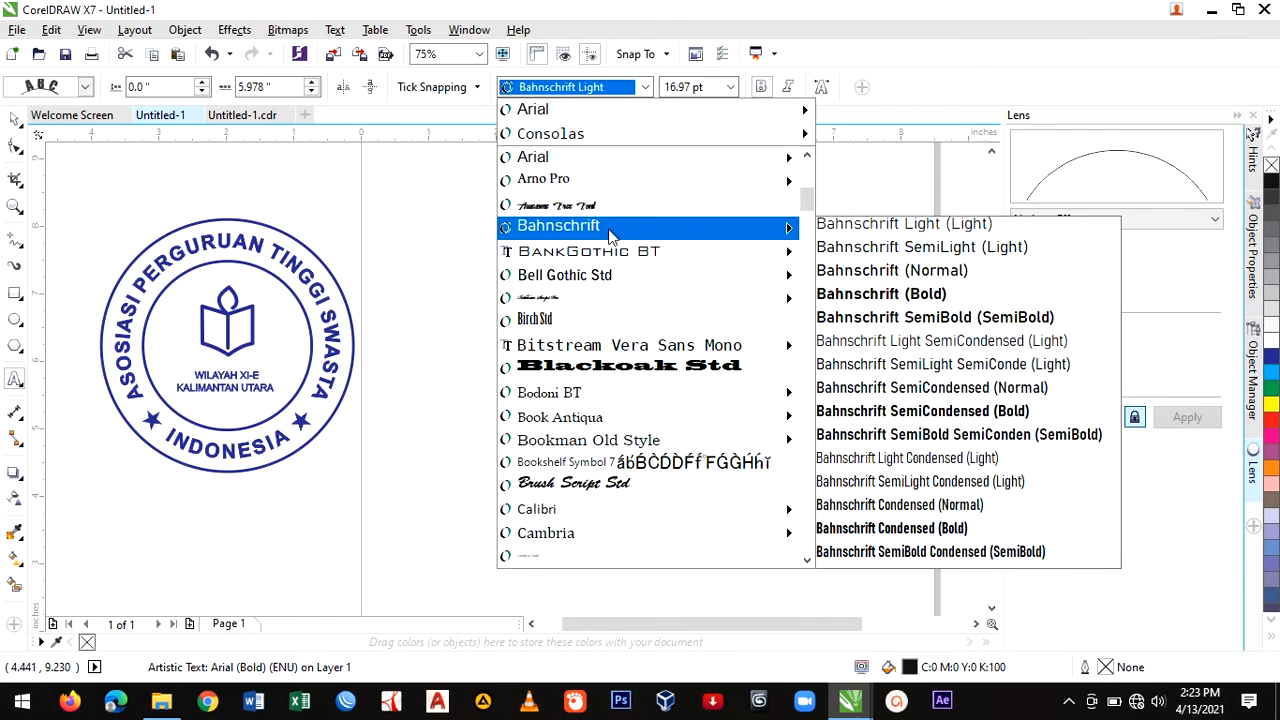
pyautogui.click(612, 228)
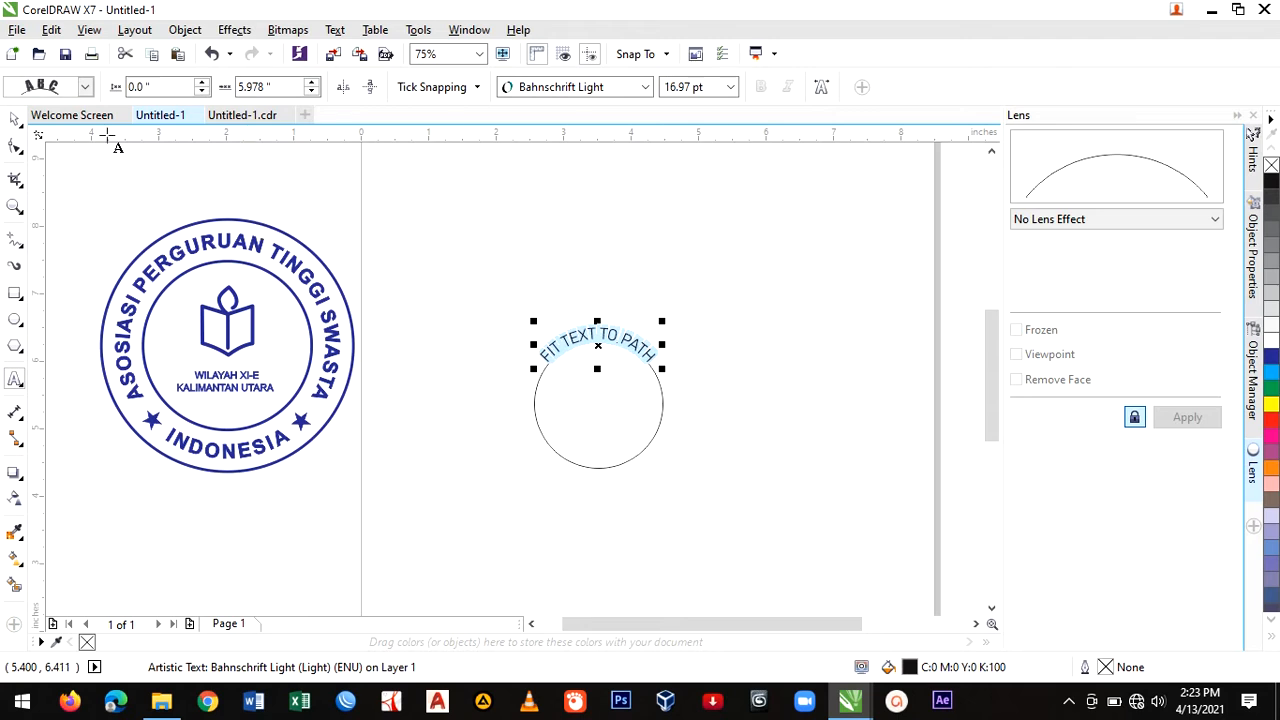
pyautogui.click(15, 119)
pyautogui.click(742, 325)
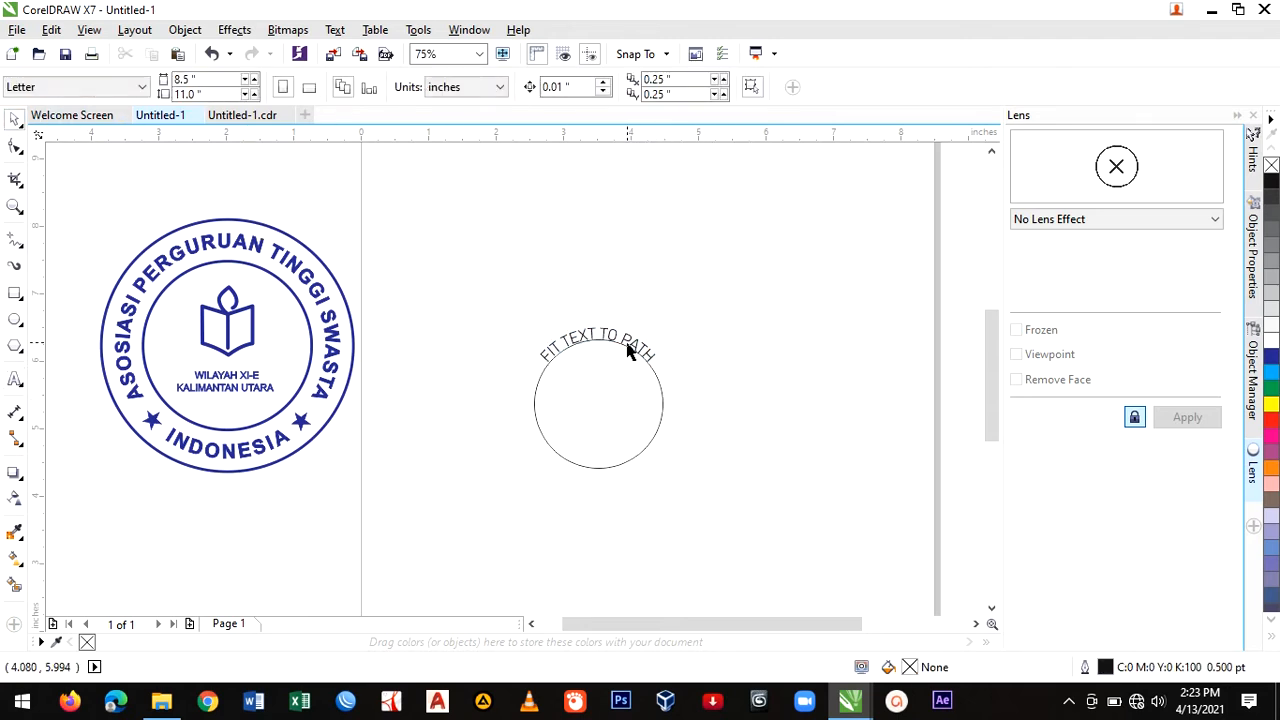
pyautogui.click(664, 412)
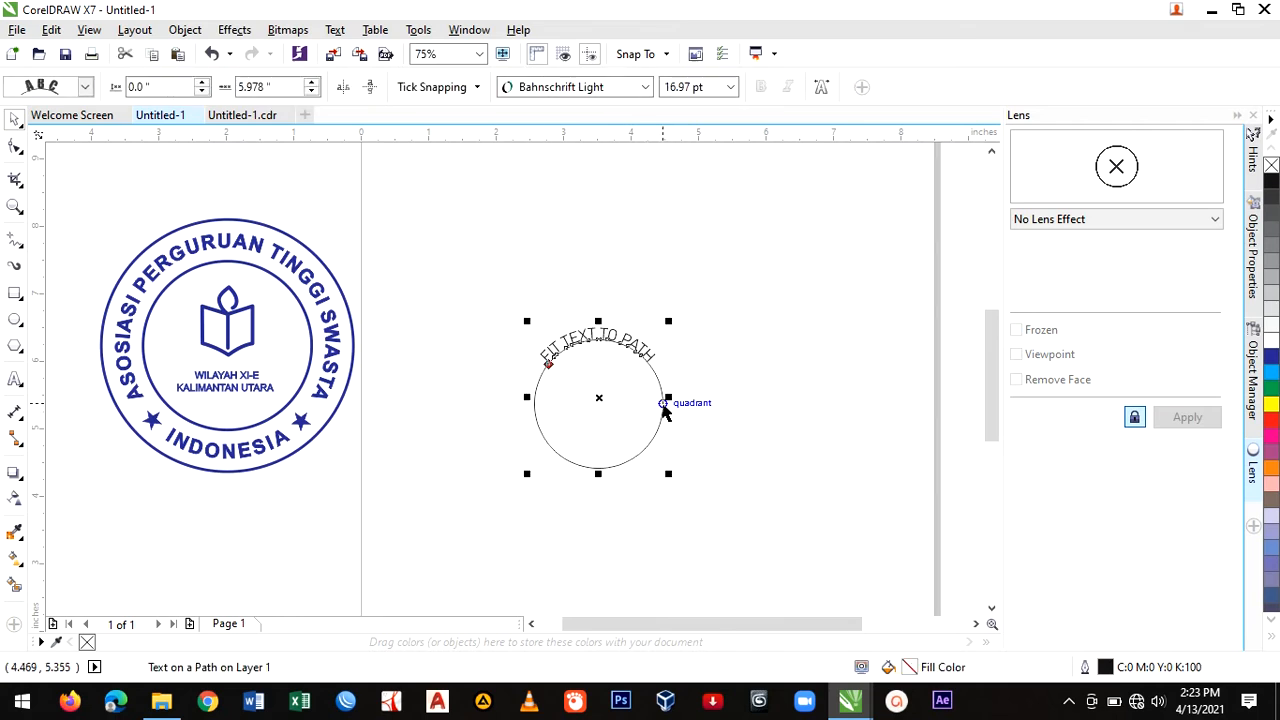
pyautogui.press('Delete')
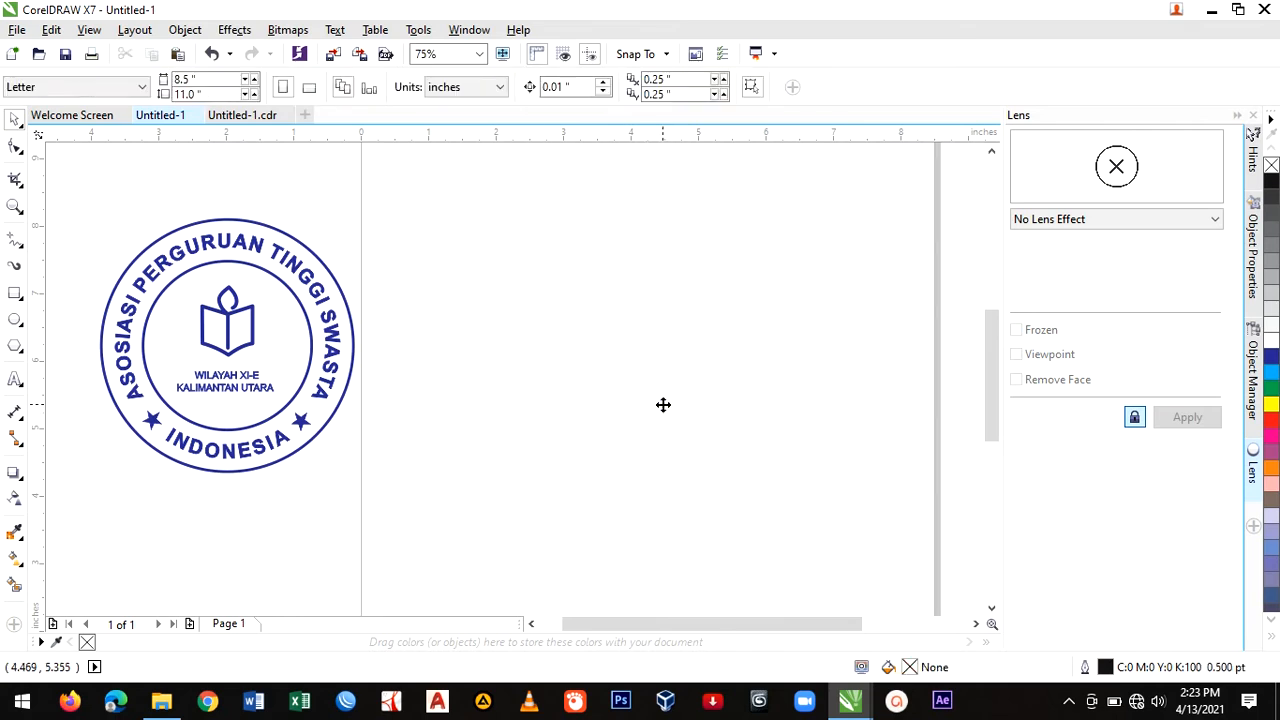
pyautogui.hotkey('ctrl', 'z')
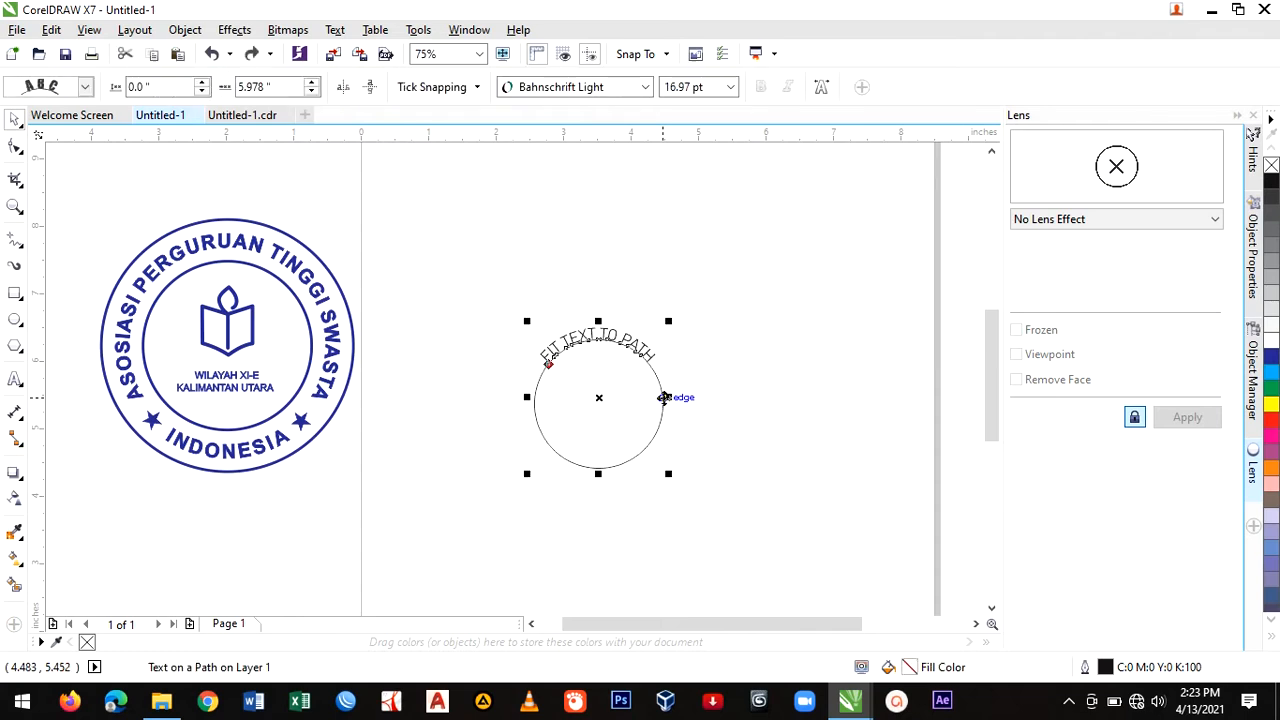
pyautogui.click(703, 423)
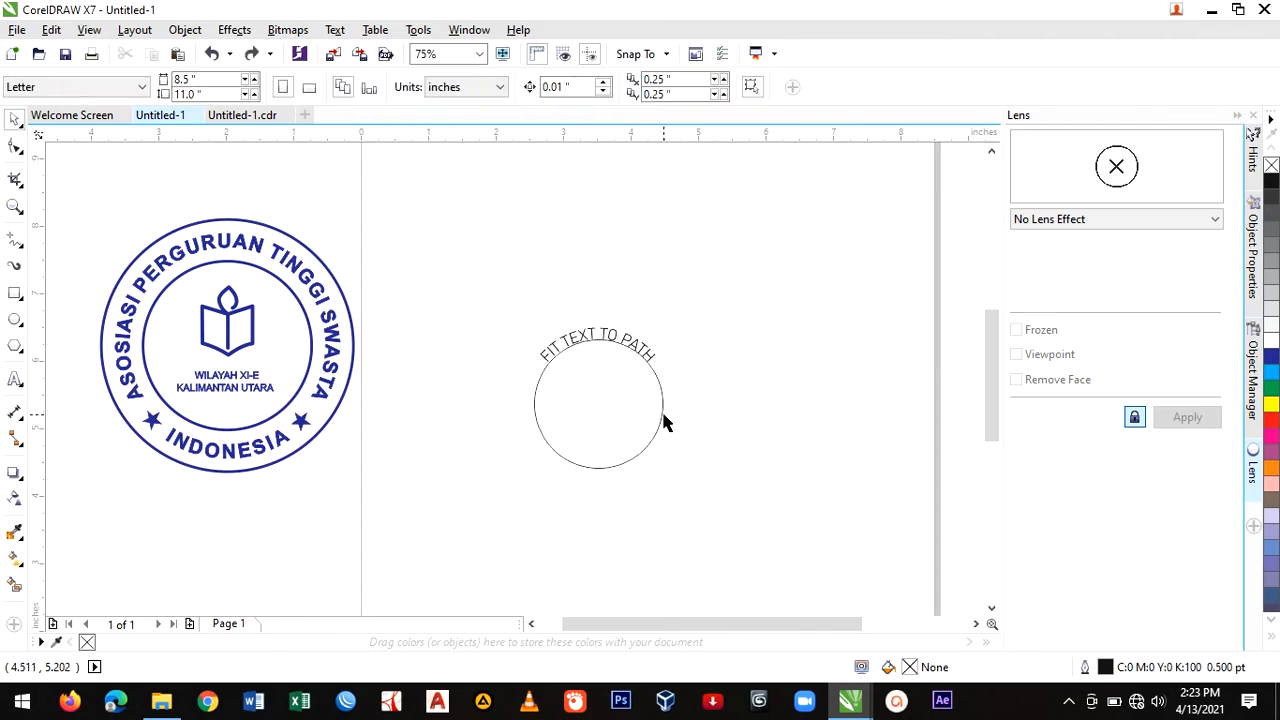
# Delete only the control circle under the curved text, keeping the text.
pyautogui.click(661, 423)
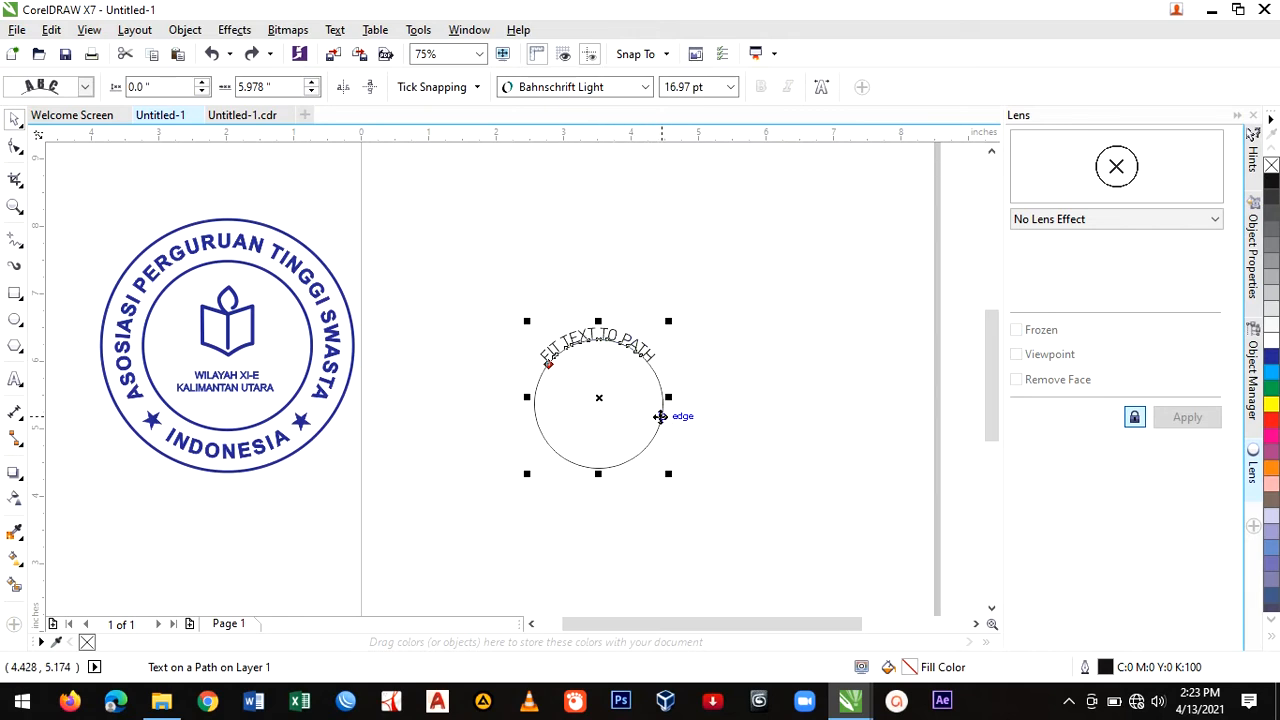
pyautogui.click(662, 416)
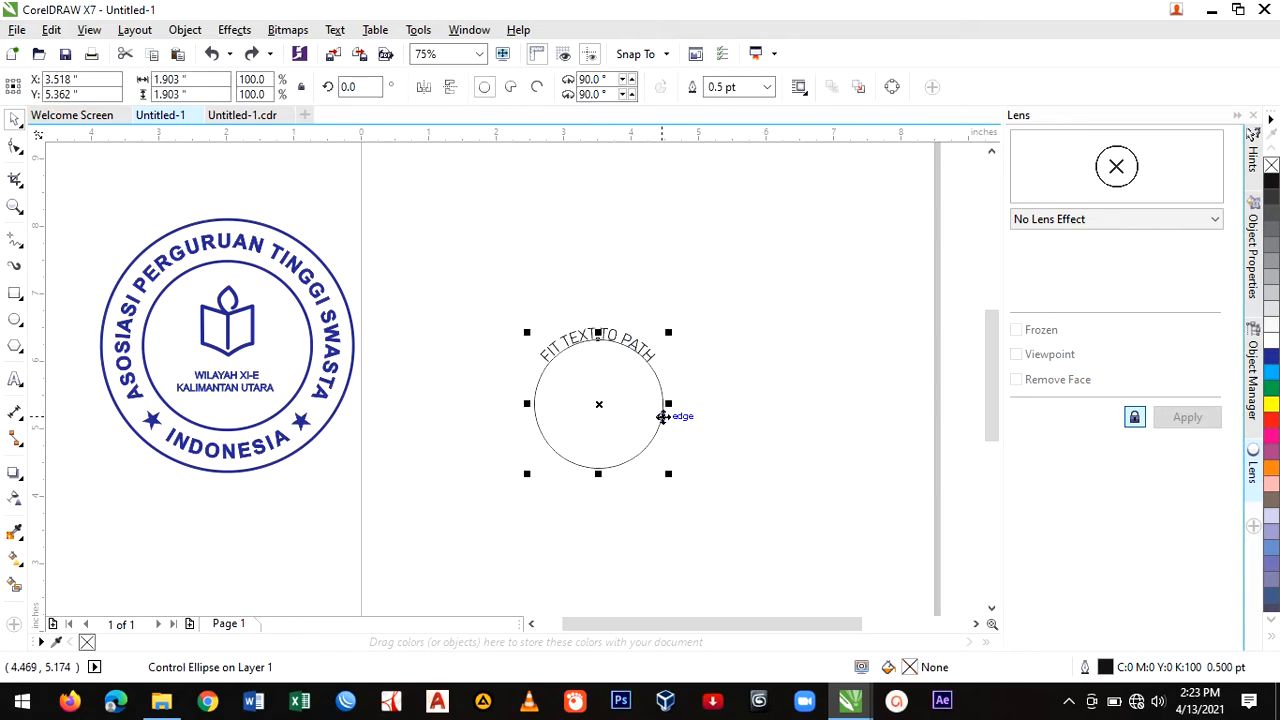
pyautogui.press('Delete')
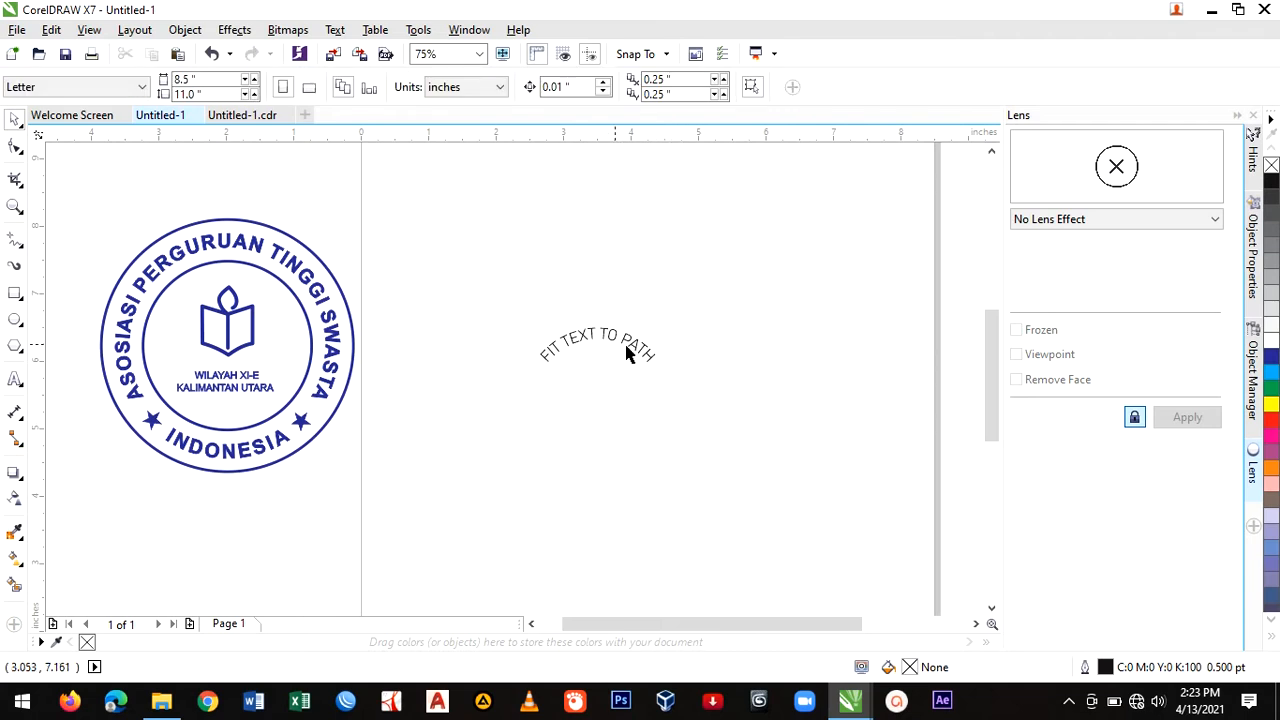
# Move the curved text to the upper-left area of the page, at about X 1.2 and Y 8.17 inches.
pyautogui.moveTo(514, 297); pyautogui.dragTo(700, 403)
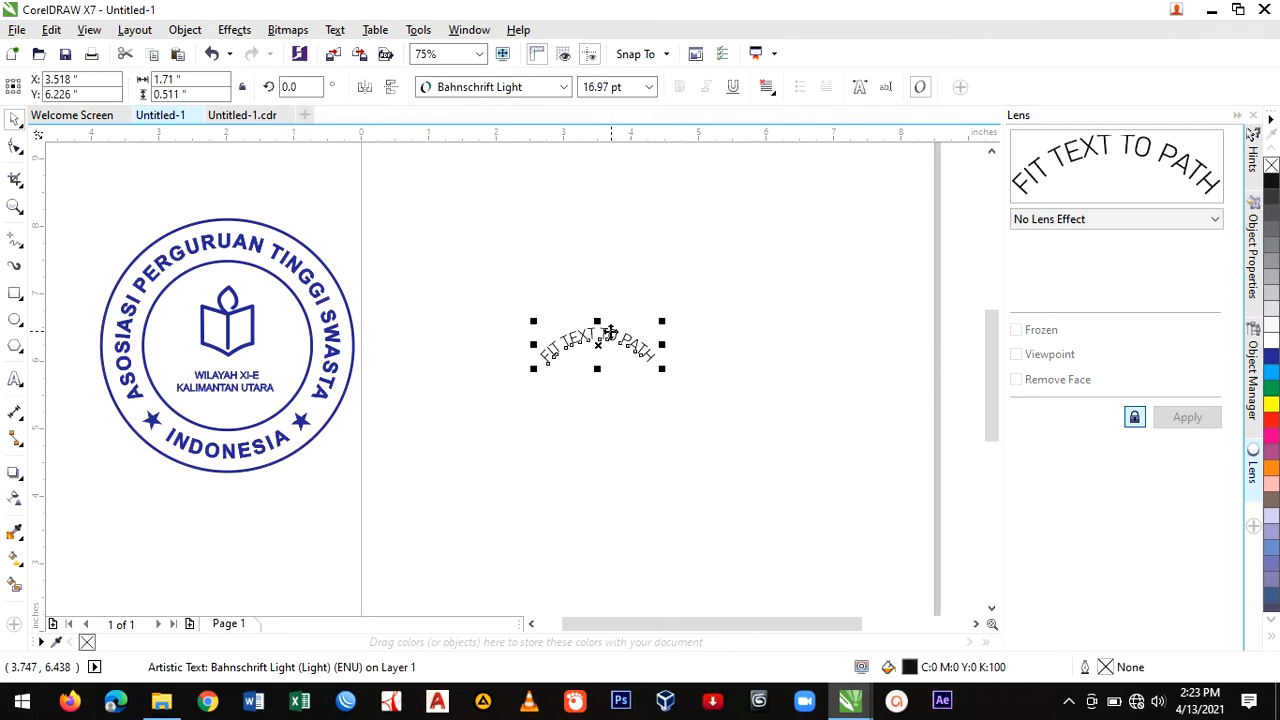
pyautogui.moveTo(610, 333); pyautogui.dragTo(590, 271)
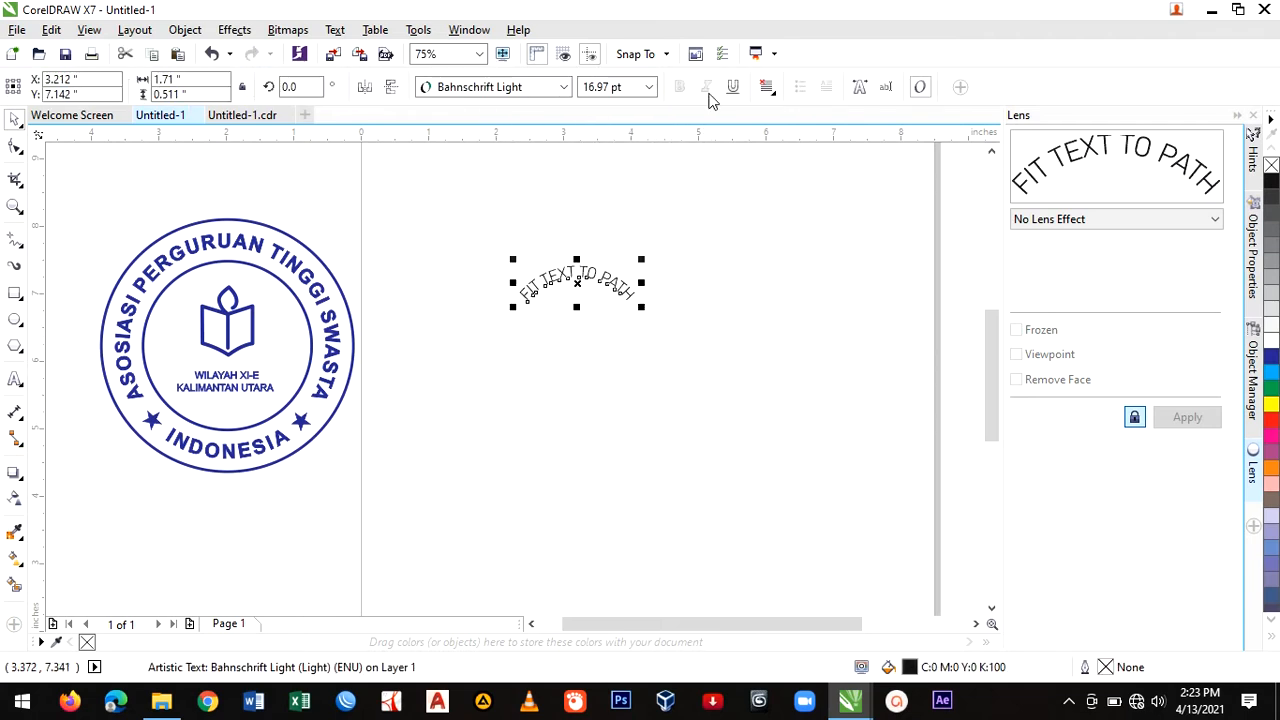
pyautogui.click(707, 319)
pyautogui.moveTo(470, 250); pyautogui.dragTo(686, 346)
pyautogui.click(462, 211)
pyautogui.click(575, 290)
pyautogui.moveTo(591, 280); pyautogui.dragTo(456, 200)
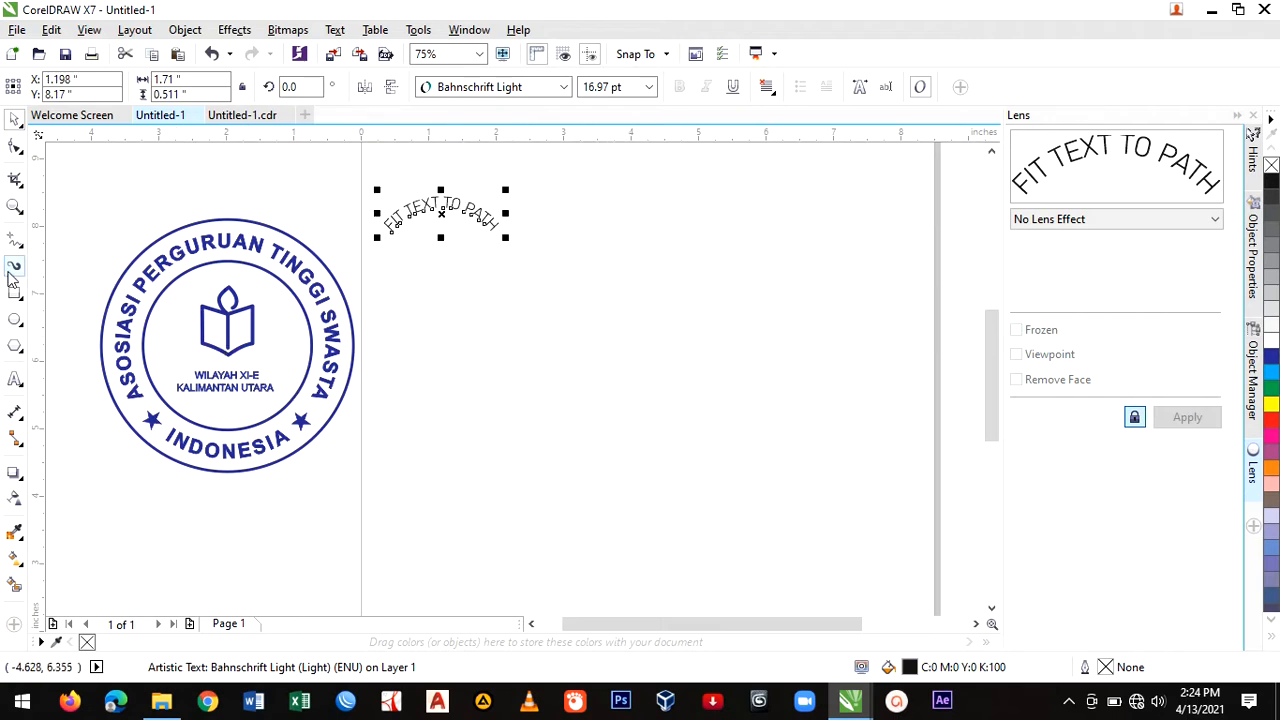
# Draw a circle about 1.89 inches across near the middle of the page and give it a blue (C100 M100) outline 3 pt wide.
pyautogui.click(16, 320)
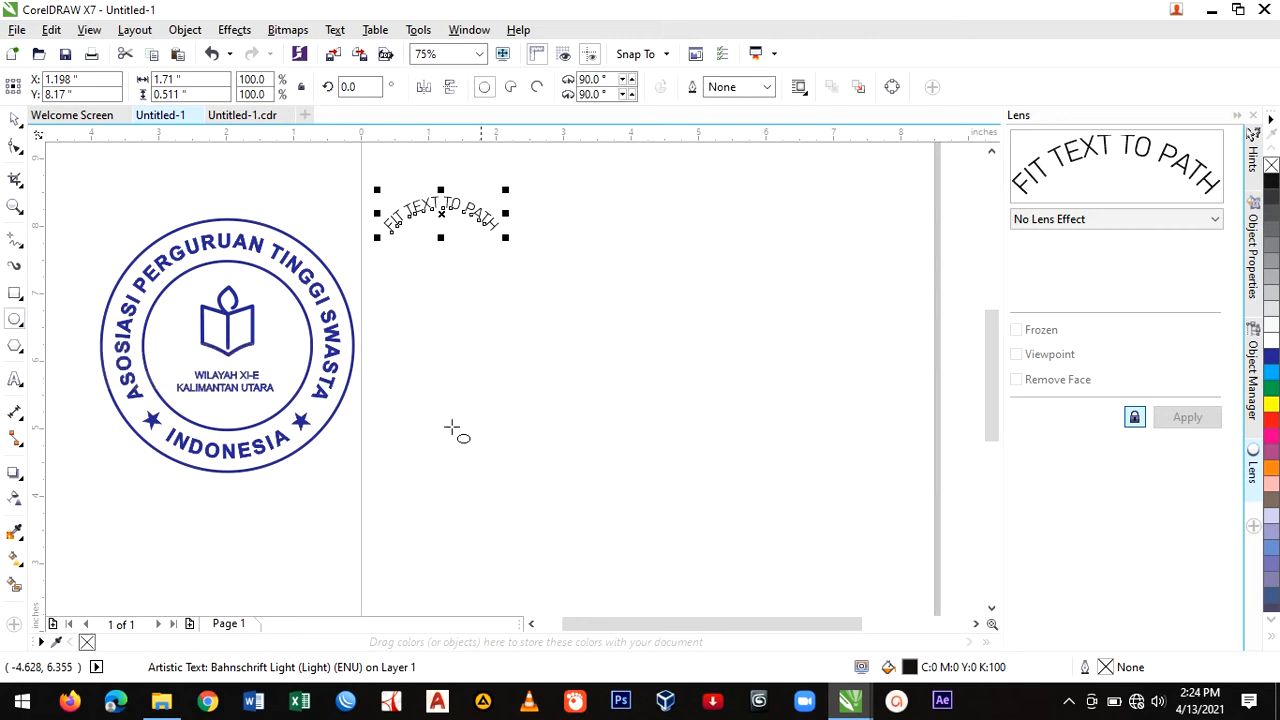
pyautogui.moveTo(613, 319); pyautogui.dragTo(753, 459)
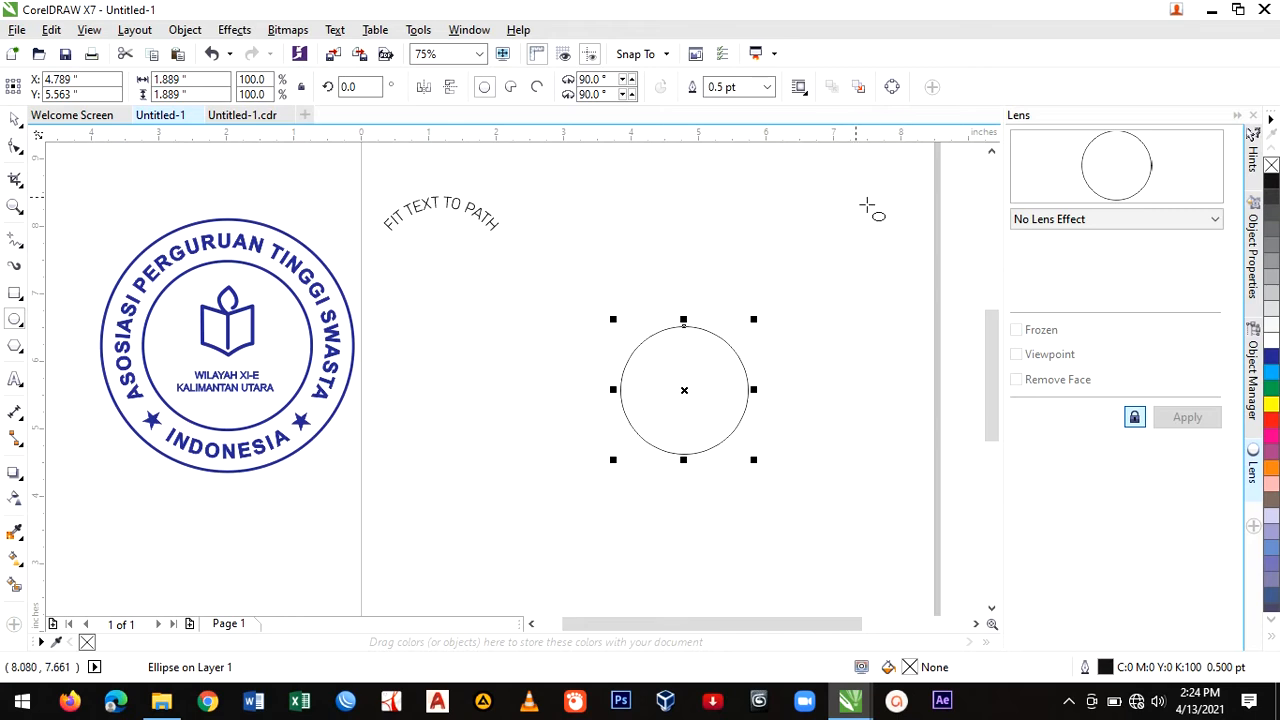
pyautogui.click(766, 87)
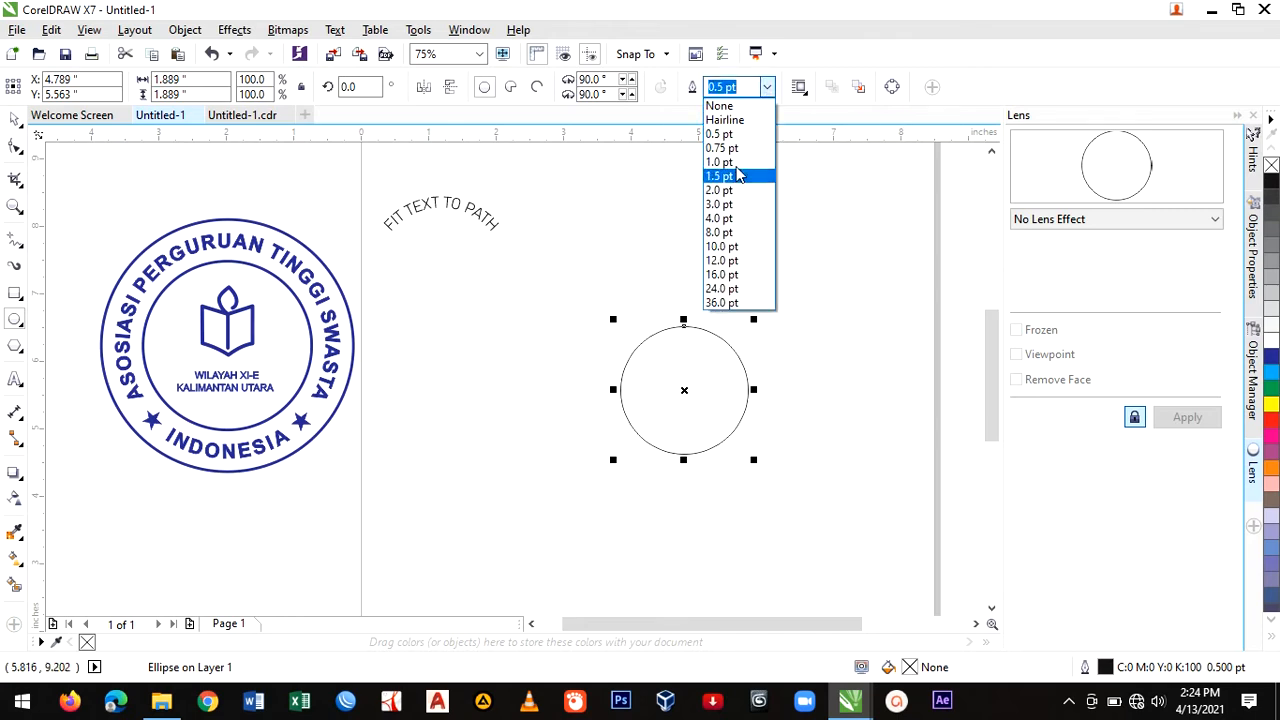
pyautogui.click(722, 218)
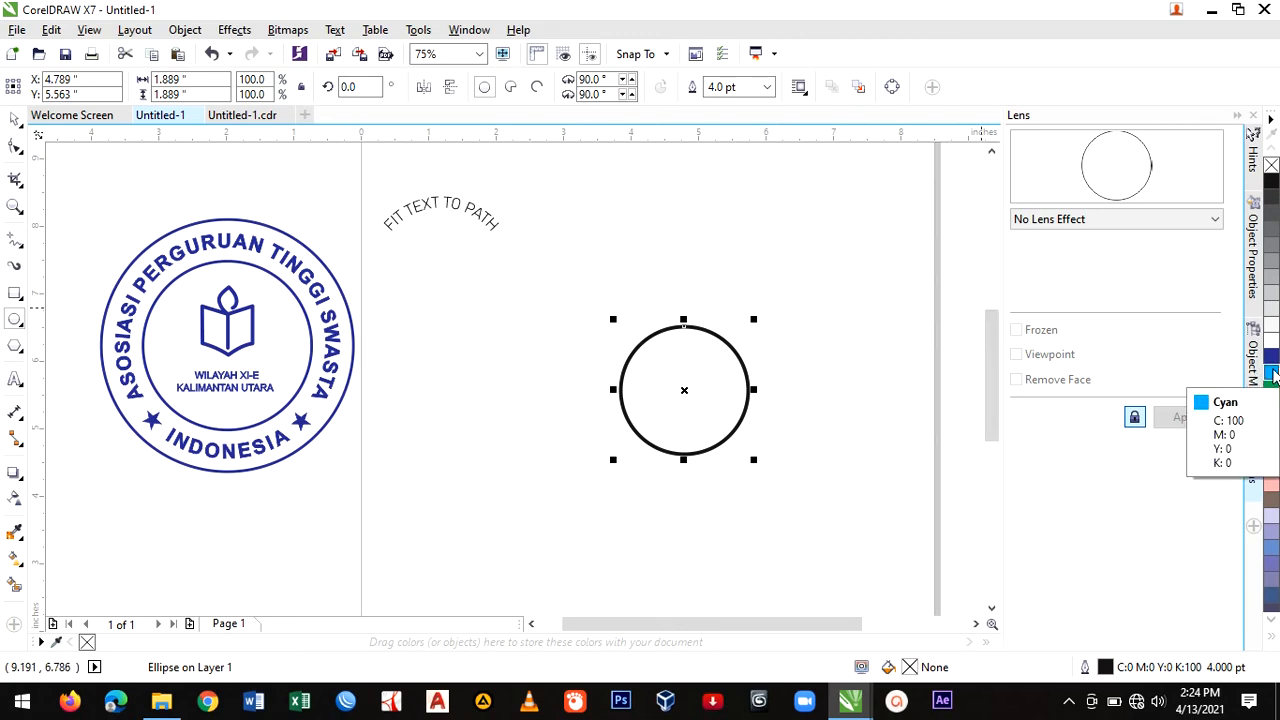
pyautogui.rightClick(1273, 372)
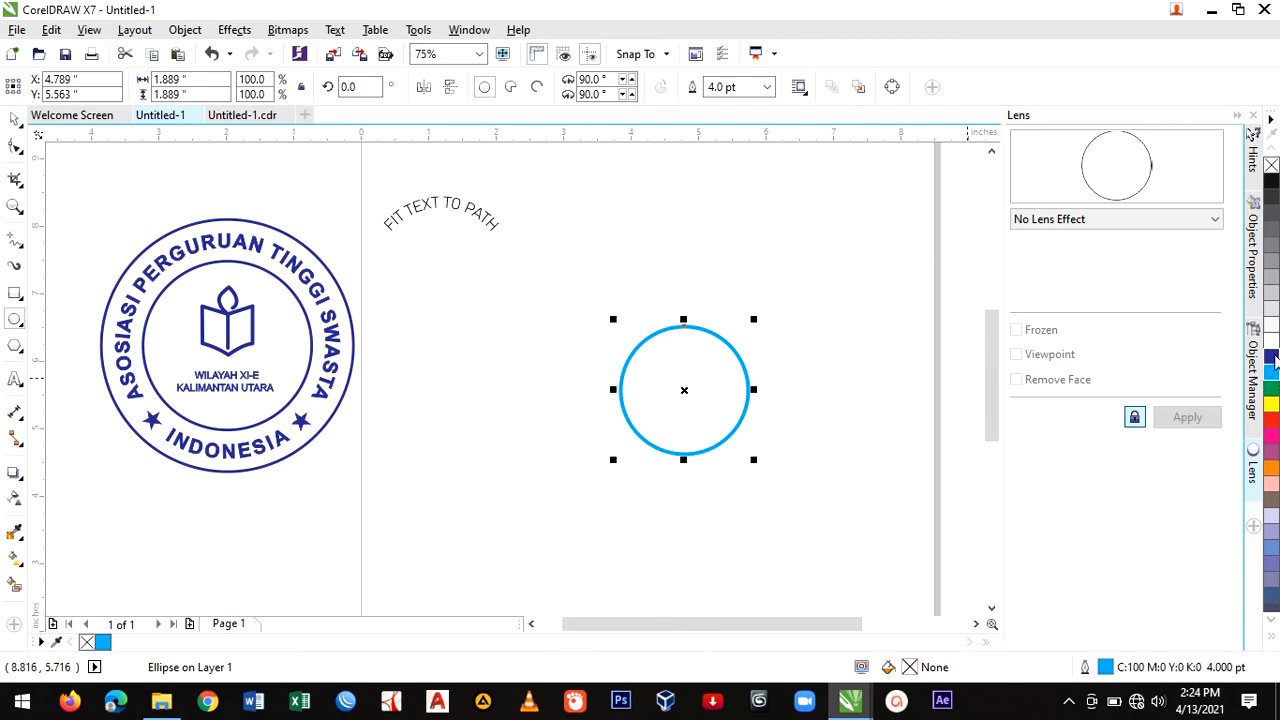
pyautogui.rightClick(1272, 357)
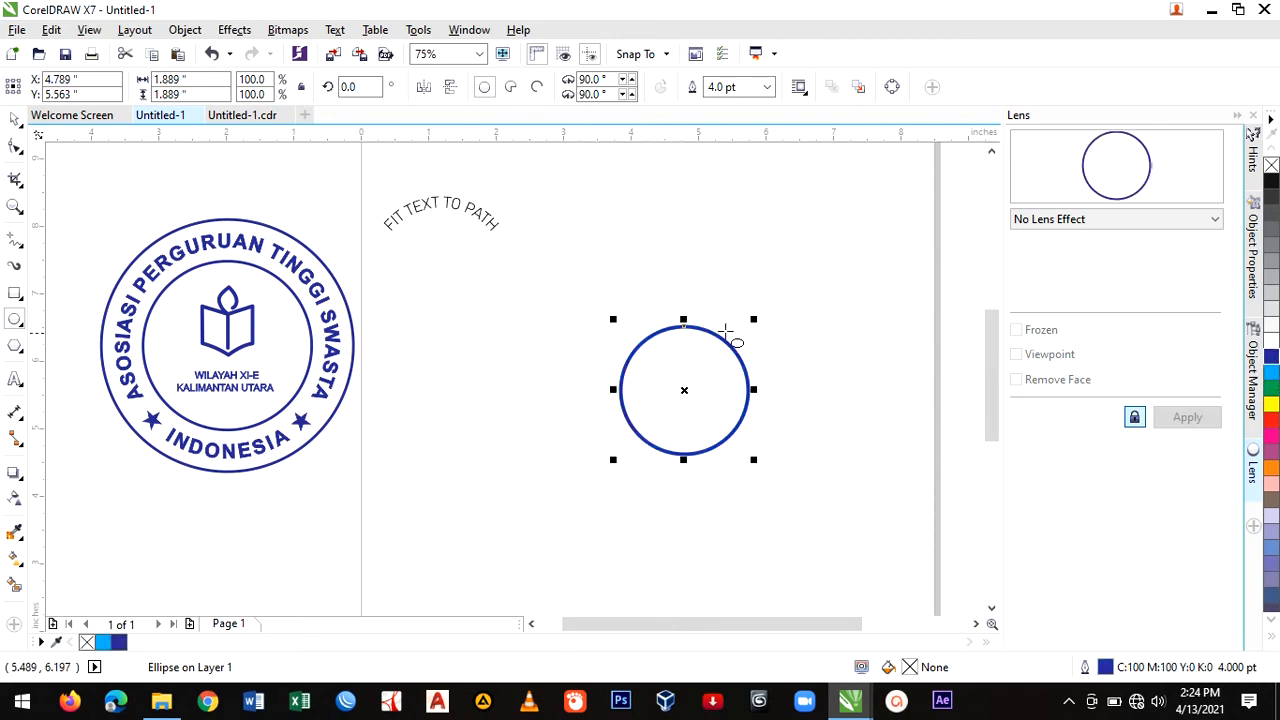
pyautogui.click(767, 87)
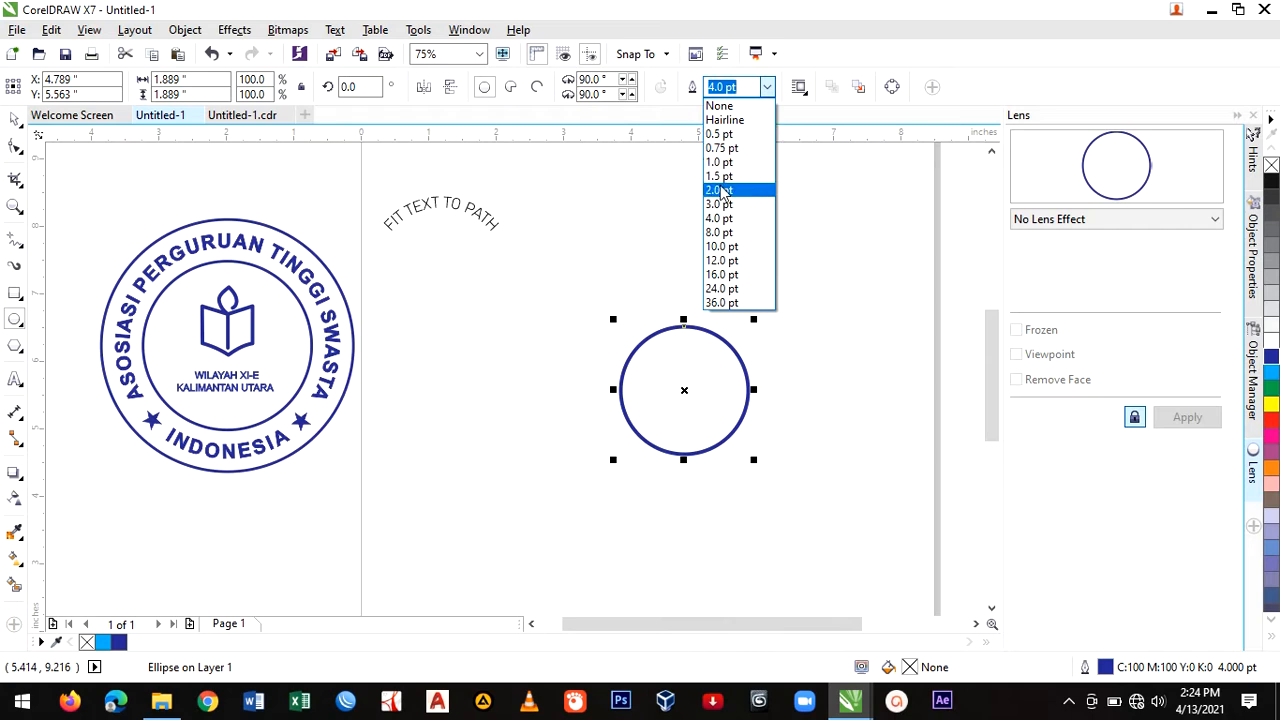
pyautogui.click(720, 204)
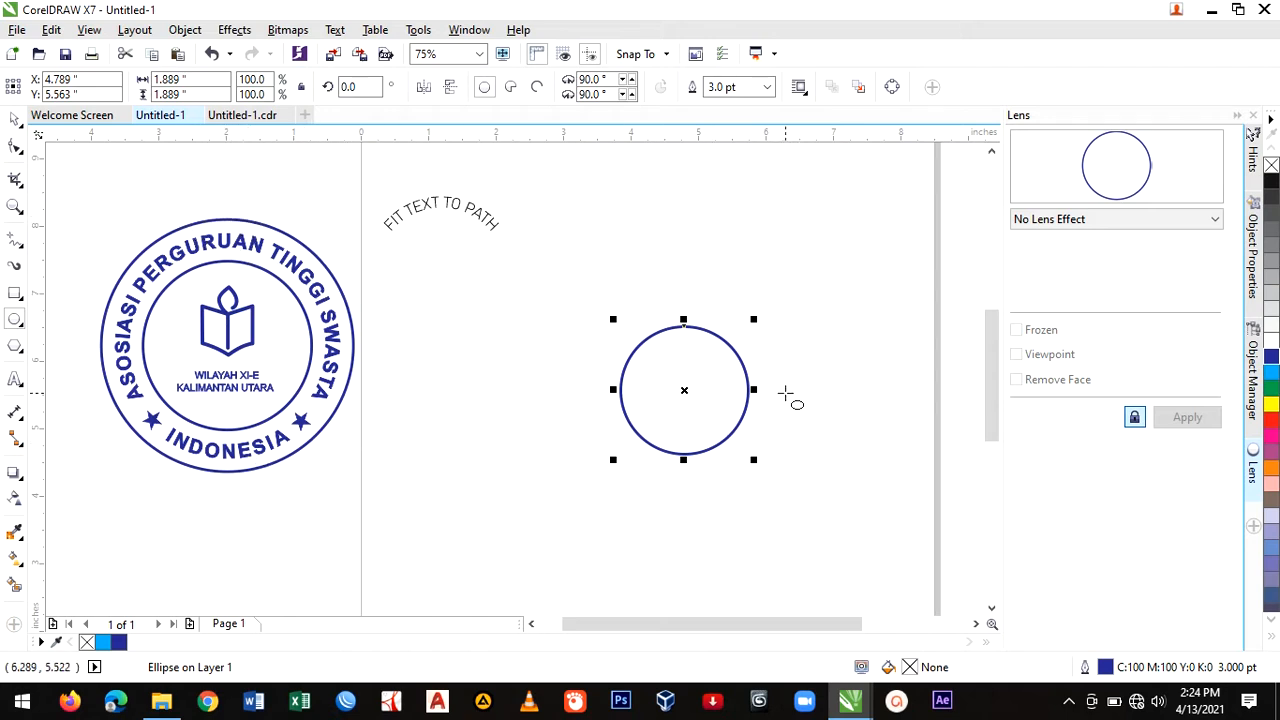
# Duplicate the circle and enlarge the copy to about 2.93 inches across, centred at about X 5.6 and Y 5.44 inches.
pyautogui.hotkey('ctrl', 'd')
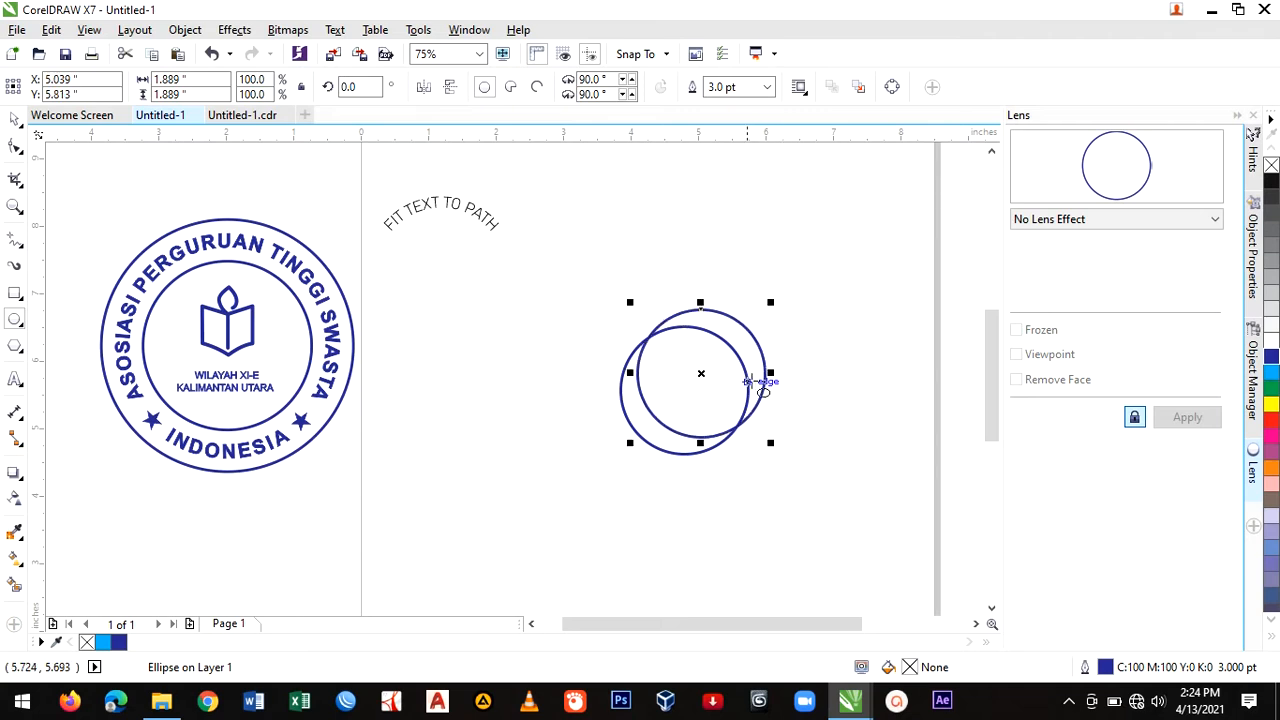
pyautogui.moveTo(770, 305); pyautogui.dragTo(812, 278)
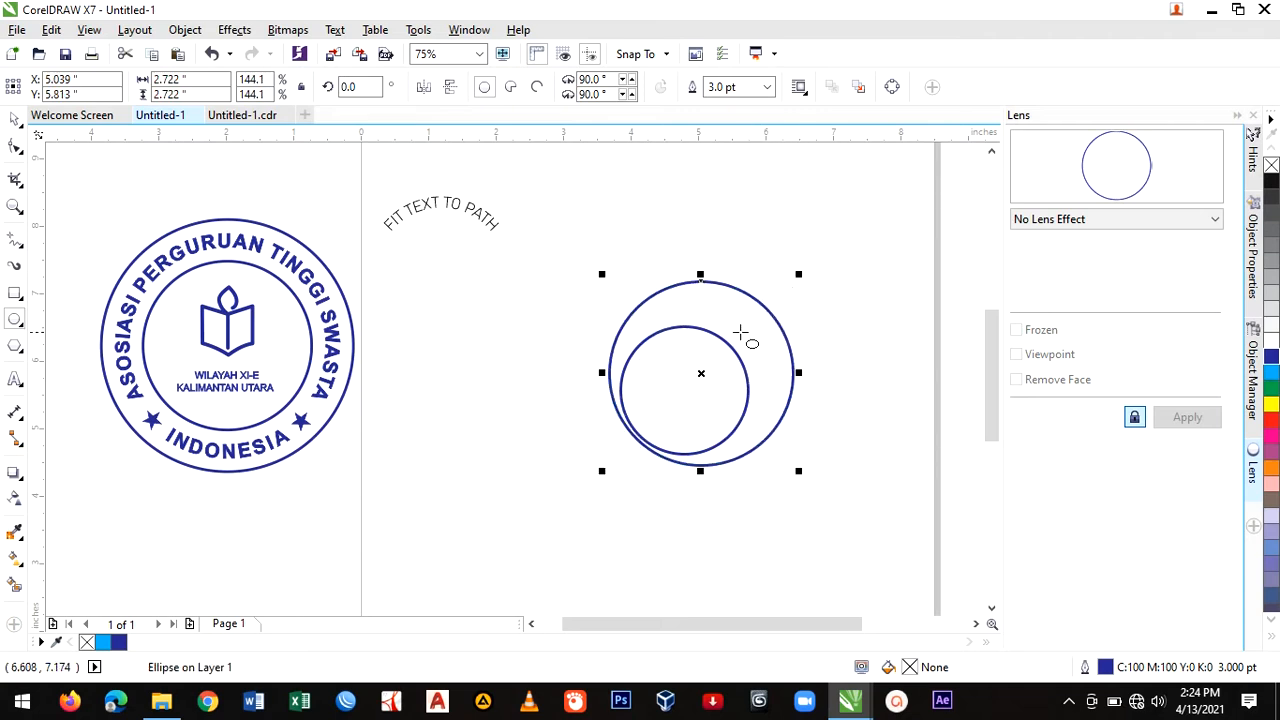
pyautogui.click(13, 120)
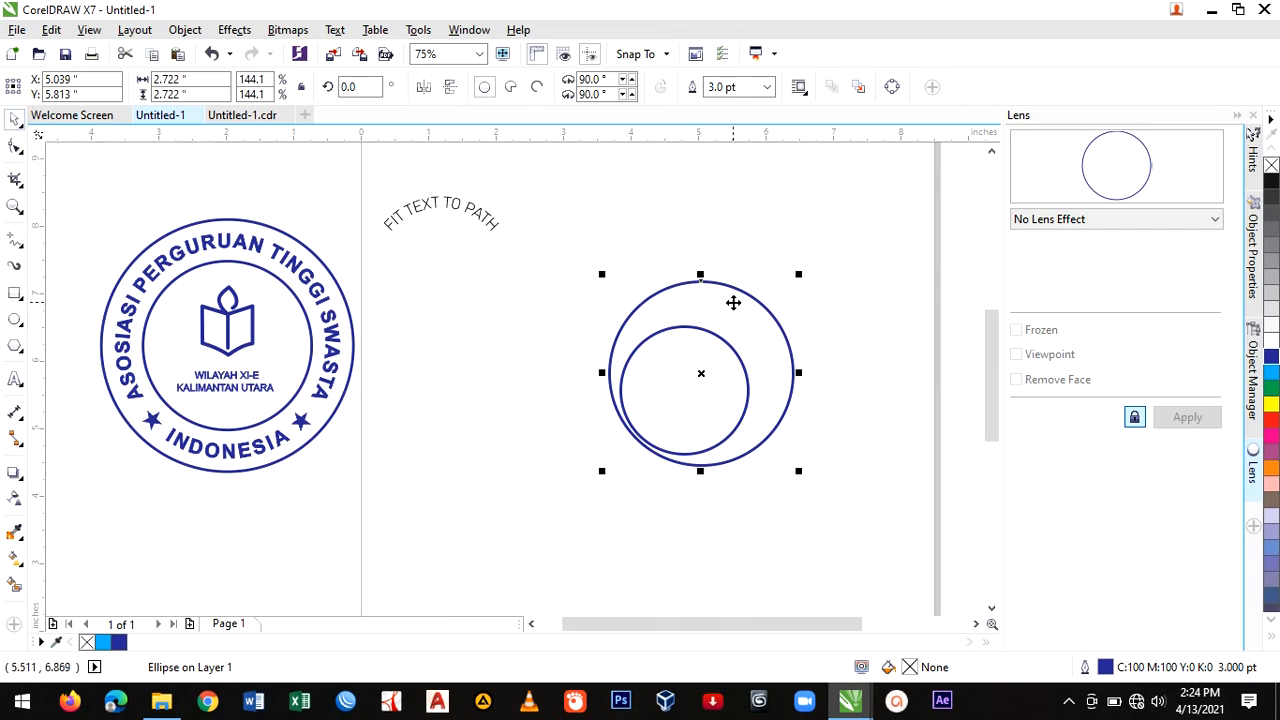
pyautogui.moveTo(733, 302)
pyautogui.mouseDown()
pyautogui.moveTo(714, 326)
pyautogui.moveTo(735, 310)
pyautogui.mouseUp()
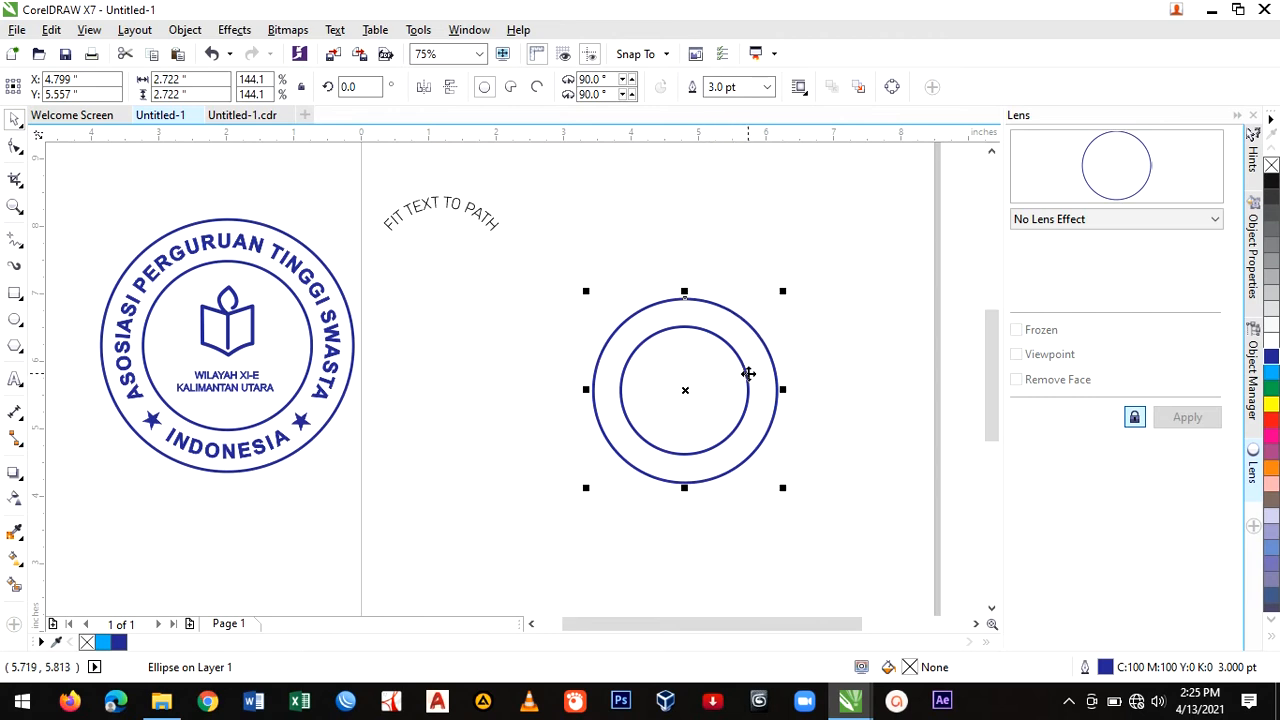
pyautogui.moveTo(787, 290)
pyautogui.mouseDown()
pyautogui.moveTo(797, 280)
pyautogui.moveTo(792, 306)
pyautogui.mouseUp()
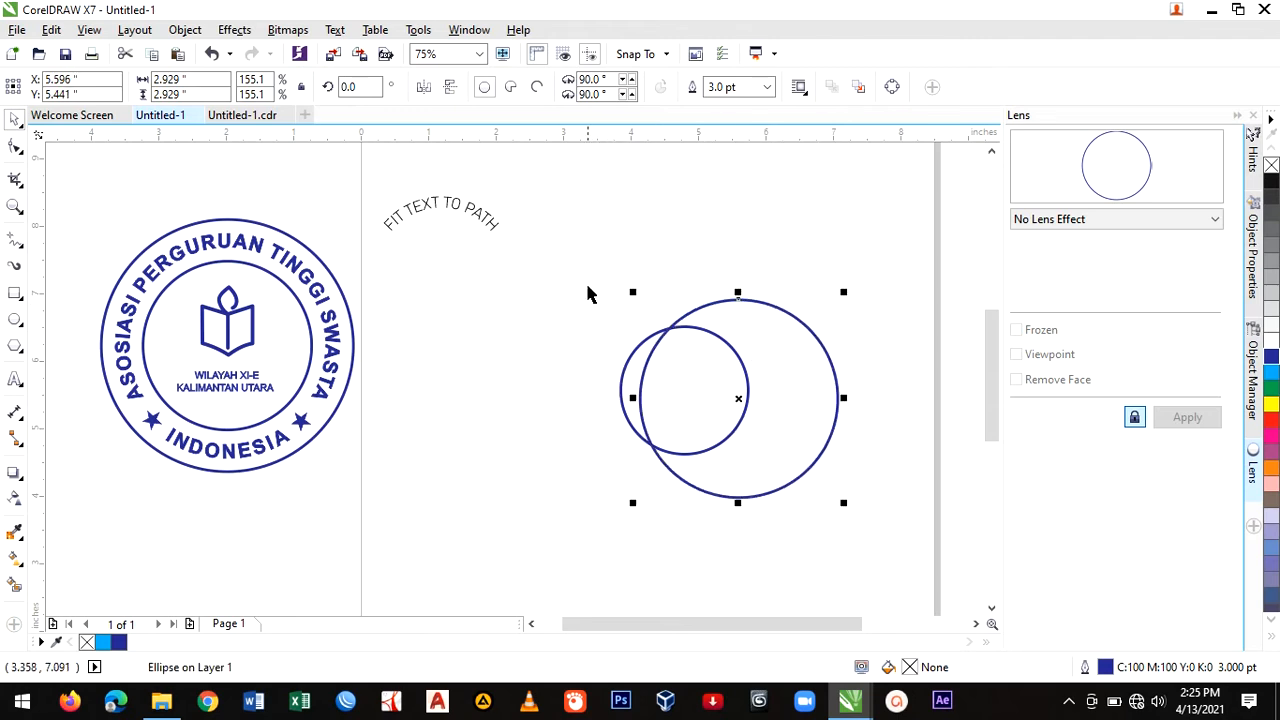
# Apply Align Centers Vertically to both circles.
pyautogui.moveTo(583, 251); pyautogui.dragTo(877, 544)
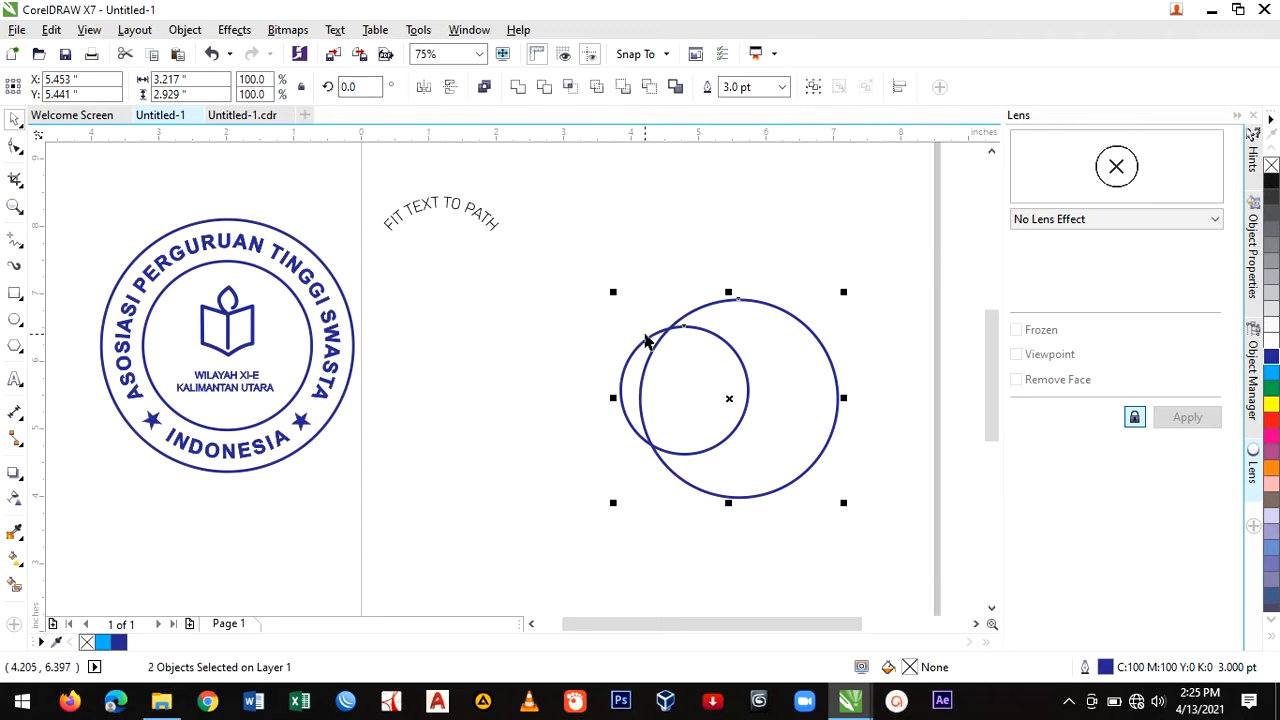
pyautogui.click(337, 30)
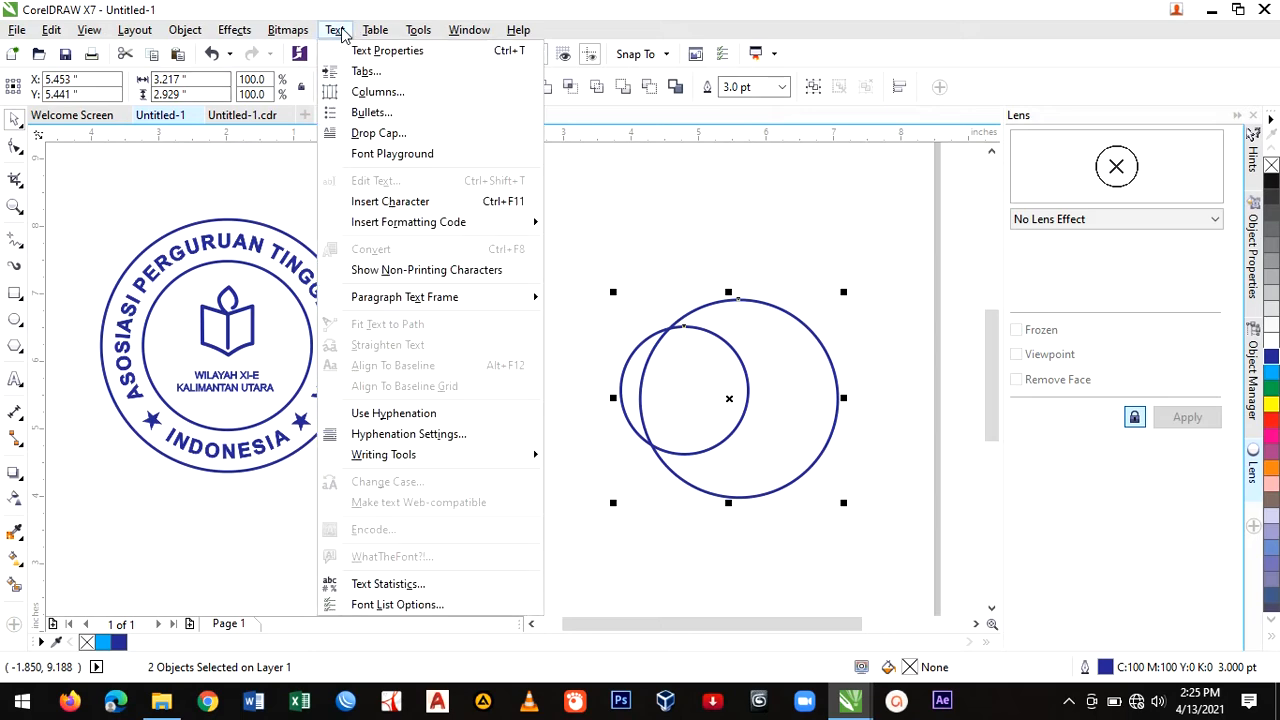
pyautogui.moveTo(375, 32)
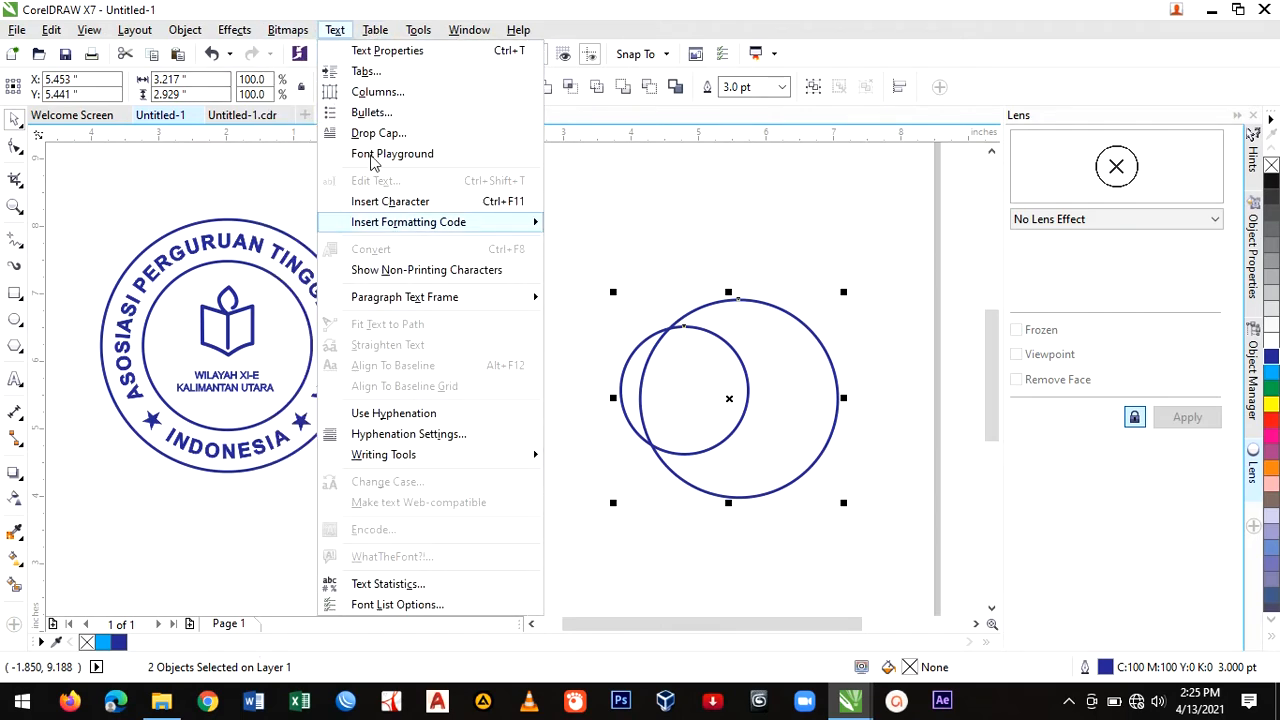
pyautogui.click(335, 30)
pyautogui.click(375, 30)
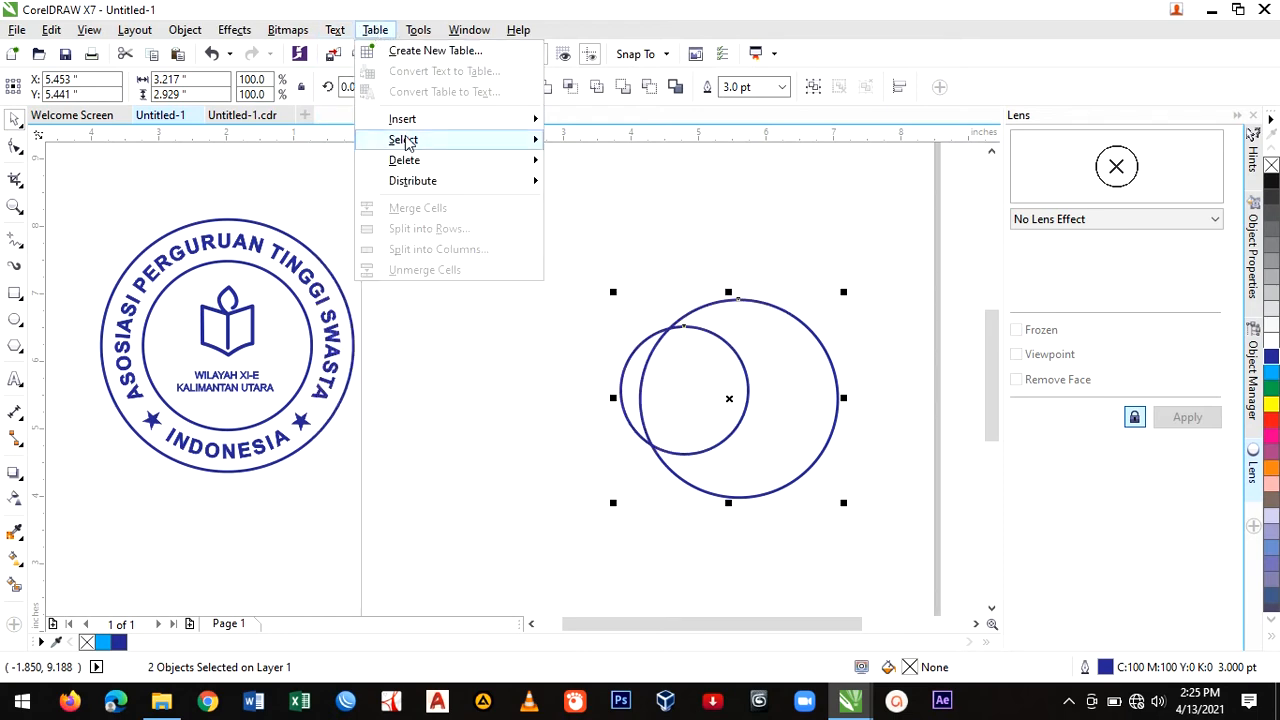
pyautogui.moveTo(410, 40)
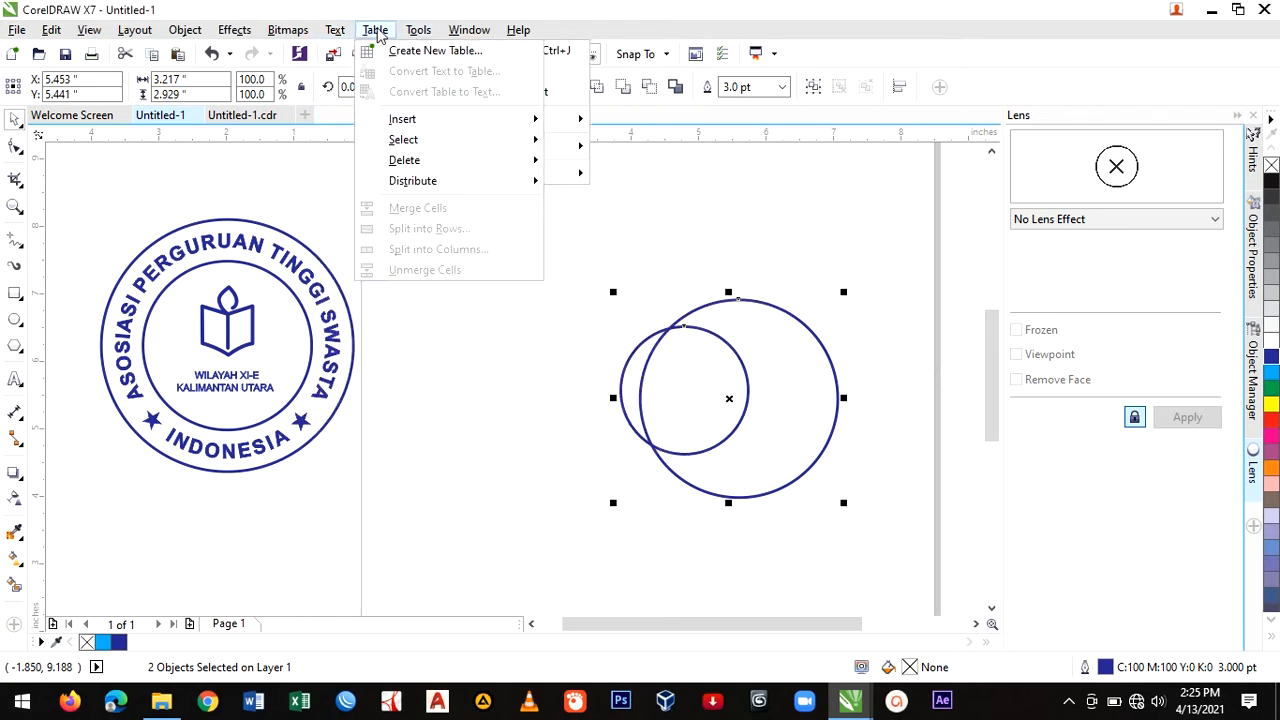
pyautogui.moveTo(290, 32)
pyautogui.moveTo(345, 32)
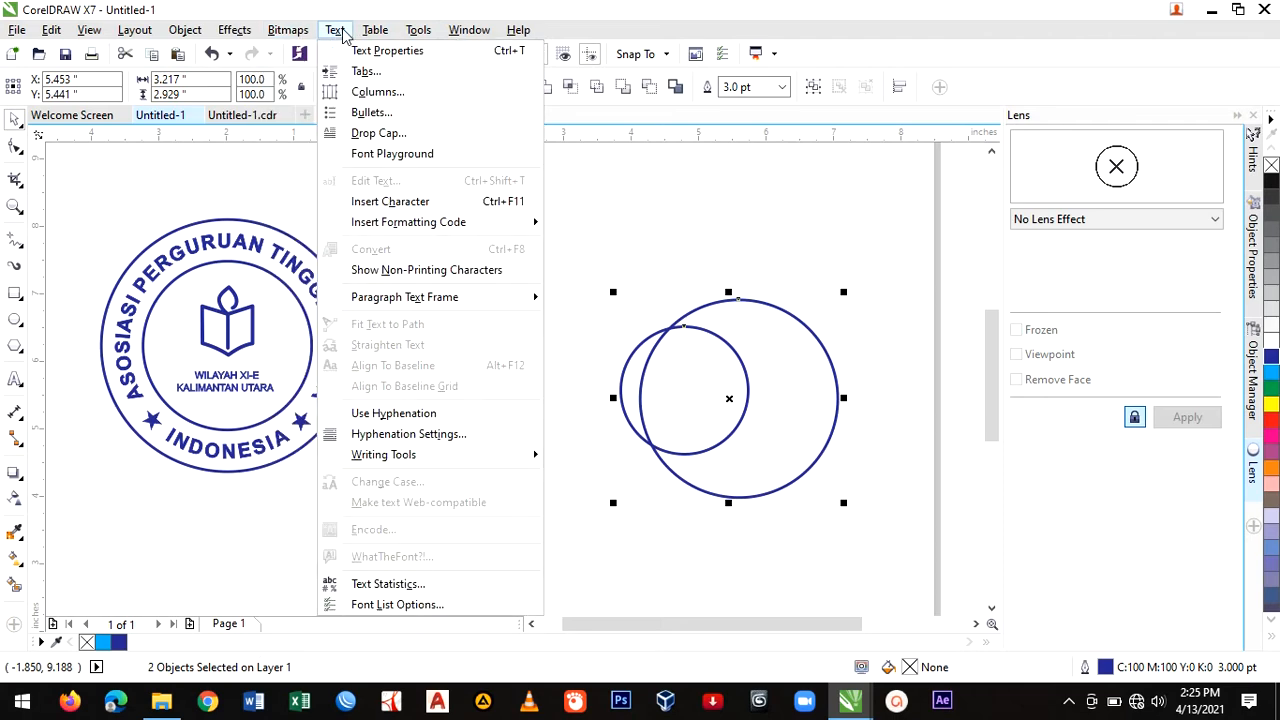
pyautogui.moveTo(400, 232)
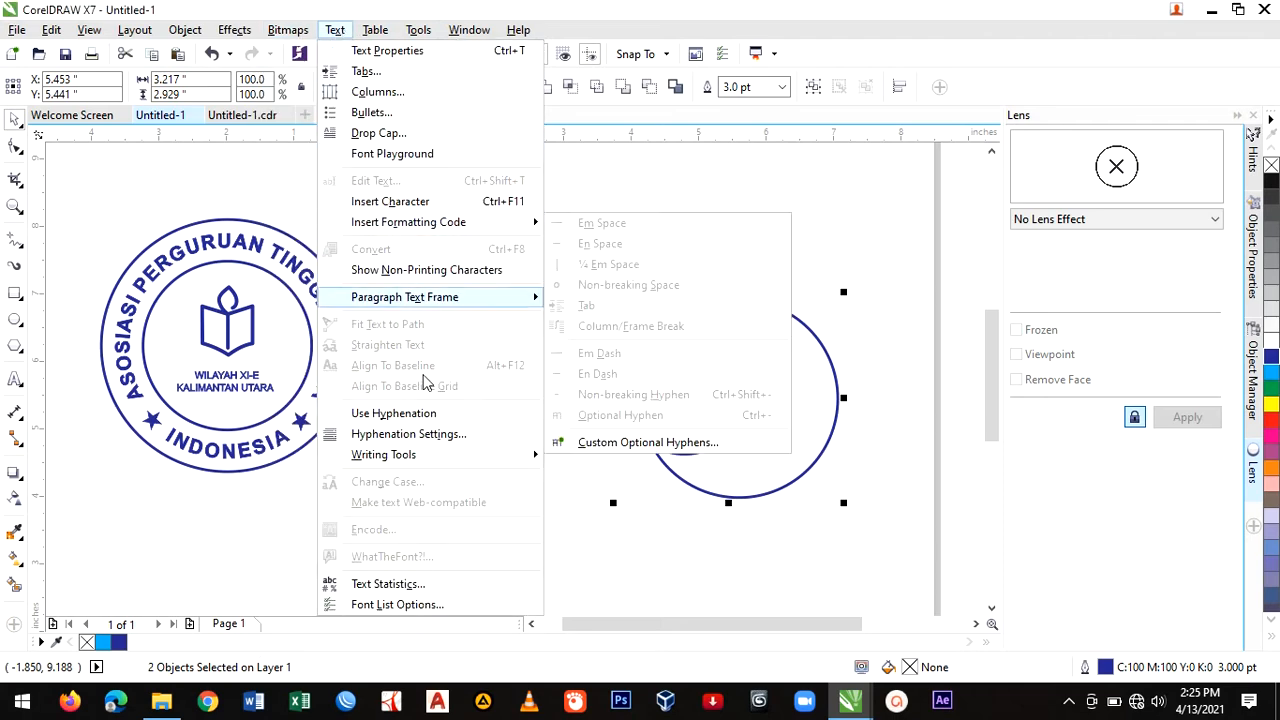
pyautogui.moveTo(188, 35)
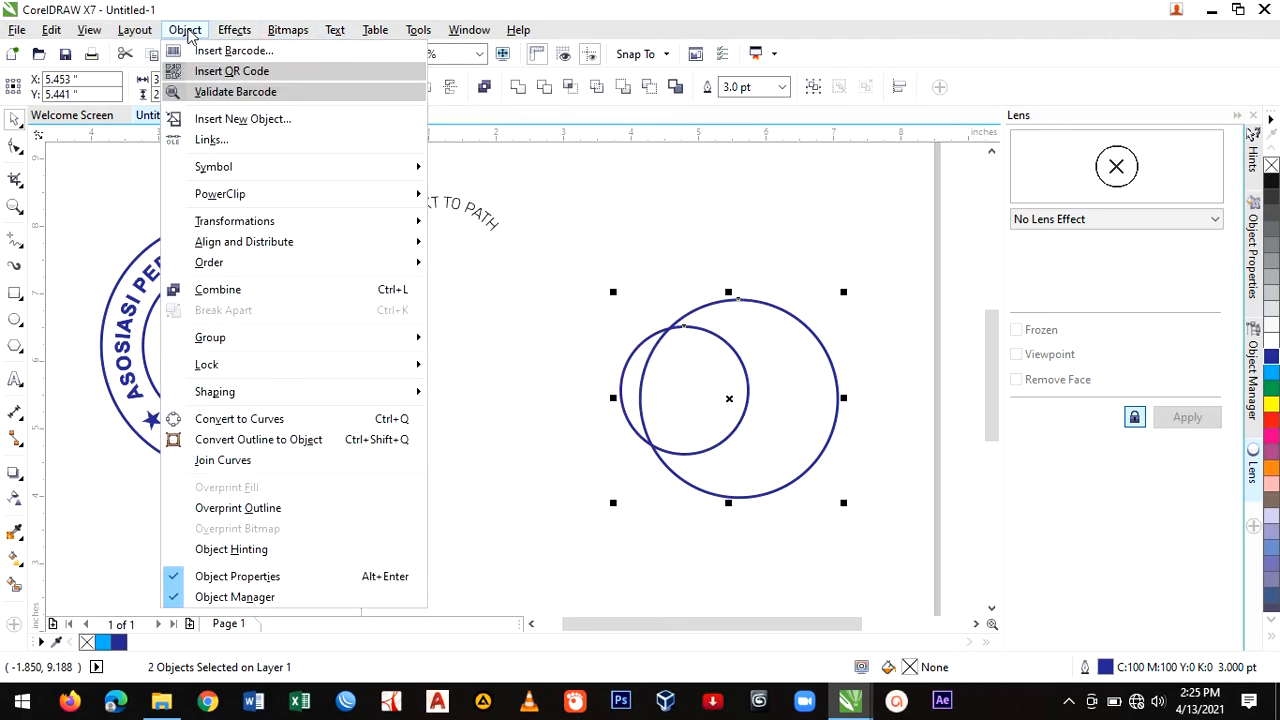
pyautogui.moveTo(263, 250)
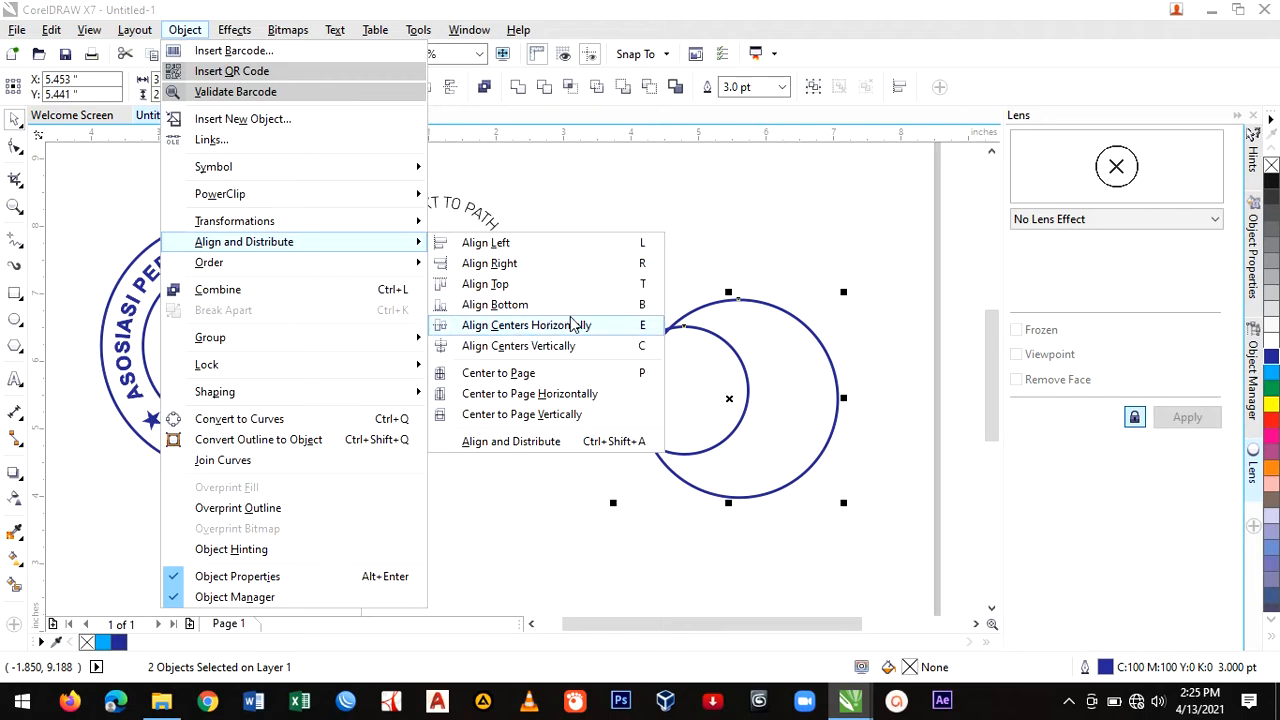
pyautogui.click(560, 345)
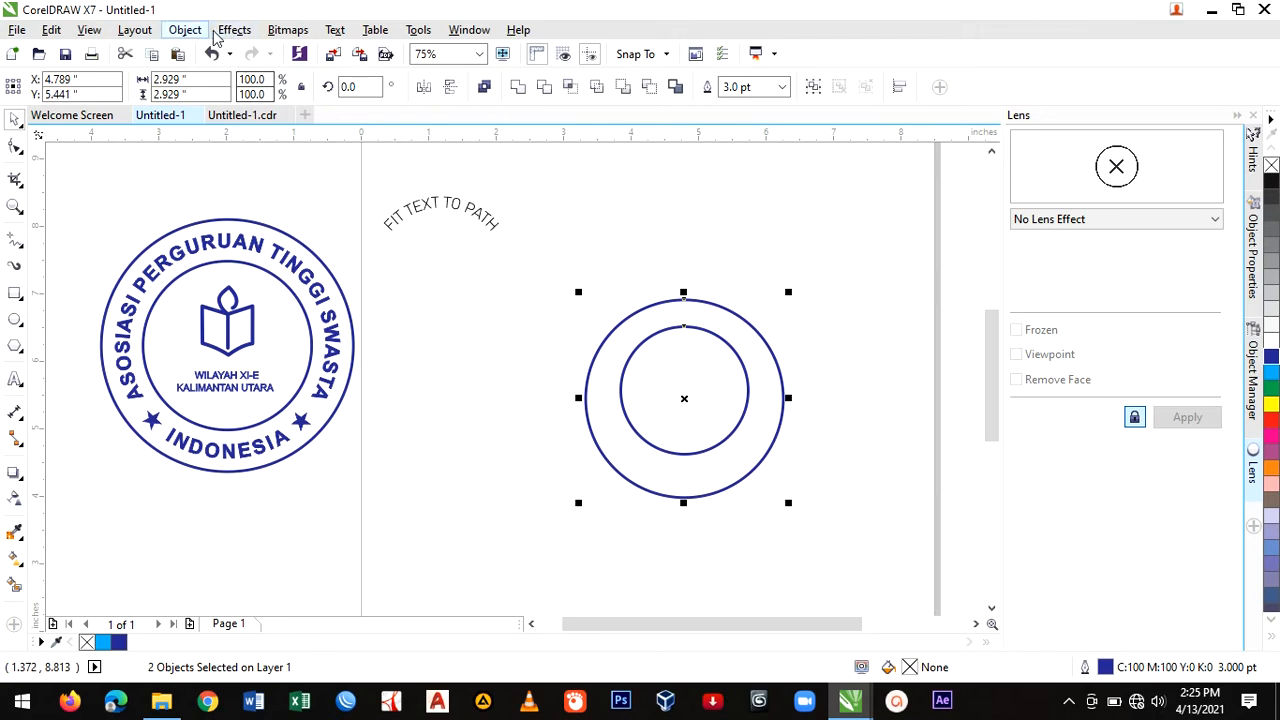
# Apply Align Centers Horizontally to both circles so they are concentric, and clear the selection.
pyautogui.click(185, 29)
pyautogui.moveTo(310, 248)
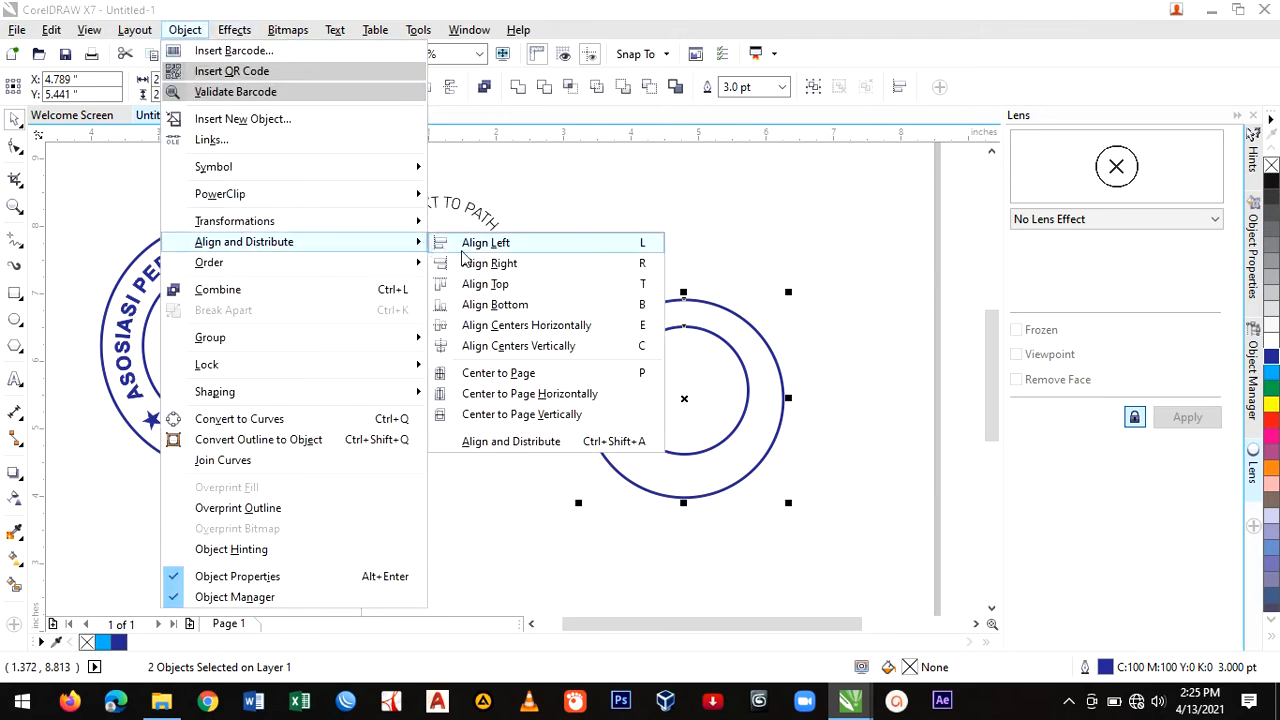
pyautogui.click(508, 325)
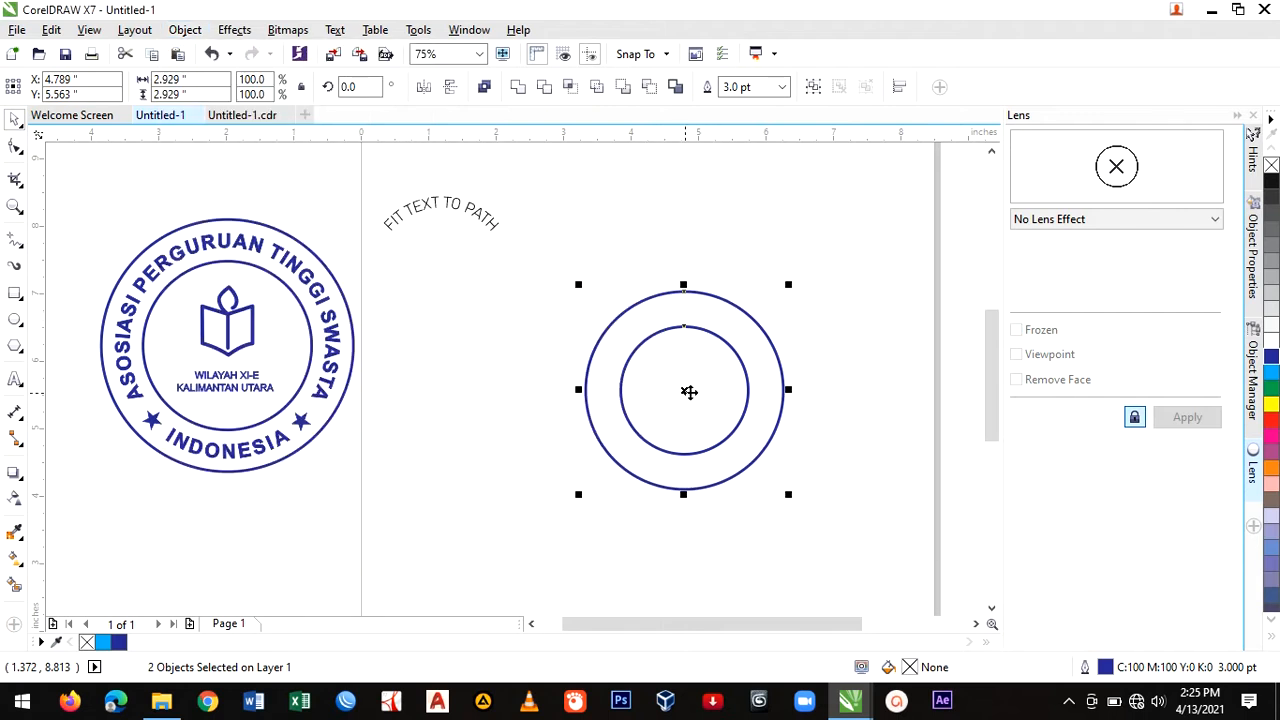
pyautogui.click(843, 395)
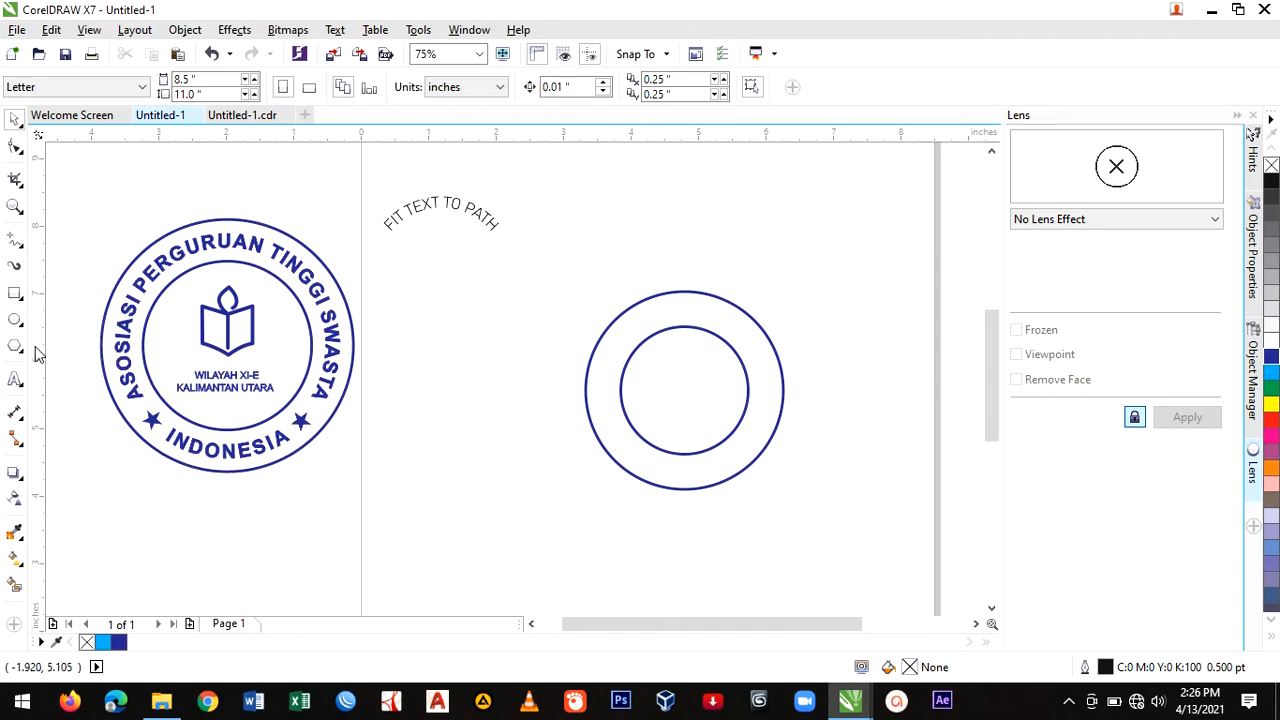
# Add the artistic text ASOSIASI PERGURUAN TINGGI SWASTA above the concentric circles.
pyautogui.click(15, 379)
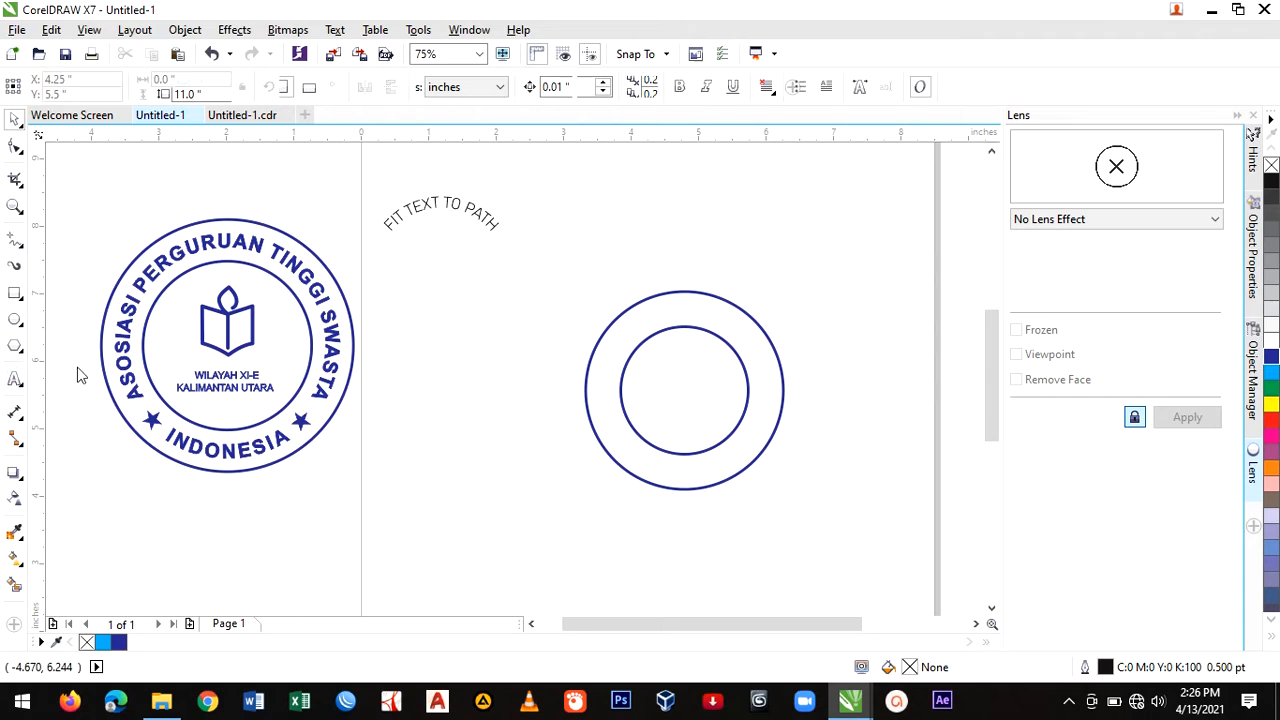
pyautogui.click(607, 226)
pyautogui.write('ASOSIASI P')
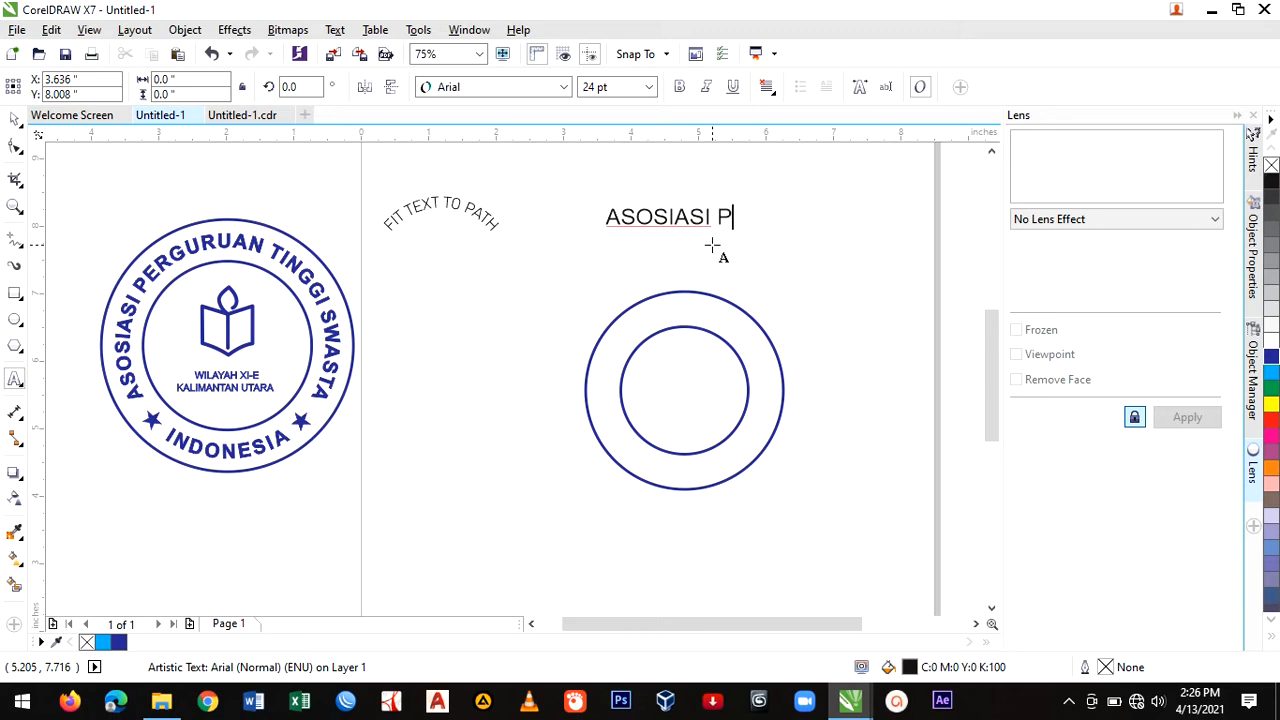
pyautogui.write('ERGURUAN T')
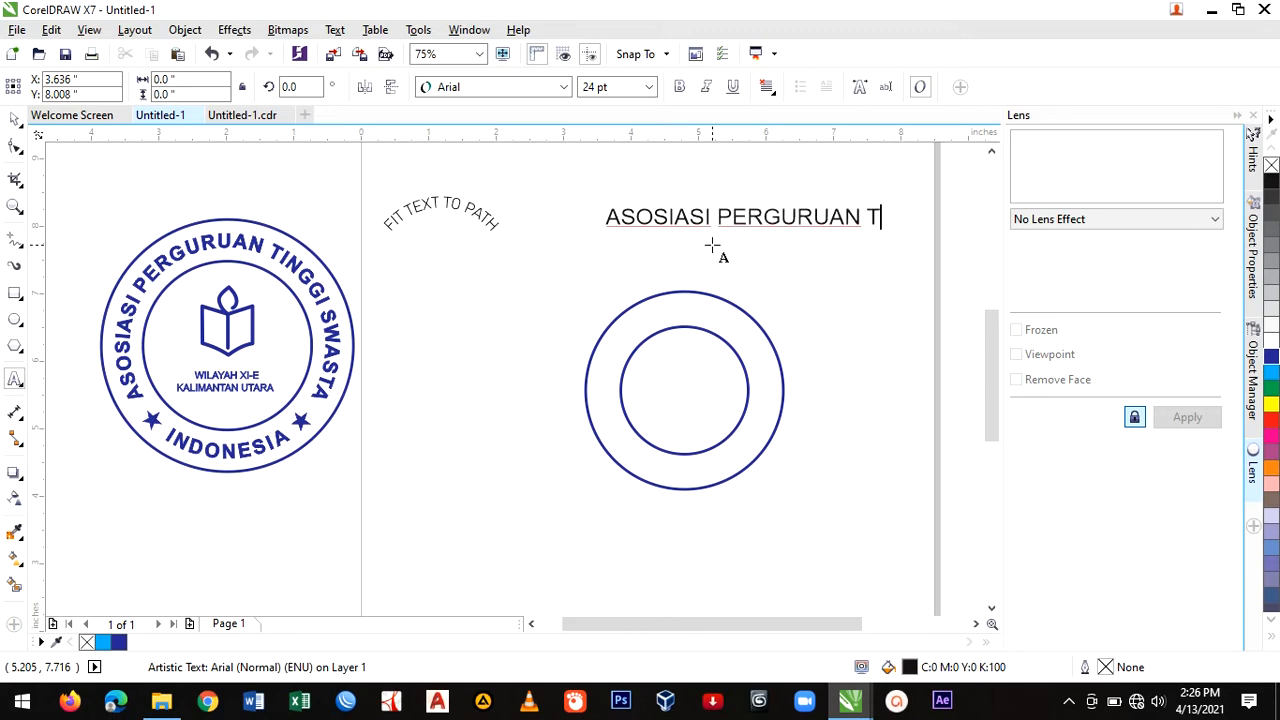
pyautogui.write('INGGI SWAST')
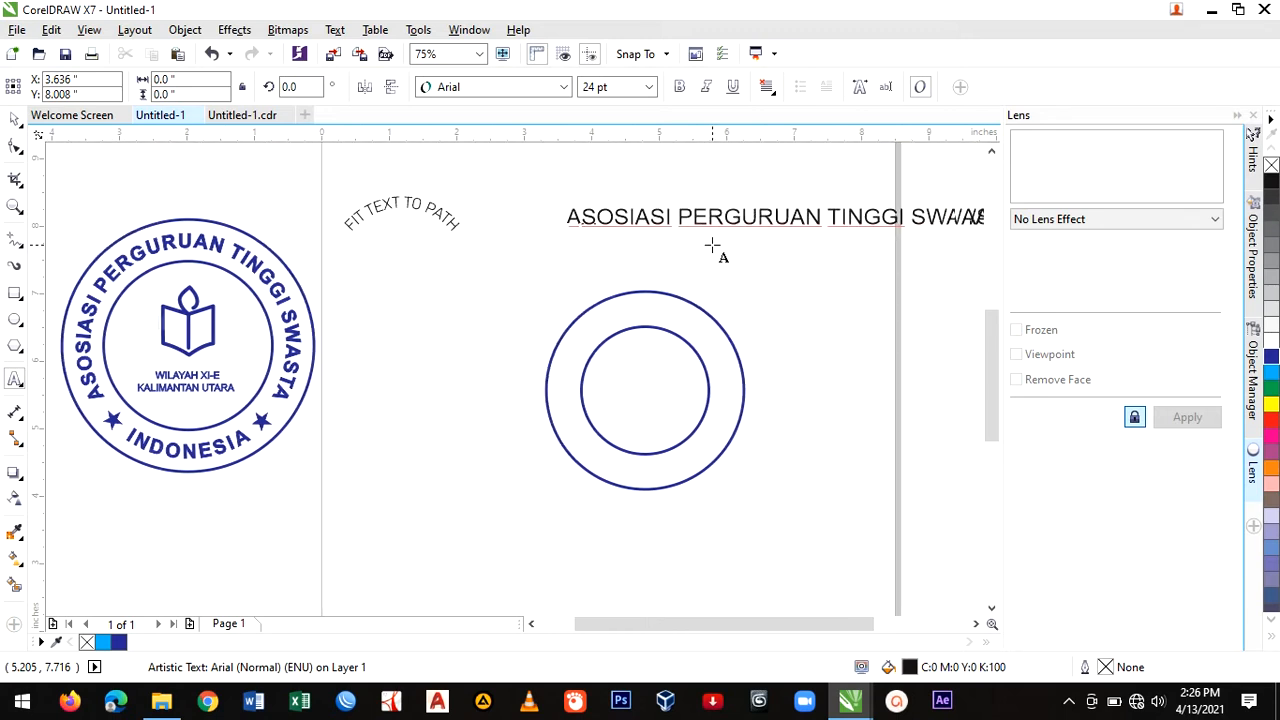
pyautogui.write('A')
pyautogui.click(15, 118)
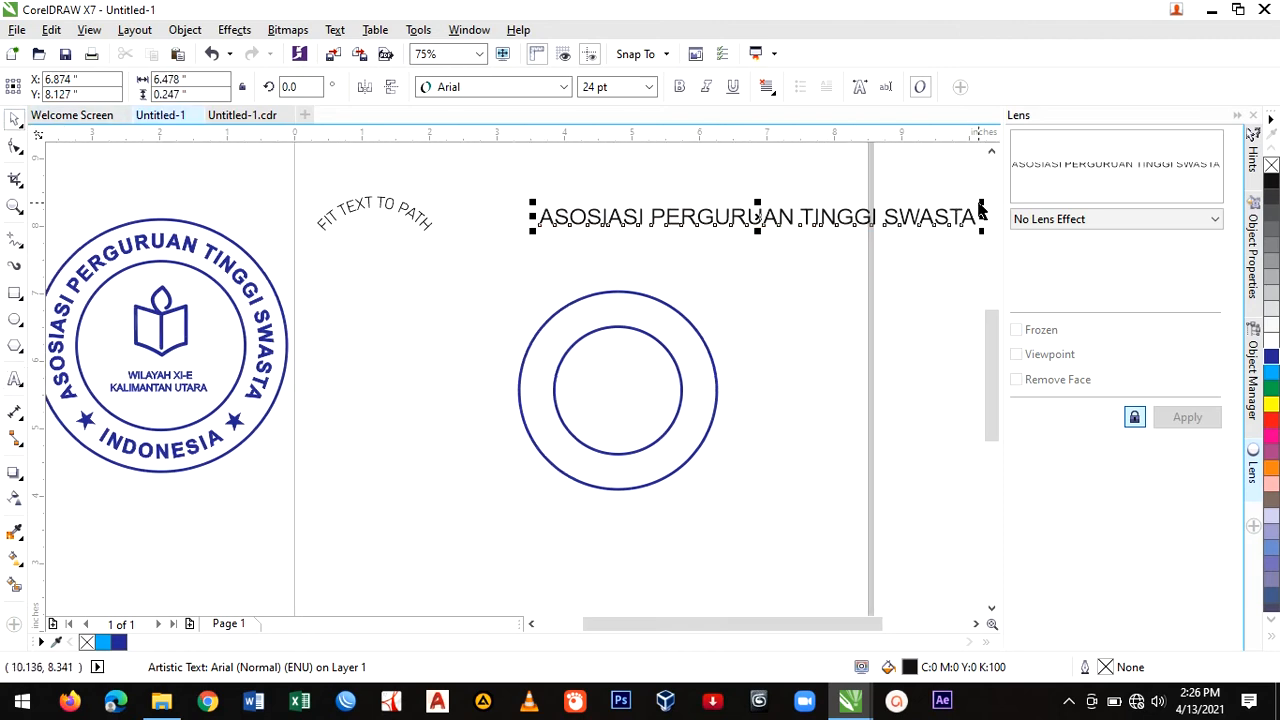
# Make the ASOSIASI PERGURUAN TINGGI SWASTA text bold and scale it down to about 16.4 pt.
pyautogui.moveTo(978, 203)
pyautogui.mouseDown()
pyautogui.moveTo(923, 213)
pyautogui.moveTo(956, 203)
pyautogui.mouseUp()
pyautogui.hotkey('ctrl', 'b')
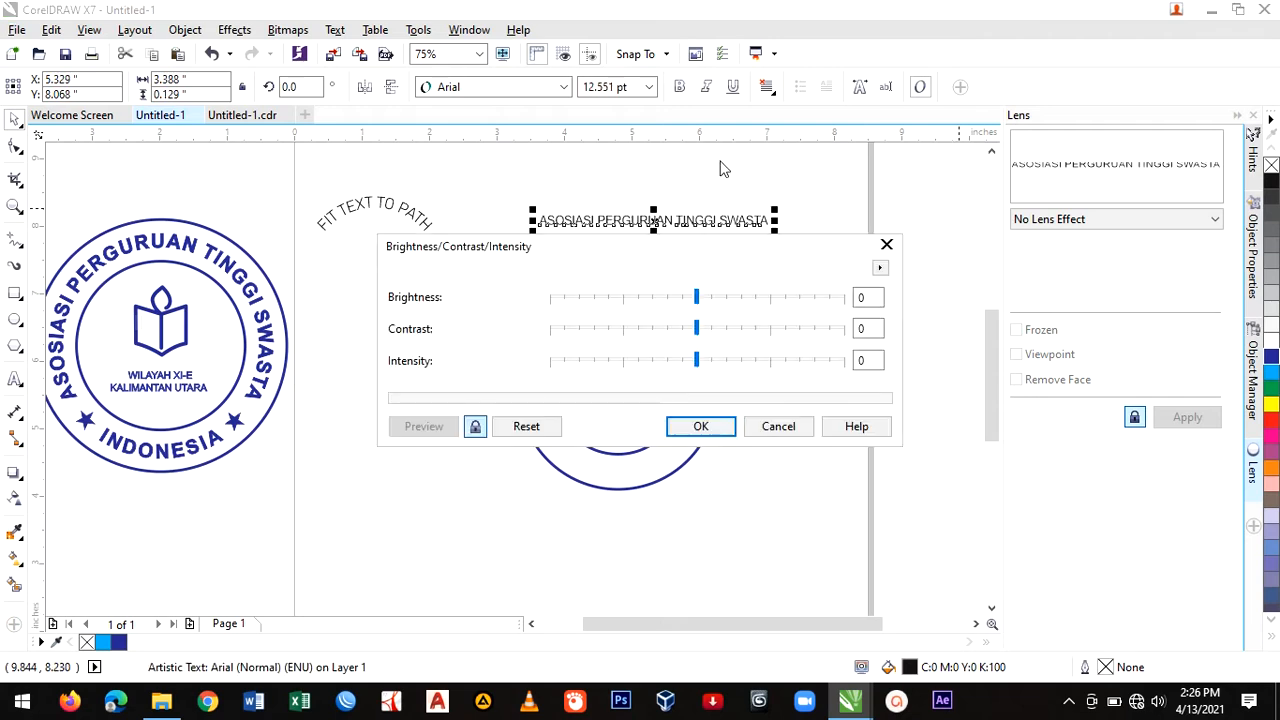
pyautogui.click(706, 426)
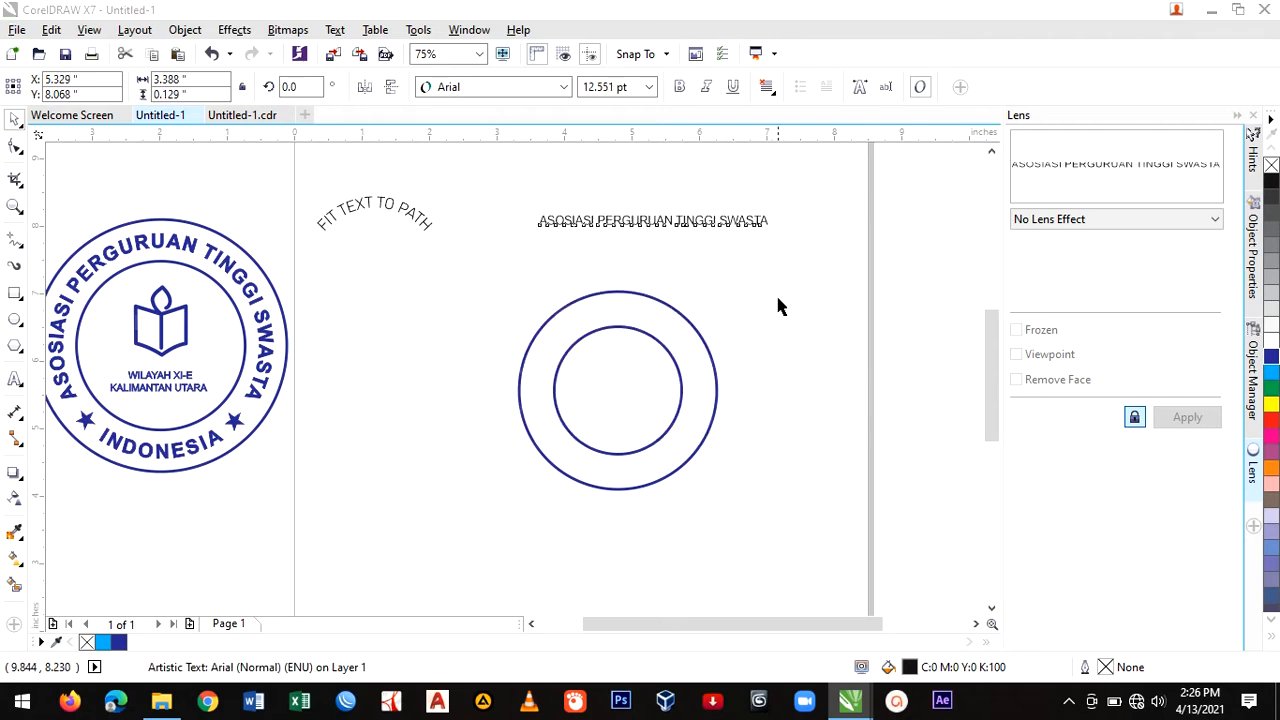
pyautogui.click(679, 87)
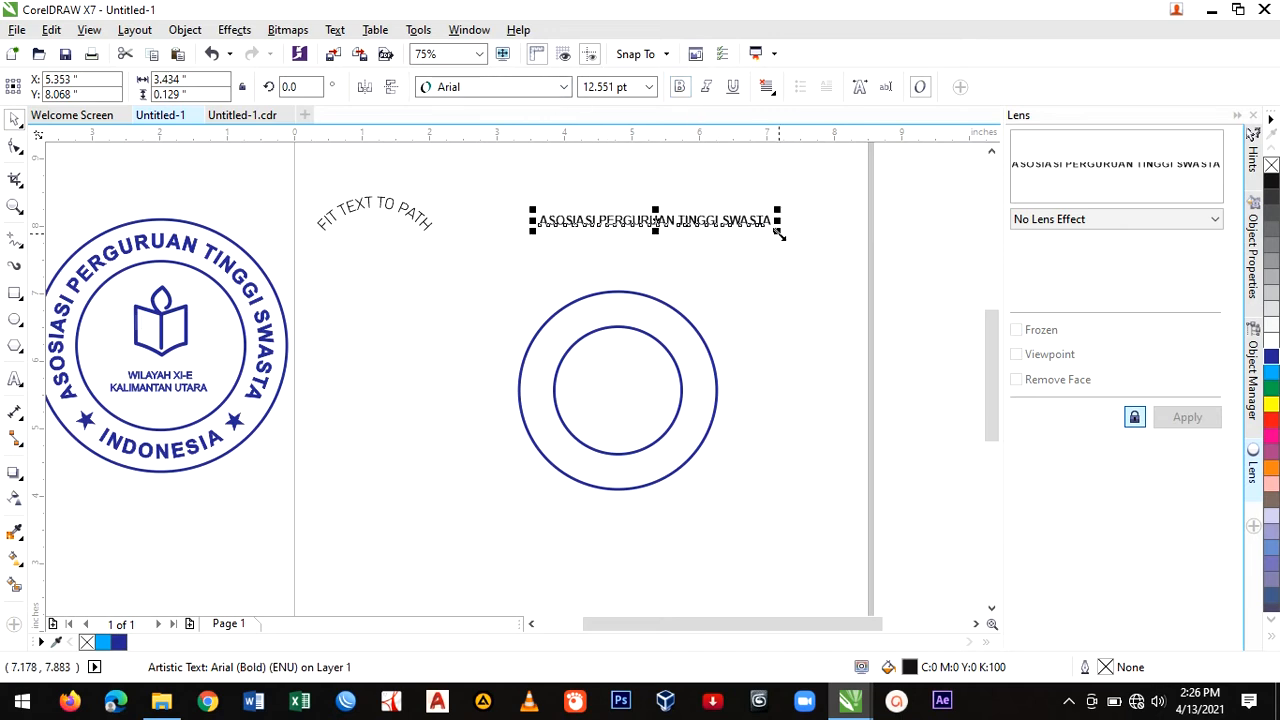
pyautogui.moveTo(778, 230); pyautogui.dragTo(849, 262)
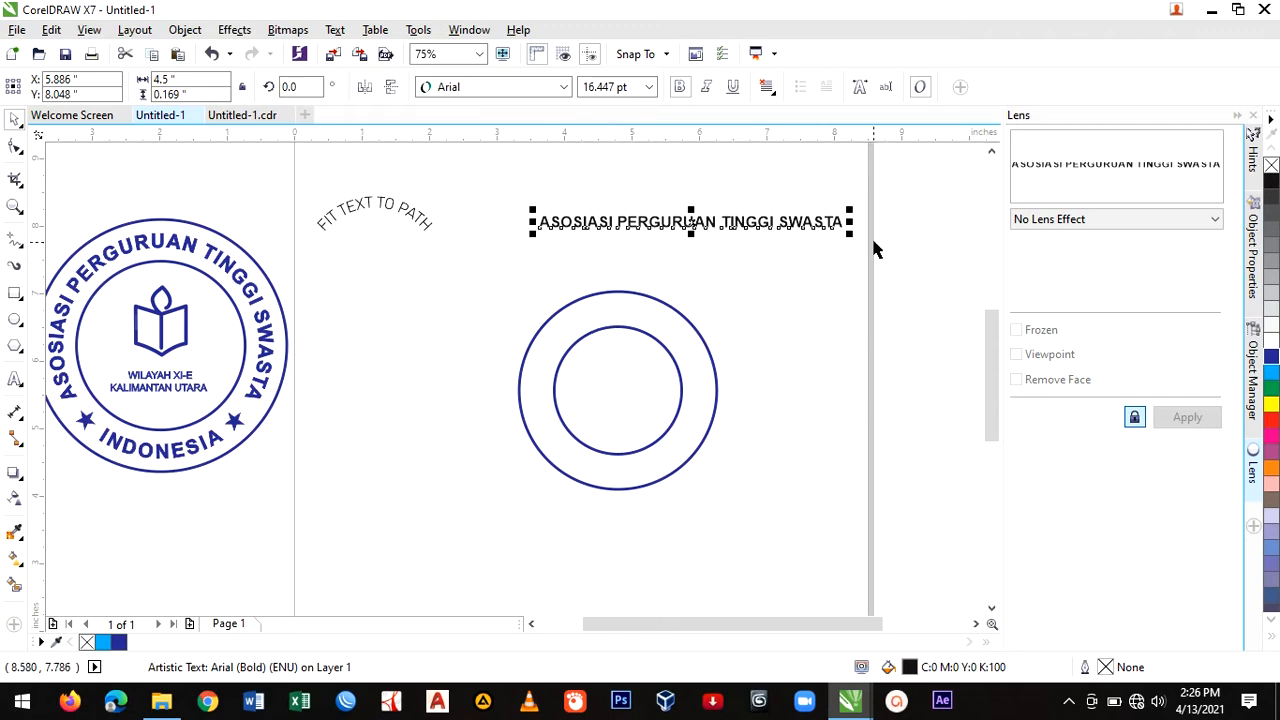
# Color the ASOSIASI PERGURUAN TINGGI SWASTA text blue and fit it along the top of the ring, offset -0.375 in from the outer circle.
pyautogui.click(1272, 357)
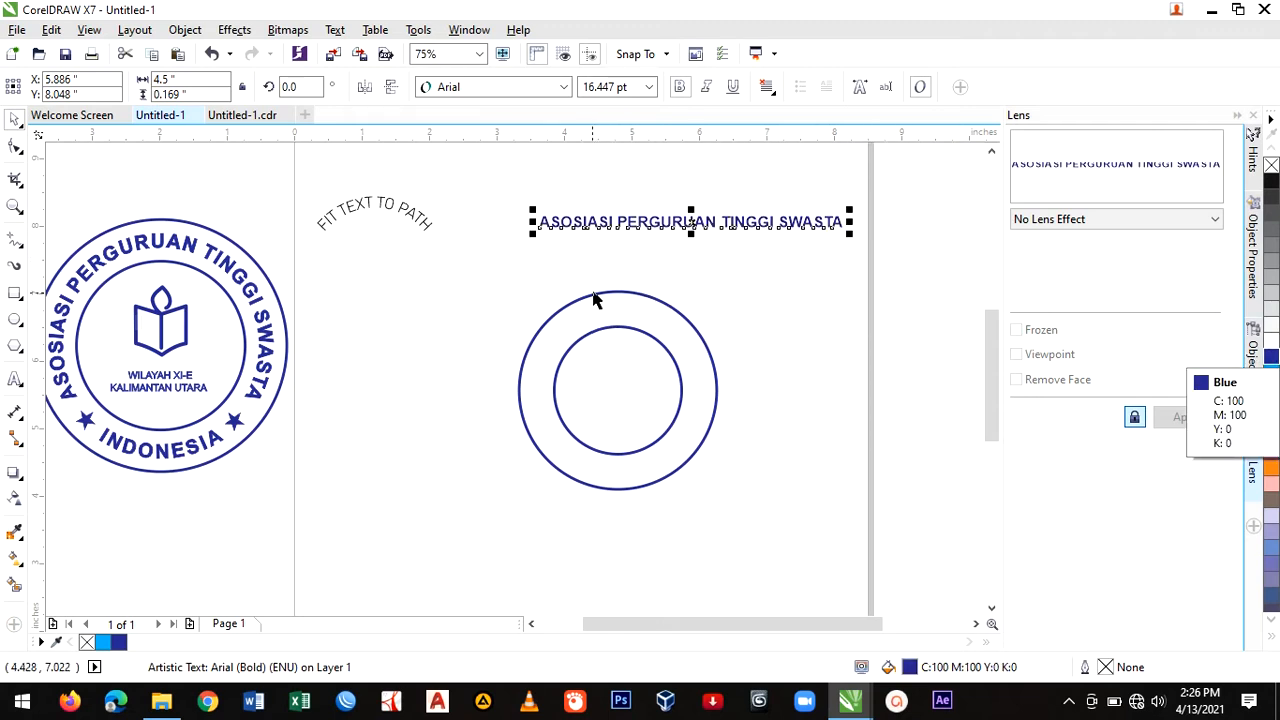
pyautogui.click(333, 32)
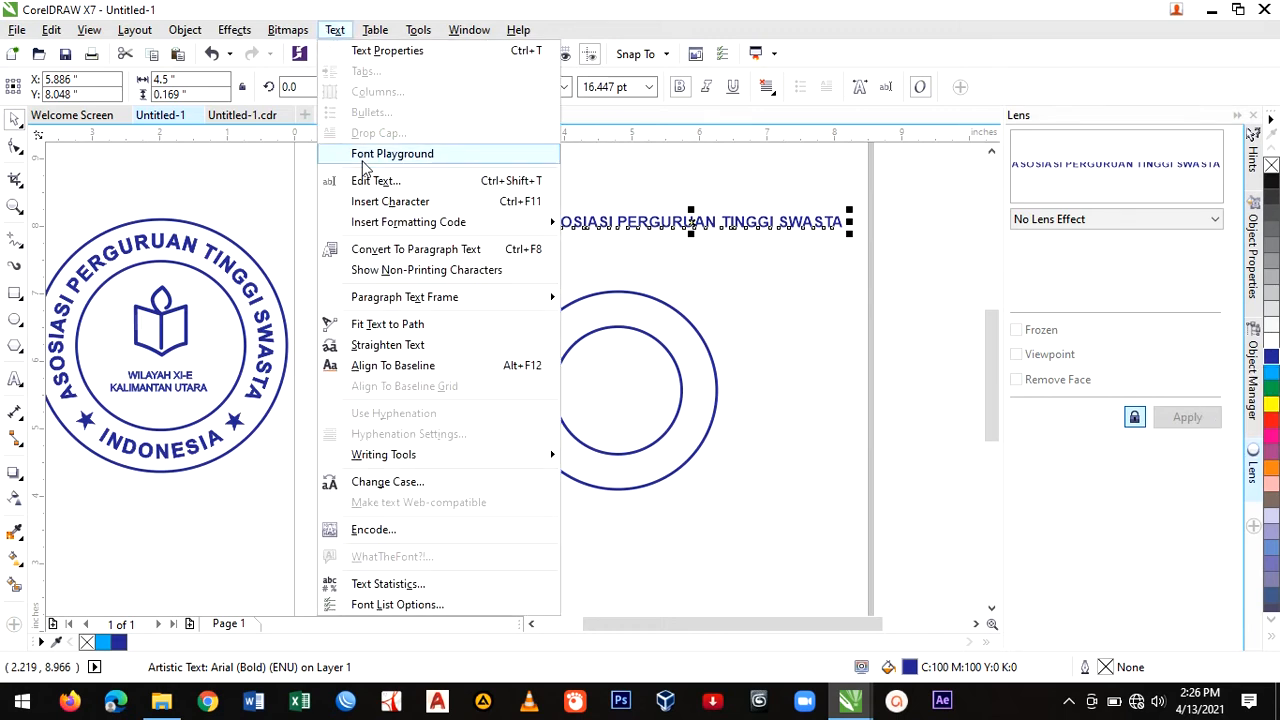
pyautogui.click(388, 324)
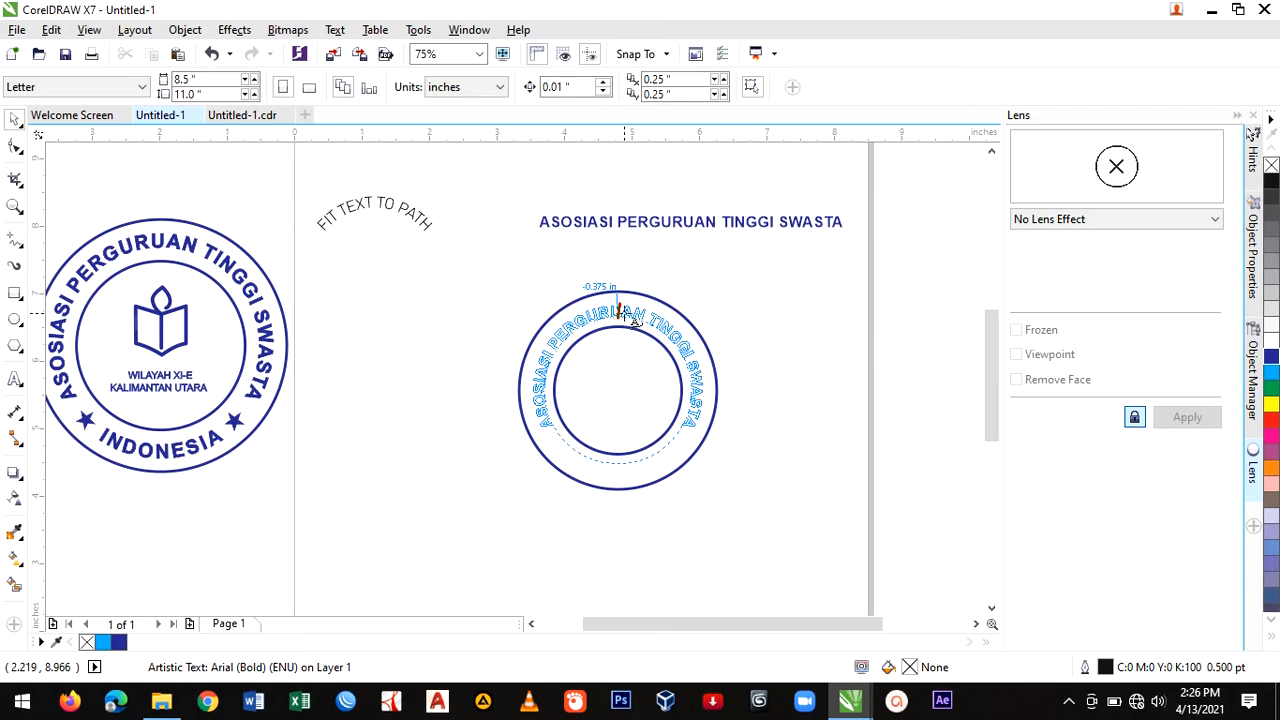
pyautogui.click(625, 315)
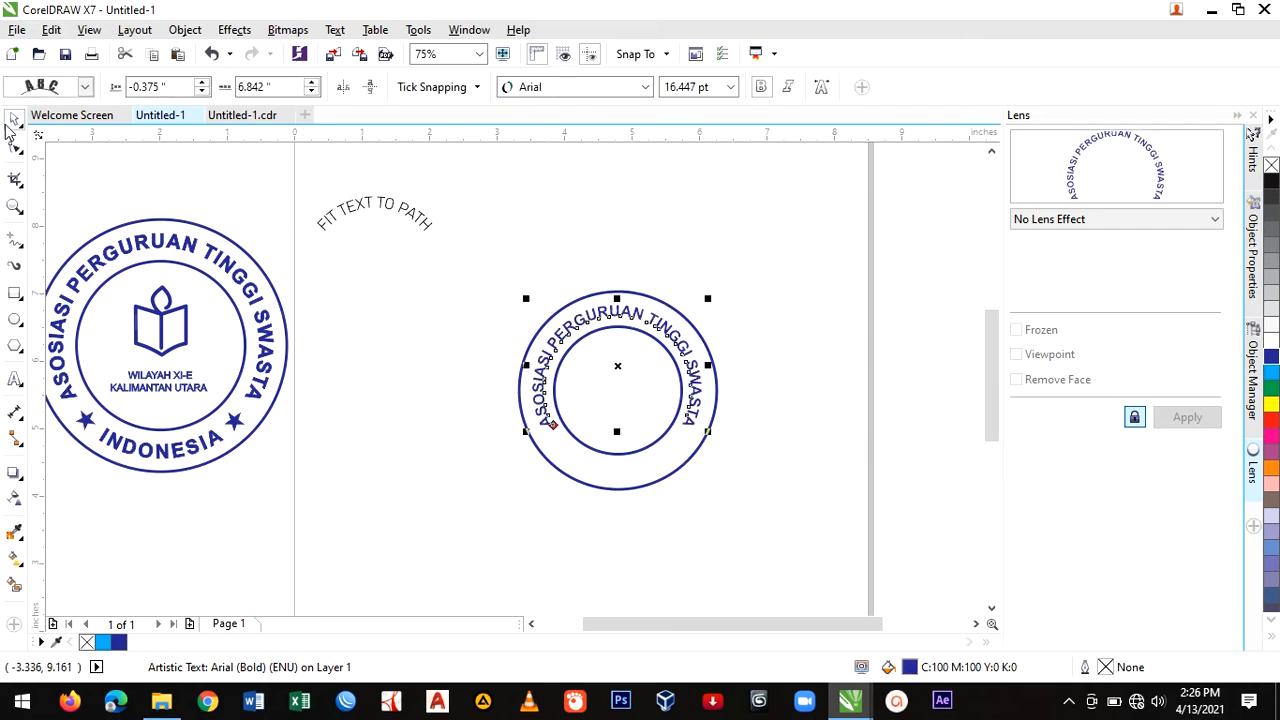
pyautogui.click(322, 315)
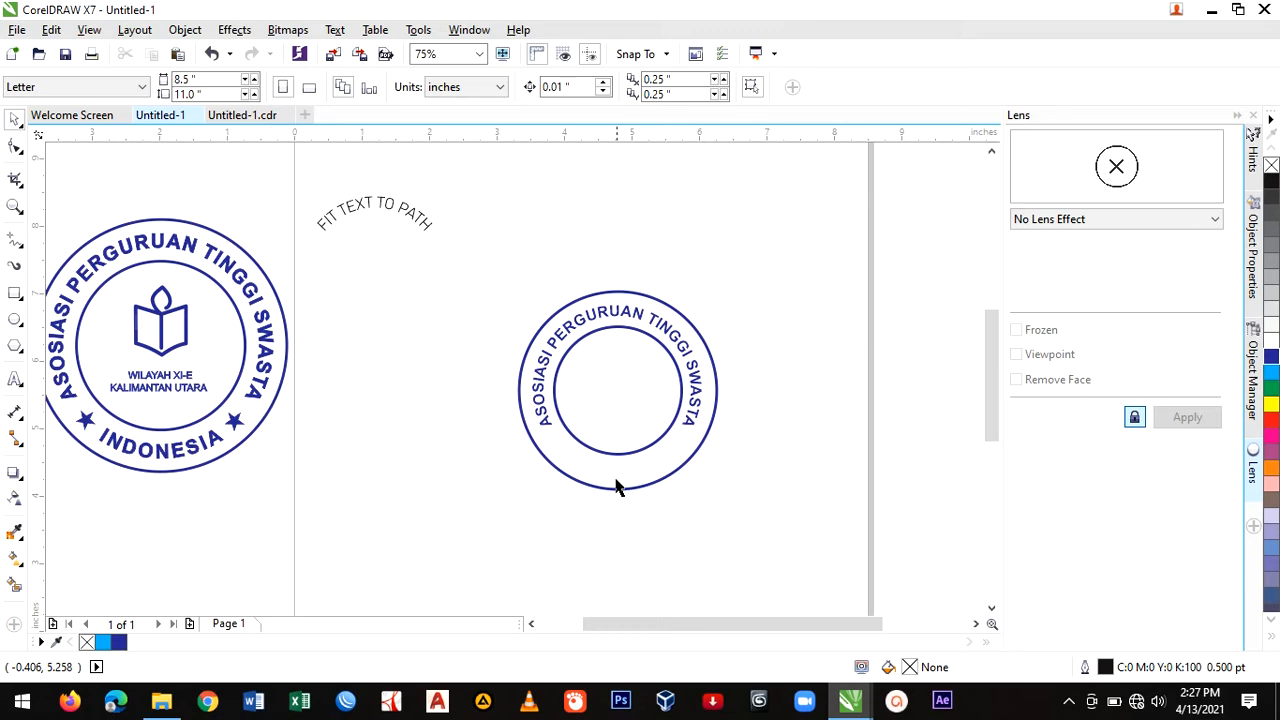
# Add the artistic text INDONESIA above the new stamp's circles.
pyautogui.click(15, 382)
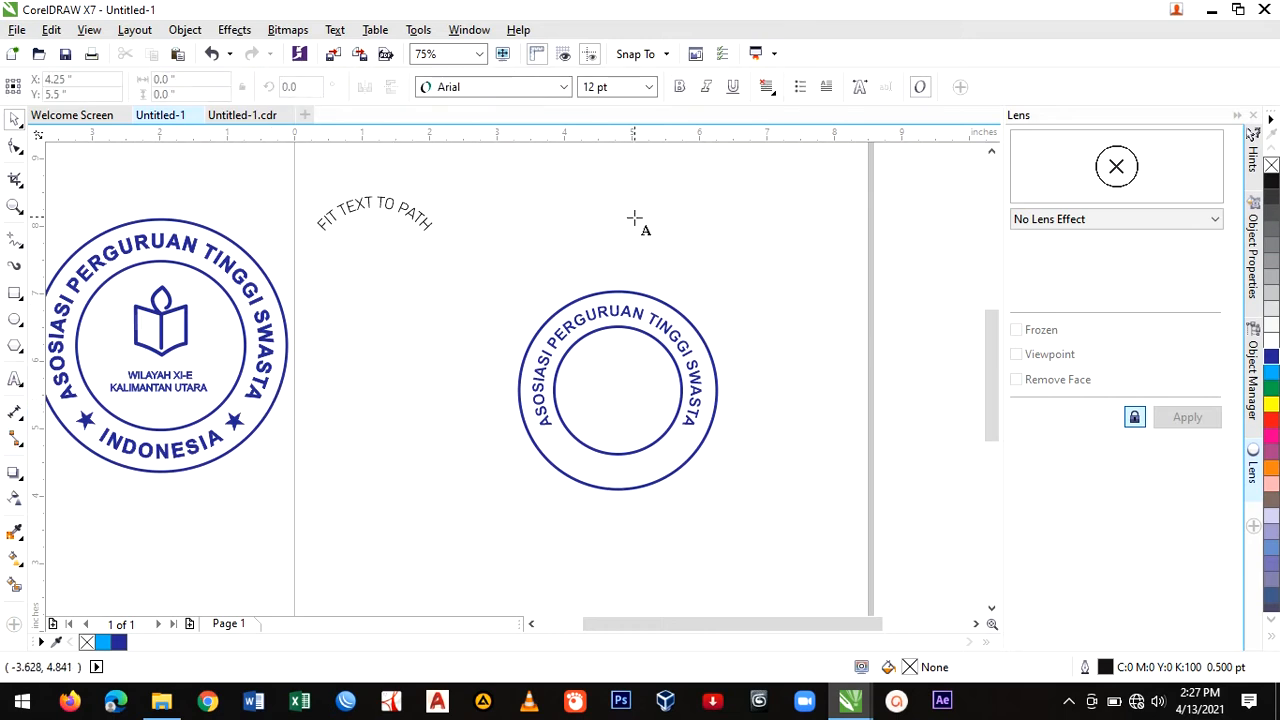
pyautogui.click(627, 204)
pyautogui.write('INDONESIA')
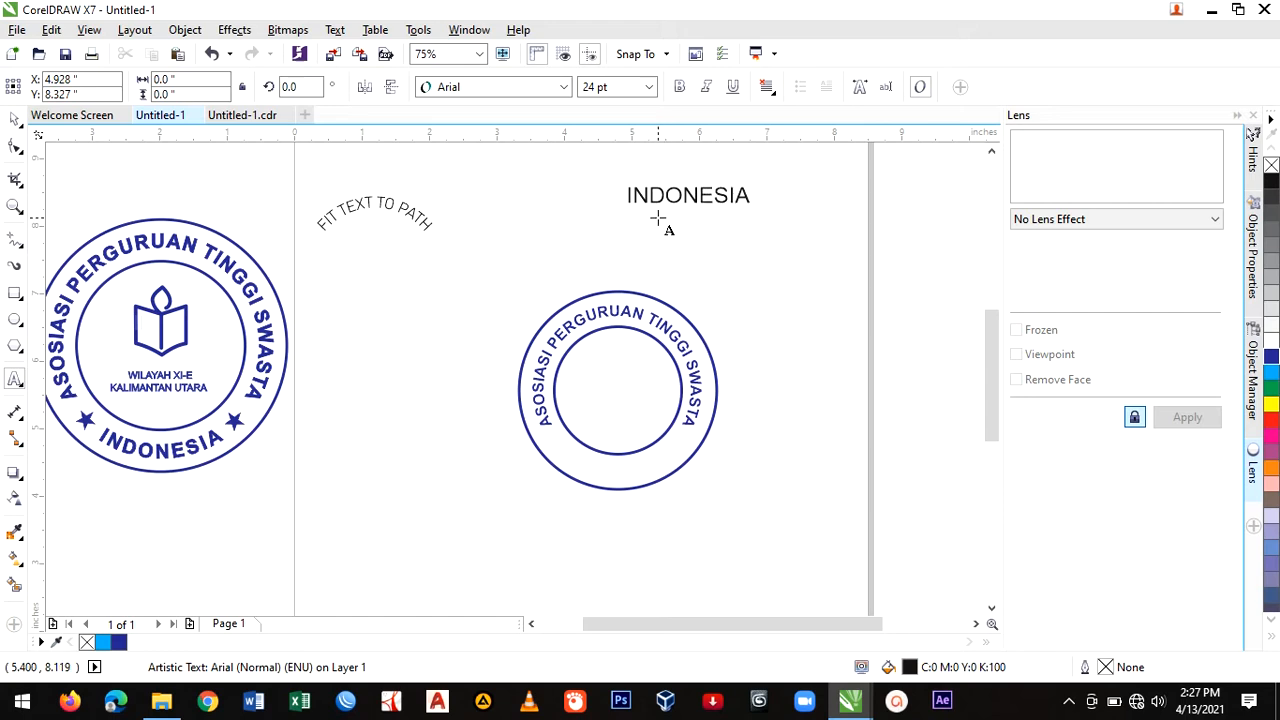
pyautogui.click(14, 120)
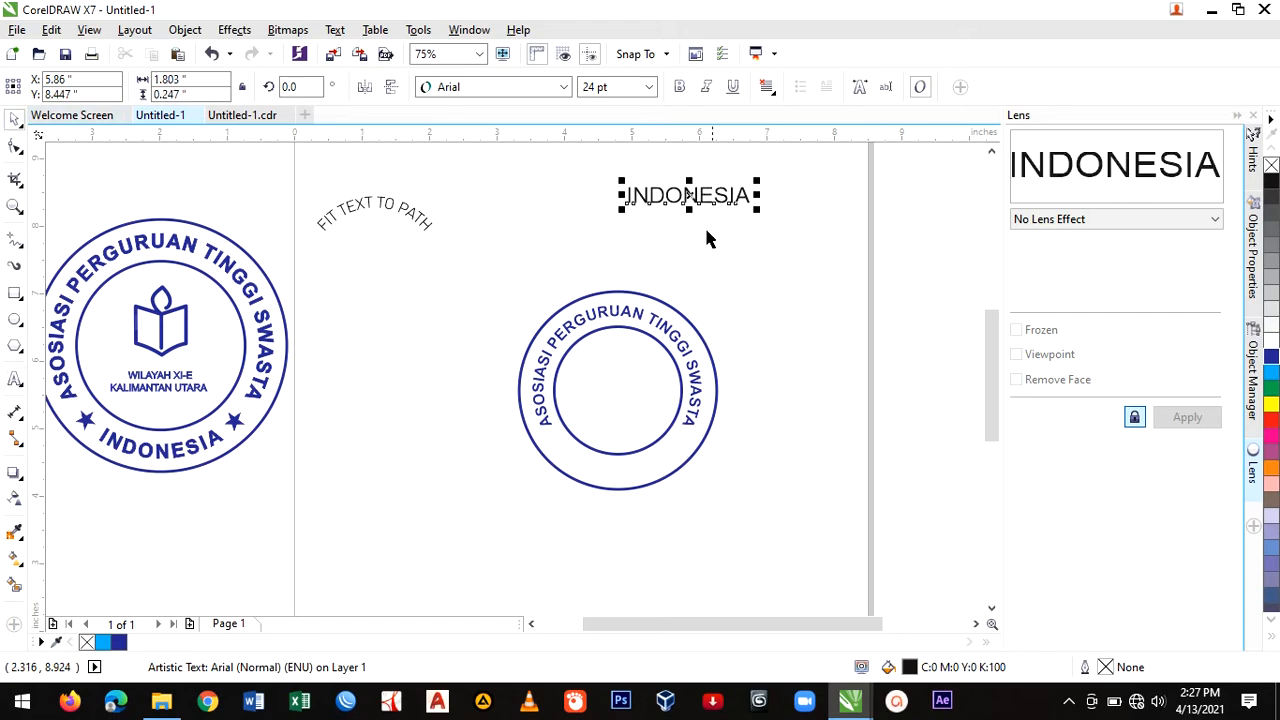
# Make the INDONESIA text blue and bold, and scale it down to about 19.5 pt.
pyautogui.click(1273, 362)
pyautogui.click(679, 87)
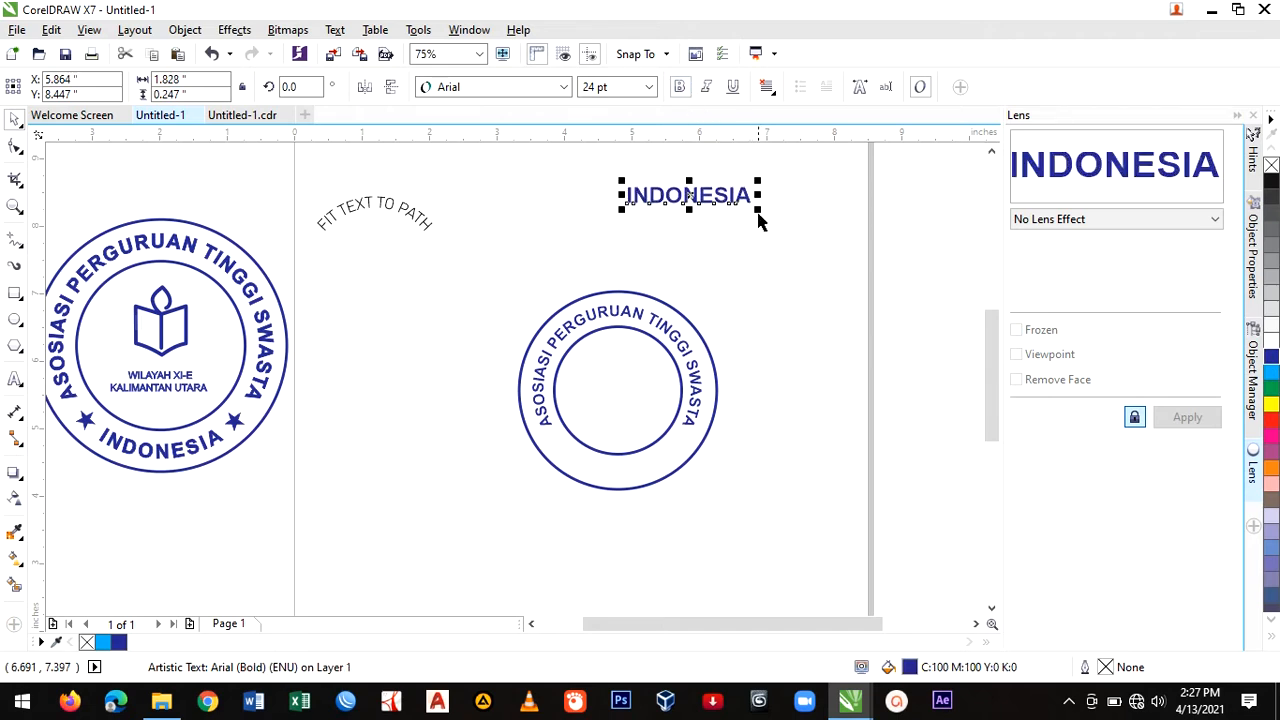
pyautogui.moveTo(758, 209); pyautogui.dragTo(750, 210)
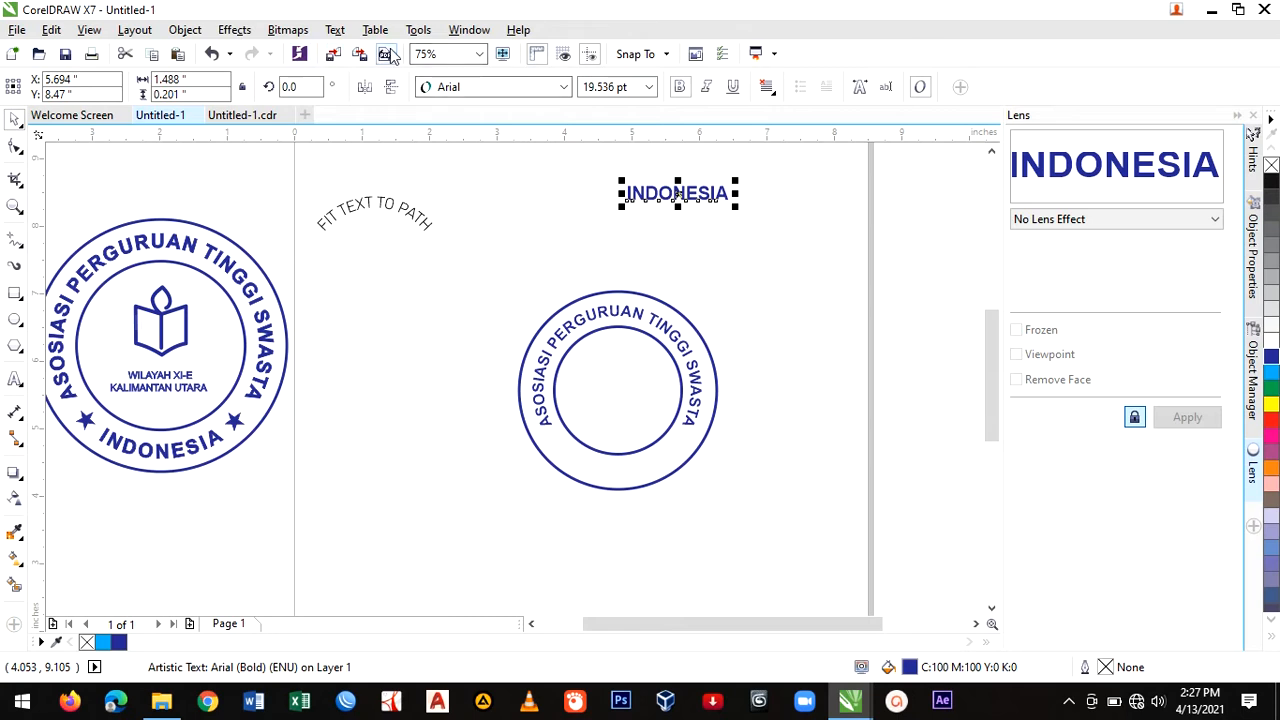
# Fit INDONESIA to the lower part of the outer circle and mirror the text horizontally and vertically so it reads upright.
pyautogui.click(336, 30)
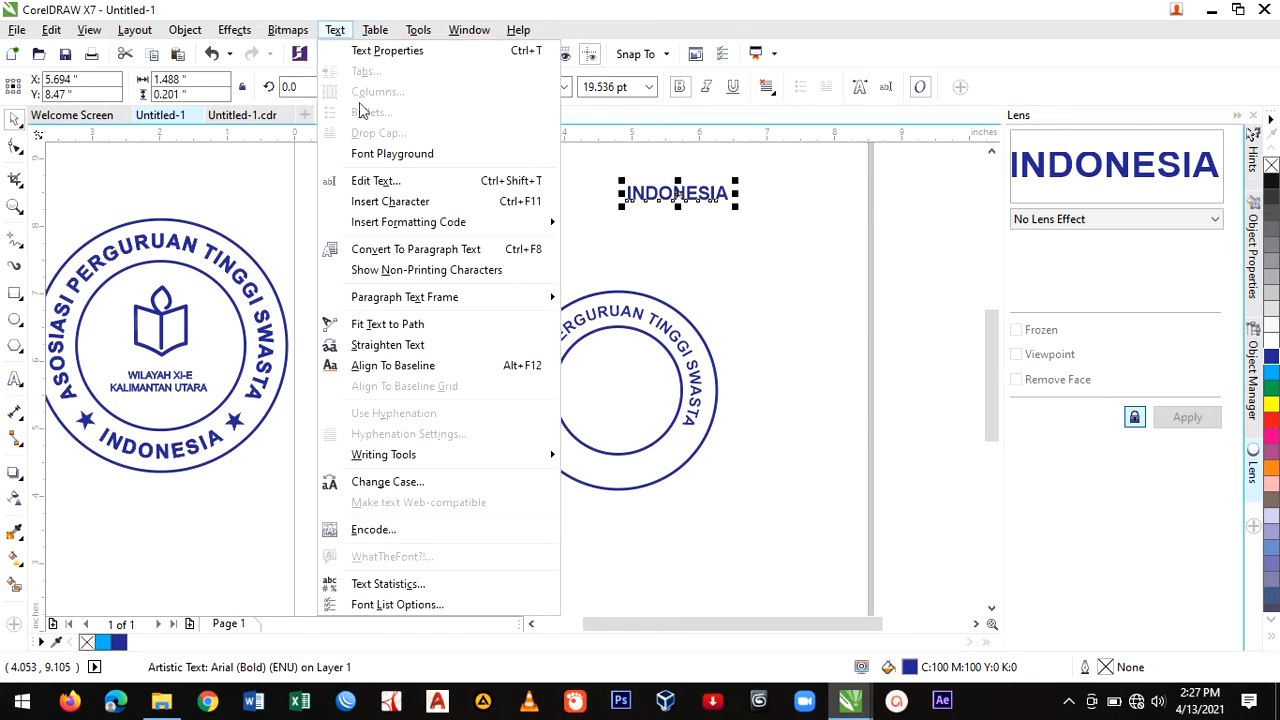
pyautogui.click(408, 326)
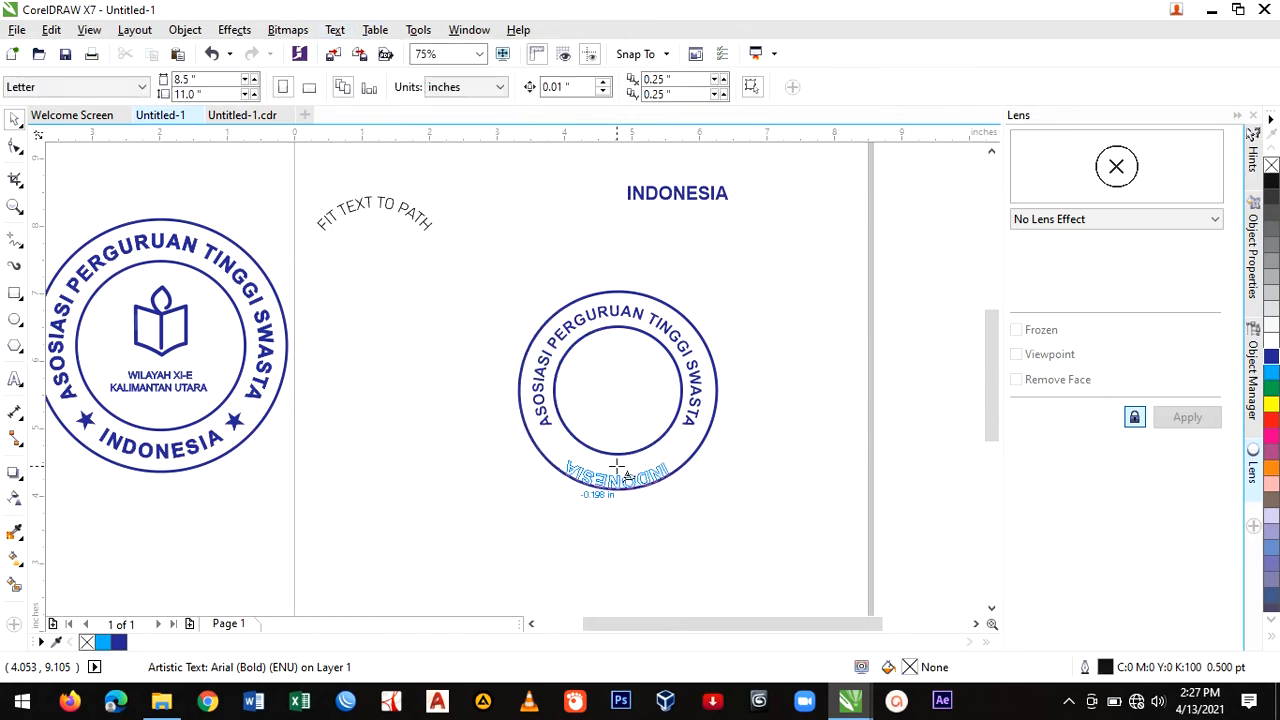
pyautogui.click(622, 472)
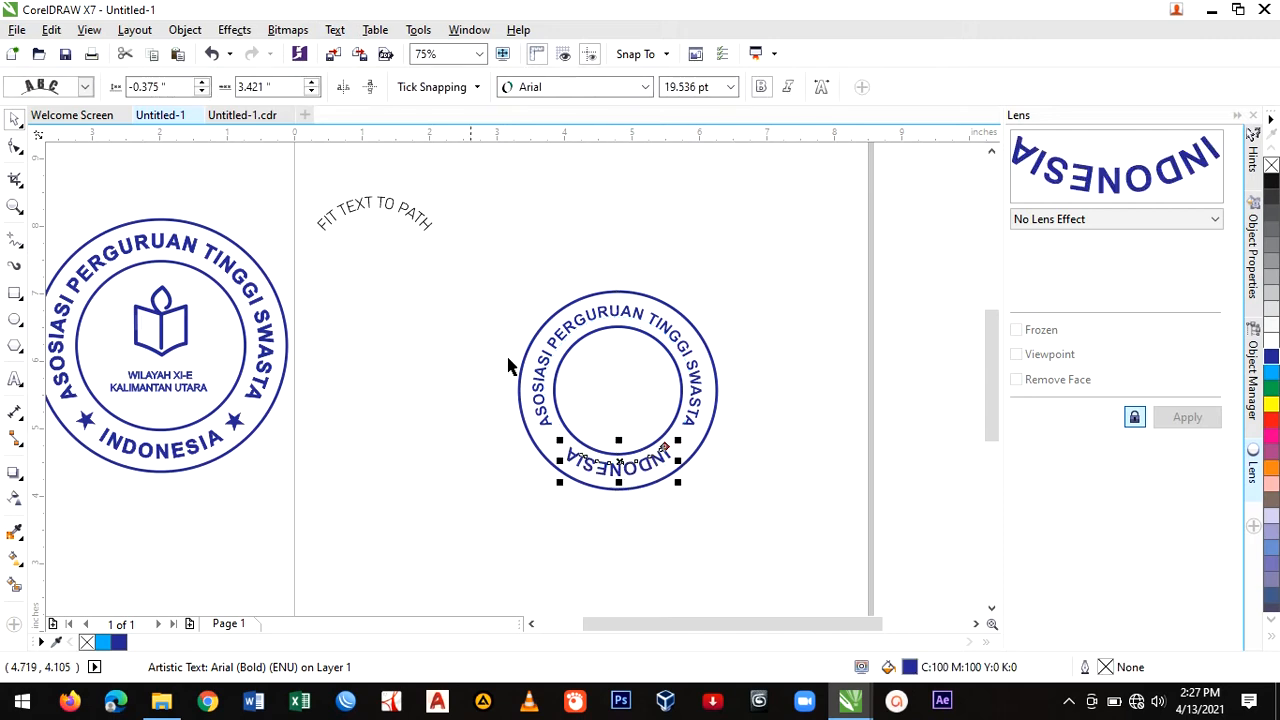
pyautogui.click(343, 86)
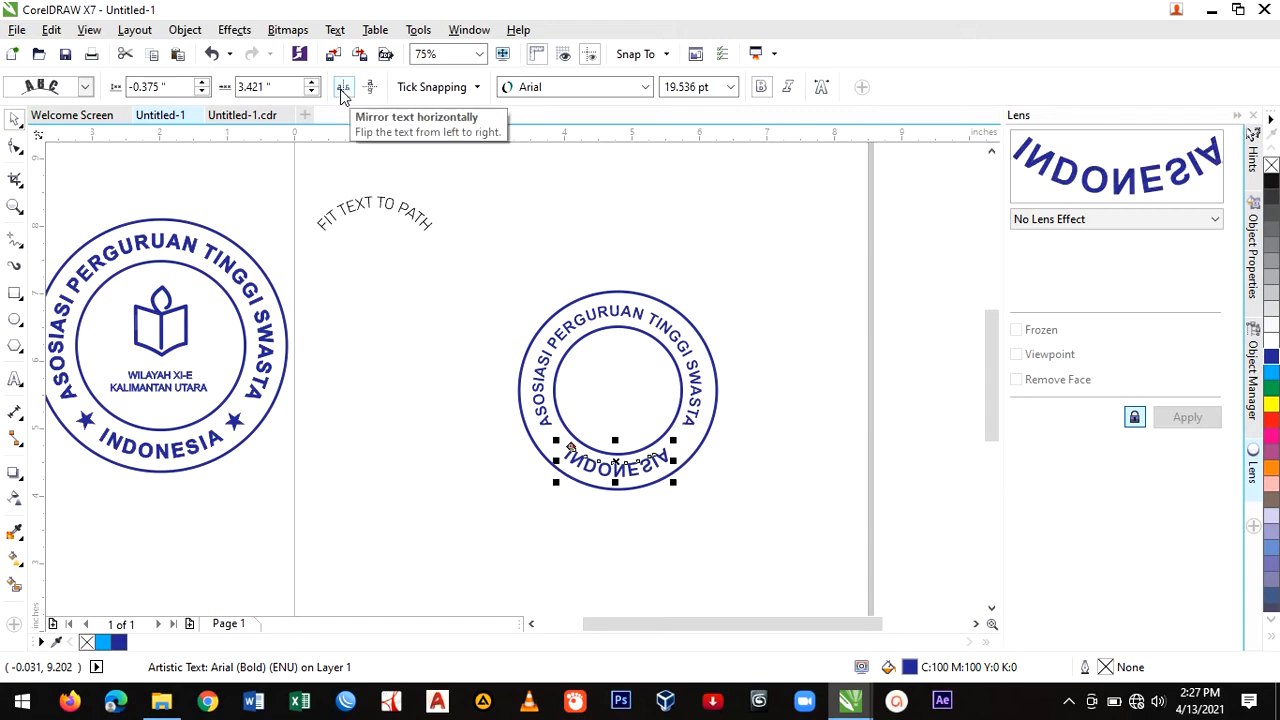
pyautogui.click(369, 87)
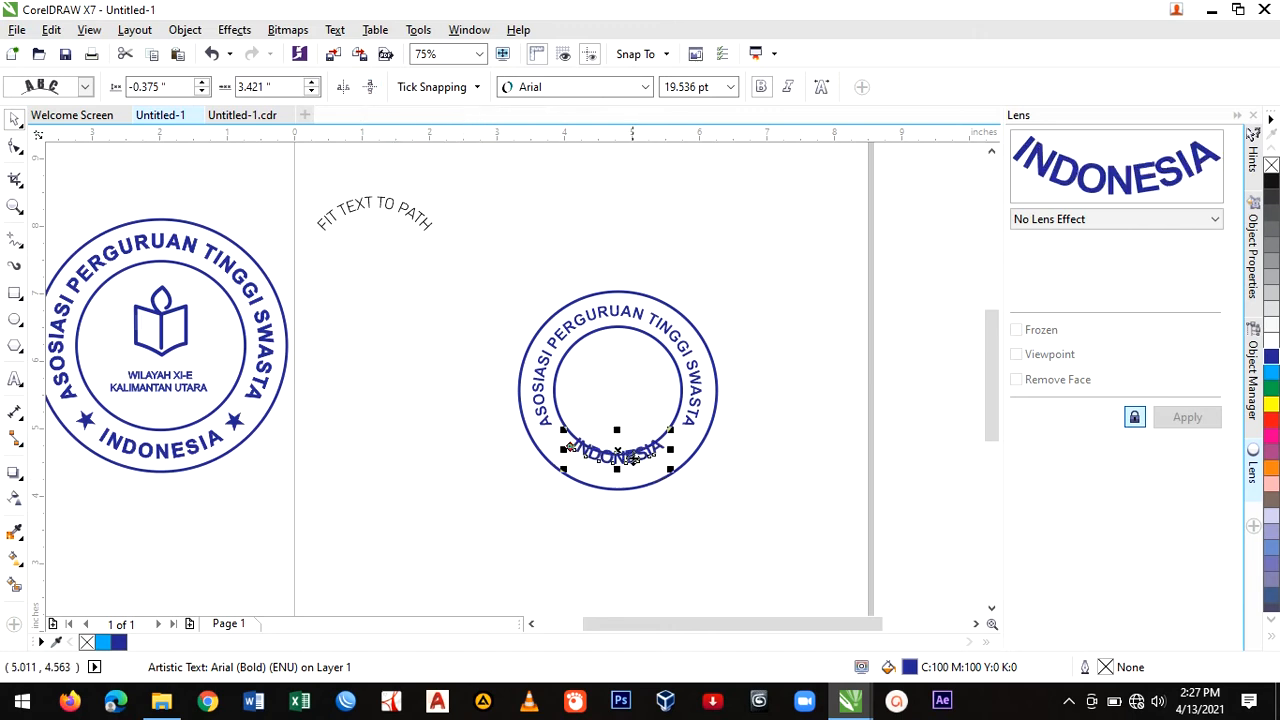
# Center INDONESIA within the ring at the bottom, with an offset of about -0.187 in from the outer circle.
pyautogui.moveTo(617, 456); pyautogui.dragTo(623, 471)
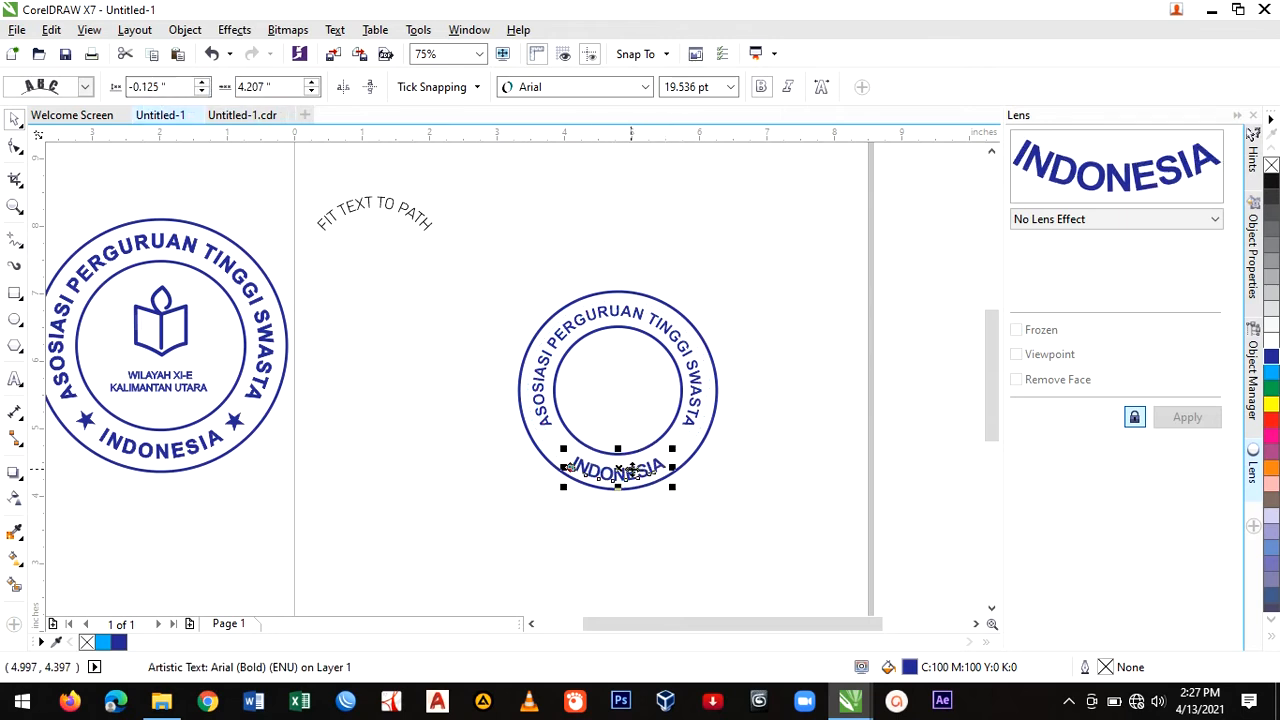
pyautogui.moveTo(625, 469); pyautogui.dragTo(626, 470)
pyautogui.scroll(2, 625, 491)
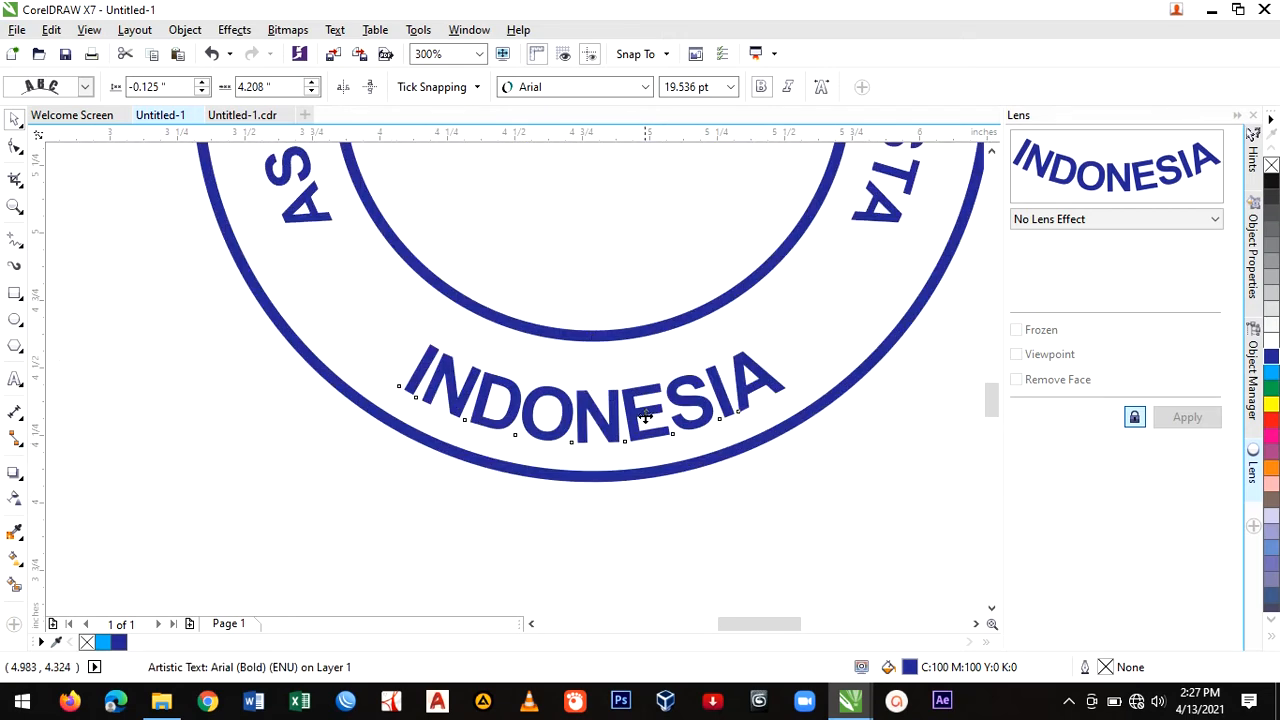
pyautogui.moveTo(643, 418); pyautogui.dragTo(645, 401)
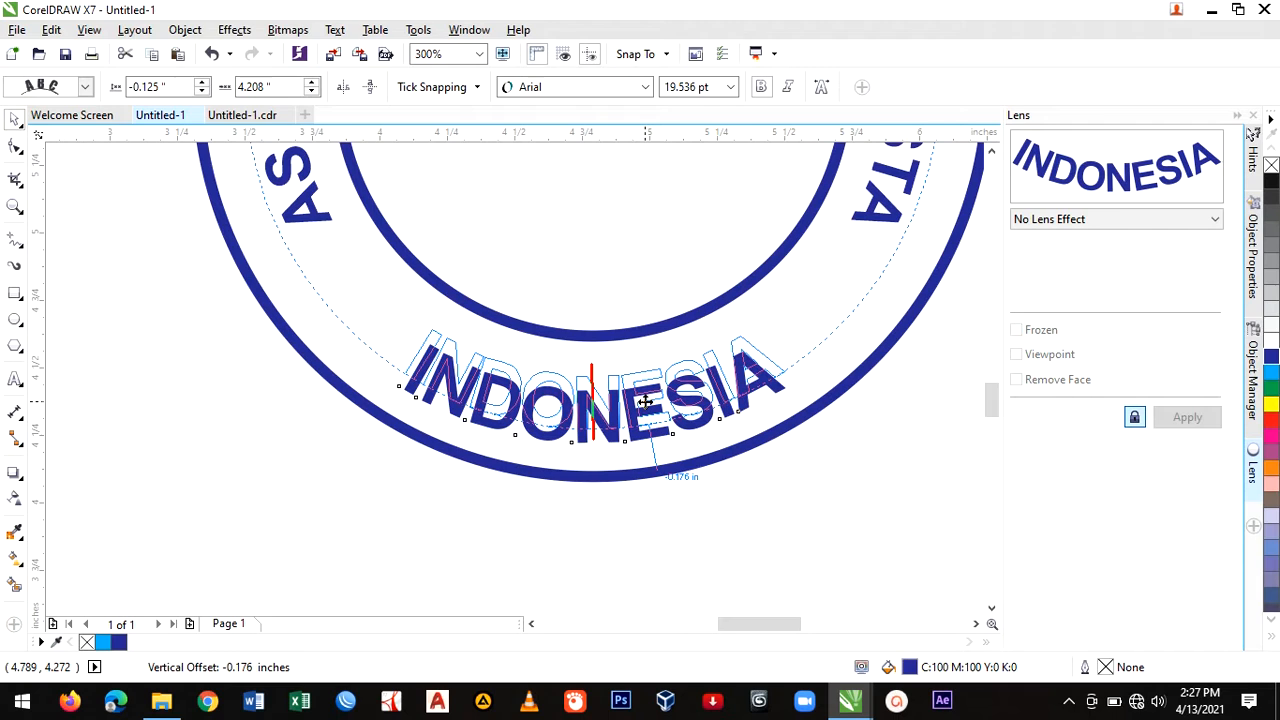
pyautogui.moveTo(645, 401); pyautogui.dragTo(646, 405)
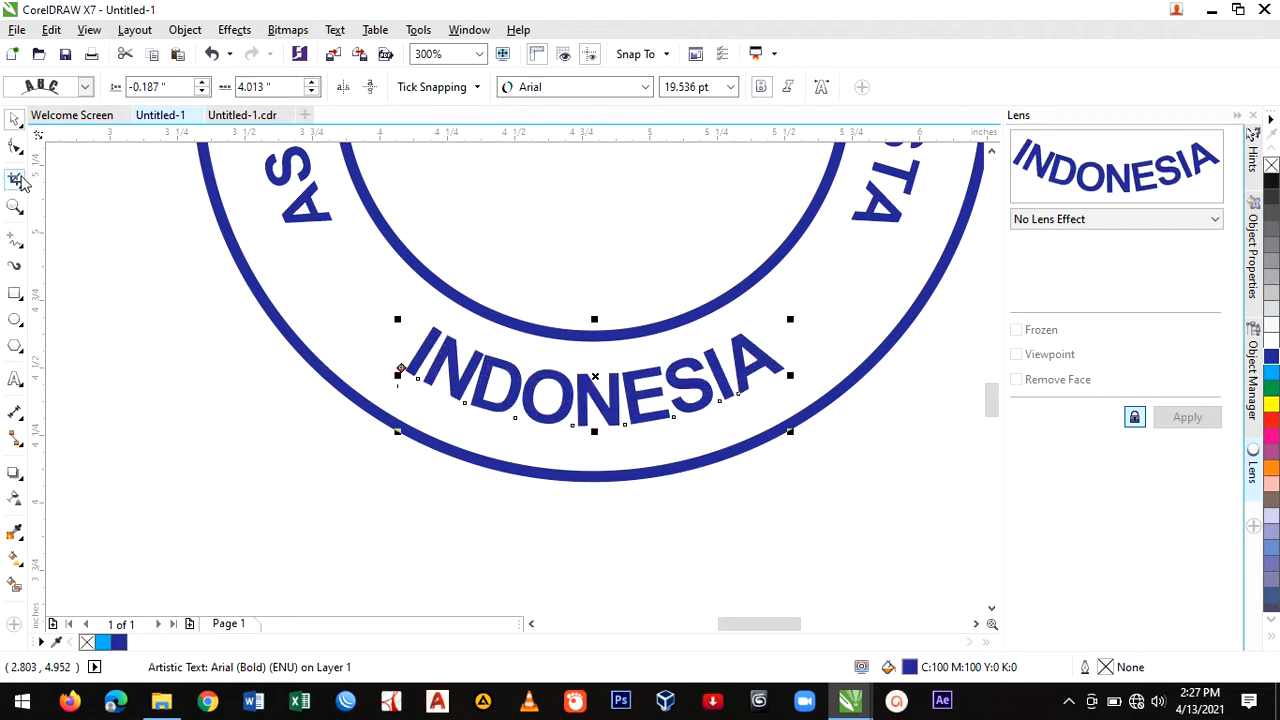
# Widen the letter spacing of INDONESIA moderately along the bottom of the ring.
pyautogui.click(15, 150)
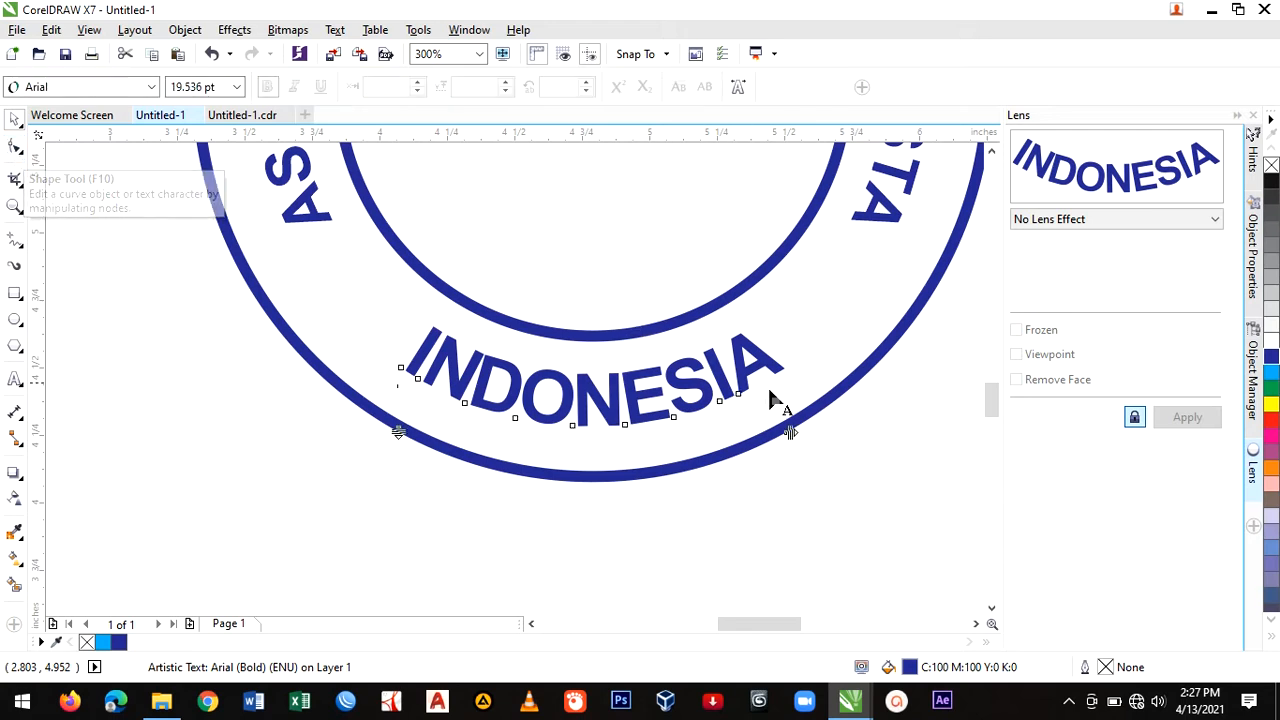
pyautogui.moveTo(832, 428)
pyautogui.mouseDown()
pyautogui.moveTo(880, 428)
pyautogui.moveTo(840, 432)
pyautogui.mouseUp()
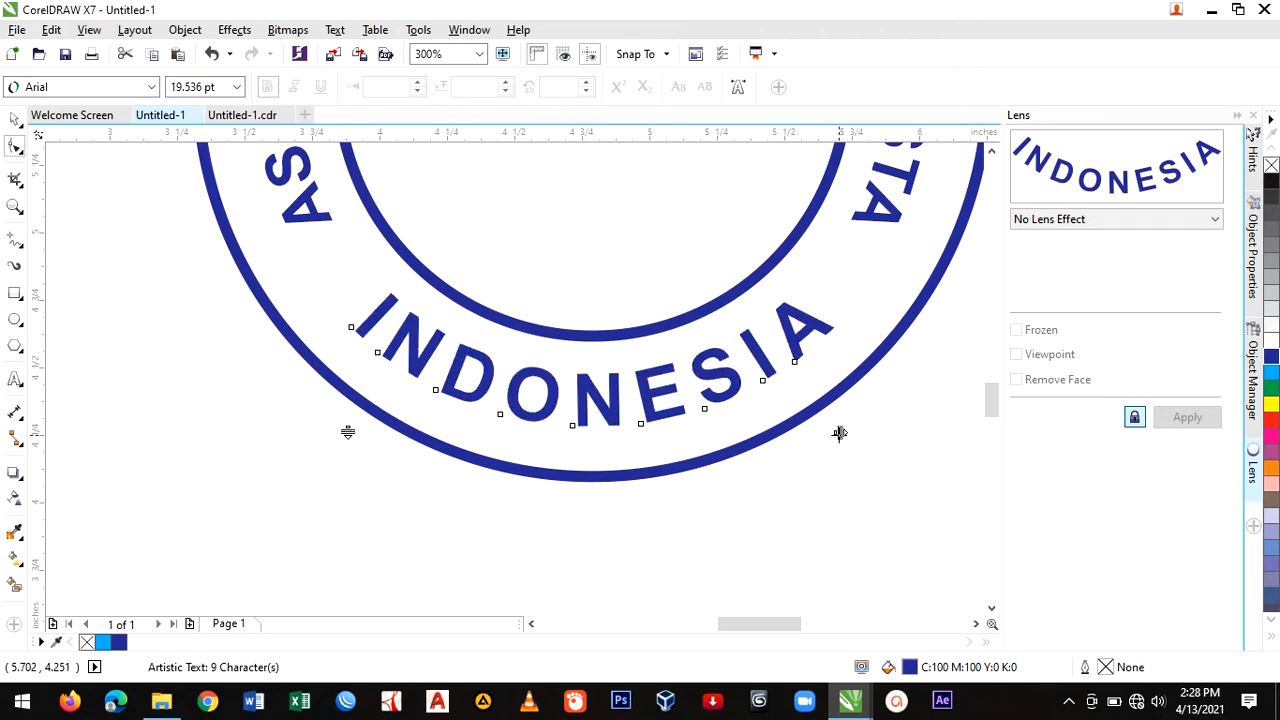
pyautogui.moveTo(840, 432); pyautogui.dragTo(816, 434)
# Draw a five-pointed star about 0.34 in wide below the stamps and give it a blue fill and outline.
pyautogui.scroll(-1, 823, 433)
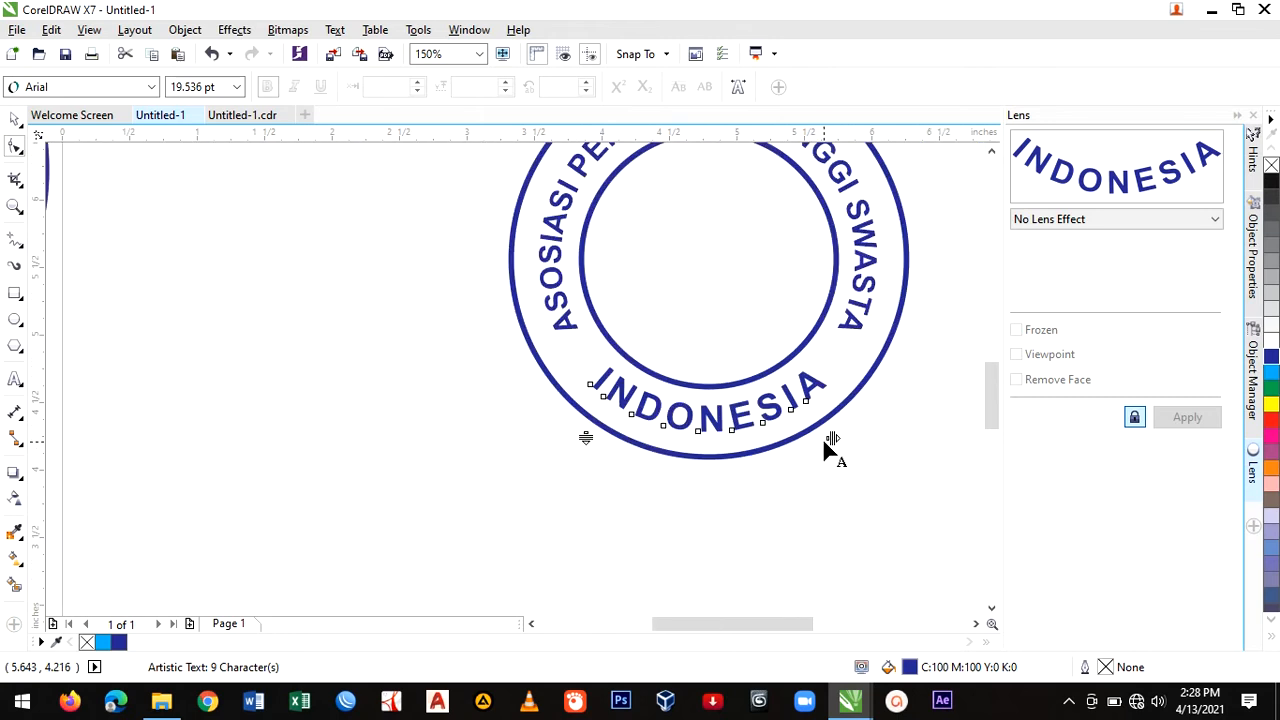
pyautogui.scroll(-1, 789, 449)
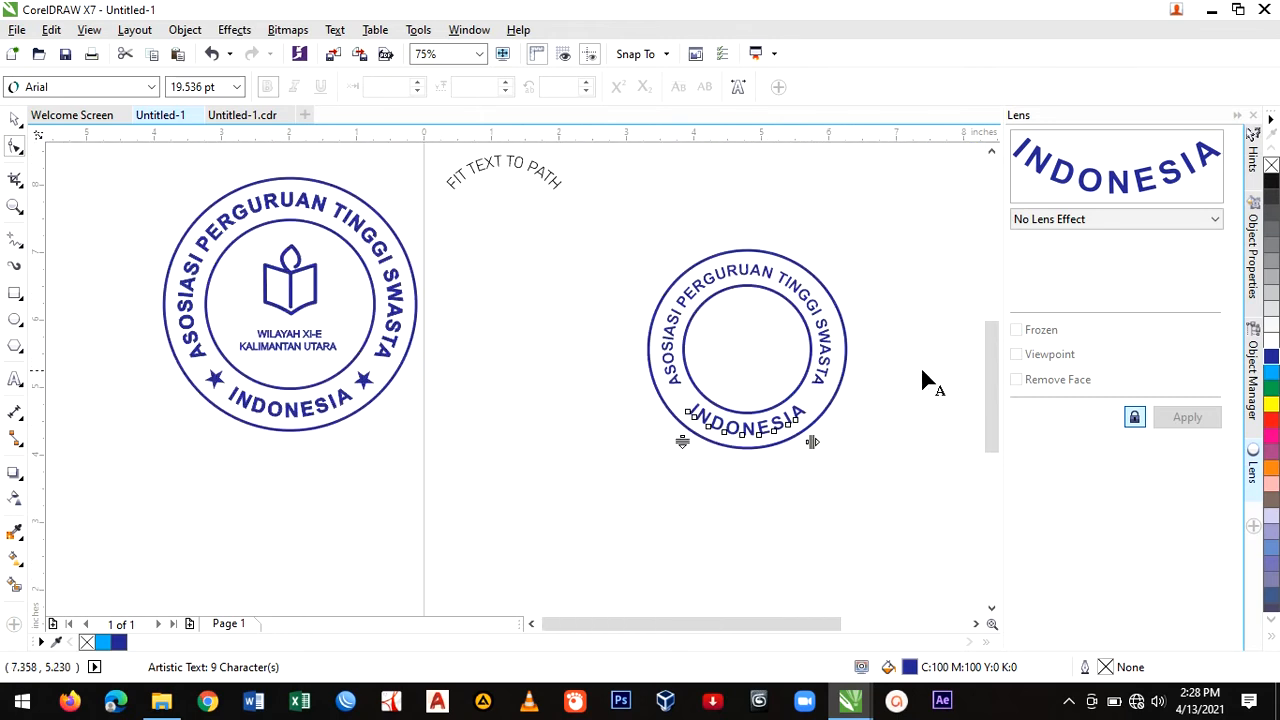
pyautogui.moveTo(754, 617); pyautogui.dragTo(776, 620)
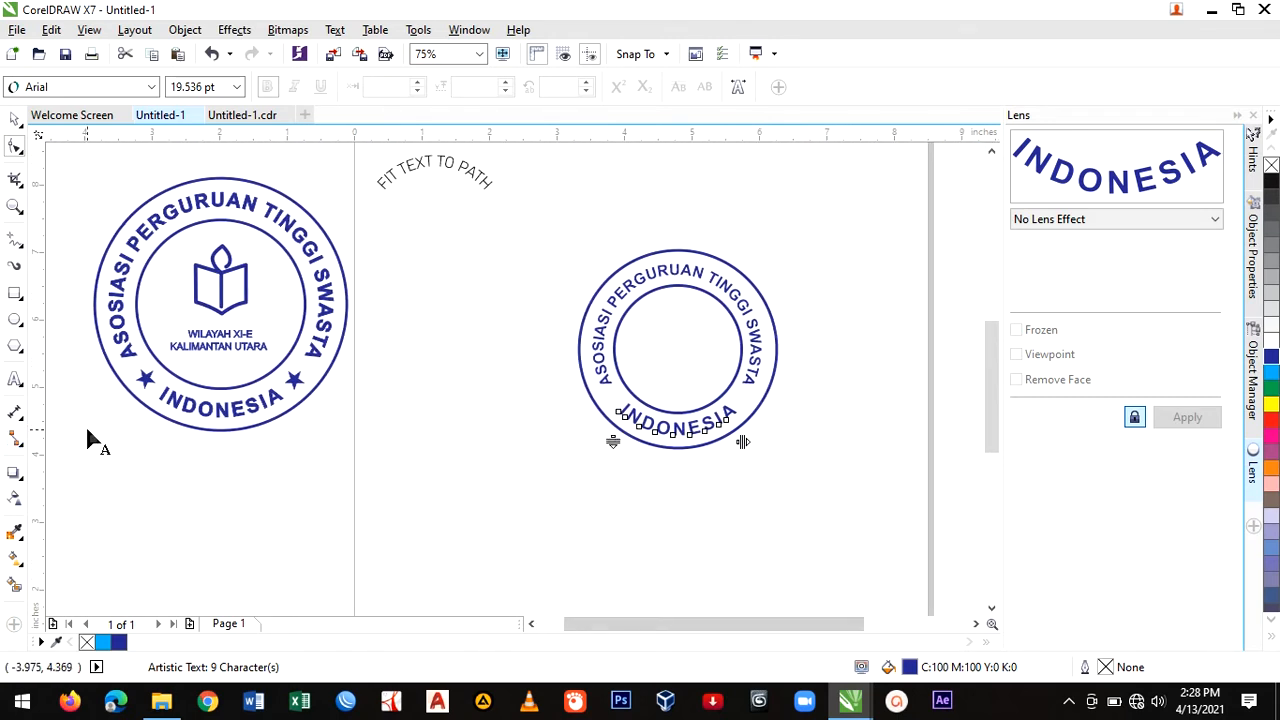
pyautogui.click(17, 480)
pyautogui.click(13, 349)
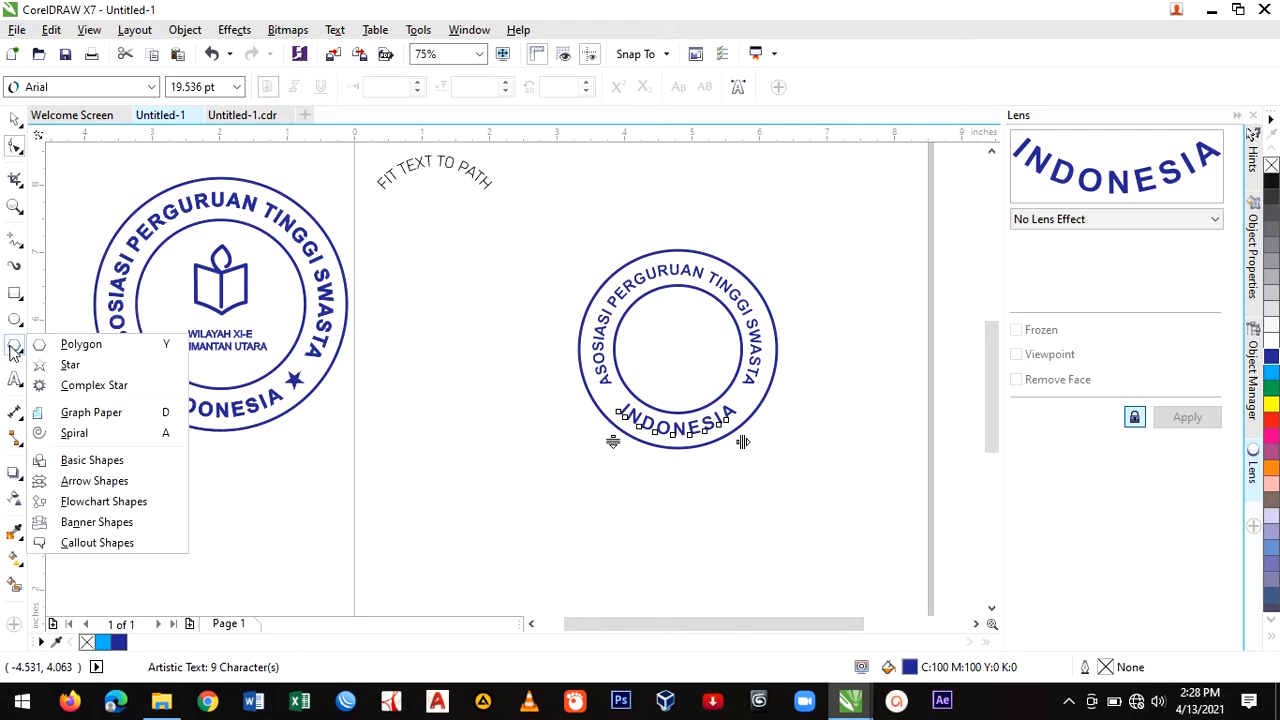
pyautogui.click(71, 372)
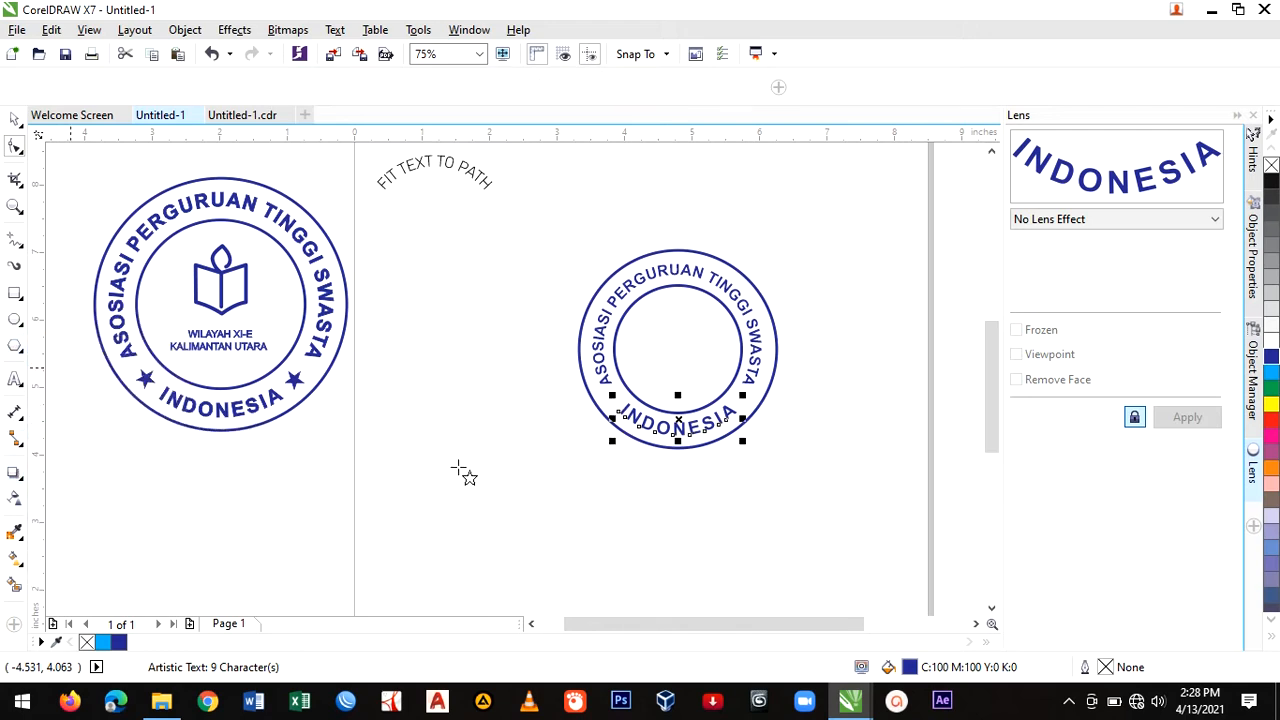
pyautogui.moveTo(482, 467); pyautogui.dragTo(496, 488)
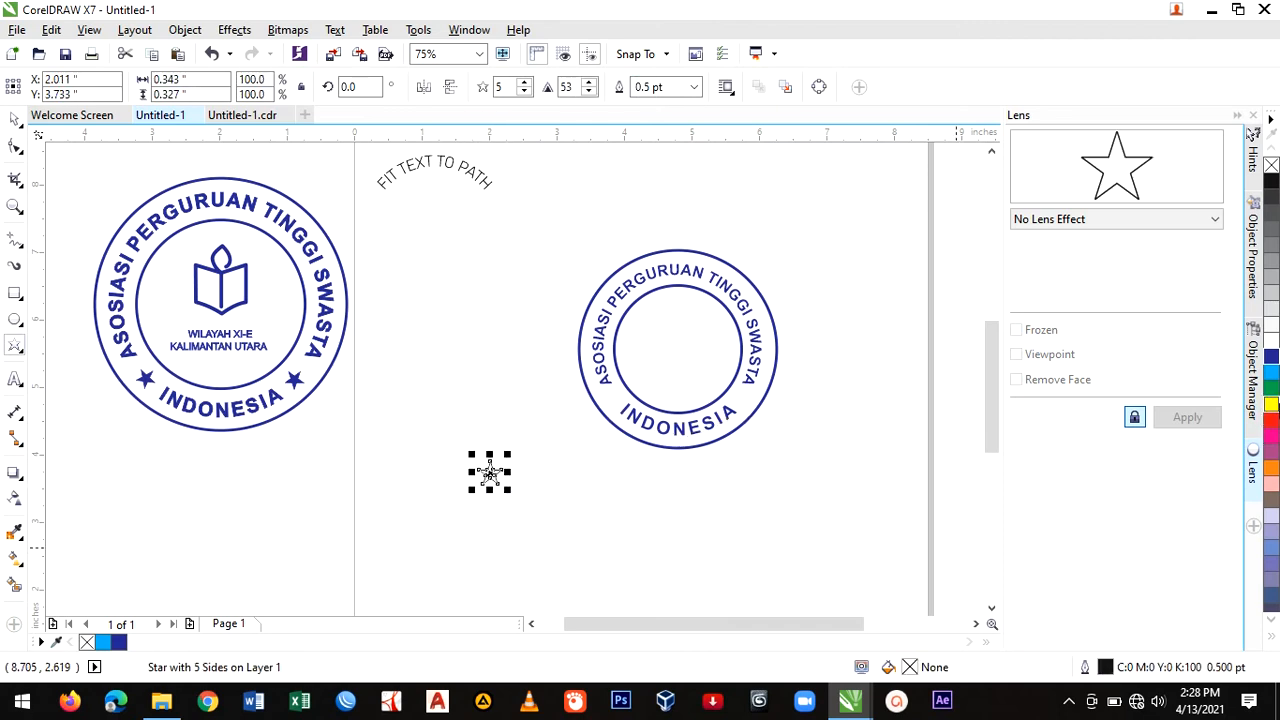
pyautogui.click(1271, 360)
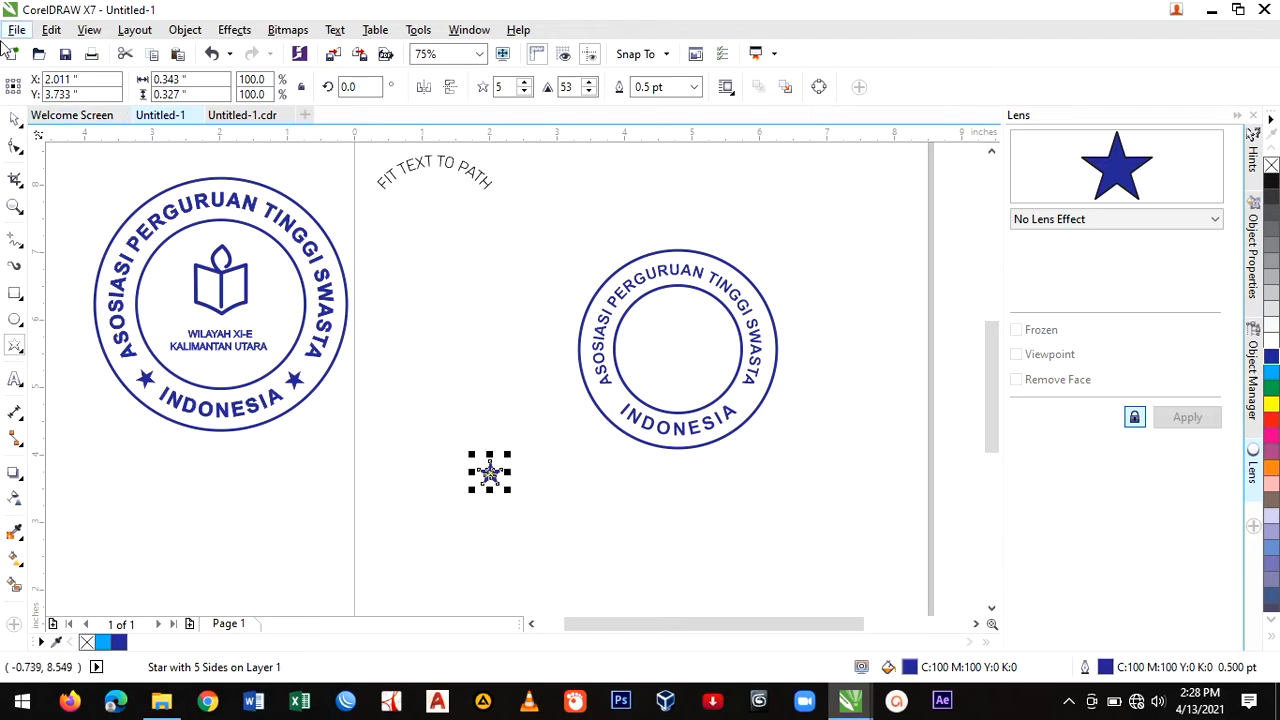
pyautogui.click(12, 120)
pyautogui.click(545, 491)
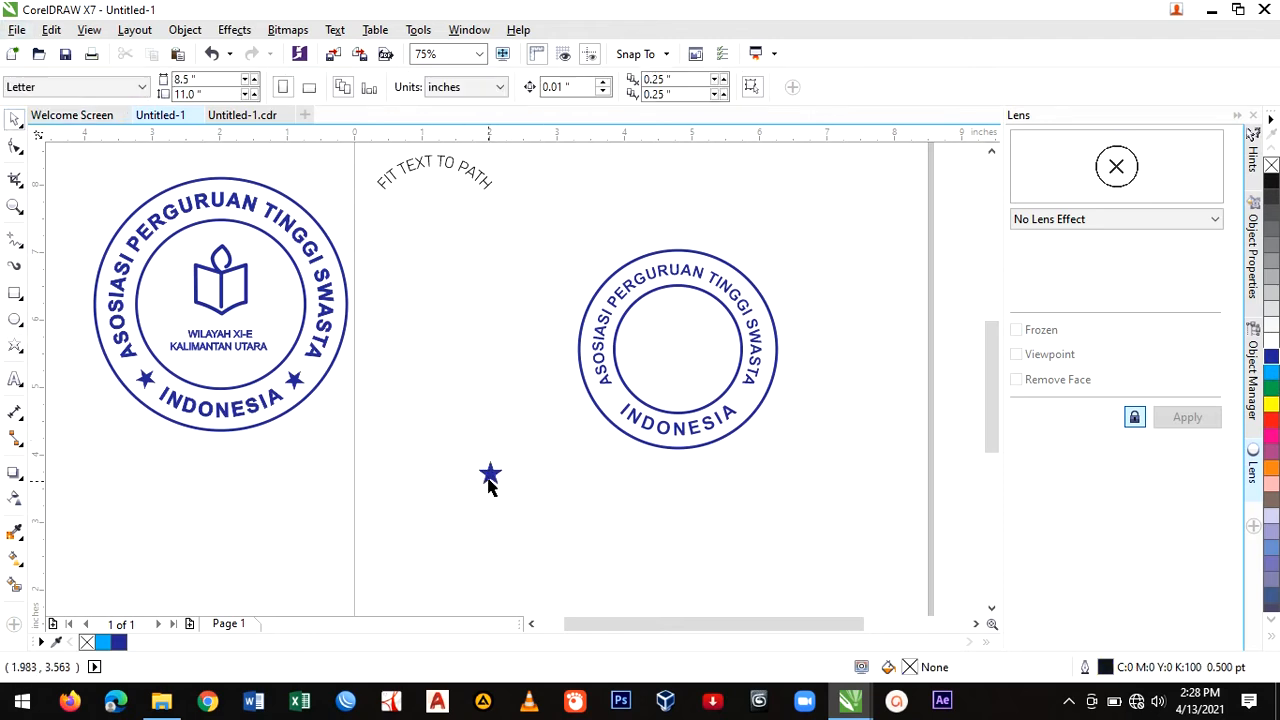
# Place the star in the ring between the start of ASOSIASI and INDONESIA, scaled down to about 0.256 in wide.
pyautogui.moveTo(491, 476); pyautogui.dragTo(614, 401)
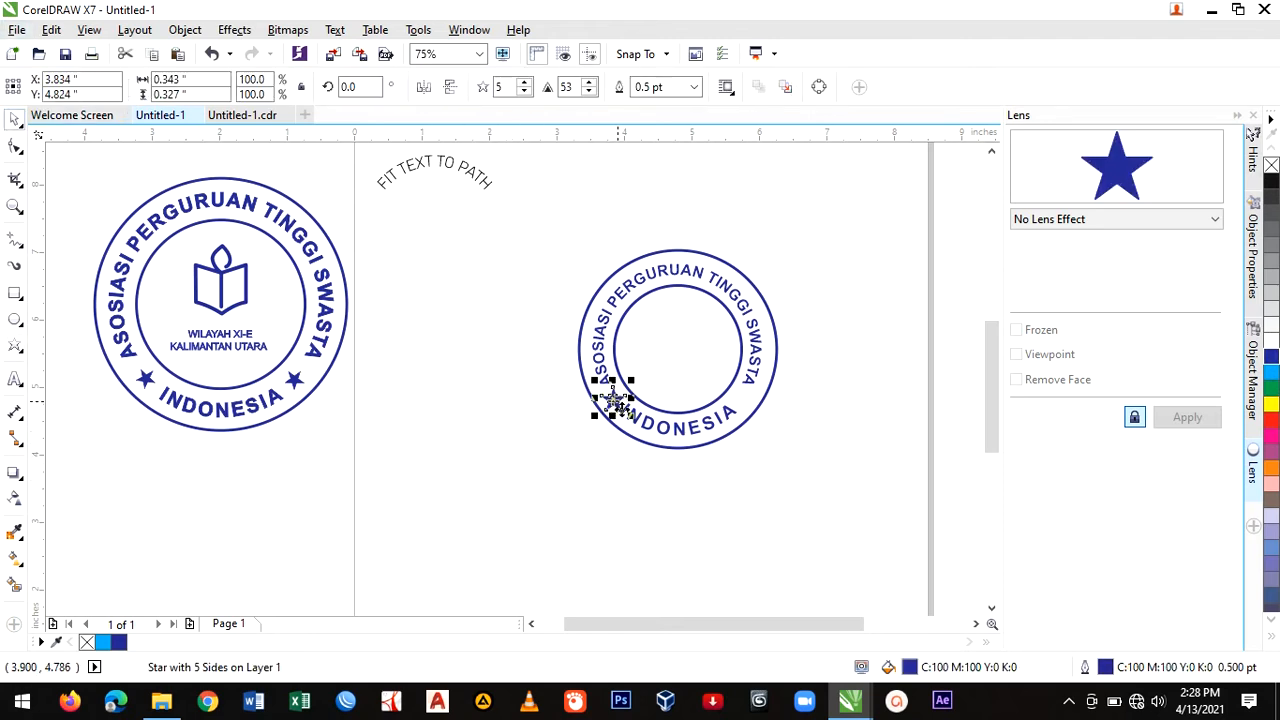
pyautogui.scroll(2, 622, 425)
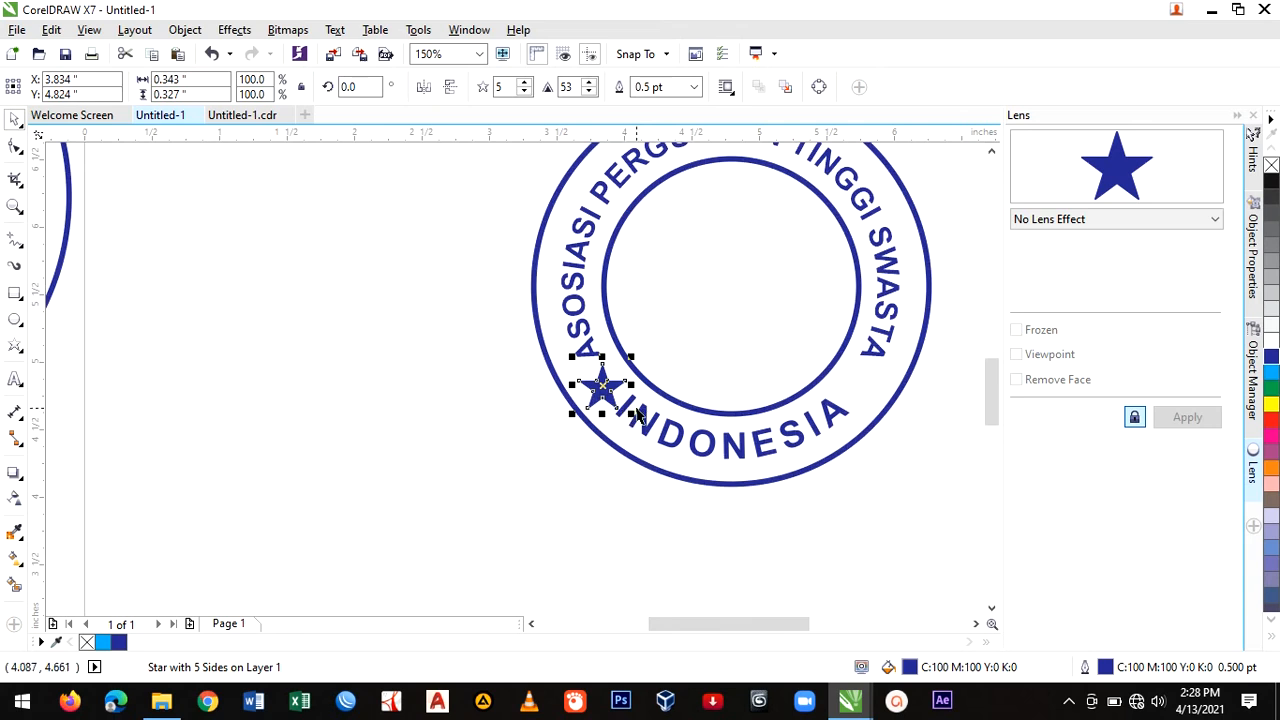
pyautogui.moveTo(632, 413); pyautogui.dragTo(603, 386)
pyautogui.scroll(3, 600, 383)
pyautogui.moveTo(628, 455); pyautogui.dragTo(661, 443)
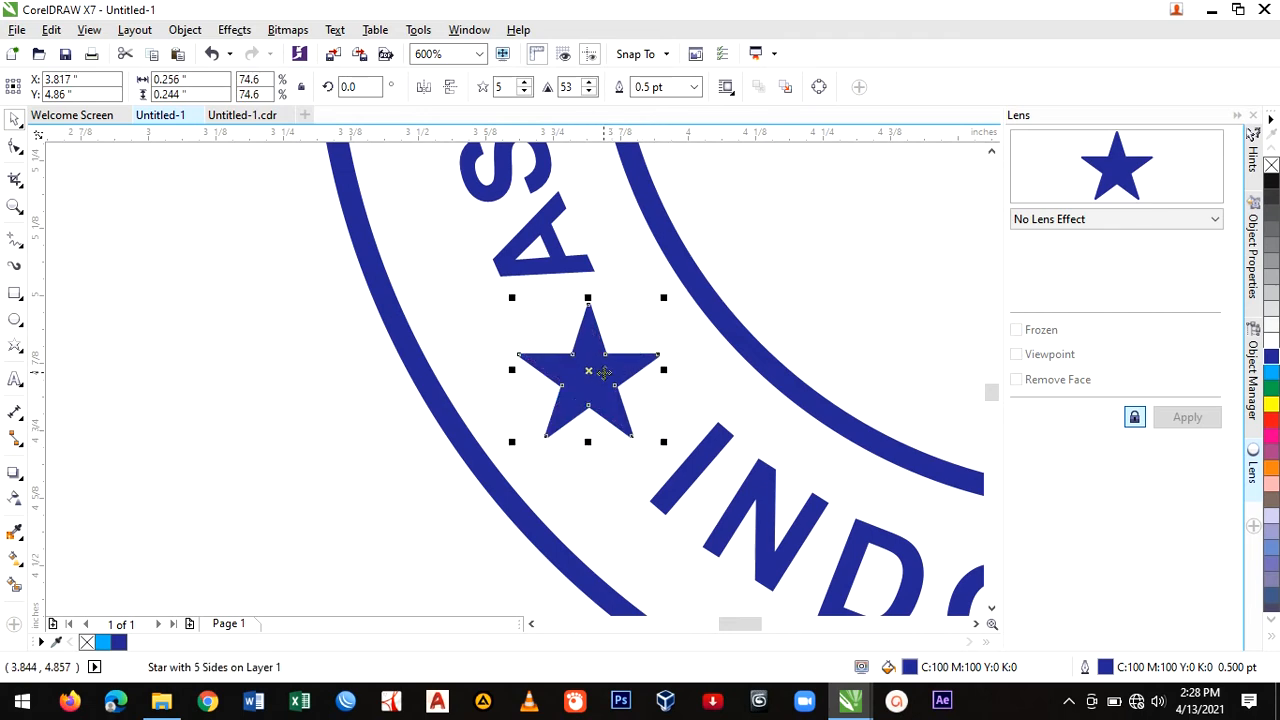
pyautogui.moveTo(604, 372); pyautogui.dragTo(613, 383)
# Duplicate the star and place the copy on the opposite side of the ring, between SWASTA and the end of INDONESIA.
pyautogui.scroll(-6, 613, 383)
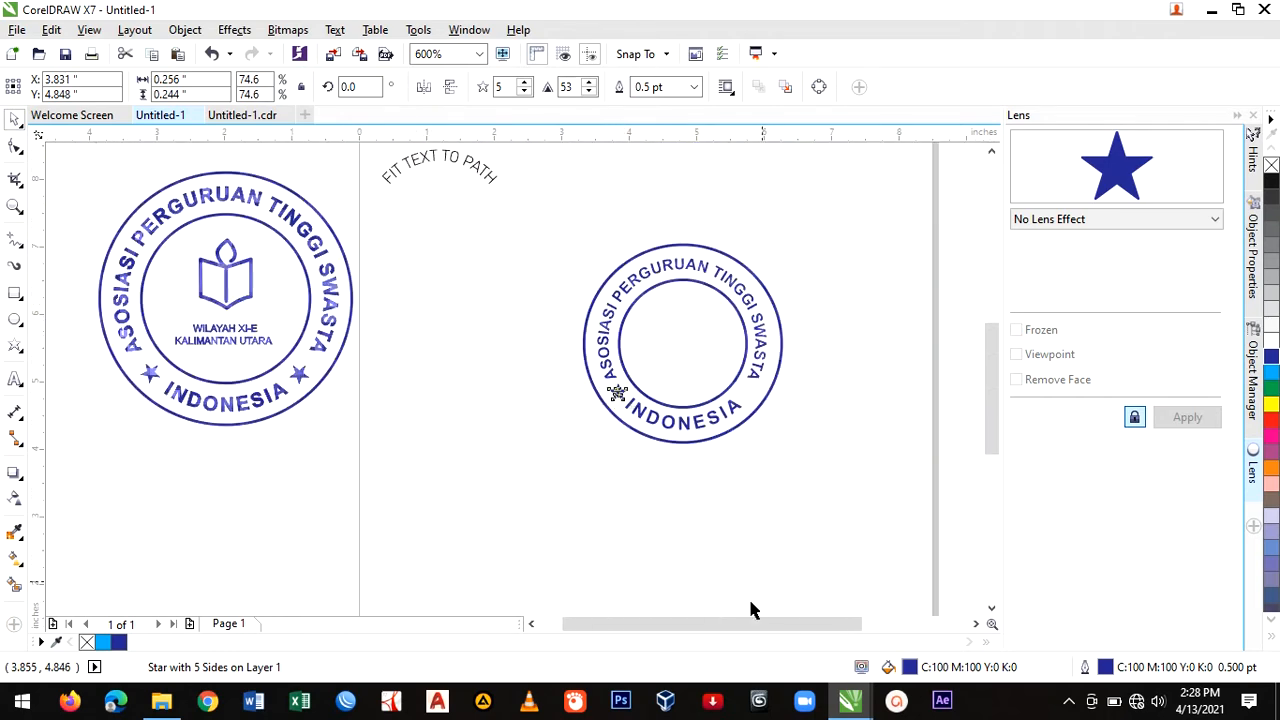
pyautogui.scroll(4, 644, 513)
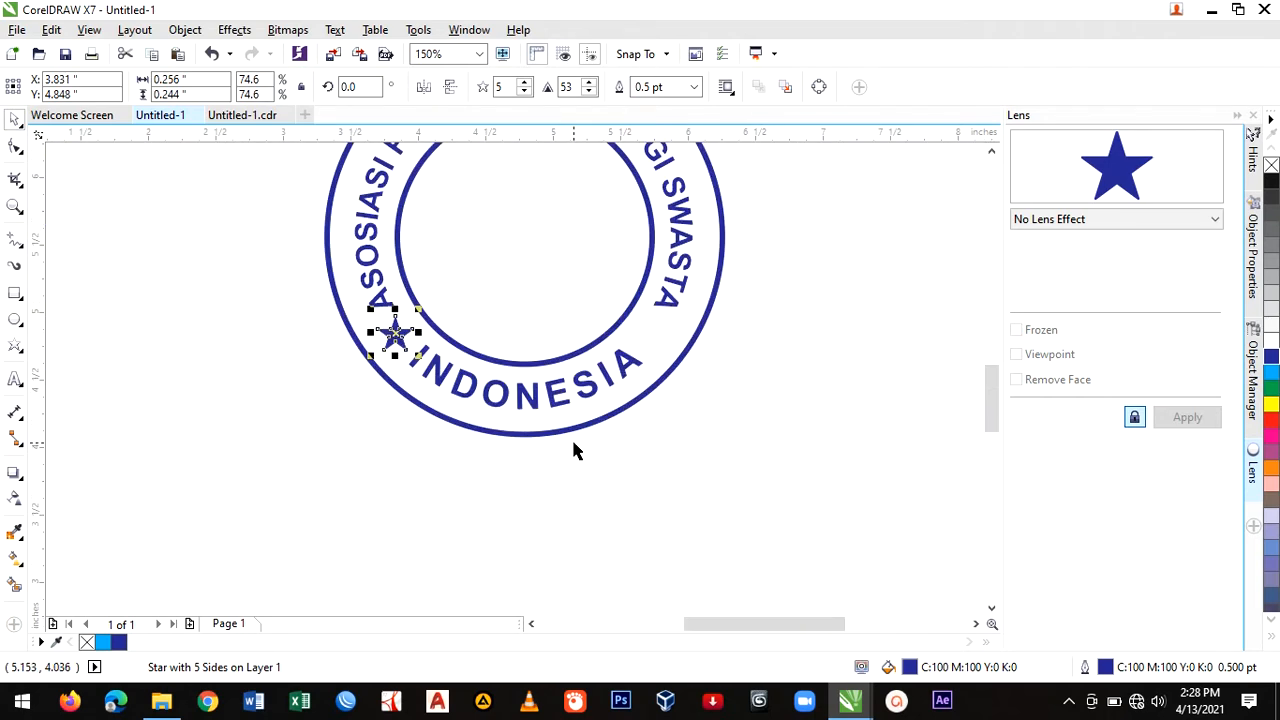
pyautogui.hotkey('ctrl', 'd')
pyautogui.moveTo(447, 300); pyautogui.dragTo(654, 334)
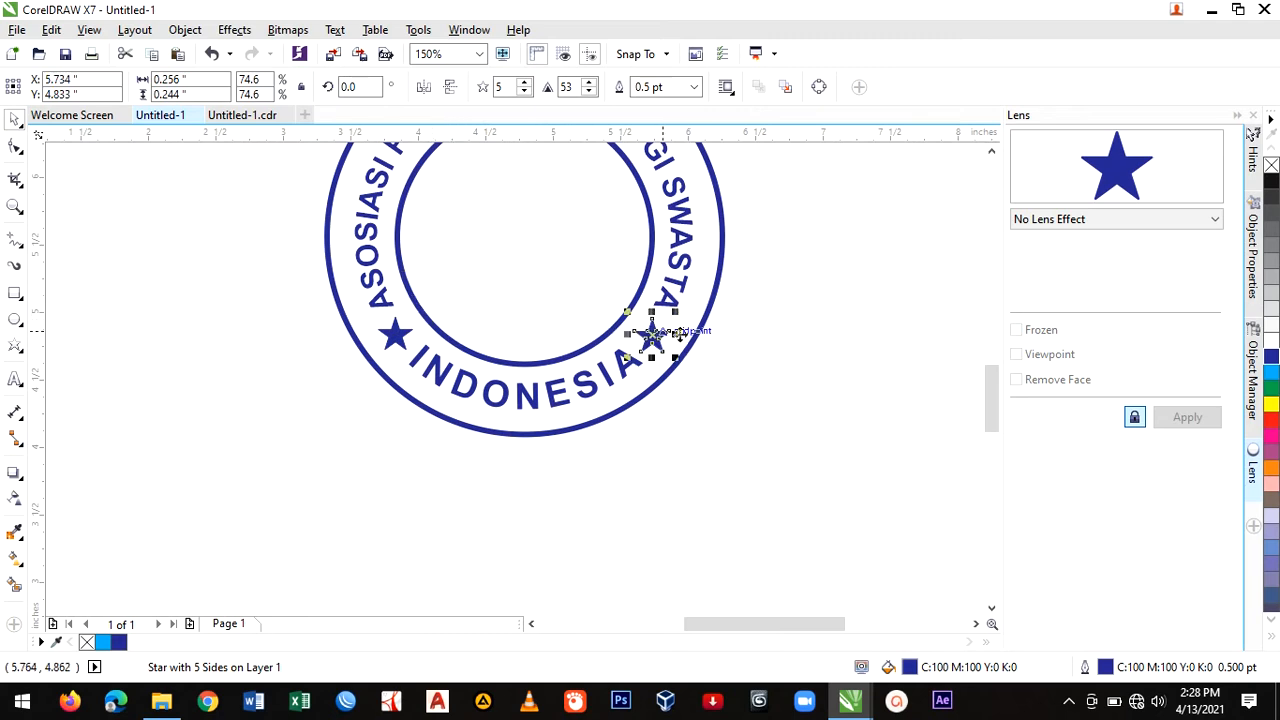
# Set the font size of the curved INDONESIA text in the new stamp to 16 pt.
pyautogui.click(593, 498)
pyautogui.scroll(-2, 592, 500)
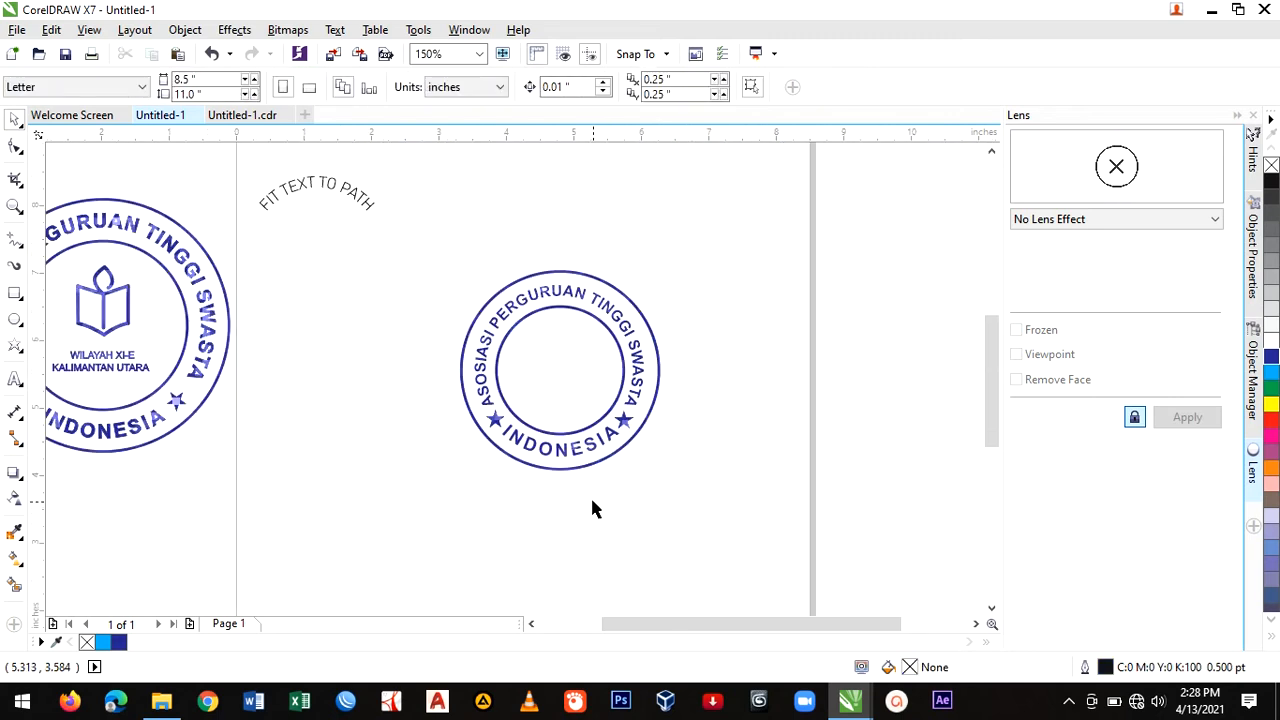
pyautogui.scroll(-2, 611, 491)
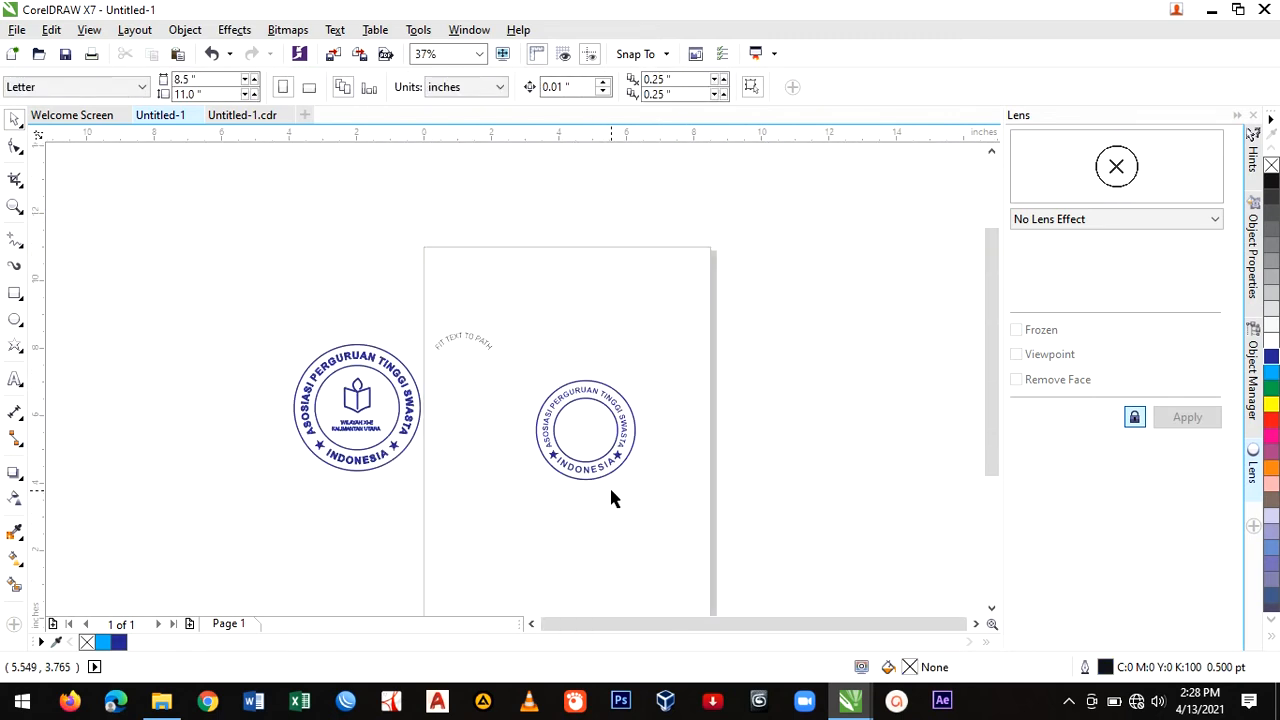
pyautogui.scroll(2, 611, 491)
pyautogui.click(593, 453)
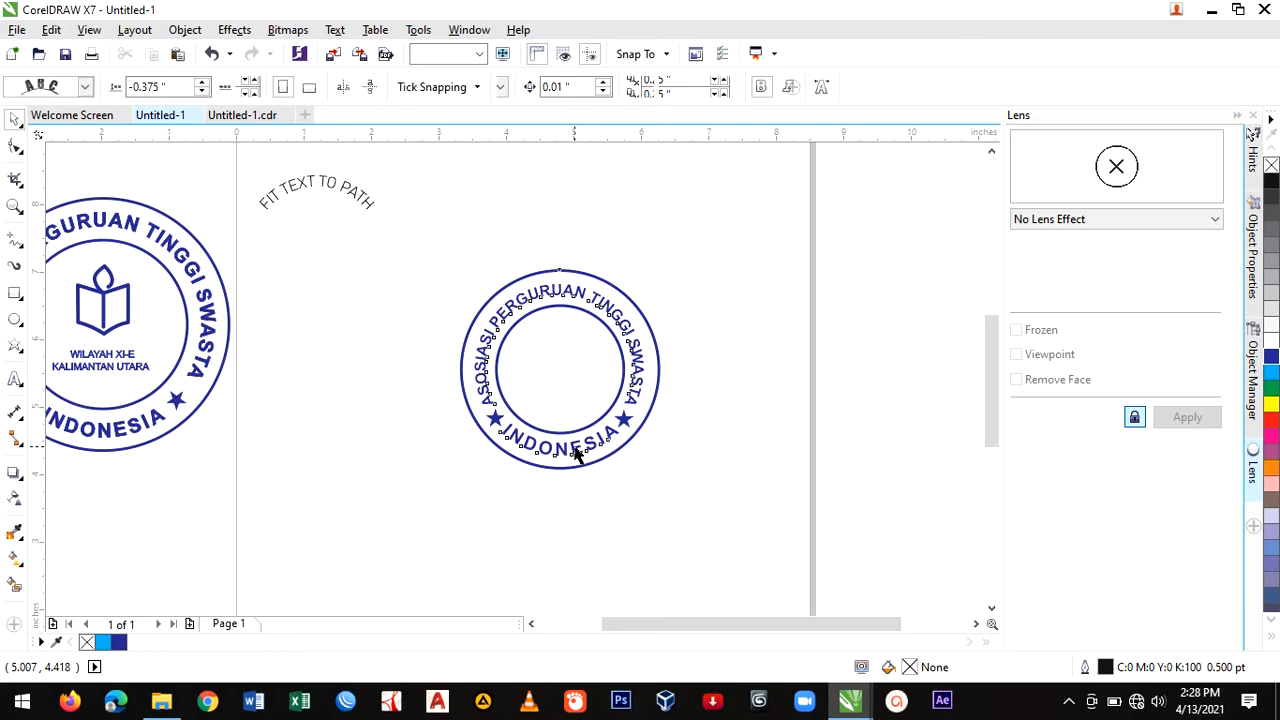
pyautogui.keyDown('ctrl'); pyautogui.click(593, 453); pyautogui.keyUp('ctrl')
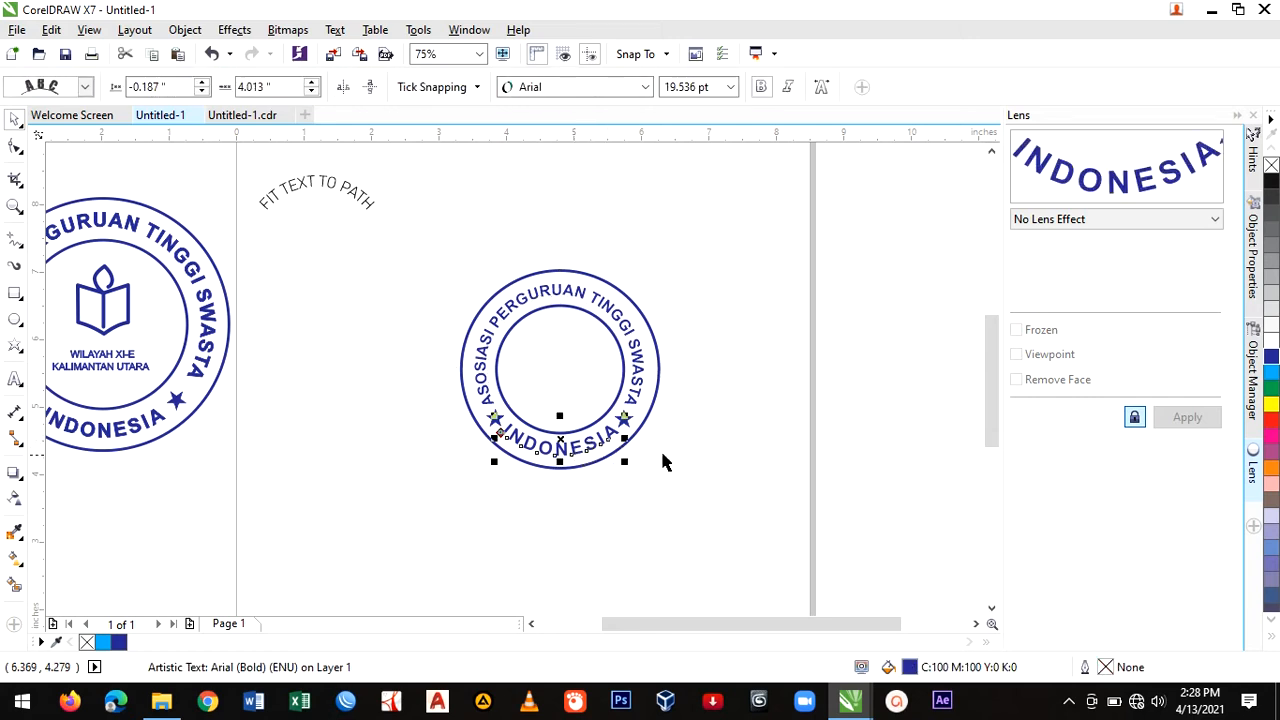
pyautogui.click(731, 88)
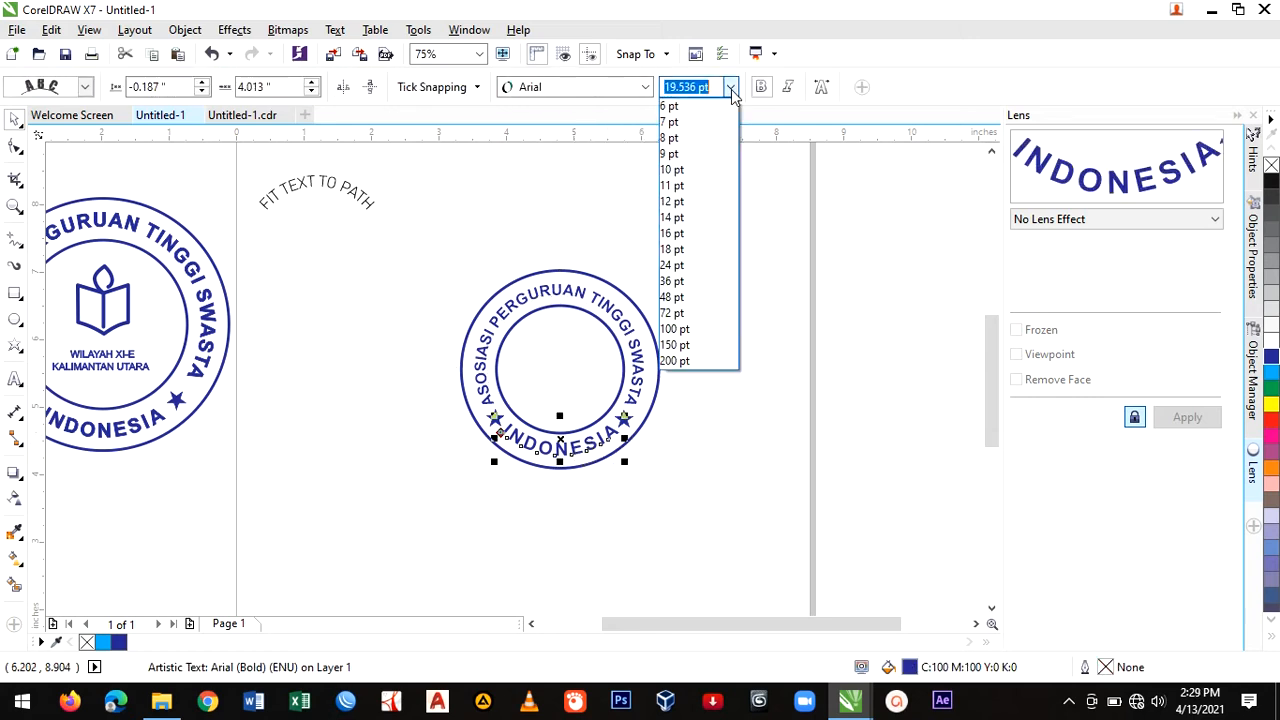
pyautogui.click(684, 234)
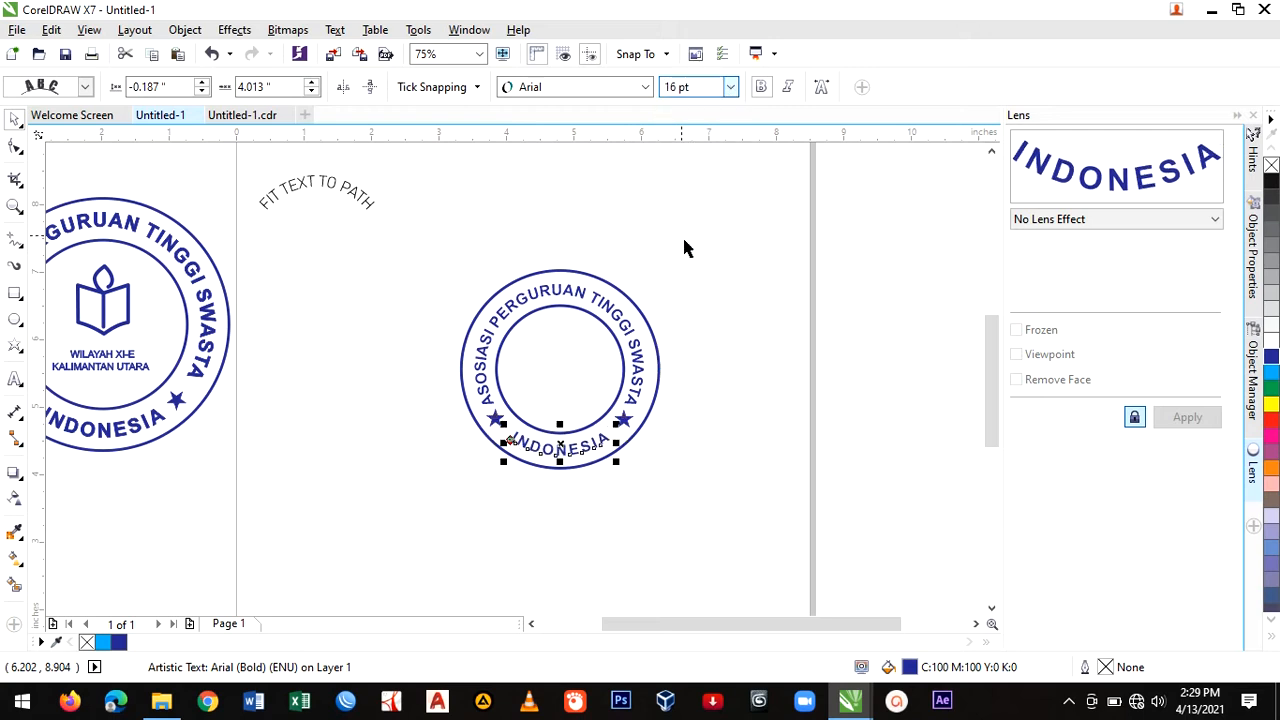
pyautogui.click(690, 400)
# Move both stars slightly down and inward along the ring, closer to the ends of INDONESIA.
pyautogui.scroll(2, 596, 463)
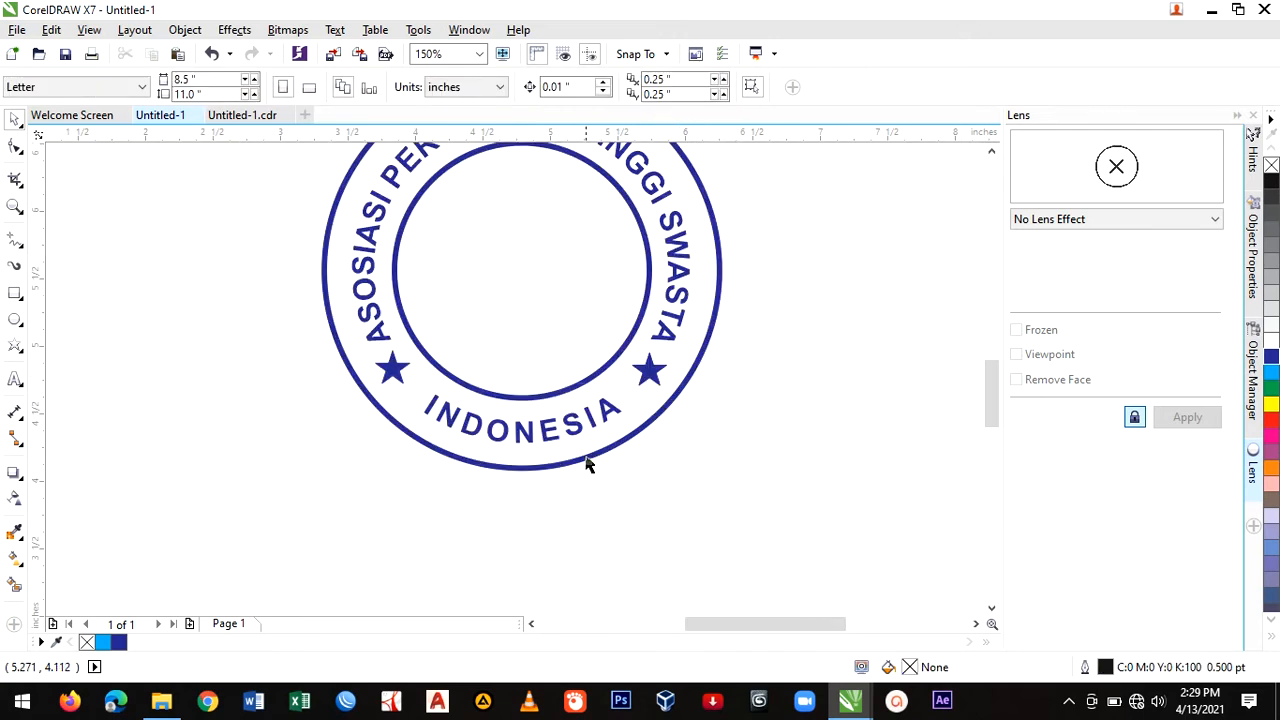
pyautogui.click(648, 373)
pyautogui.moveTo(652, 368); pyautogui.dragTo(641, 375)
pyautogui.moveTo(390, 368); pyautogui.dragTo(405, 377)
pyautogui.click(663, 457)
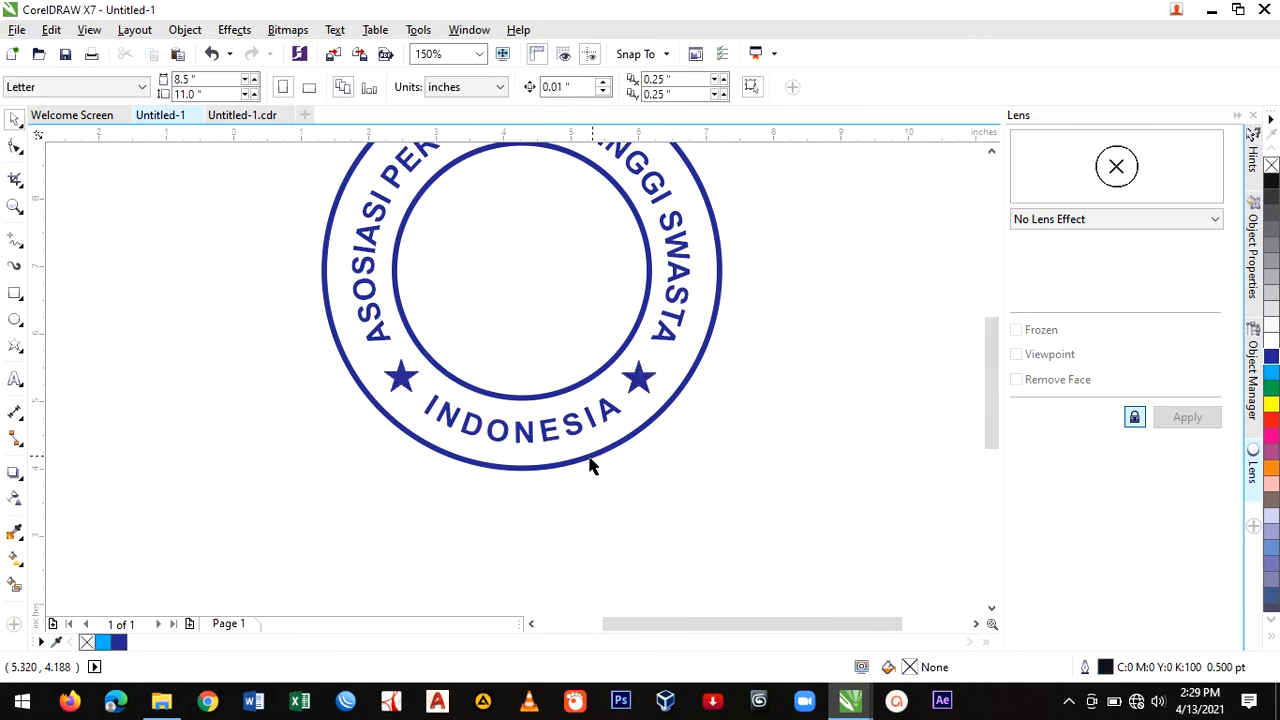
# Add artistic text beside the new stamp on two lines reading WILAYAH XI-E and KALIMANTAN UTARA.
pyautogui.scroll(-2, 560, 475)
pyautogui.moveTo(637, 624); pyautogui.dragTo(606, 624)
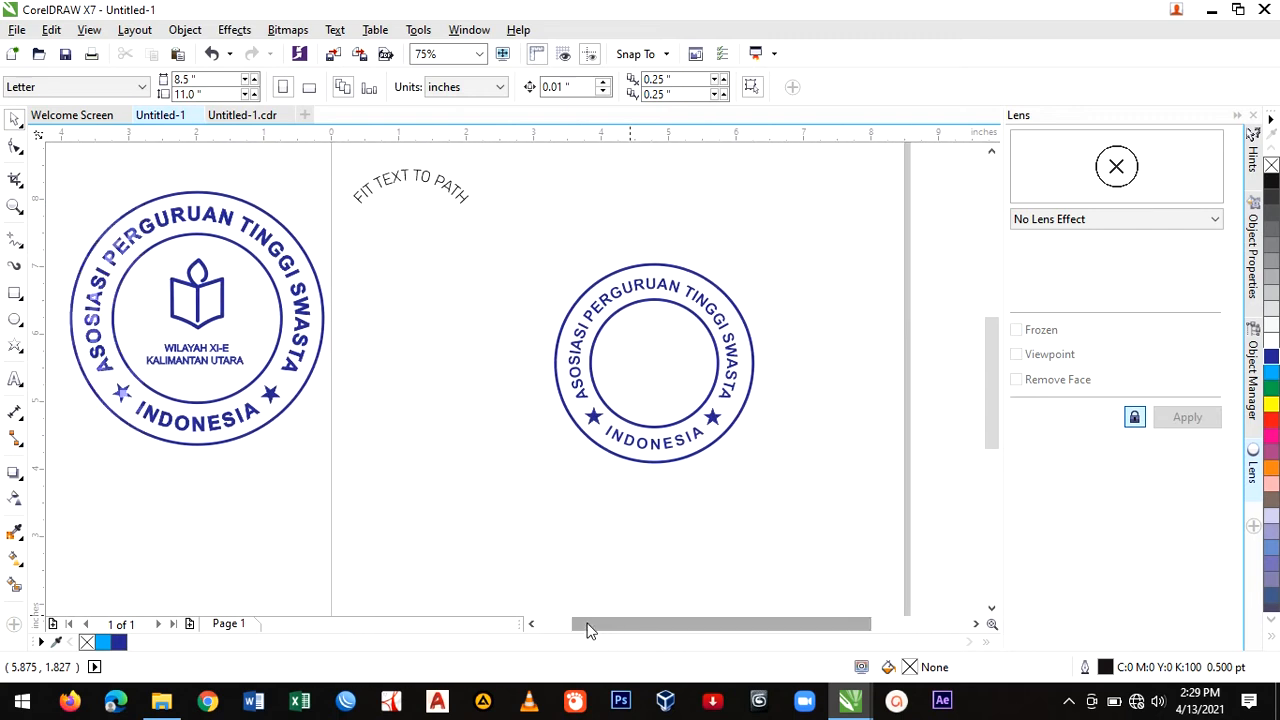
pyautogui.click(15, 379)
pyautogui.click(423, 456)
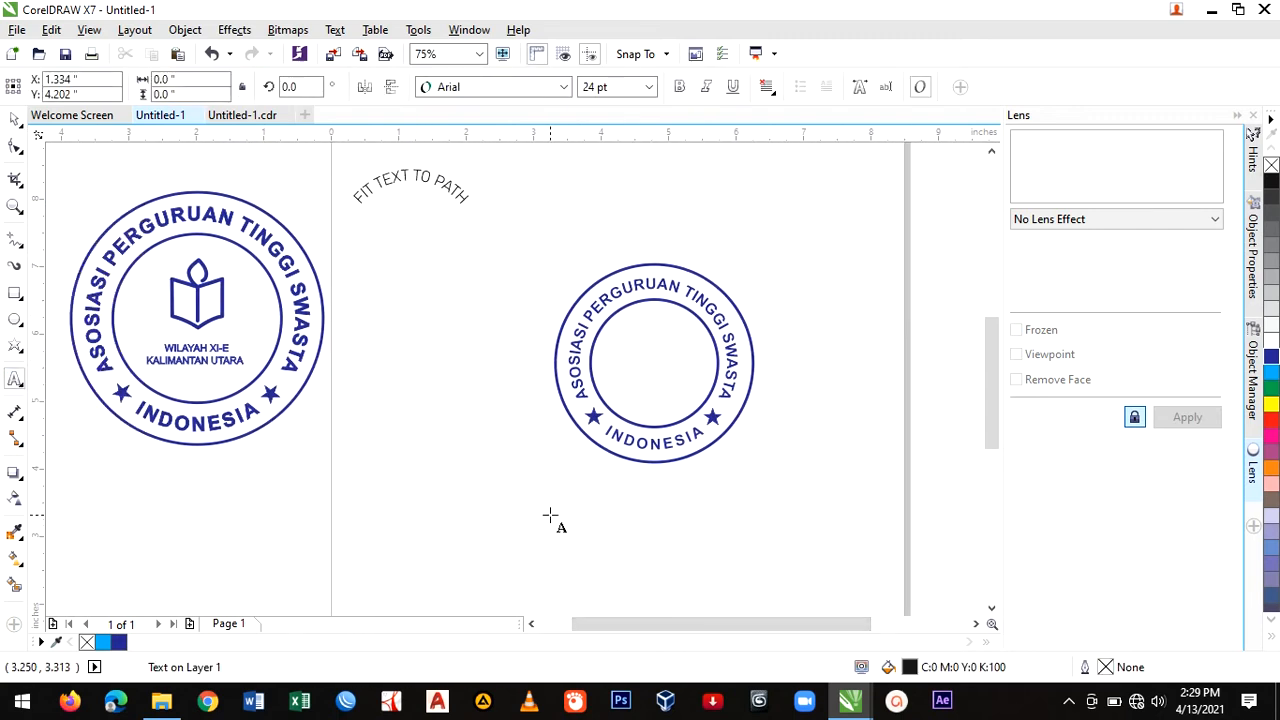
pyautogui.write('WILAYAH XI-E')
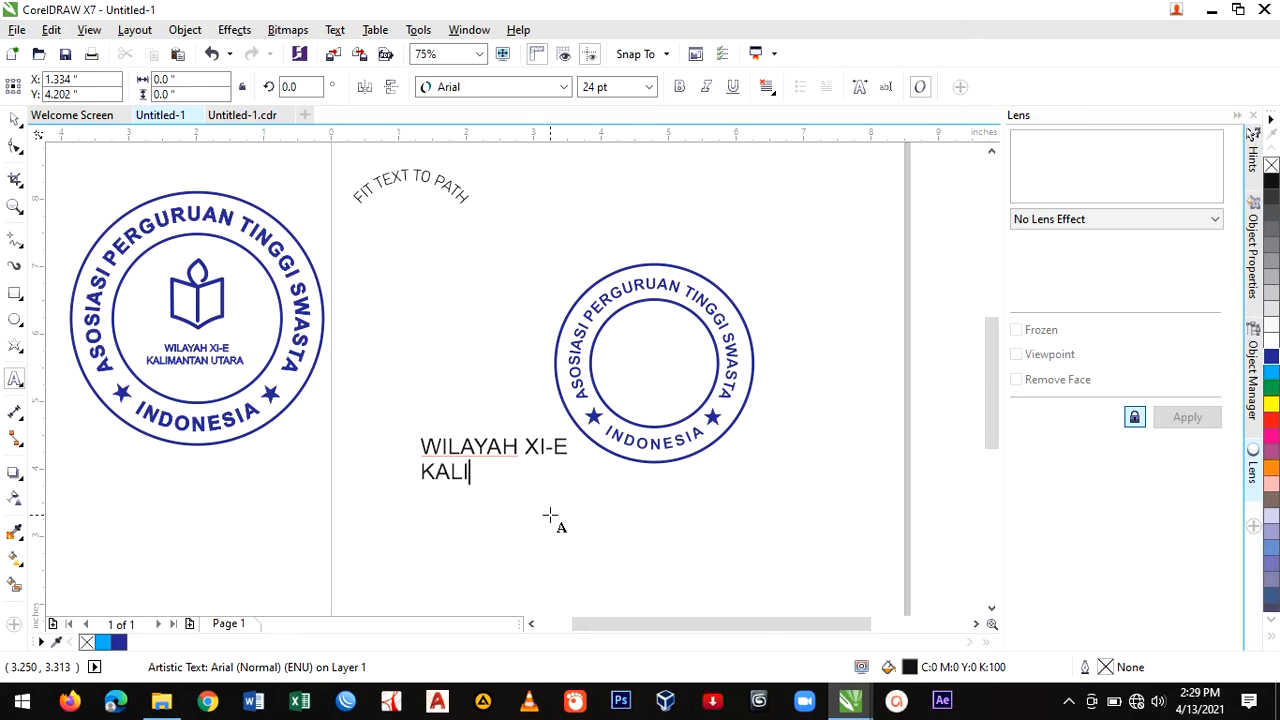
pyautogui.write('UTARA')
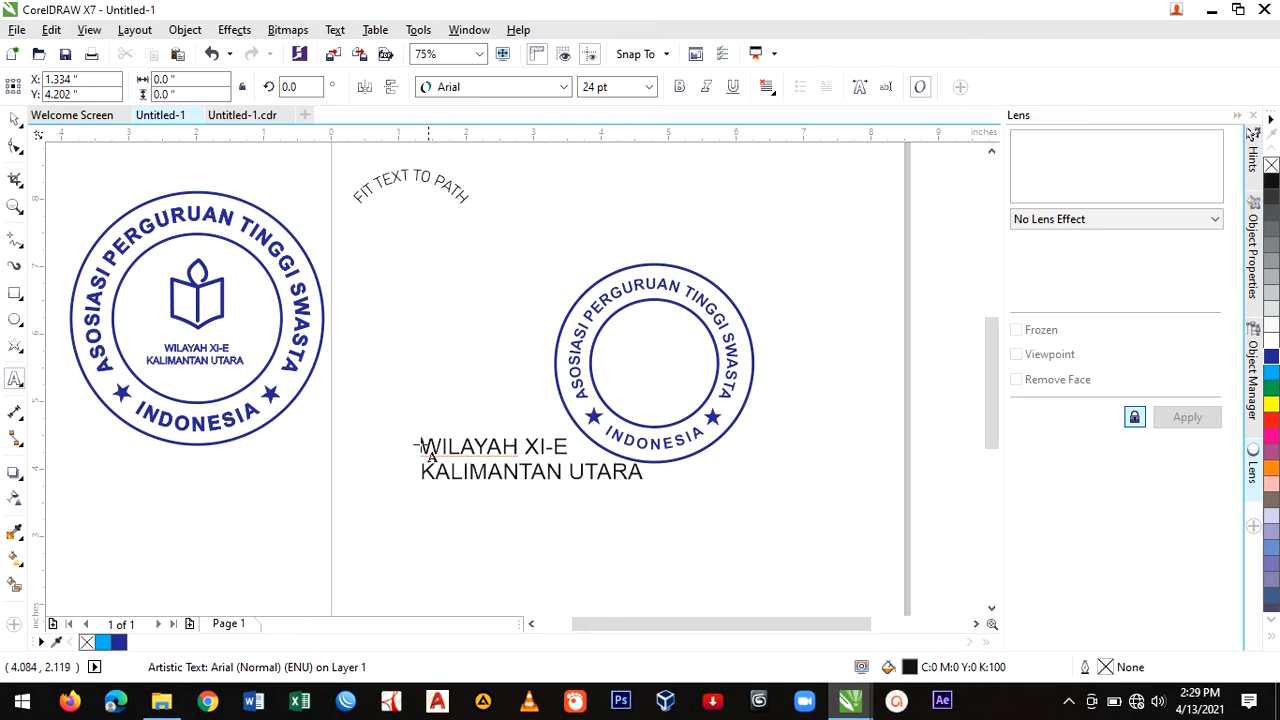
# Centre-align the two-line WILAYAH XI-E KALIMANTAN UTARA text and make it bold with the stamp's blue fill.
pyautogui.hotkey('ctrl', 'a')
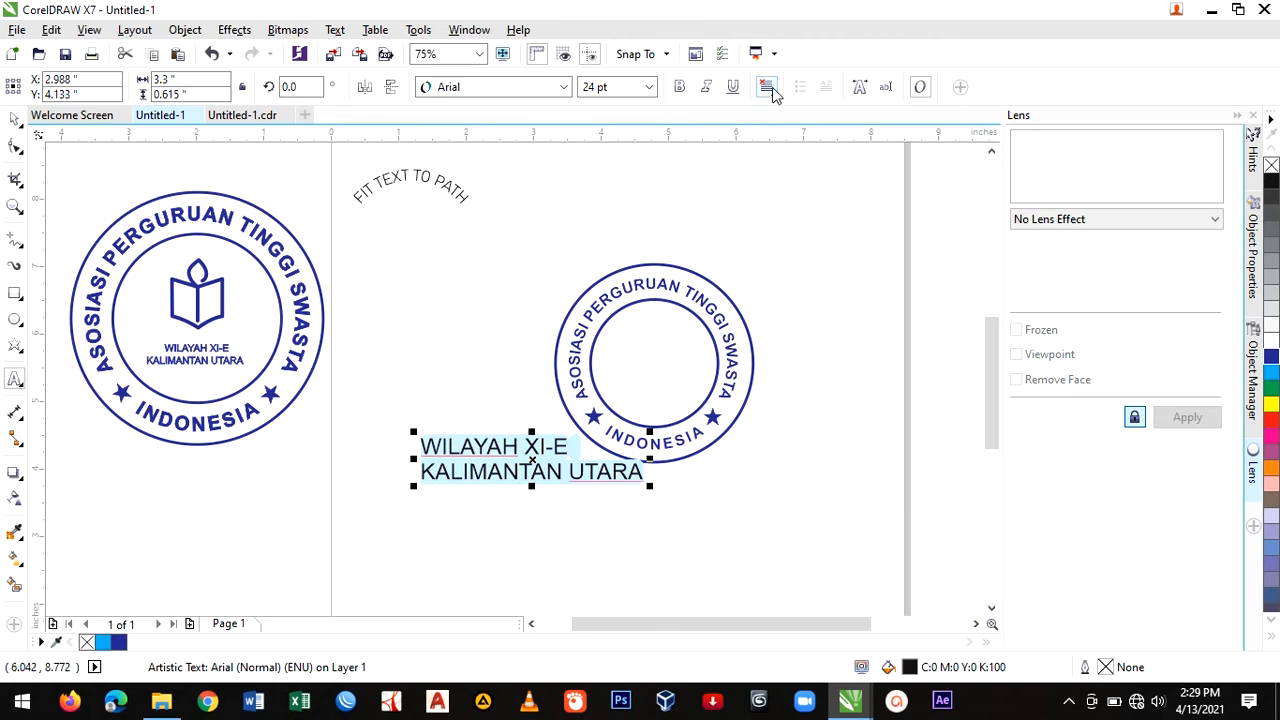
pyautogui.click(770, 94)
pyautogui.click(790, 151)
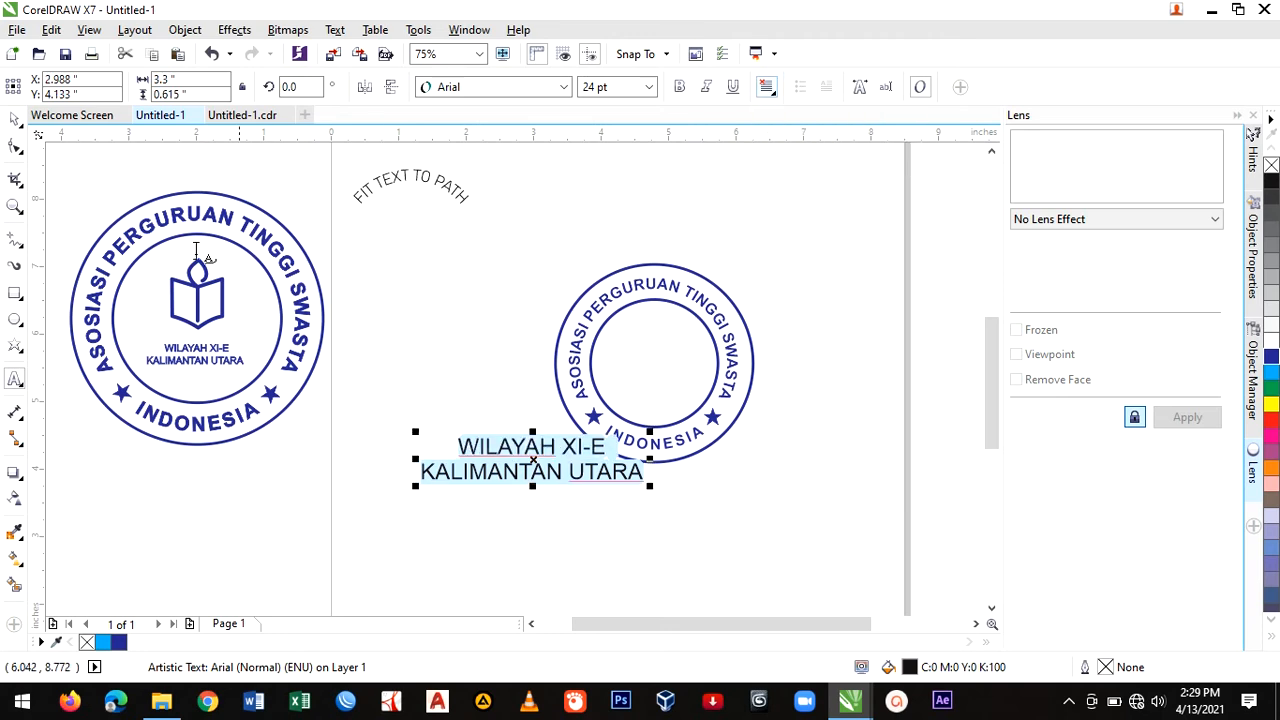
pyautogui.click(14, 121)
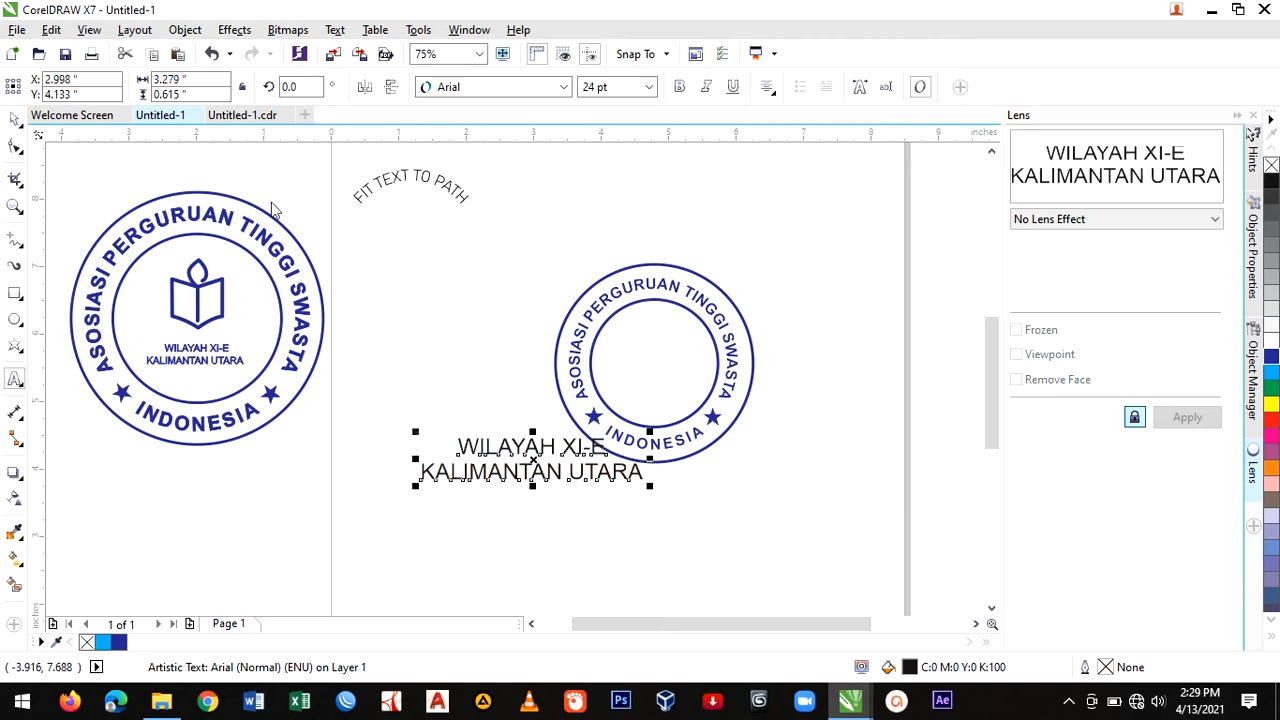
pyautogui.click(680, 87)
pyautogui.click(1271, 356)
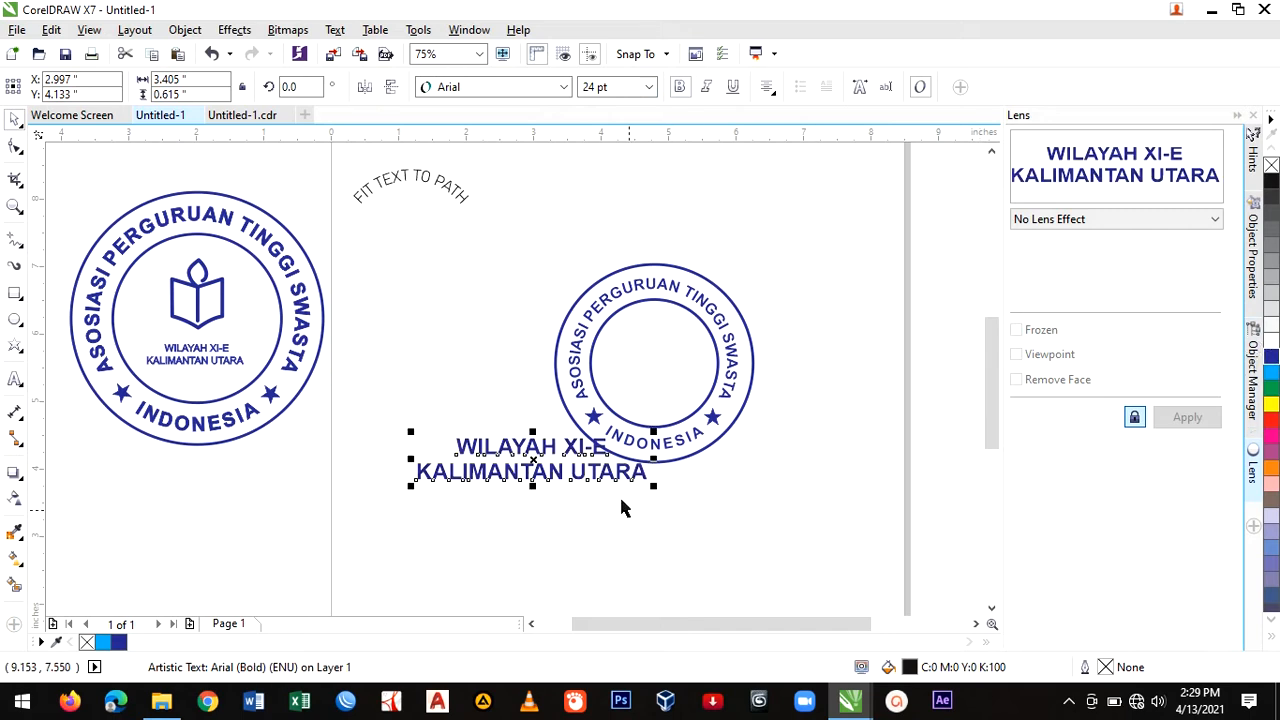
# Scale the two-line text to about 1.4 in wide and centre it horizontally in the lower half of the inner circle.
pyautogui.moveTo(658, 486); pyautogui.dragTo(704, 400)
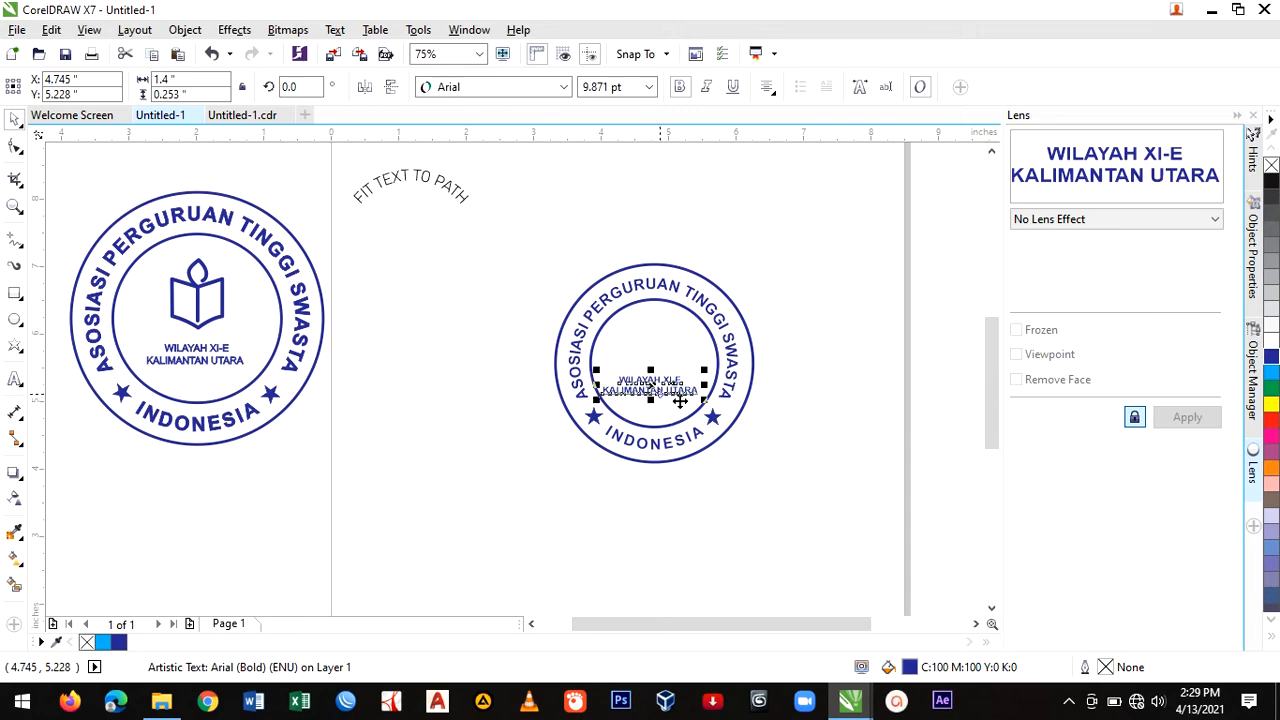
pyautogui.scroll(4, 655, 388)
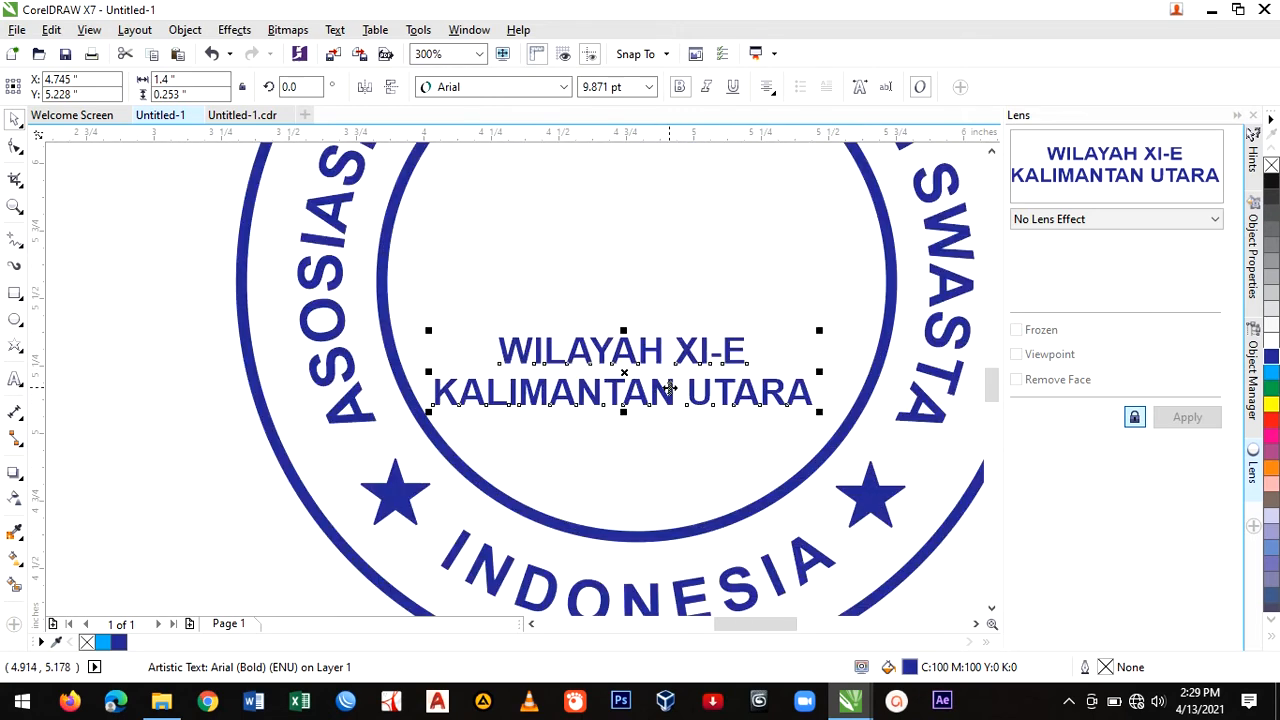
pyautogui.moveTo(669, 388); pyautogui.dragTo(683, 392)
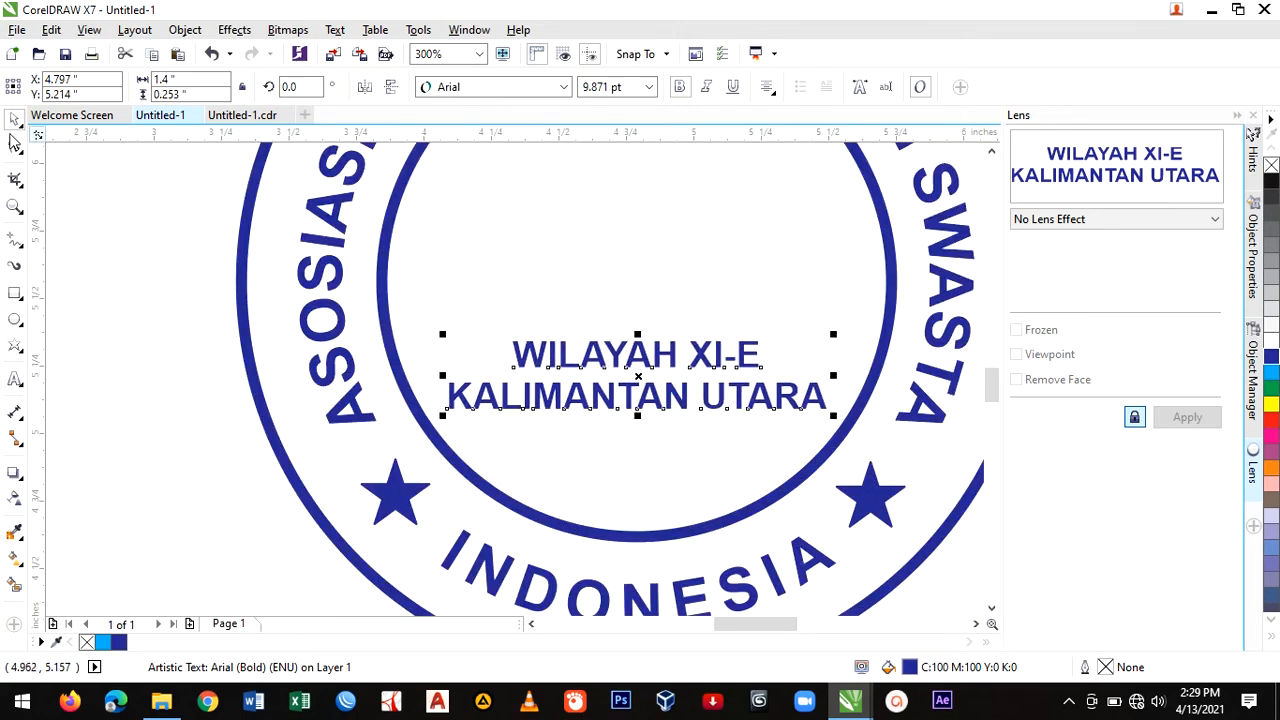
# Tighten the two-line text's letter spacing to about 1.276 in overall width and shift the text slightly down.
pyautogui.press('F10')
pyautogui.moveTo(831, 418); pyautogui.dragTo(757, 420)
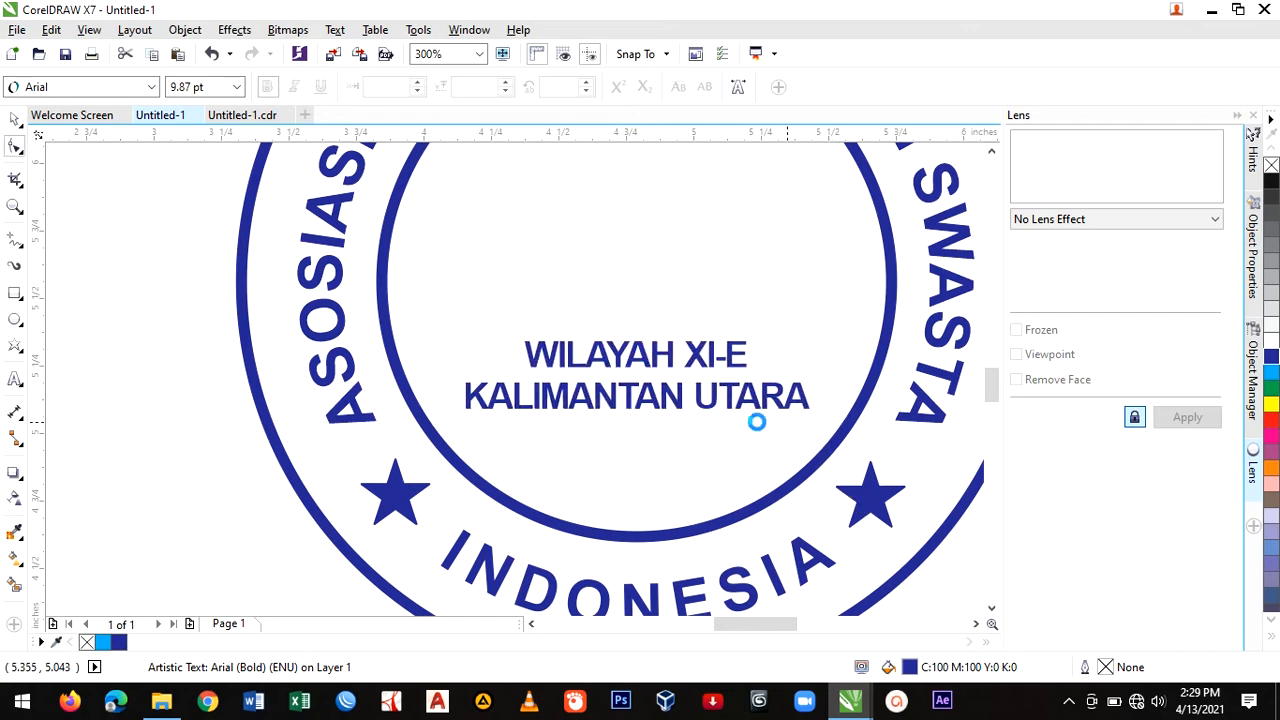
pyautogui.click(14, 120)
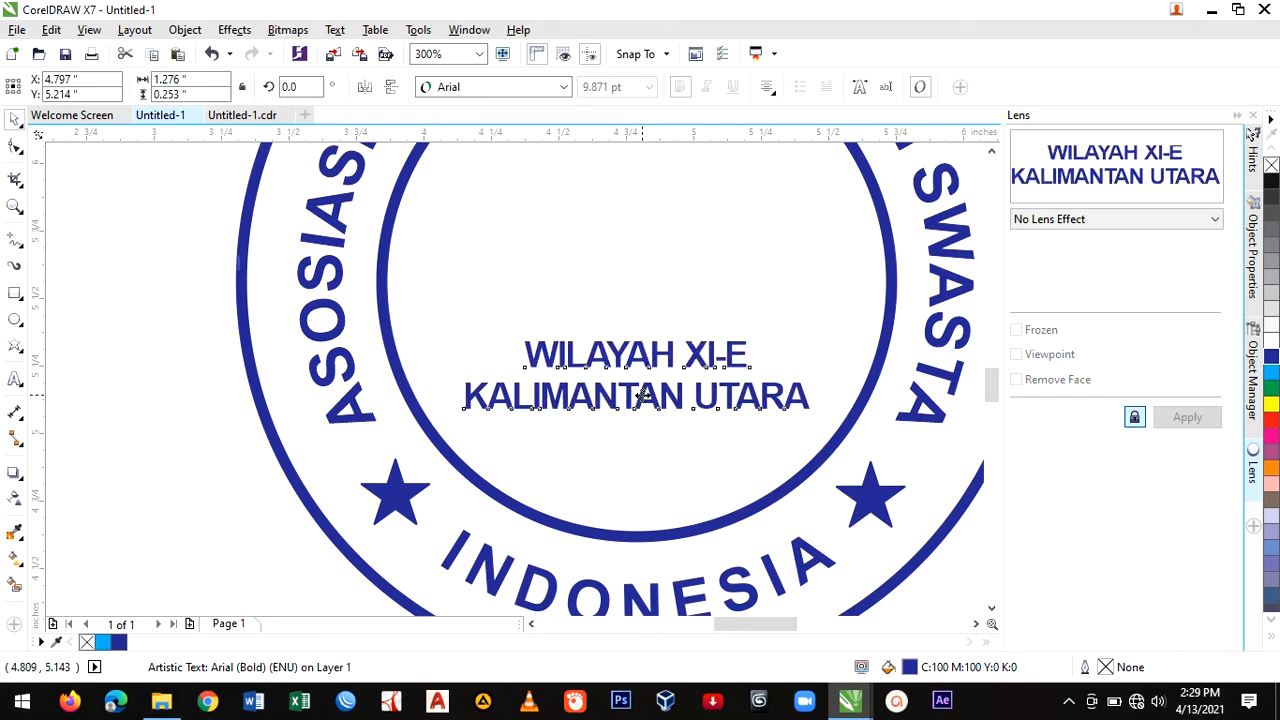
# Draw an open-book outline topped by a straight-edged flame above the new stamp with the Polyline tool, about 1.79 by 2.01 in.
pyautogui.scroll(-2, 603, 443)
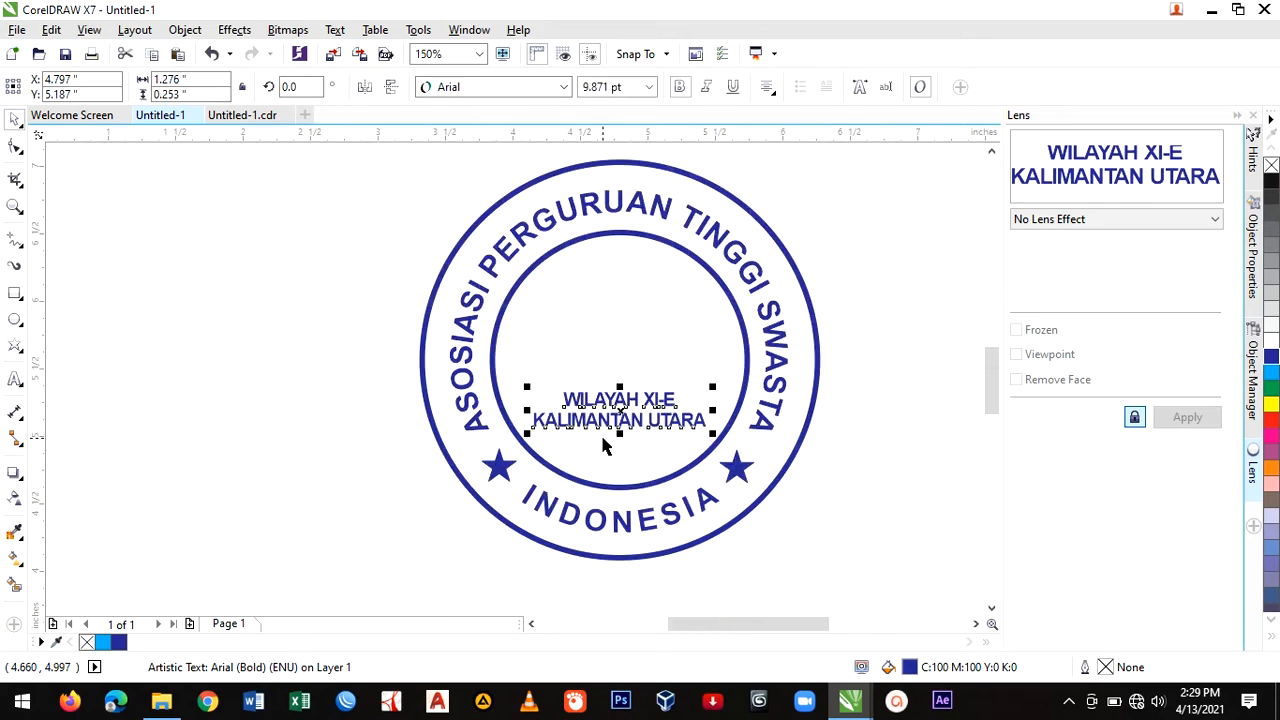
pyautogui.scroll(-1, 333, 450)
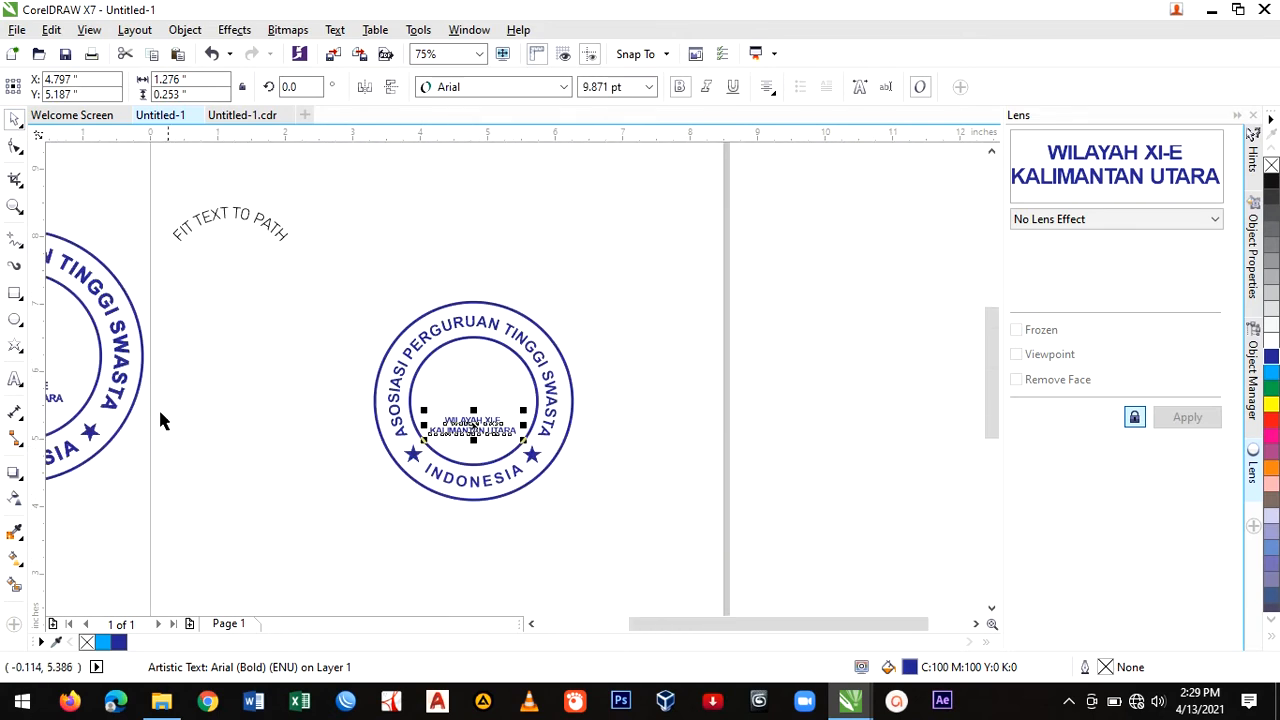
pyautogui.scroll(-1, 228, 450)
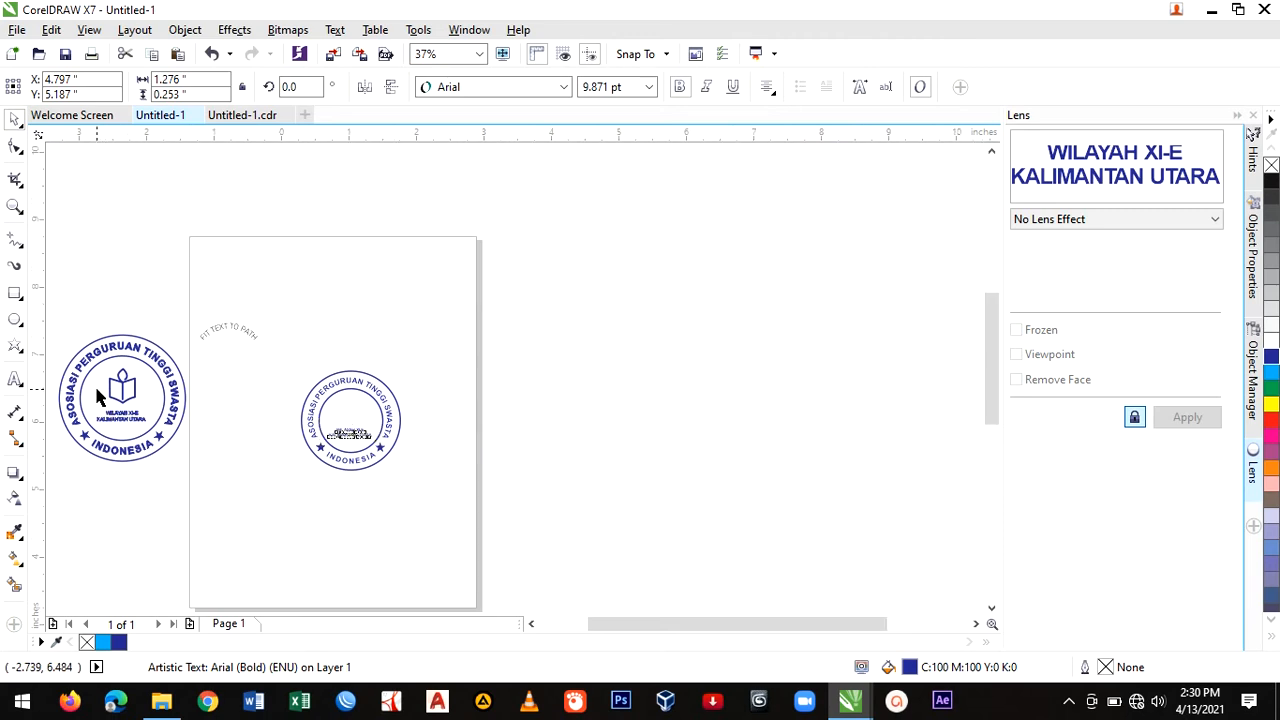
pyautogui.scroll(1, 127, 392)
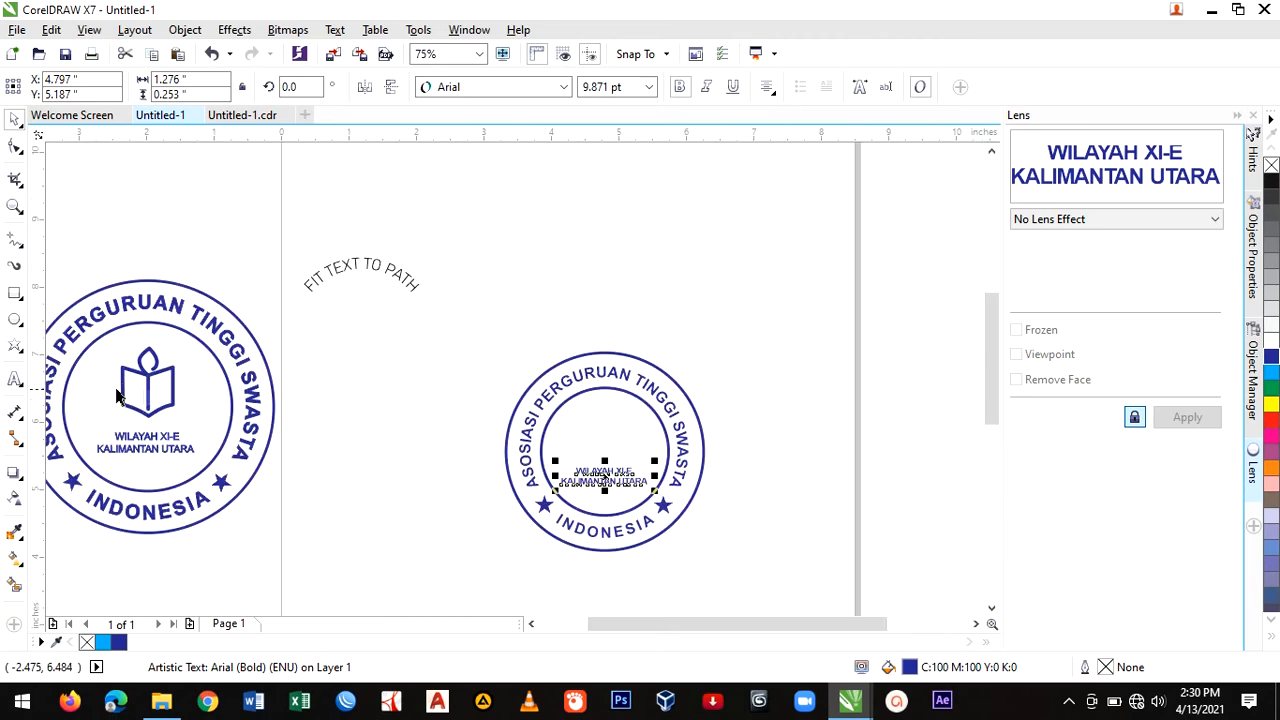
pyautogui.click(20, 246)
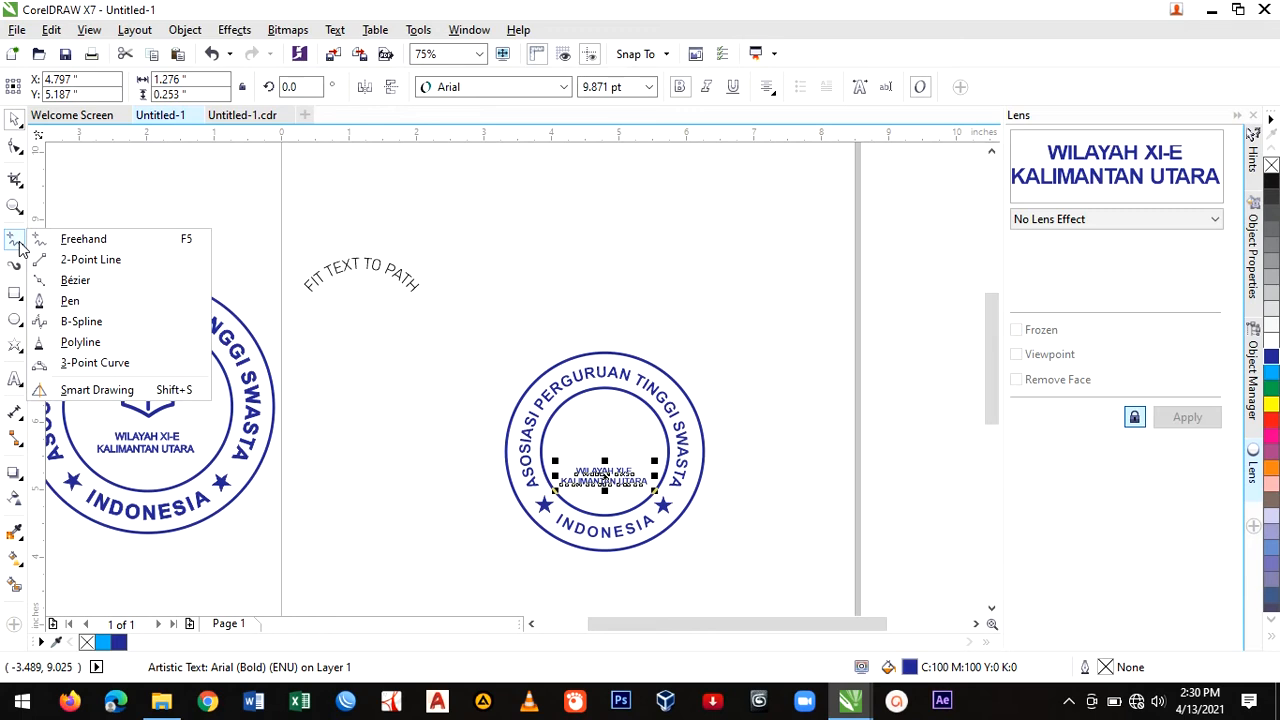
pyautogui.click(72, 342)
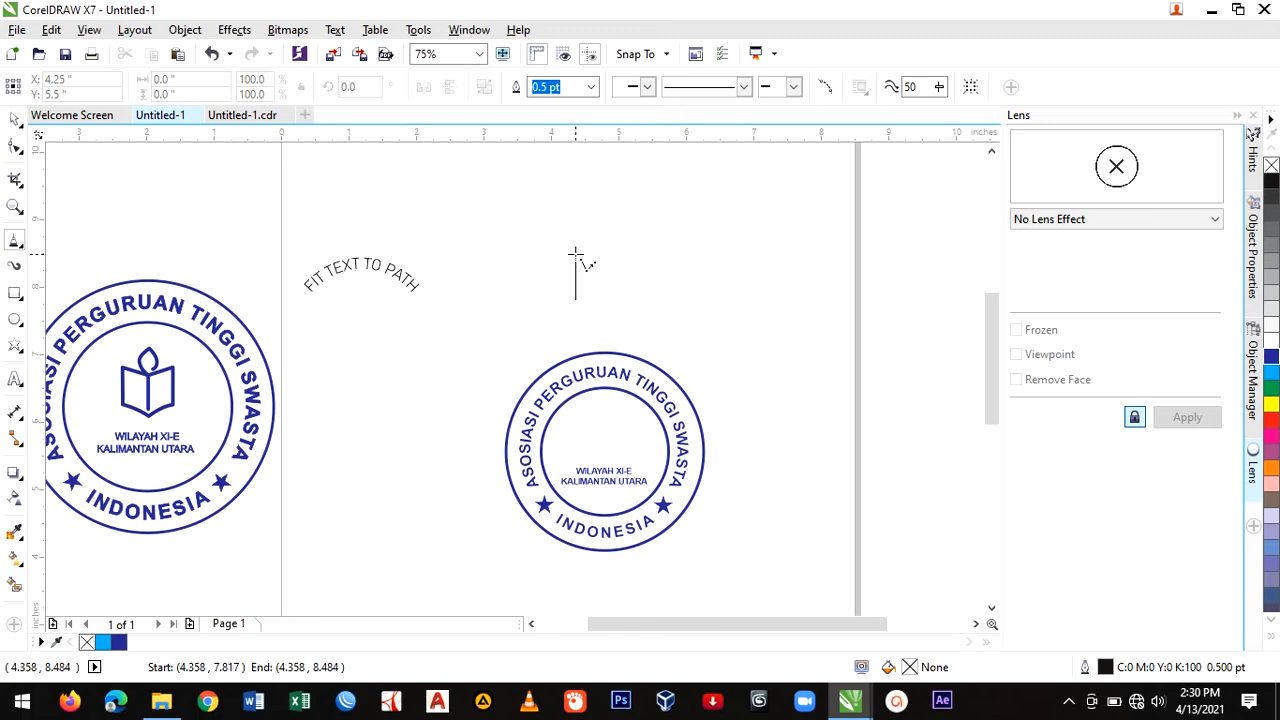
pyautogui.click(576, 254)
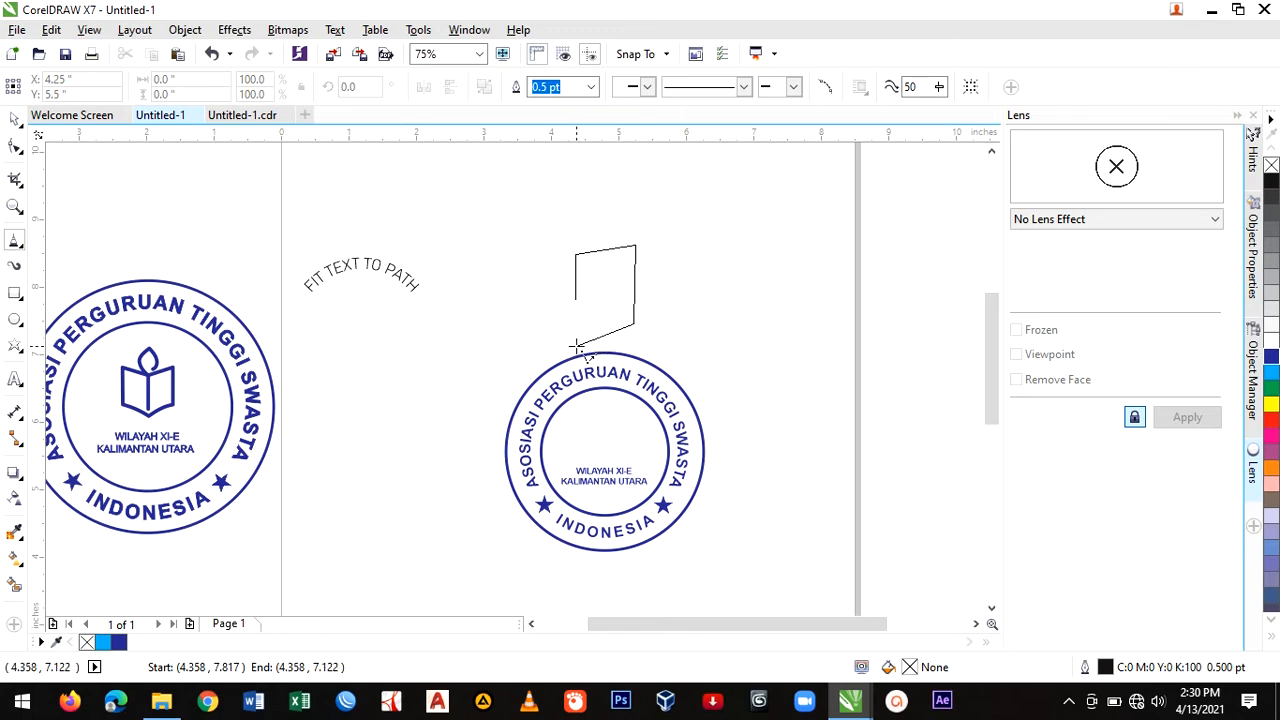
pyautogui.click(513, 318)
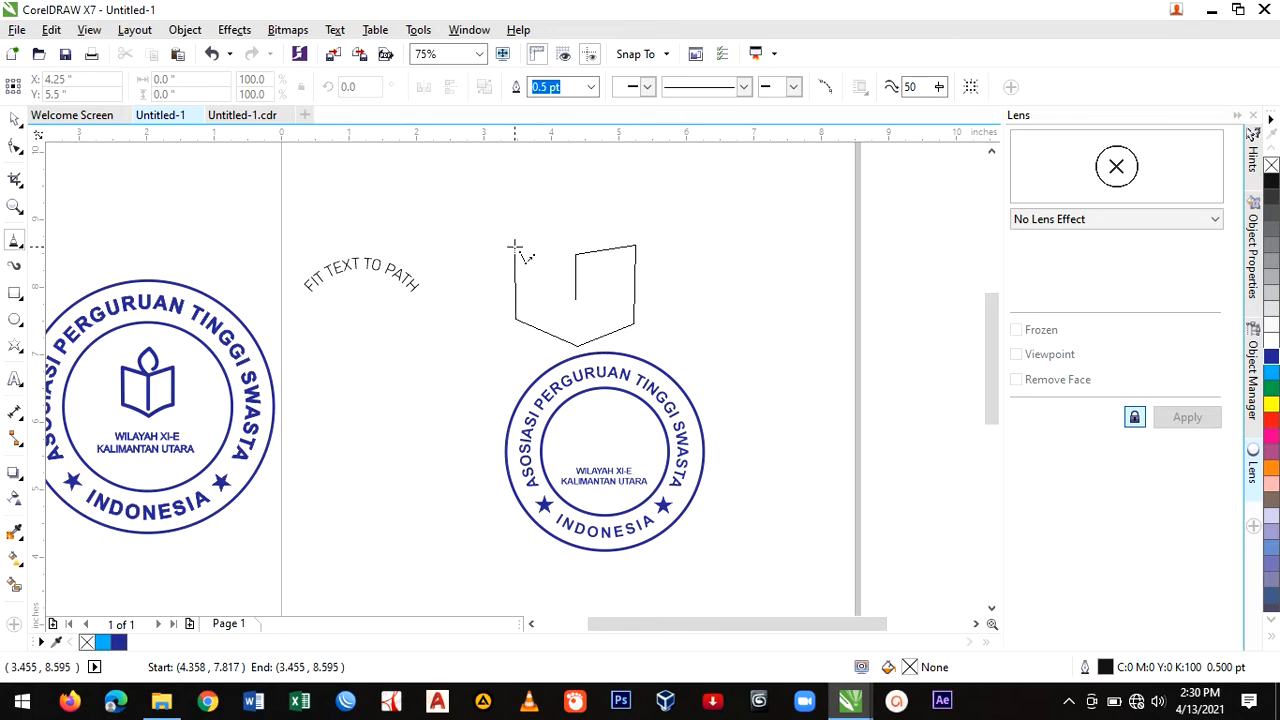
pyautogui.click(513, 246)
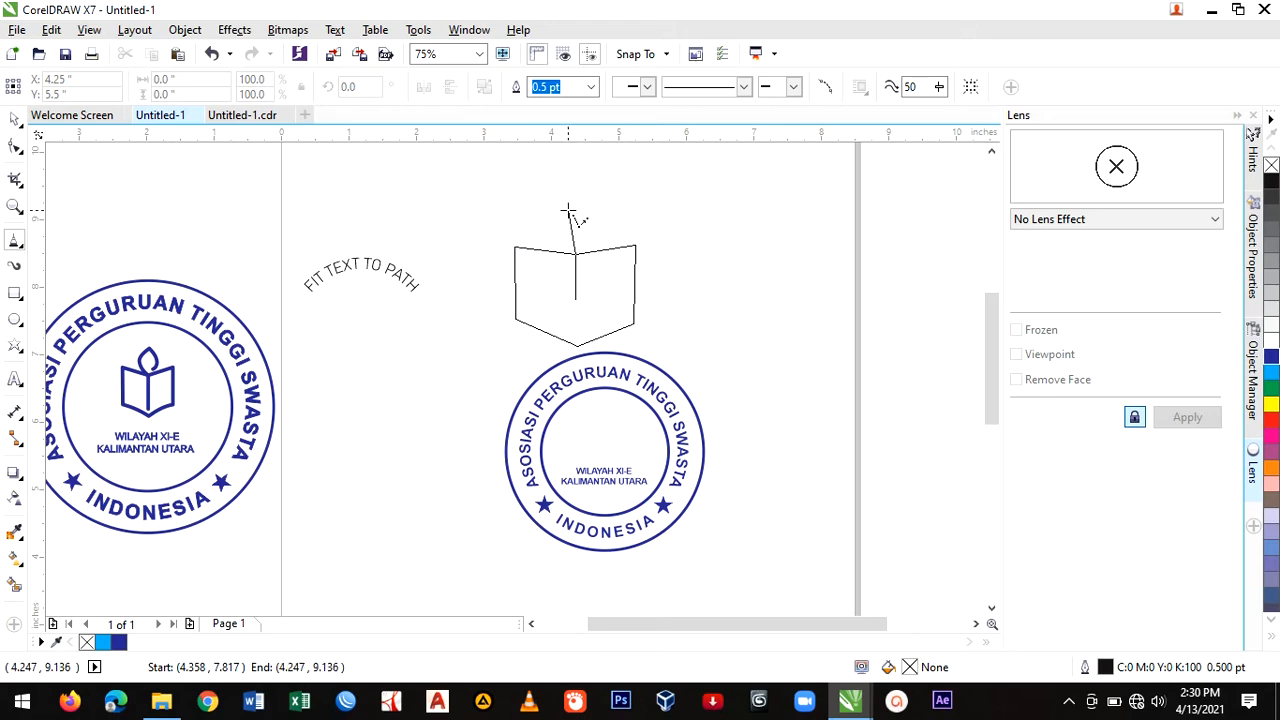
pyautogui.click(568, 211)
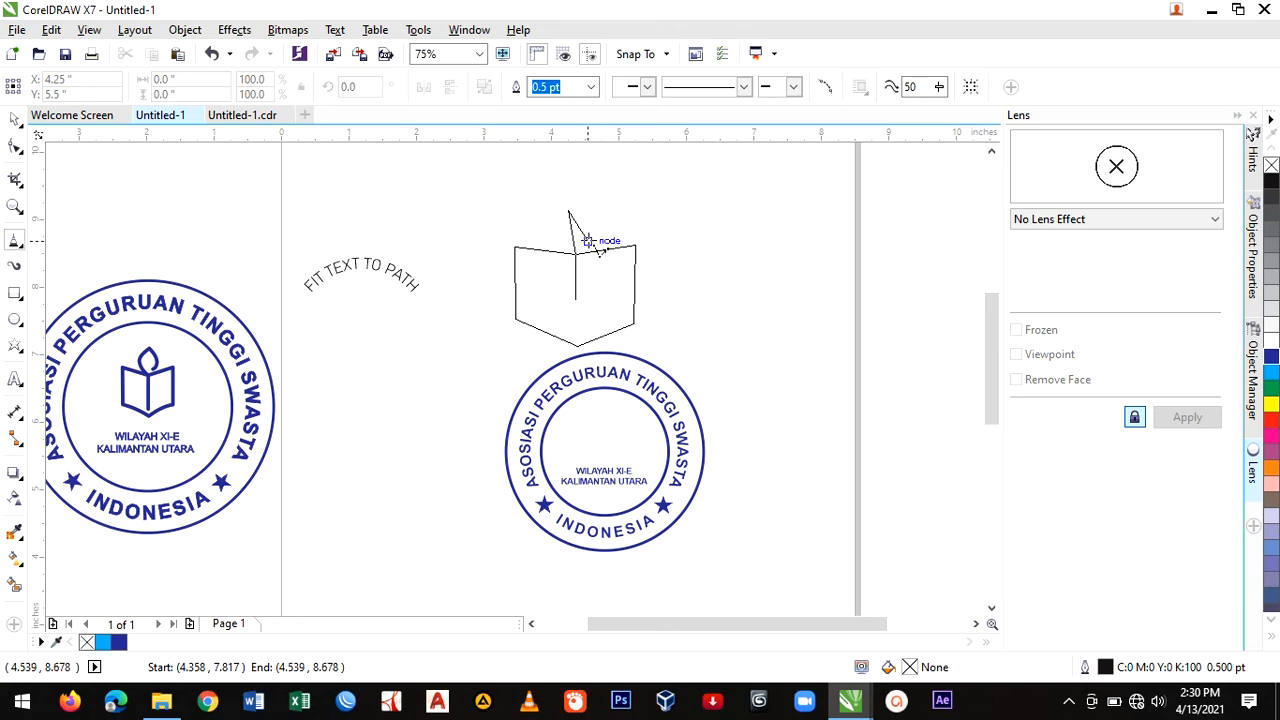
pyautogui.click(588, 241)
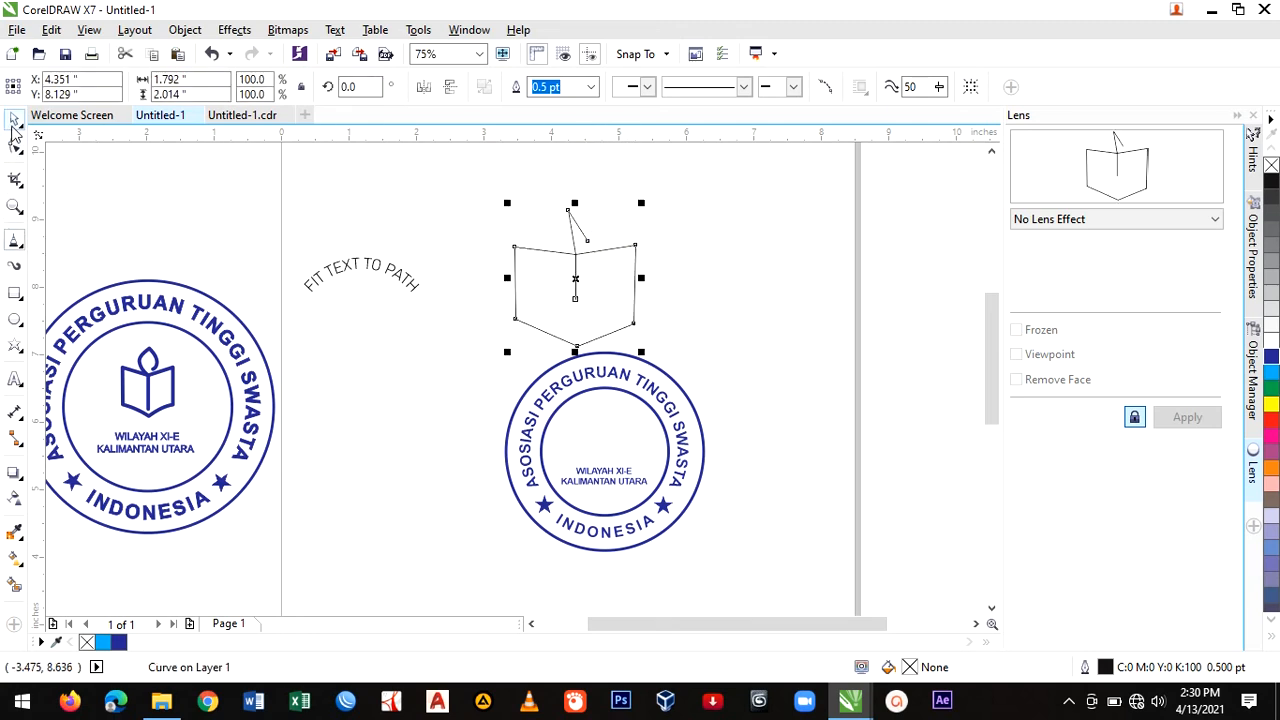
# Set the book-and-flame outline width to 3 pt and move the emblem up and left, clear of the new stamp.
pyautogui.click(14, 120)
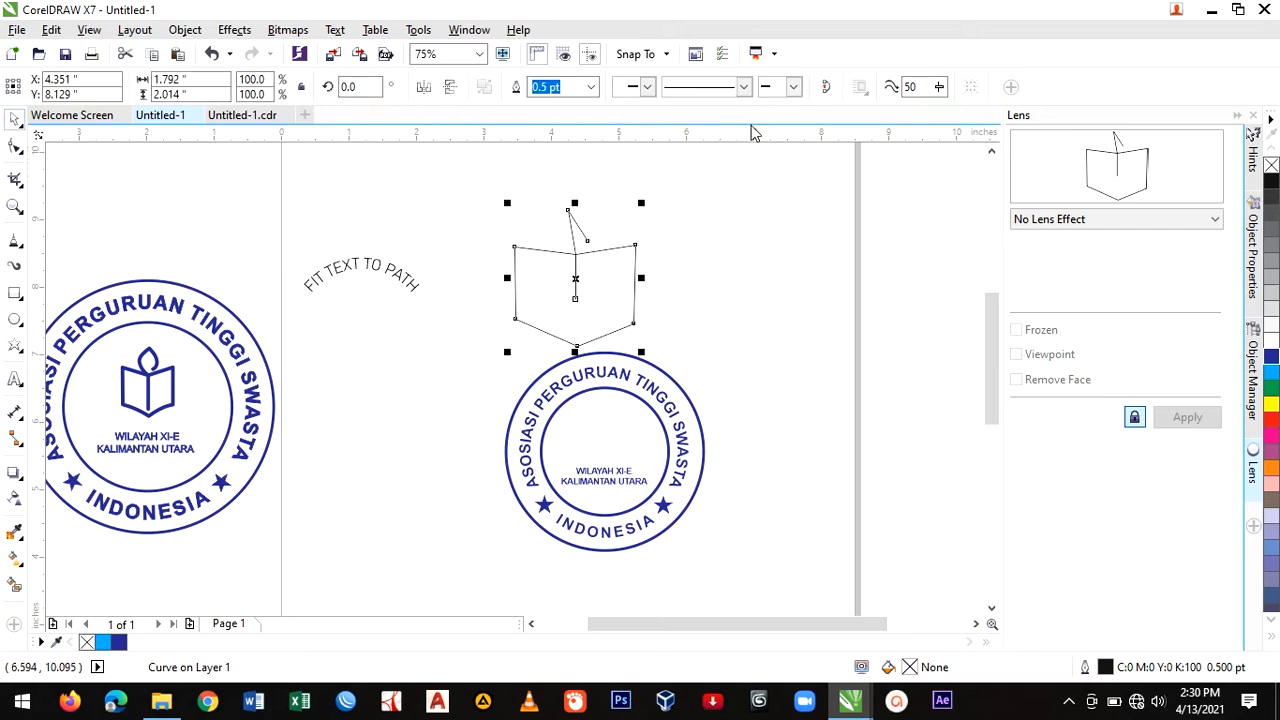
pyautogui.click(591, 87)
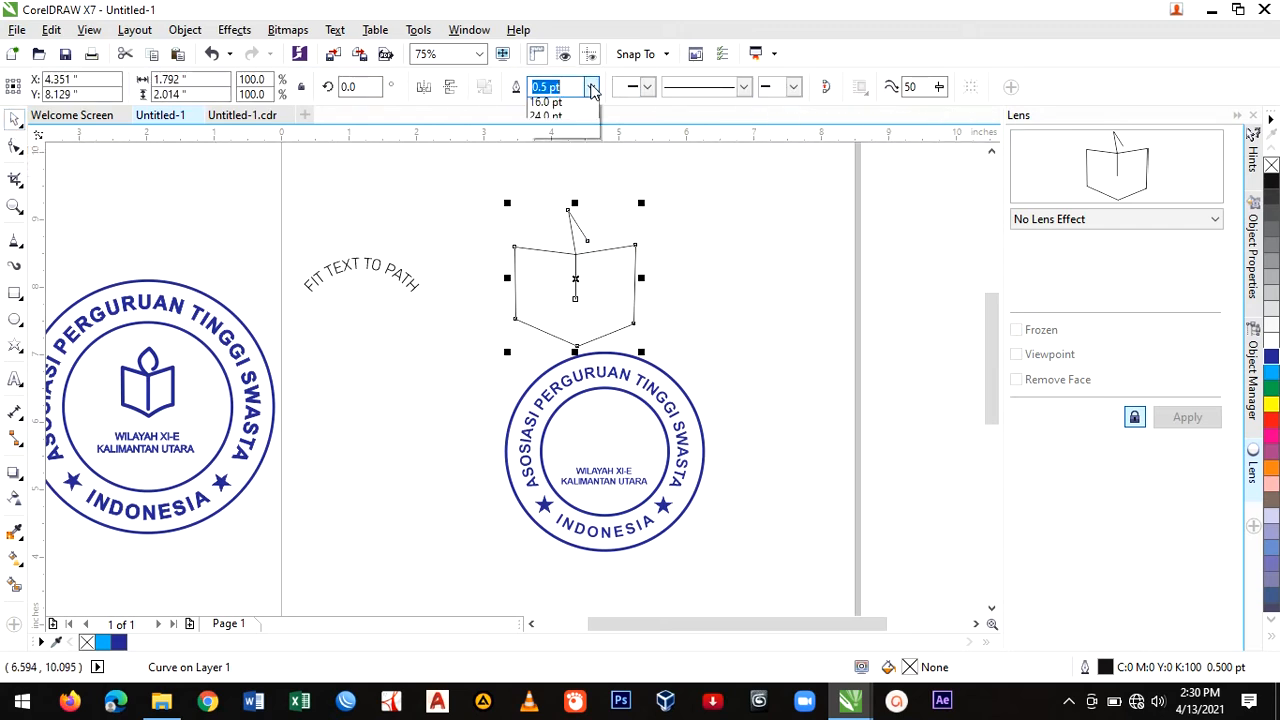
pyautogui.click(563, 204)
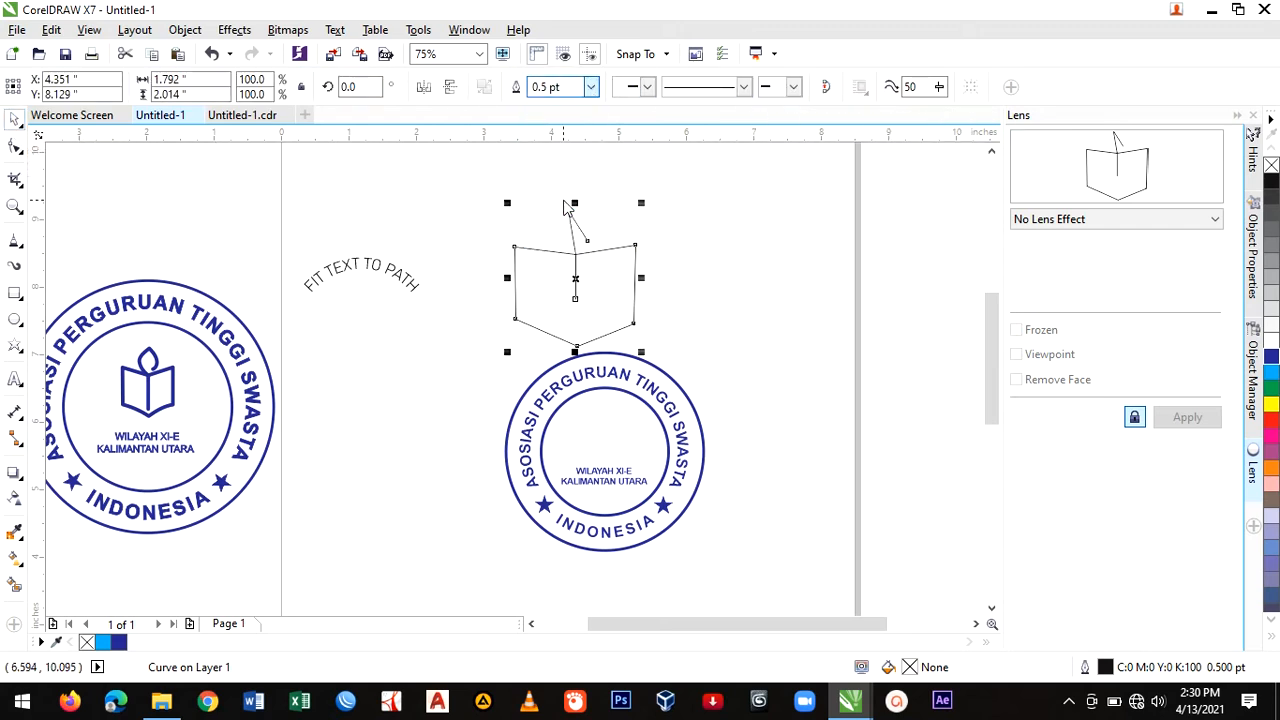
pyautogui.moveTo(603, 283); pyautogui.dragTo(547, 264)
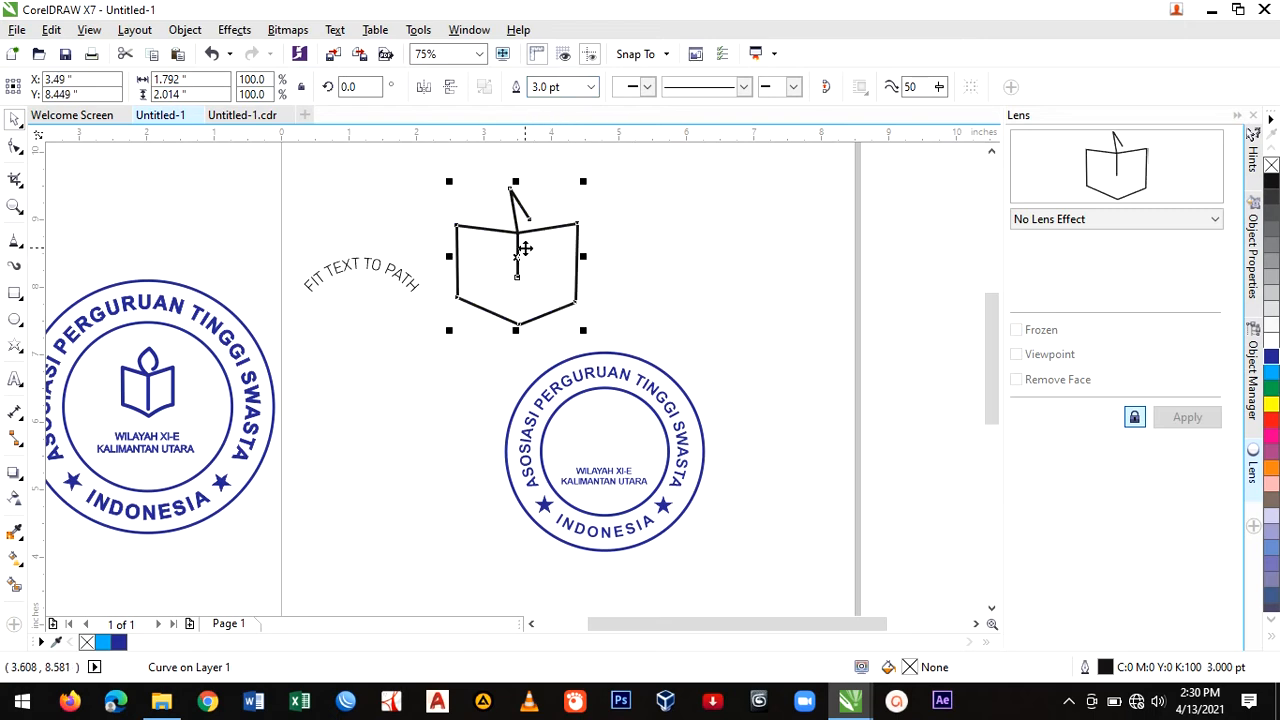
# Convert the flame's two straight sides to curves with the Shape tool and bend them outward into a rounded flame.
pyautogui.click(14, 146)
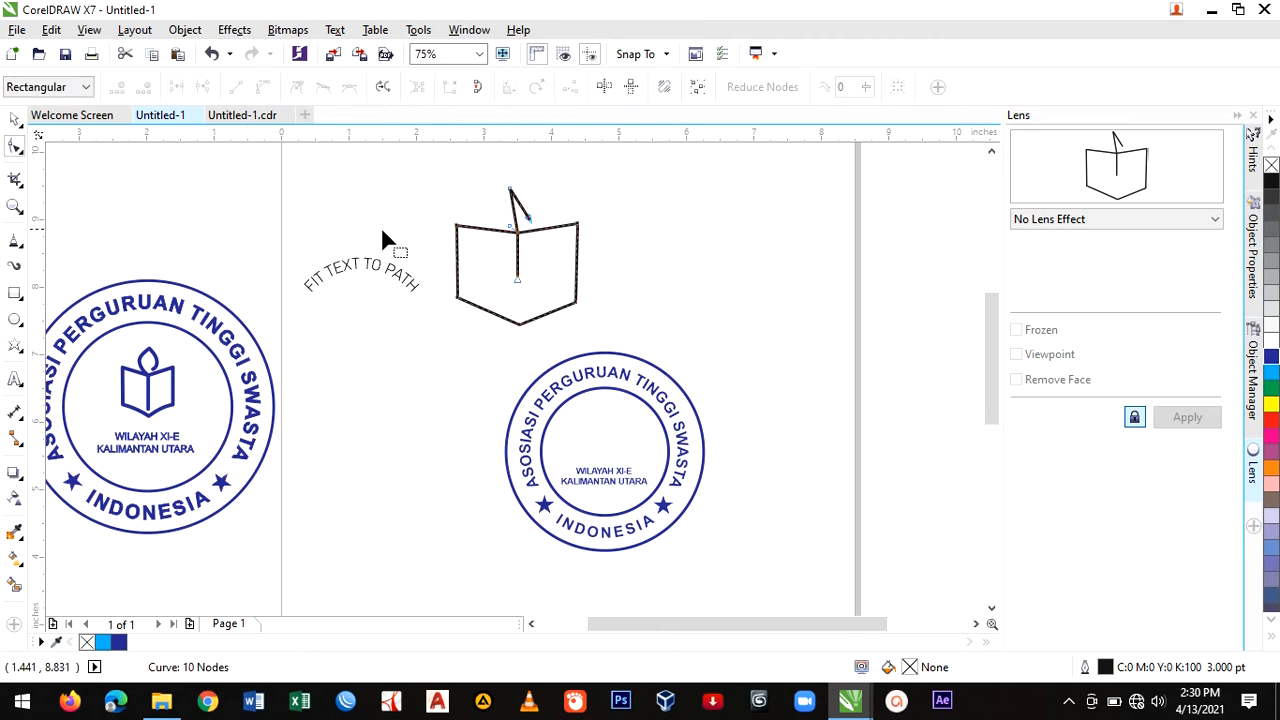
pyautogui.click(509, 189)
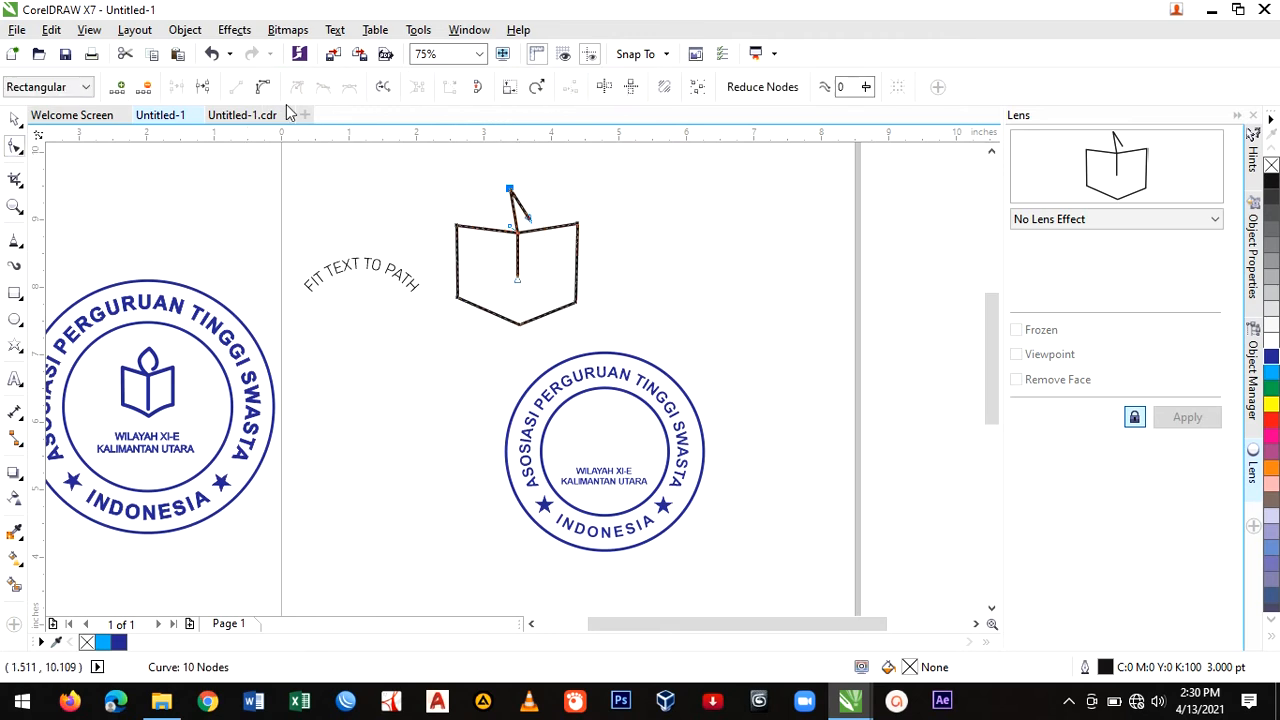
pyautogui.click(262, 88)
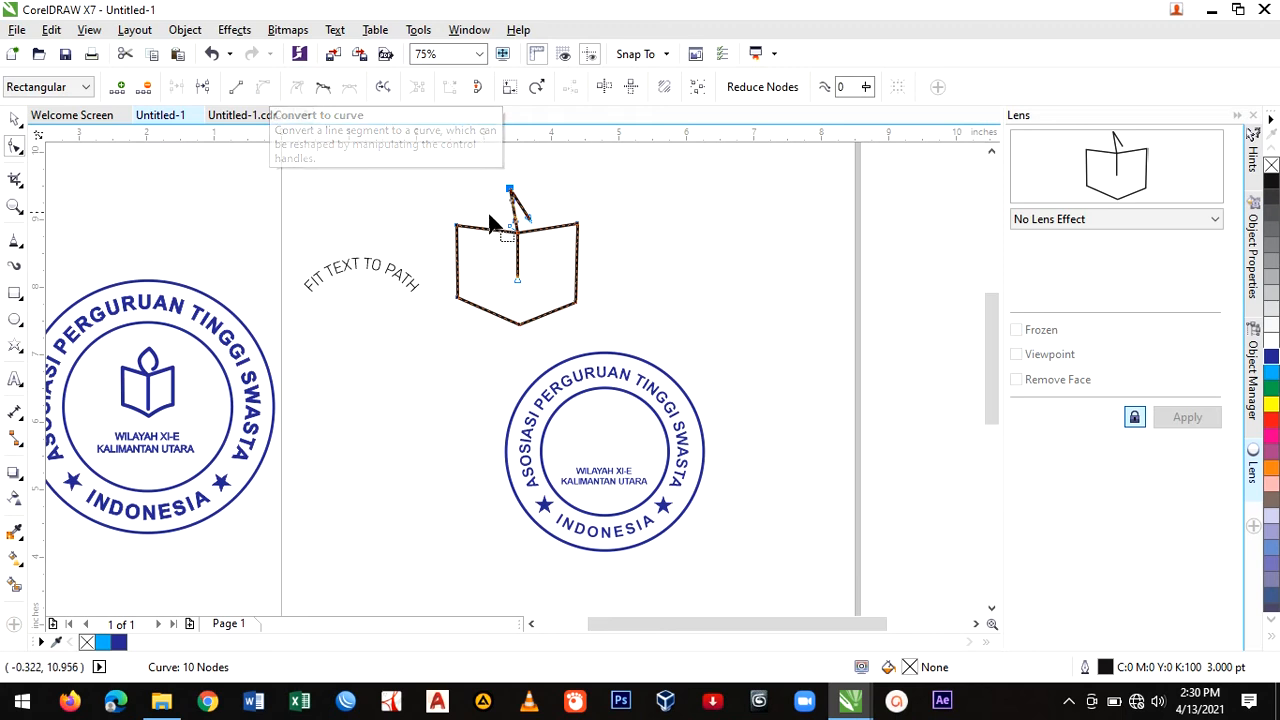
pyautogui.moveTo(514, 208); pyautogui.dragTo(505, 196)
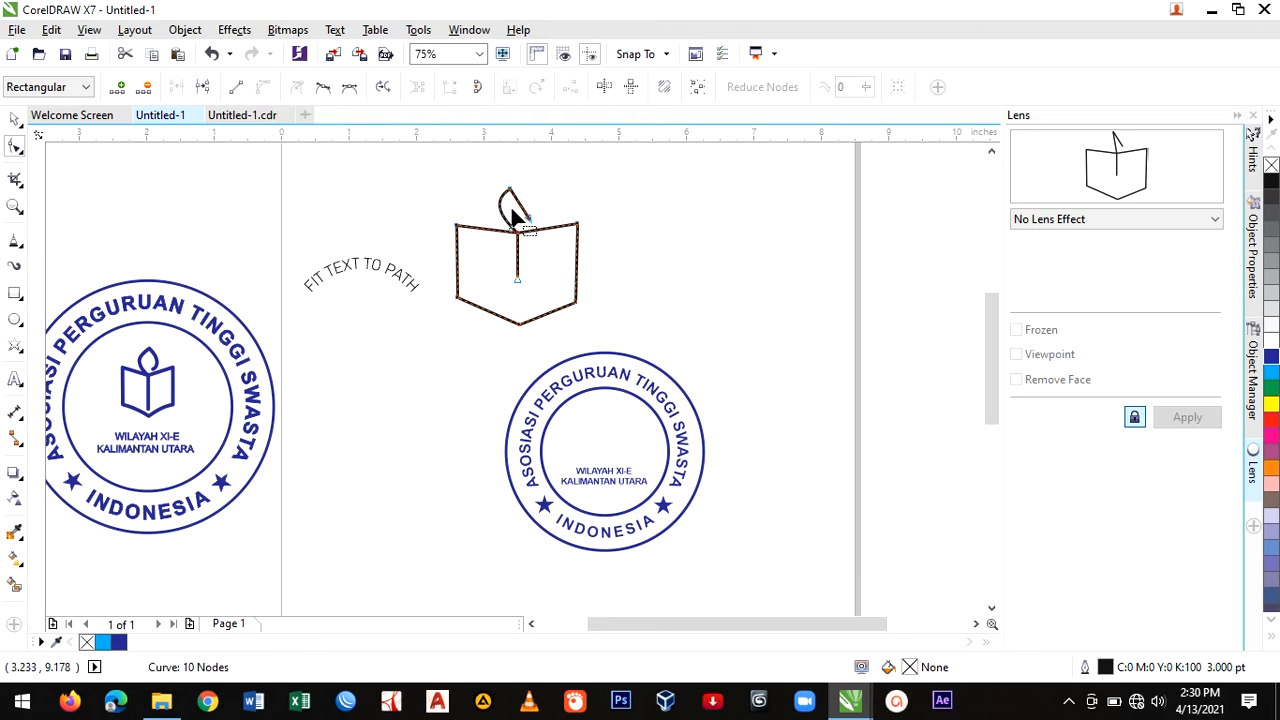
pyautogui.click(529, 222)
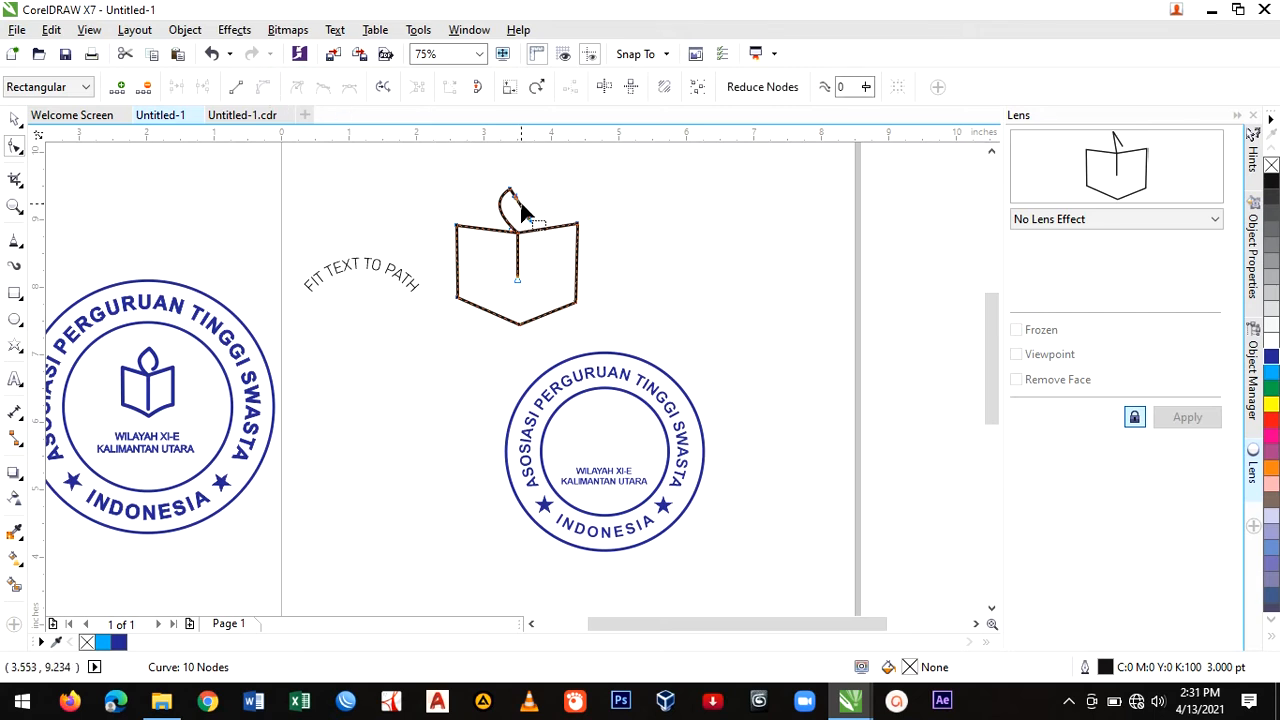
pyautogui.moveTo(520, 205); pyautogui.dragTo(526, 206)
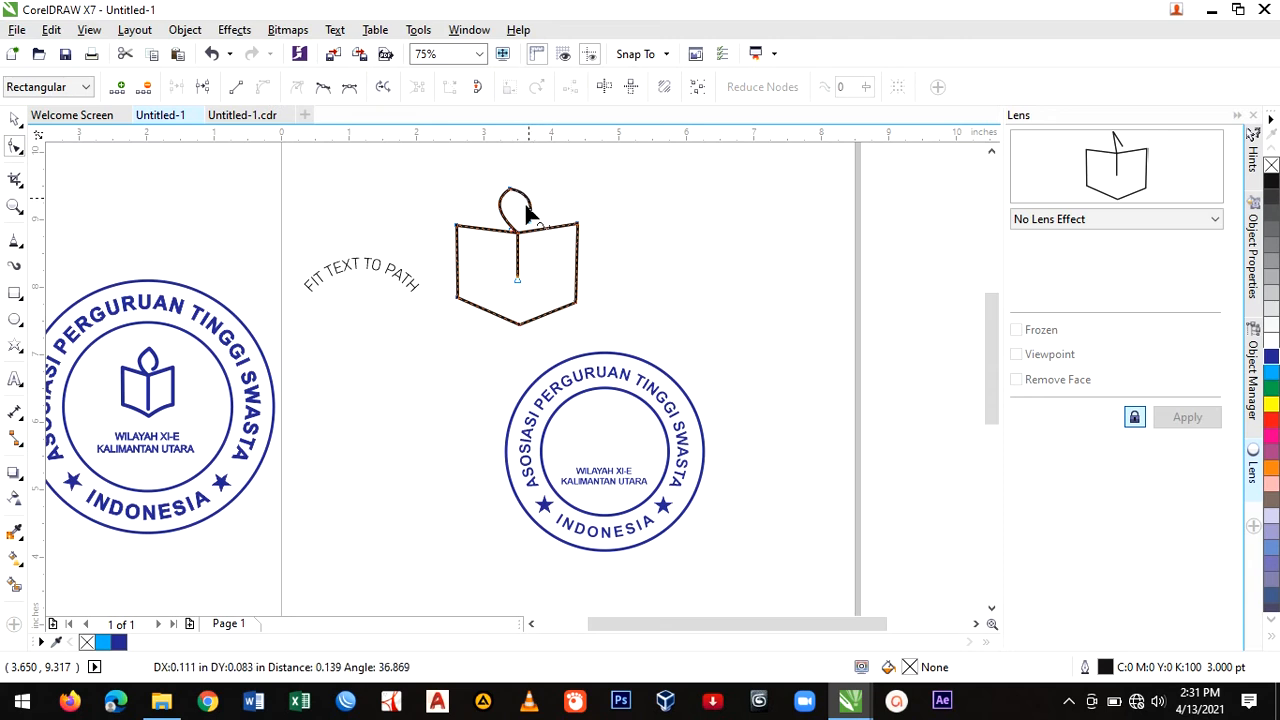
pyautogui.scroll(2, 526, 206)
pyautogui.moveTo(541, 265)
pyautogui.mouseDown()
pyautogui.moveTo(524, 264)
pyautogui.moveTo(523, 278)
pyautogui.mouseUp()
pyautogui.scroll(-1, 523, 280)
pyautogui.scroll(-1, 521, 350)
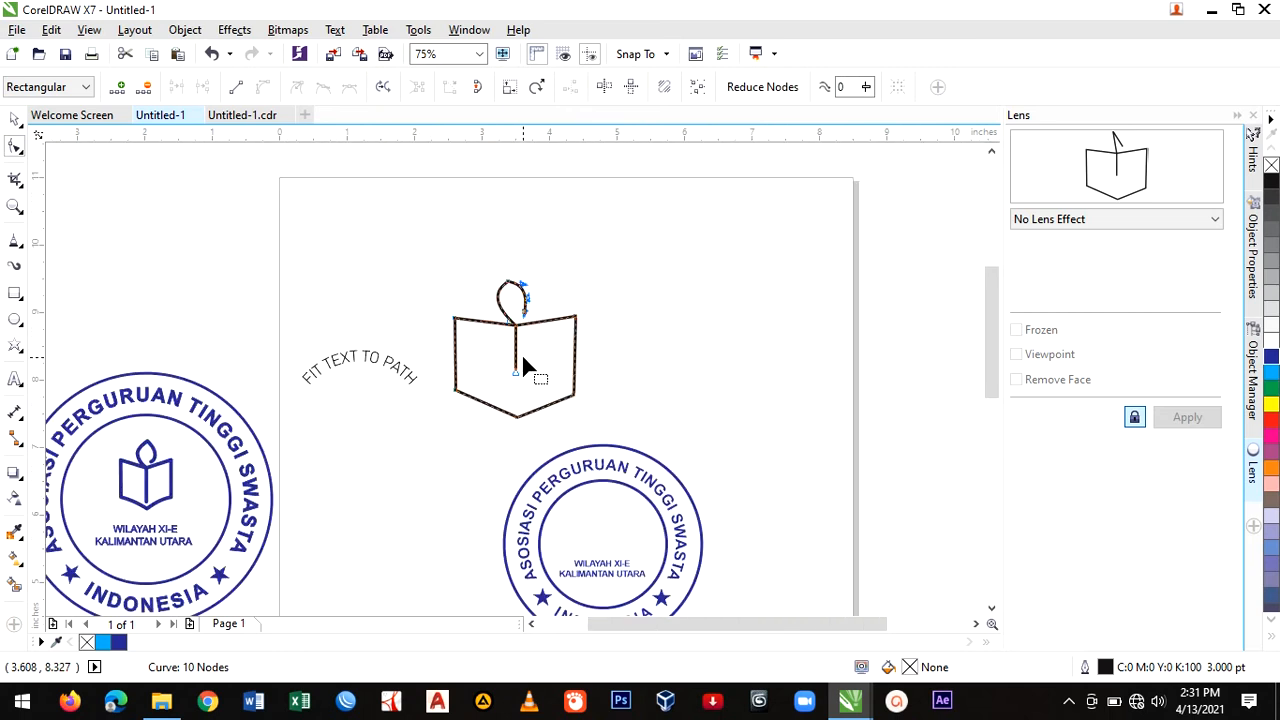
# Convert the book's two bottom edges to curves and bow both upward from the centre point.
pyautogui.click(519, 419)
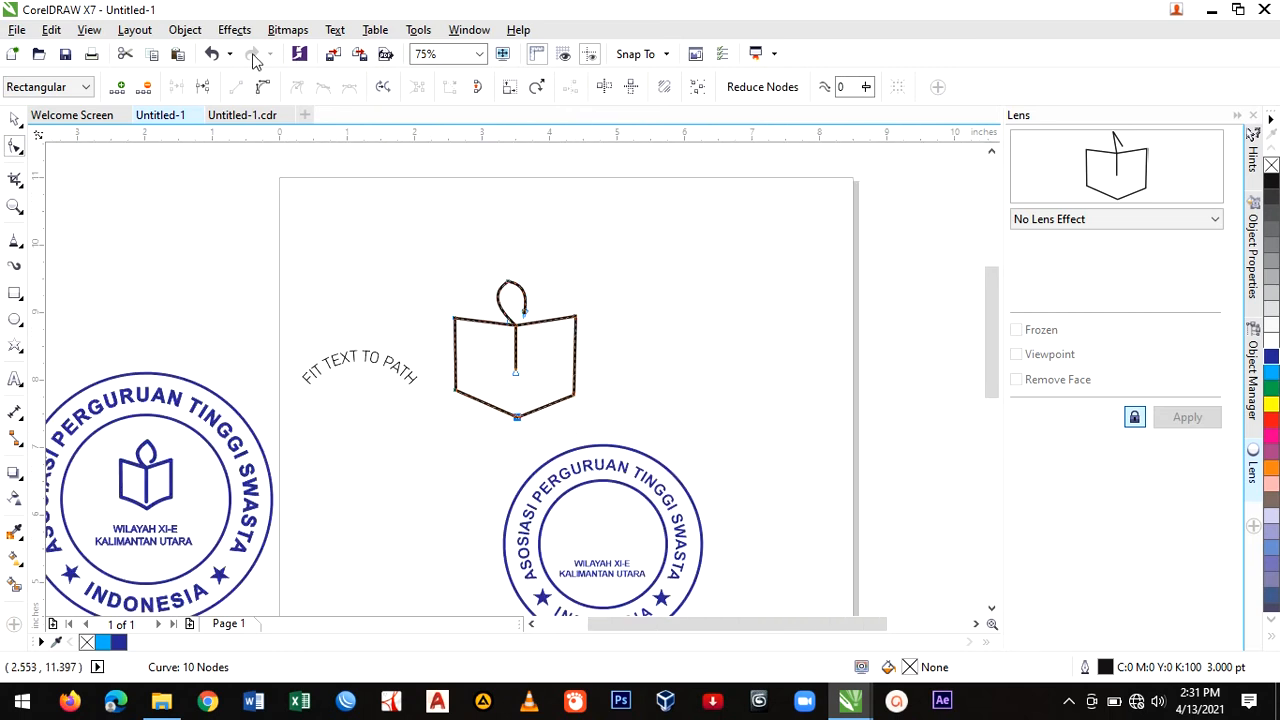
pyautogui.moveTo(548, 411); pyautogui.dragTo(543, 405)
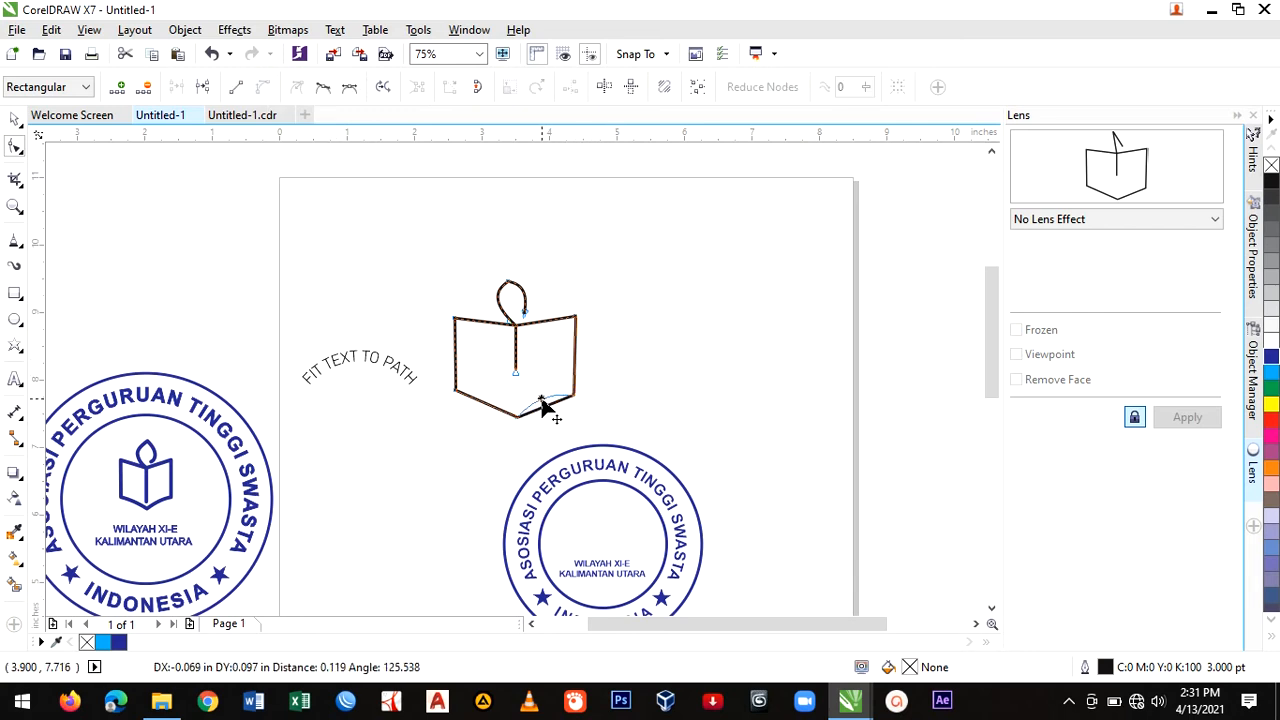
pyautogui.click(455, 394)
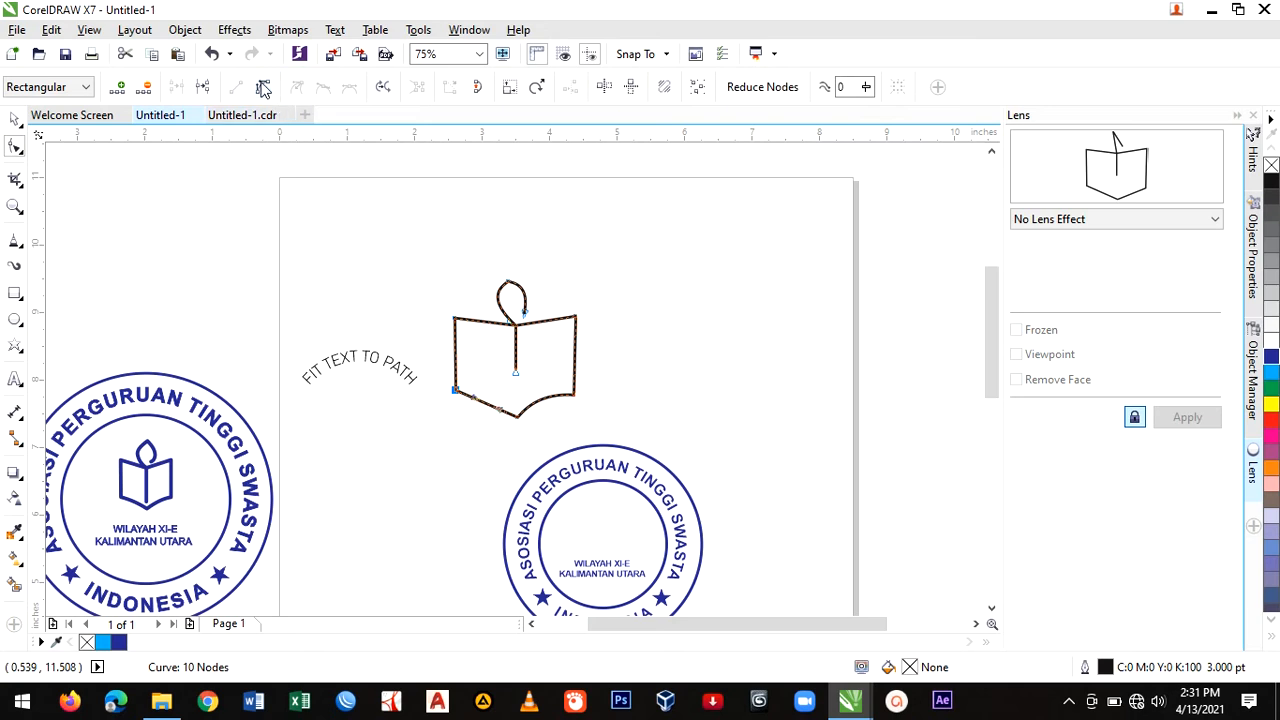
pyautogui.moveTo(483, 400); pyautogui.dragTo(488, 397)
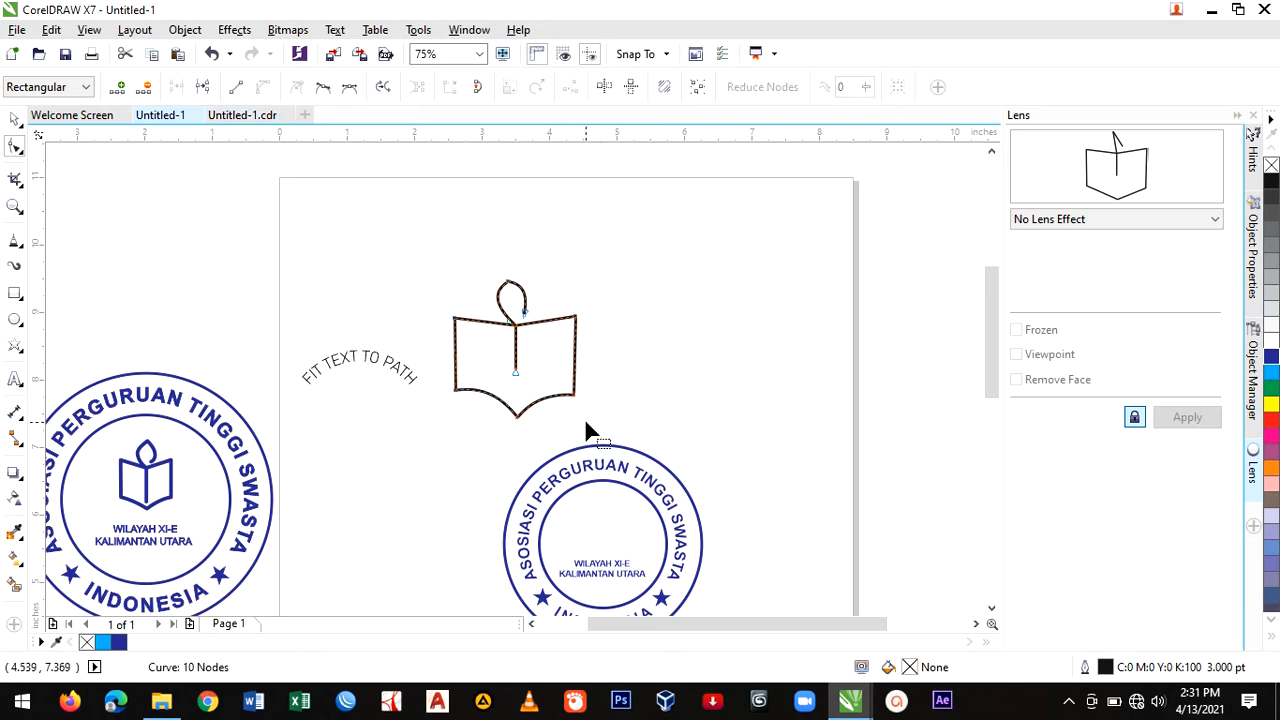
# Move the book's right and left sides inward, narrowing the emblem to about 1.32 in wide.
pyautogui.moveTo(586, 420); pyautogui.dragTo(567, 302)
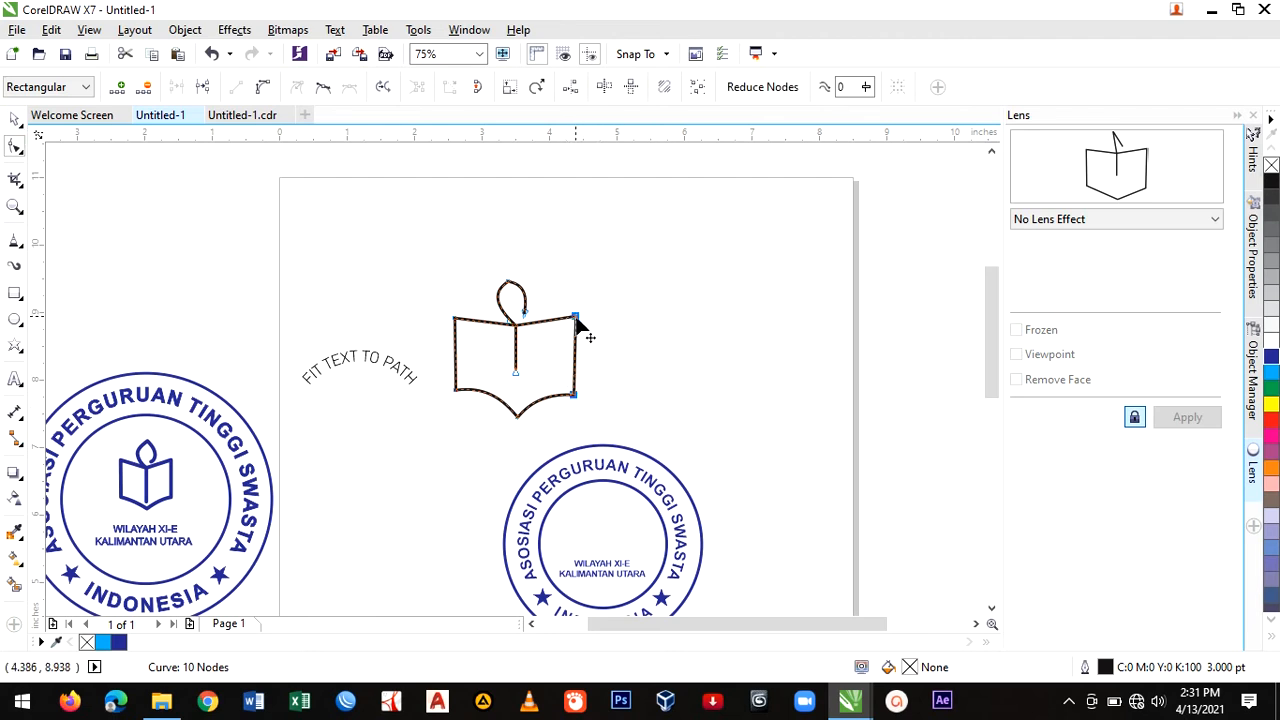
pyautogui.moveTo(577, 320); pyautogui.dragTo(562, 321)
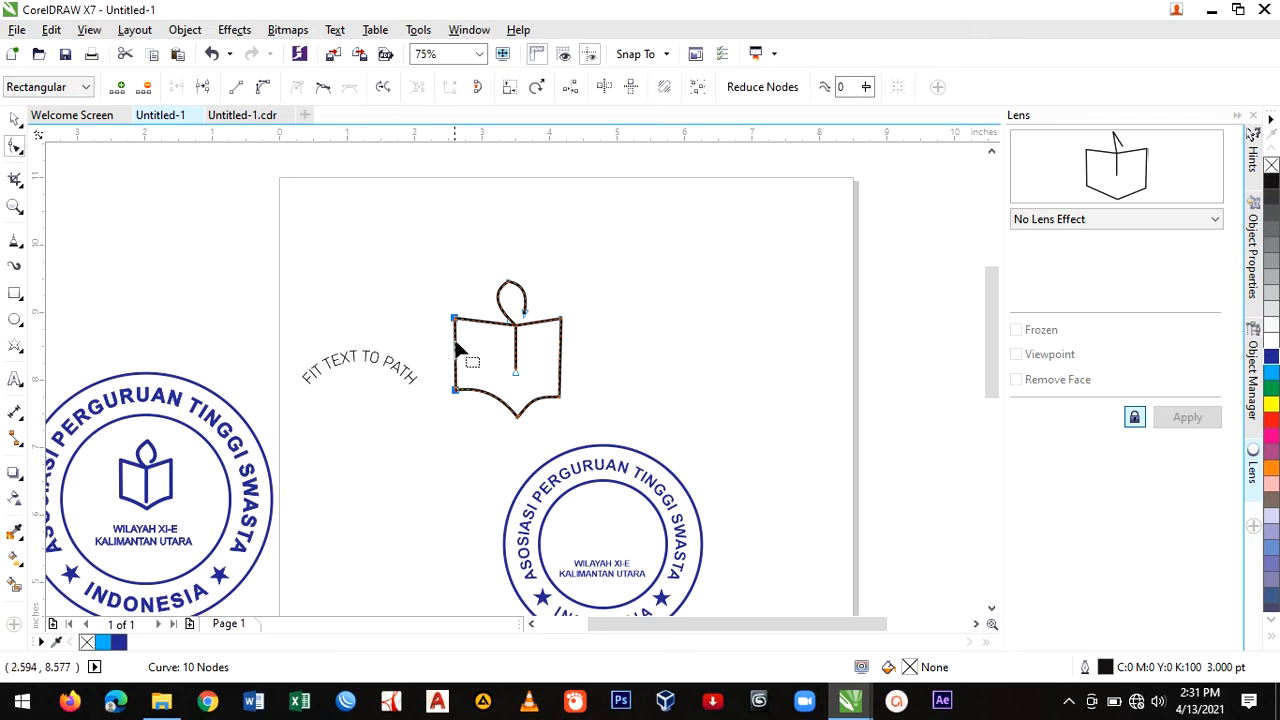
pyautogui.moveTo(456, 320); pyautogui.dragTo(473, 322)
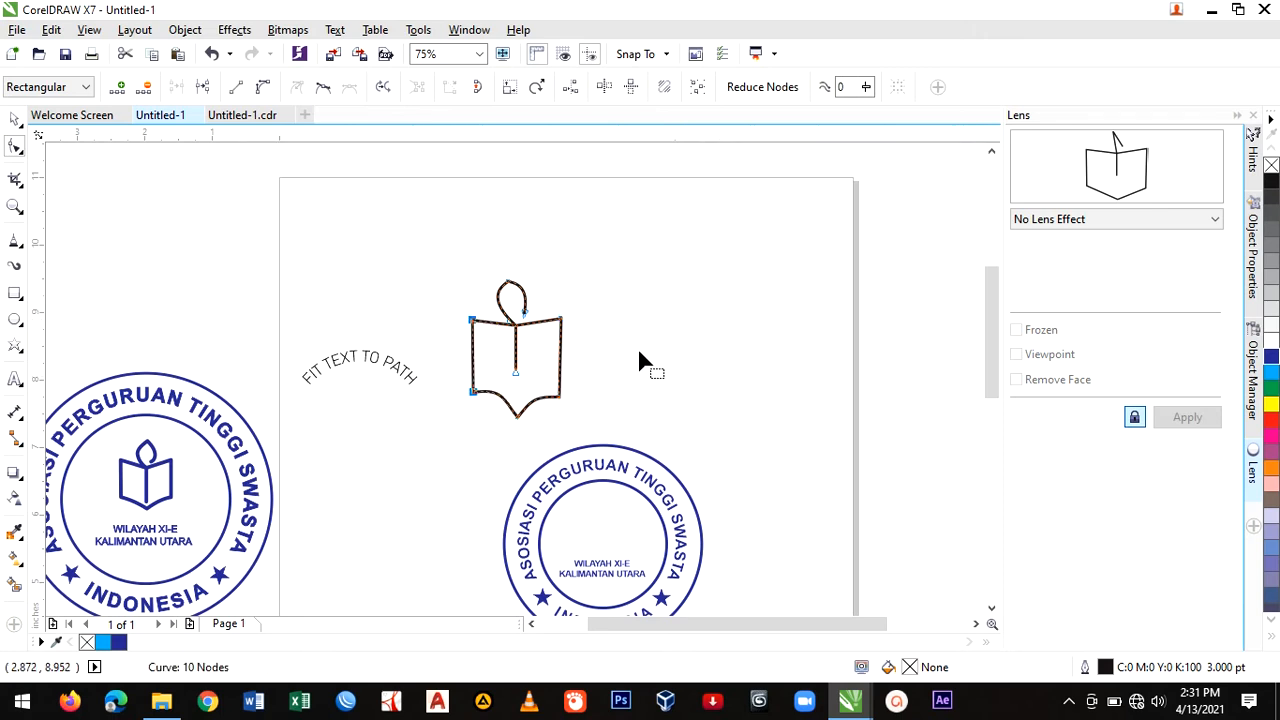
# Lower the book's two bottom corner nodes slightly to flatten the curved bottom edges.
pyautogui.click(575, 368)
pyautogui.click(517, 418)
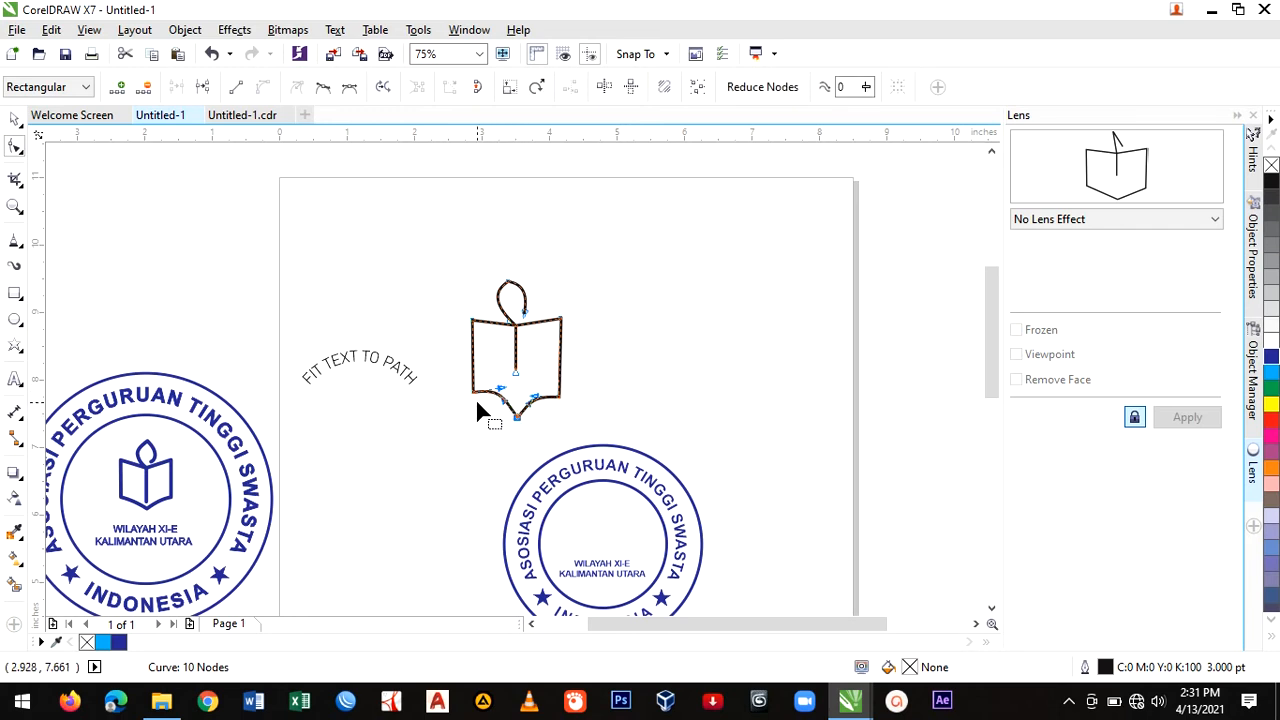
pyautogui.moveTo(476, 394); pyautogui.dragTo(475, 403)
pyautogui.click(559, 398)
pyautogui.moveTo(559, 404); pyautogui.dragTo(555, 417)
pyautogui.scroll(2, 560, 400)
pyautogui.click(588, 395)
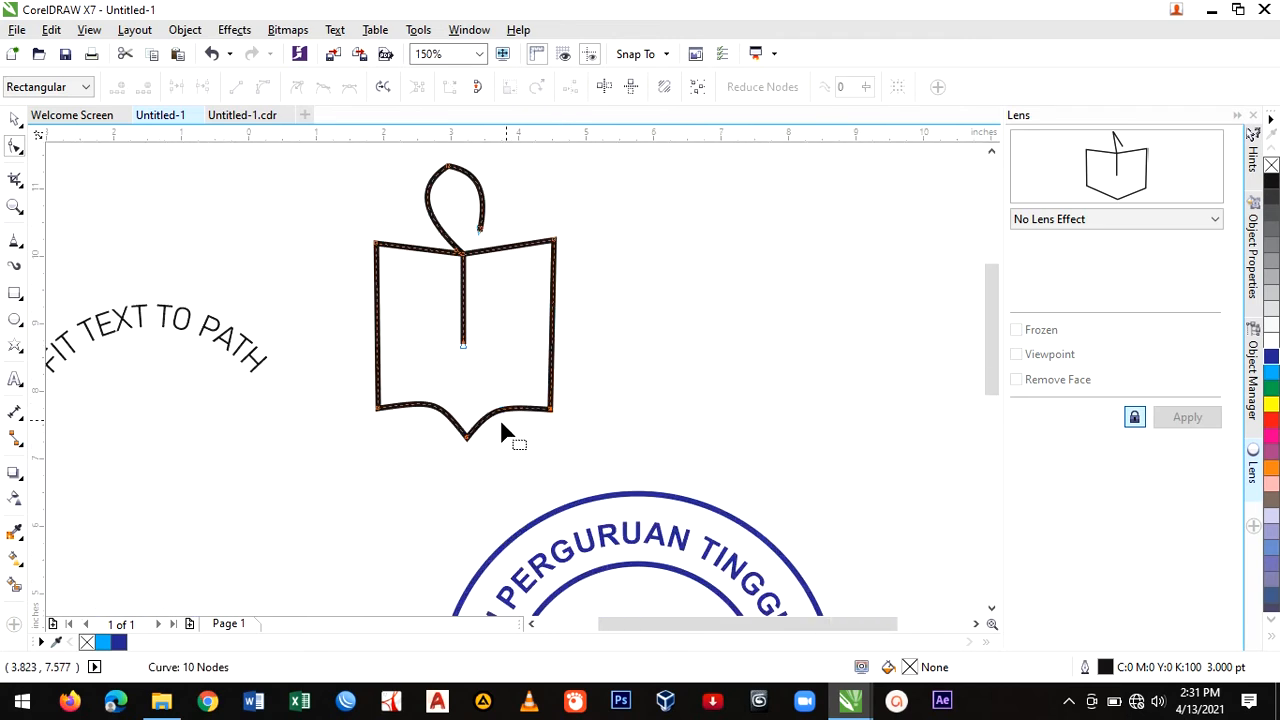
pyautogui.scroll(-4, 500, 425)
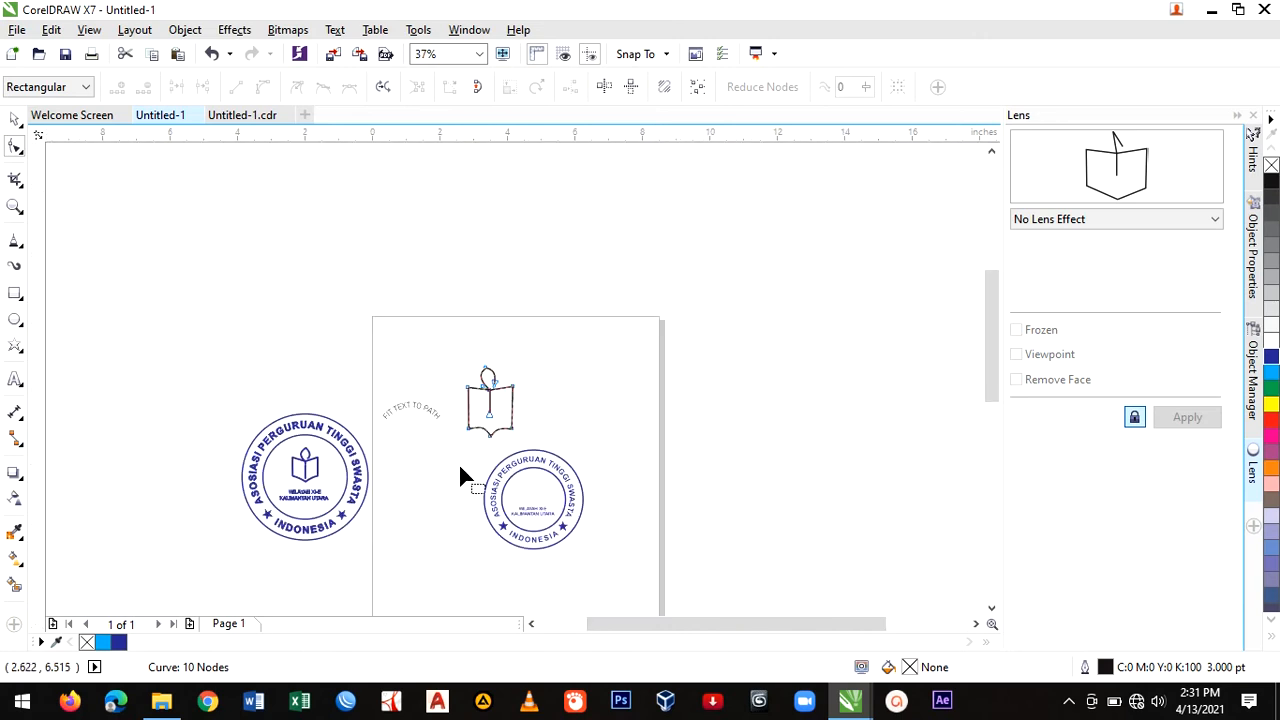
# Colour the emblem's outline with the stamp's blue and set its width to 4 pt.
pyautogui.scroll(2, 458, 466)
pyautogui.moveTo(563, 432); pyautogui.dragTo(588, 420)
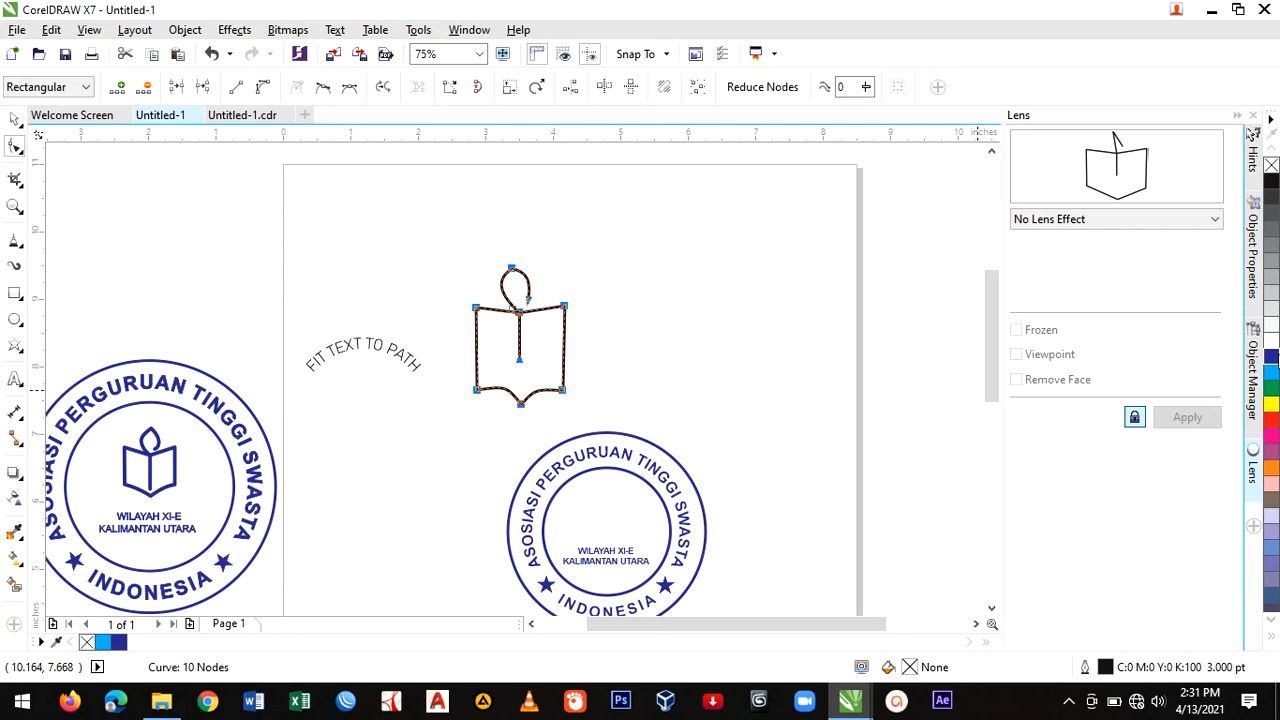
pyautogui.rightClick(1273, 358)
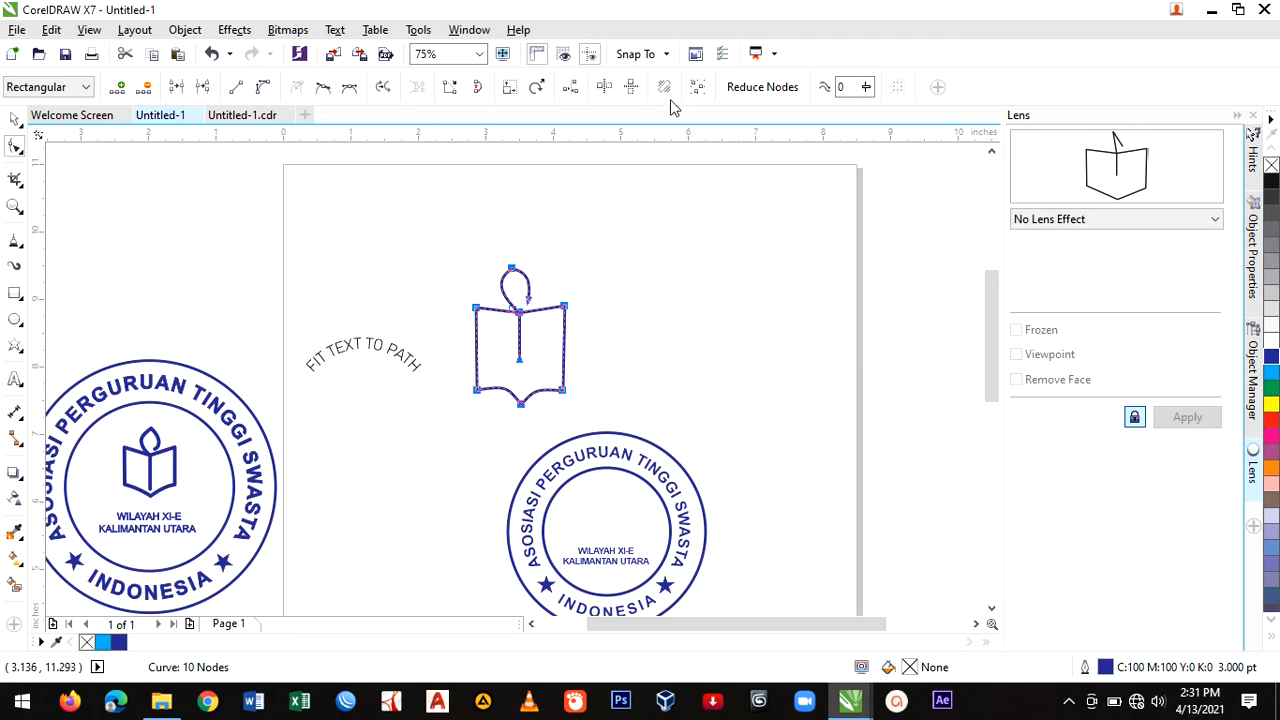
pyautogui.click(15, 119)
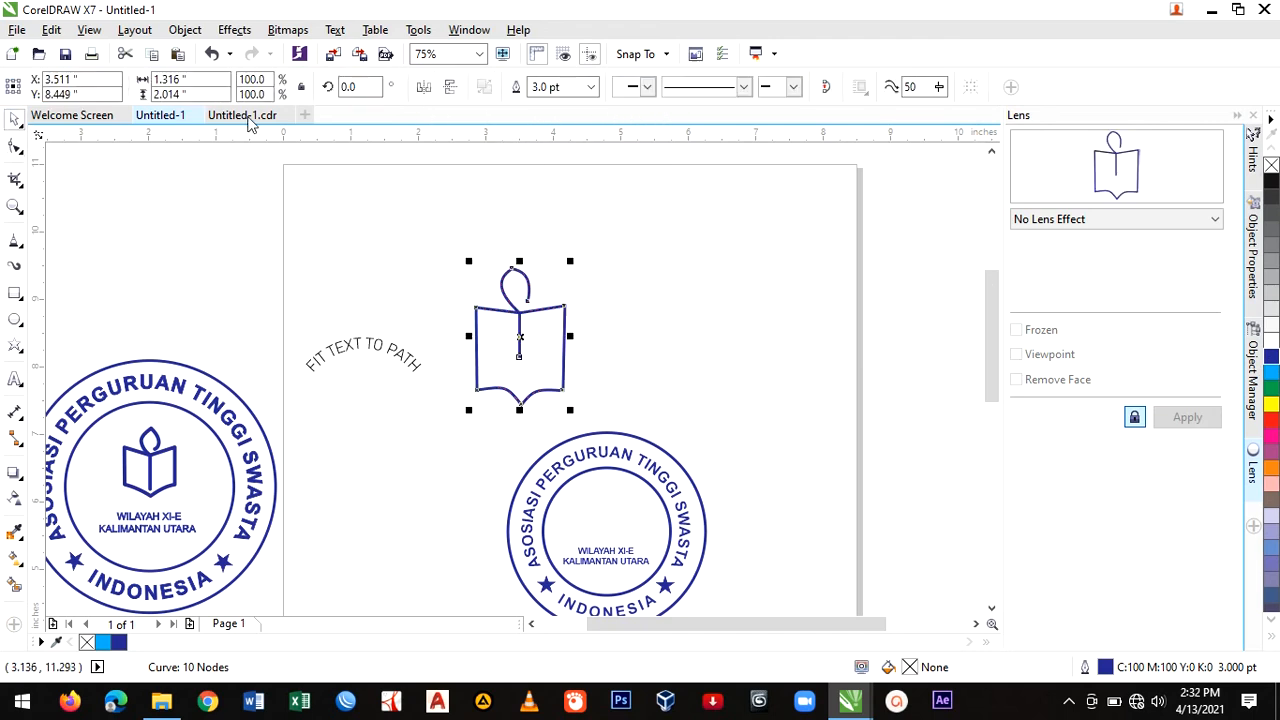
pyautogui.click(590, 90)
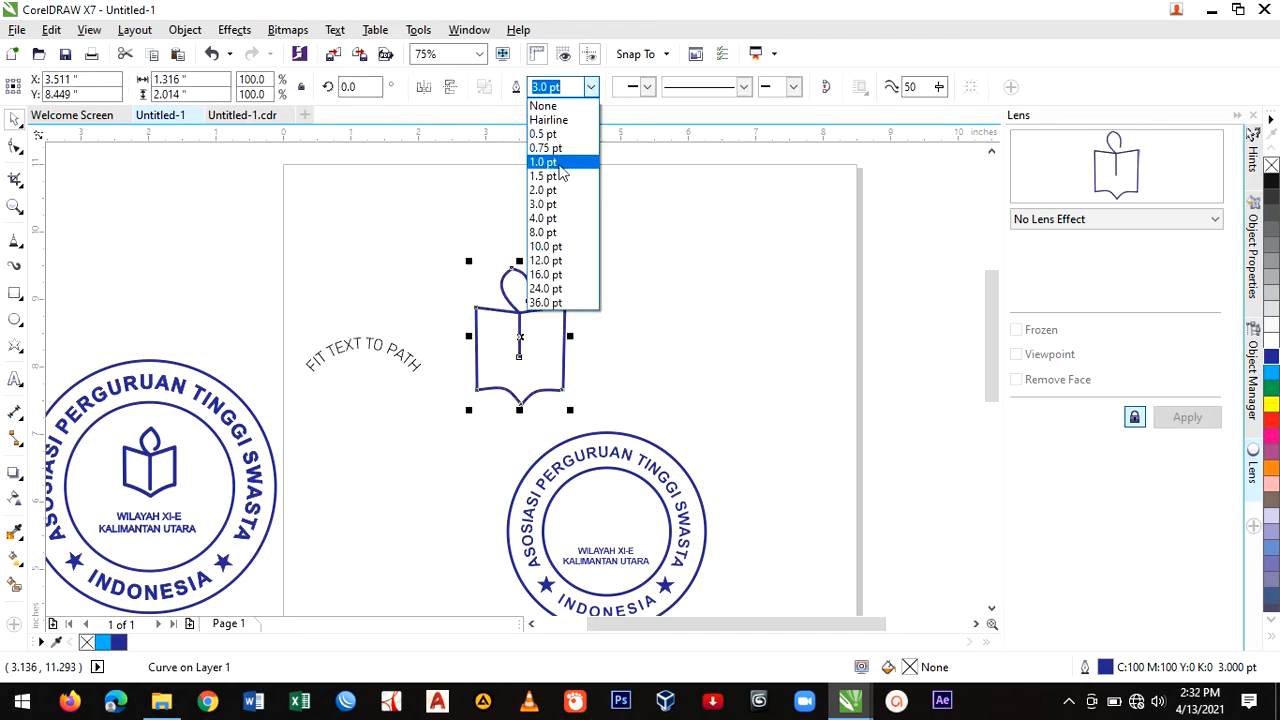
pyautogui.click(542, 218)
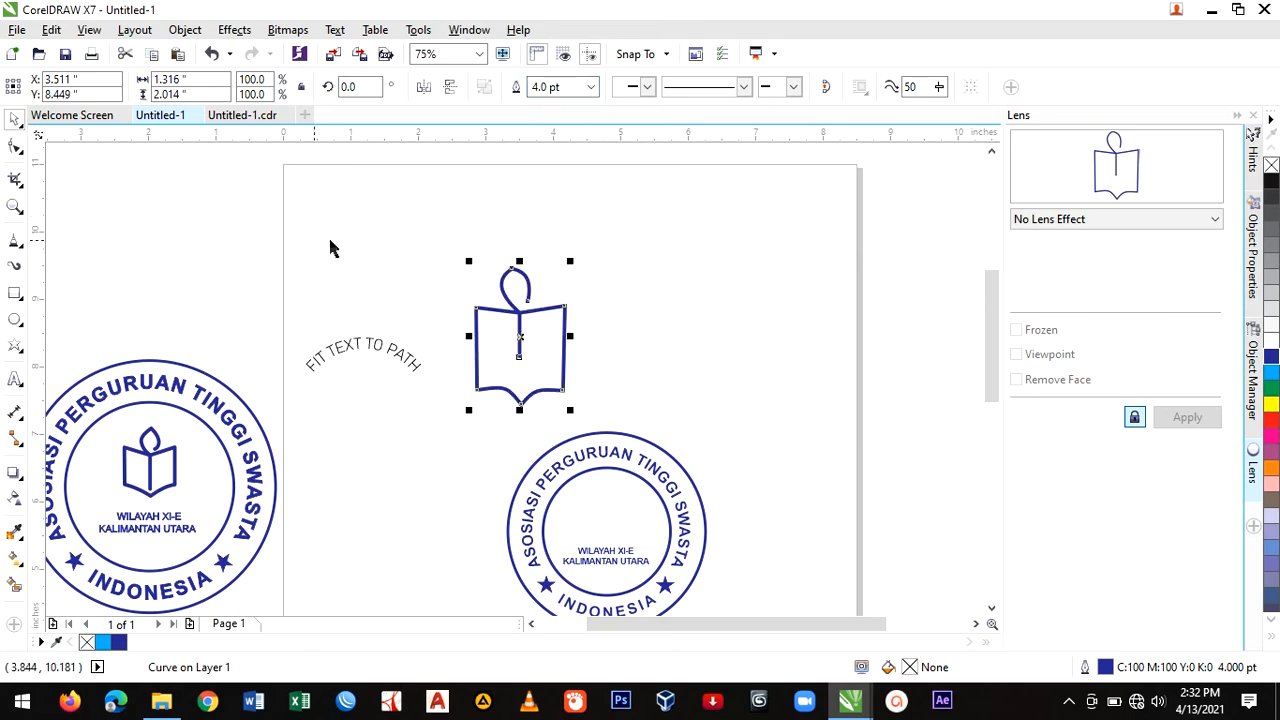
pyautogui.click(420, 228)
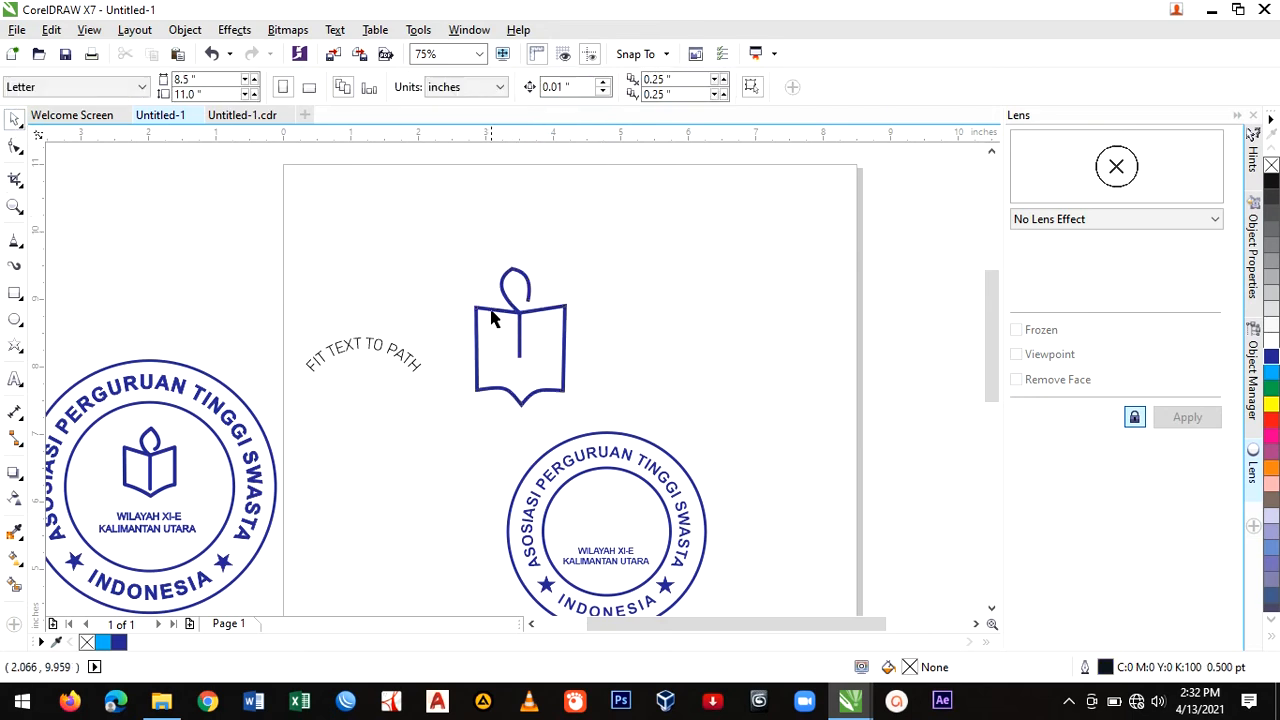
# Pull the book's two top corner nodes up and outward, widening the emblem to about 1.47 in.
pyautogui.click(480, 310)
pyautogui.click(15, 146)
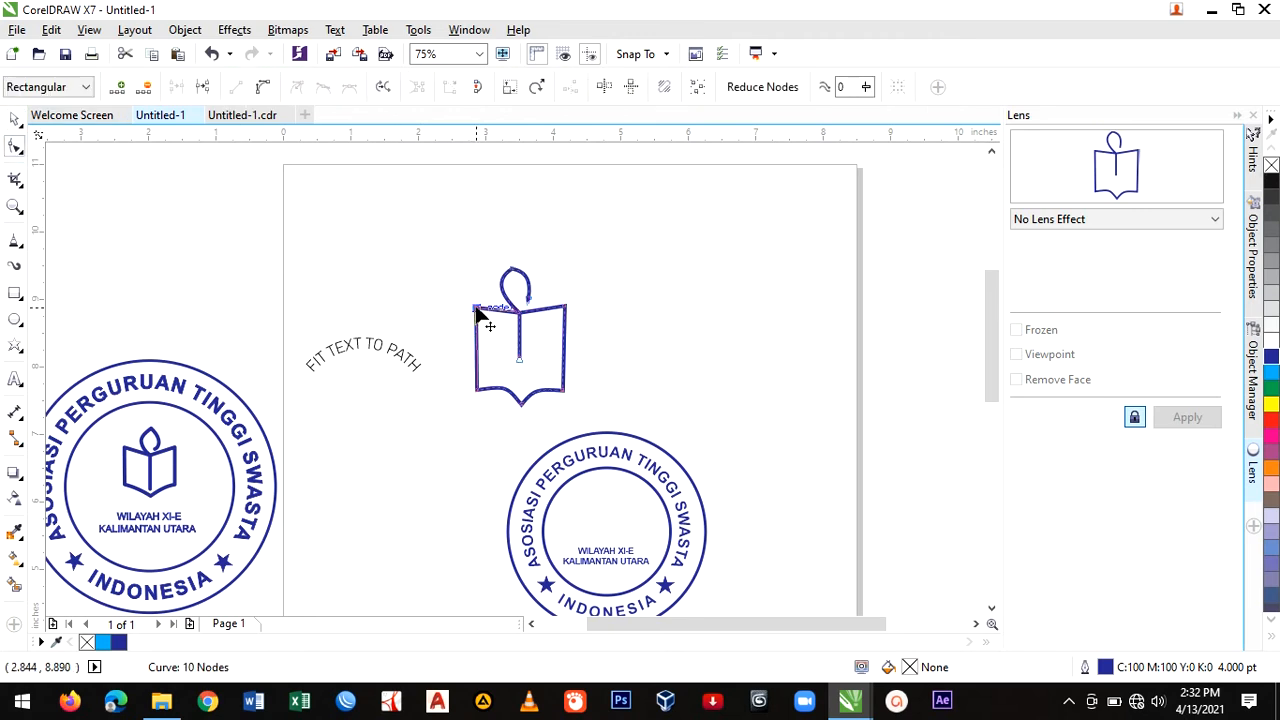
pyautogui.moveTo(476, 311); pyautogui.dragTo(471, 303)
pyautogui.moveTo(569, 312); pyautogui.dragTo(571, 300)
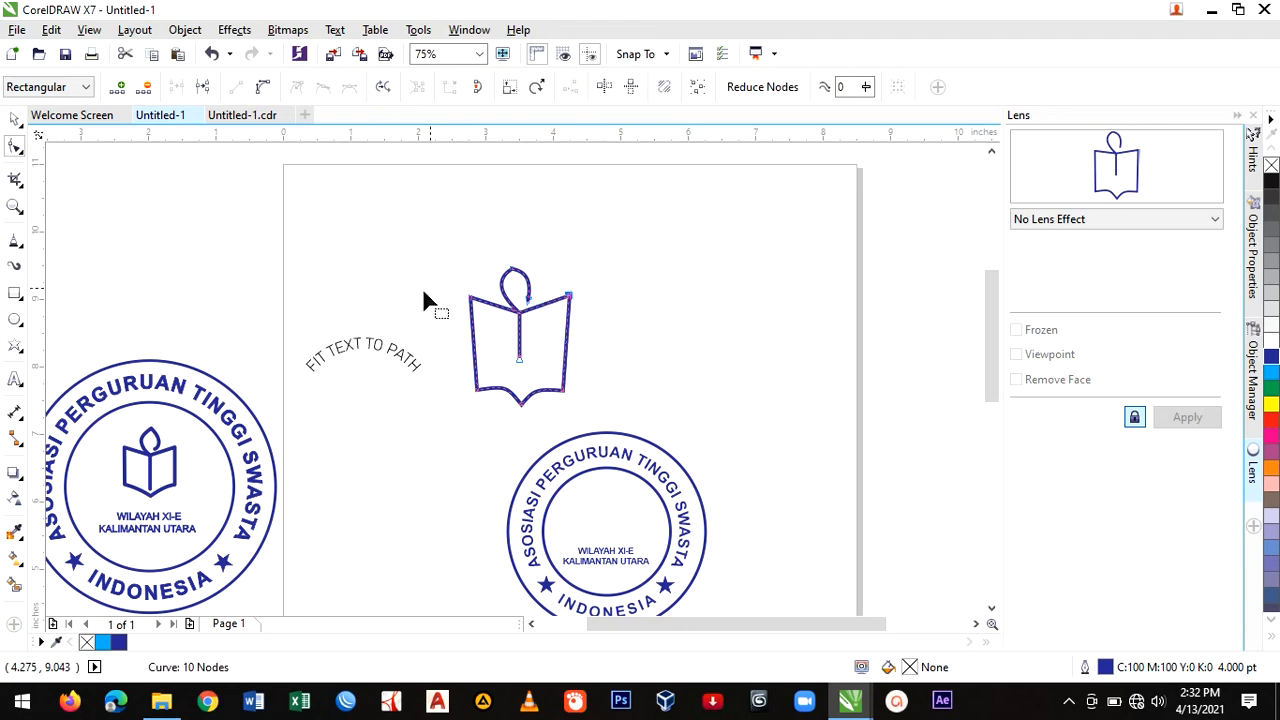
# Shorten the book by moving its two bottom corners and bottom centre point up together.
pyautogui.click(15, 119)
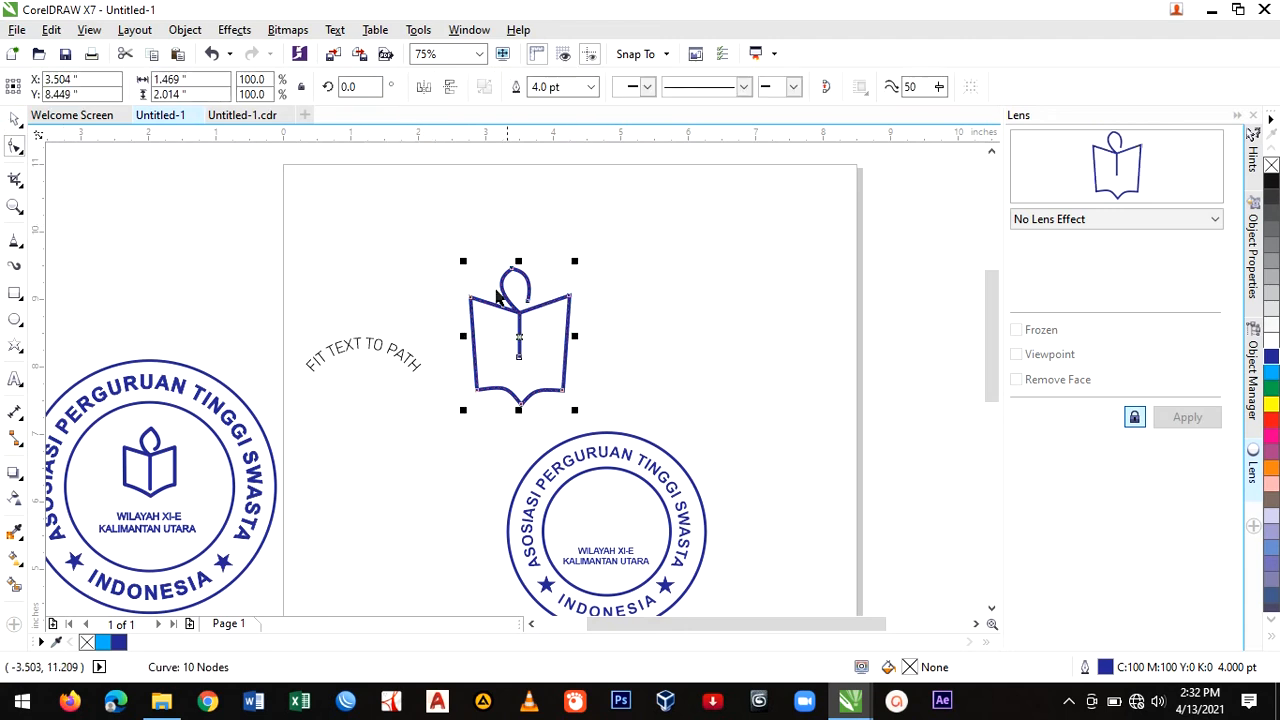
pyautogui.moveTo(400, 210); pyautogui.dragTo(608, 422)
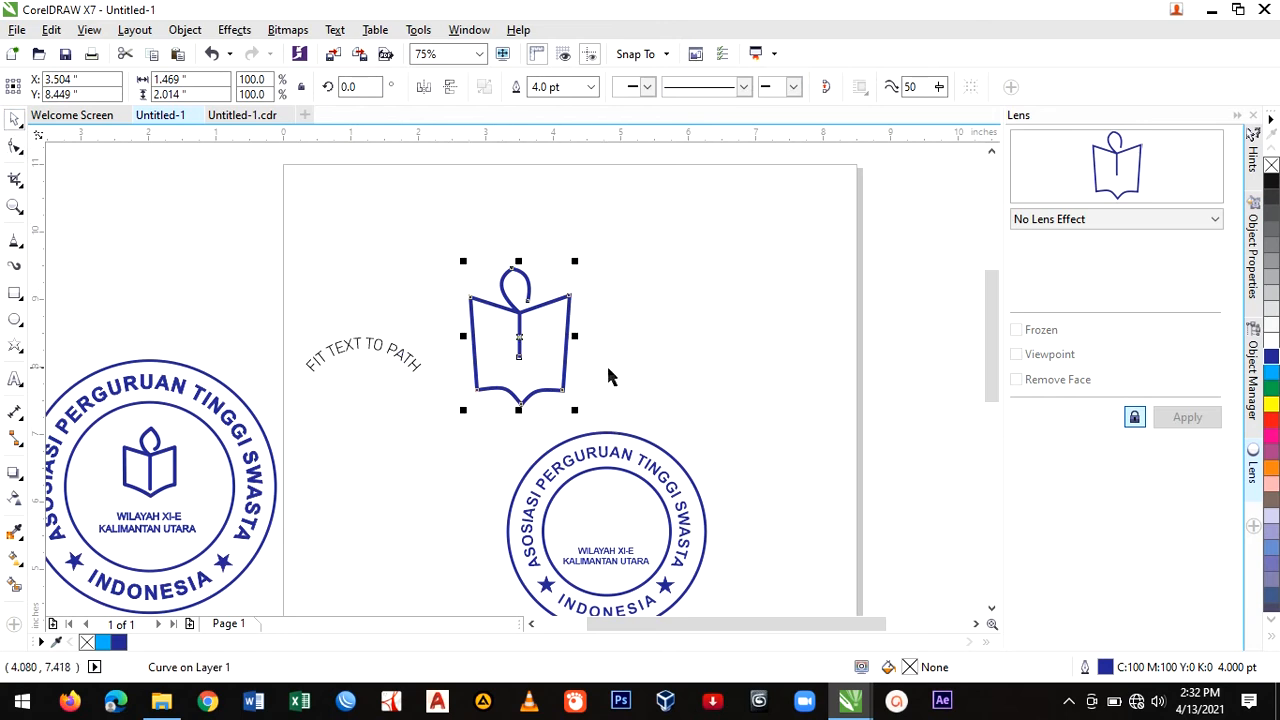
pyautogui.moveTo(429, 364); pyautogui.dragTo(609, 424)
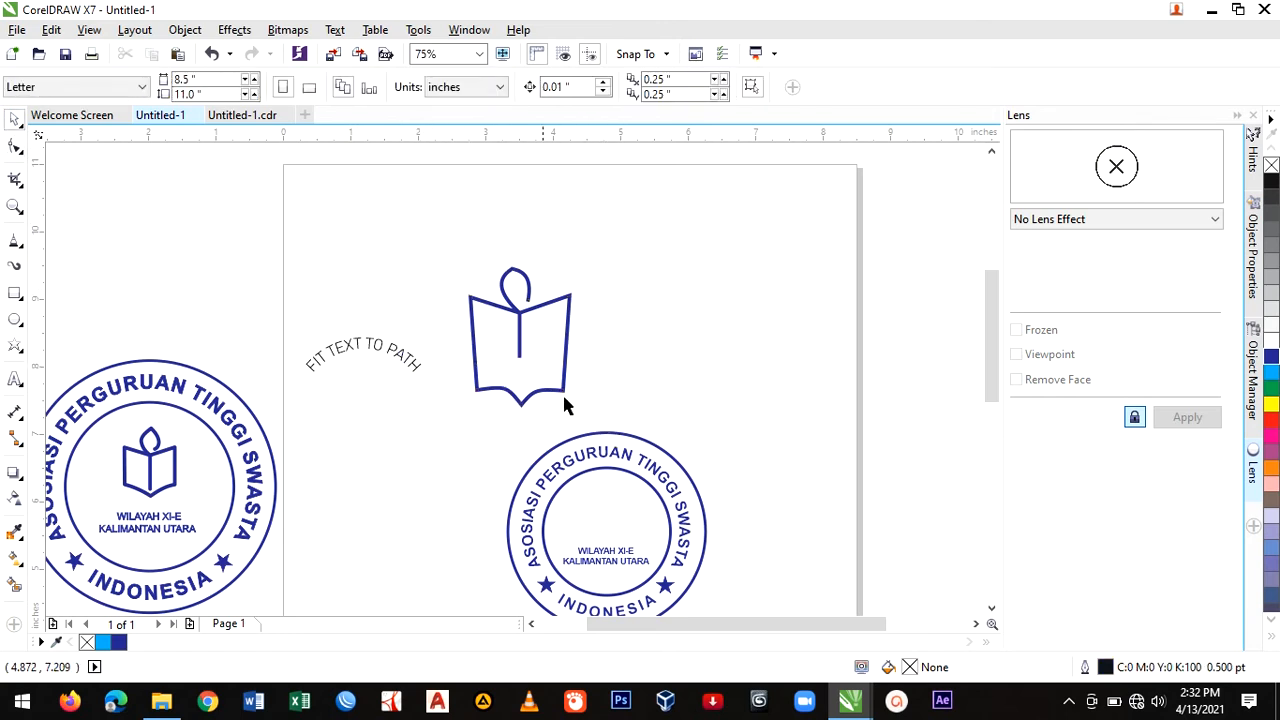
pyautogui.click(13, 147)
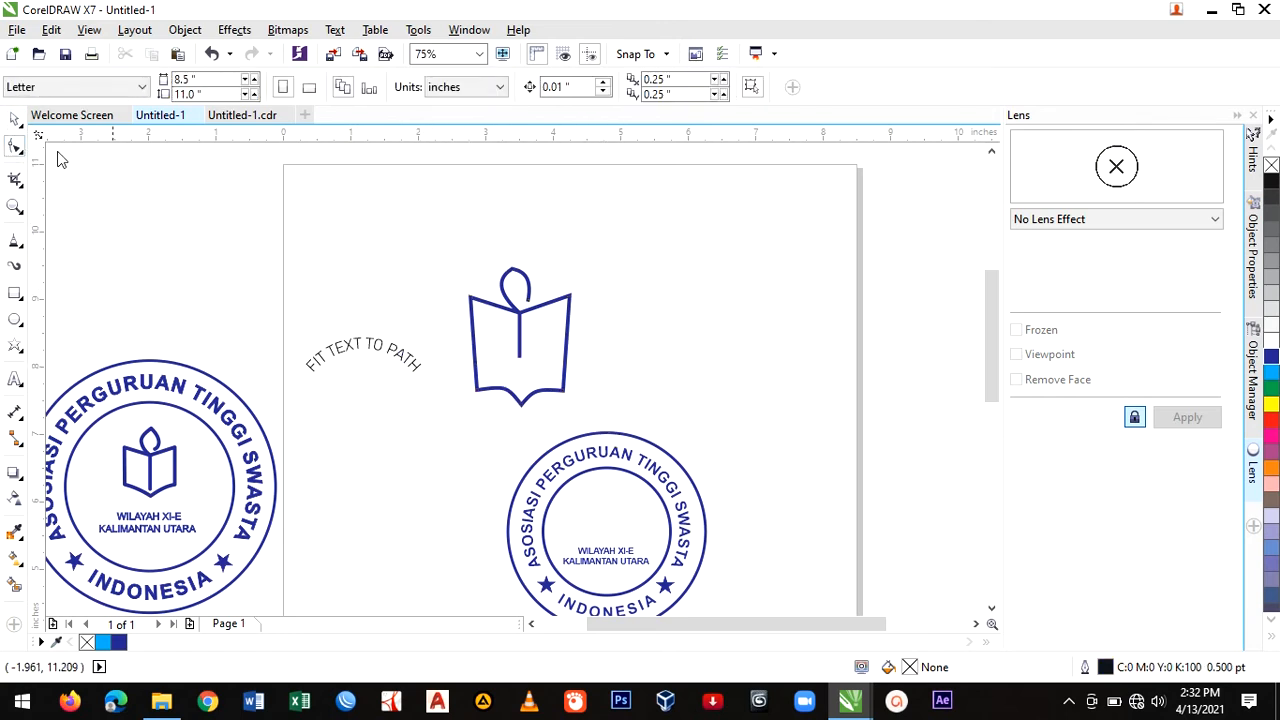
pyautogui.click(514, 403)
pyautogui.moveTo(595, 427); pyautogui.dragTo(605, 425)
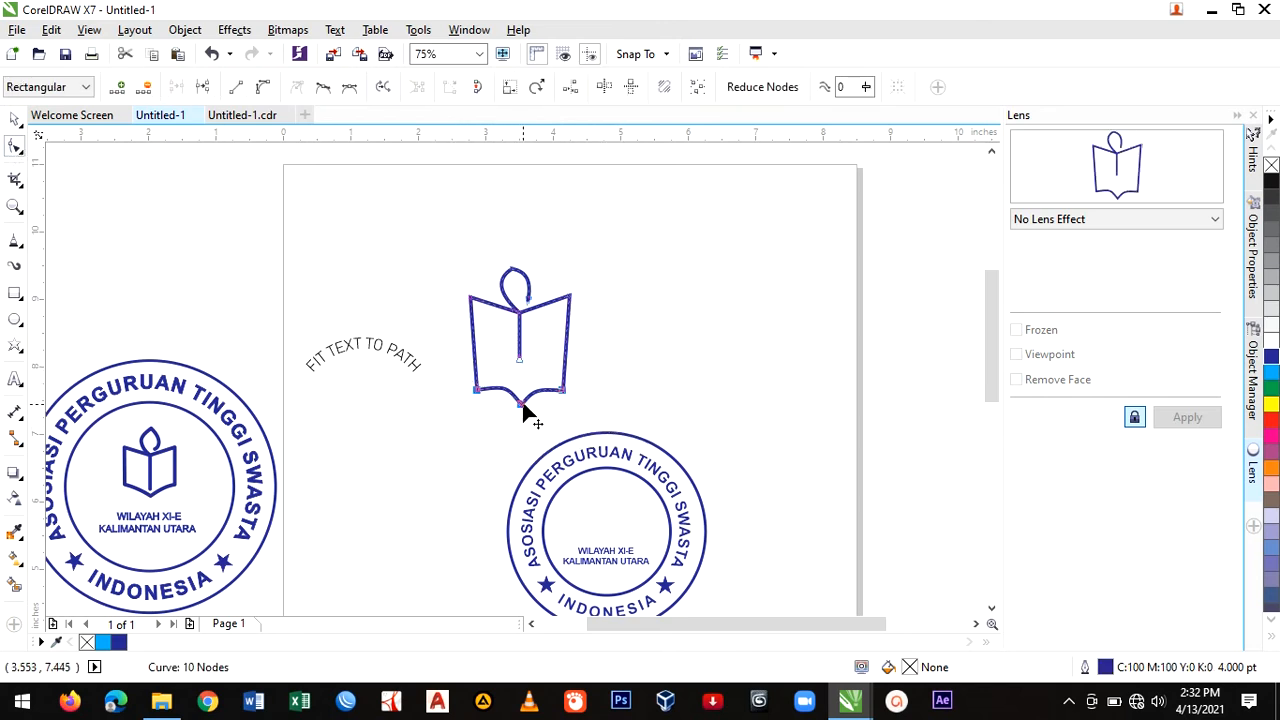
pyautogui.moveTo(520, 406); pyautogui.dragTo(524, 396)
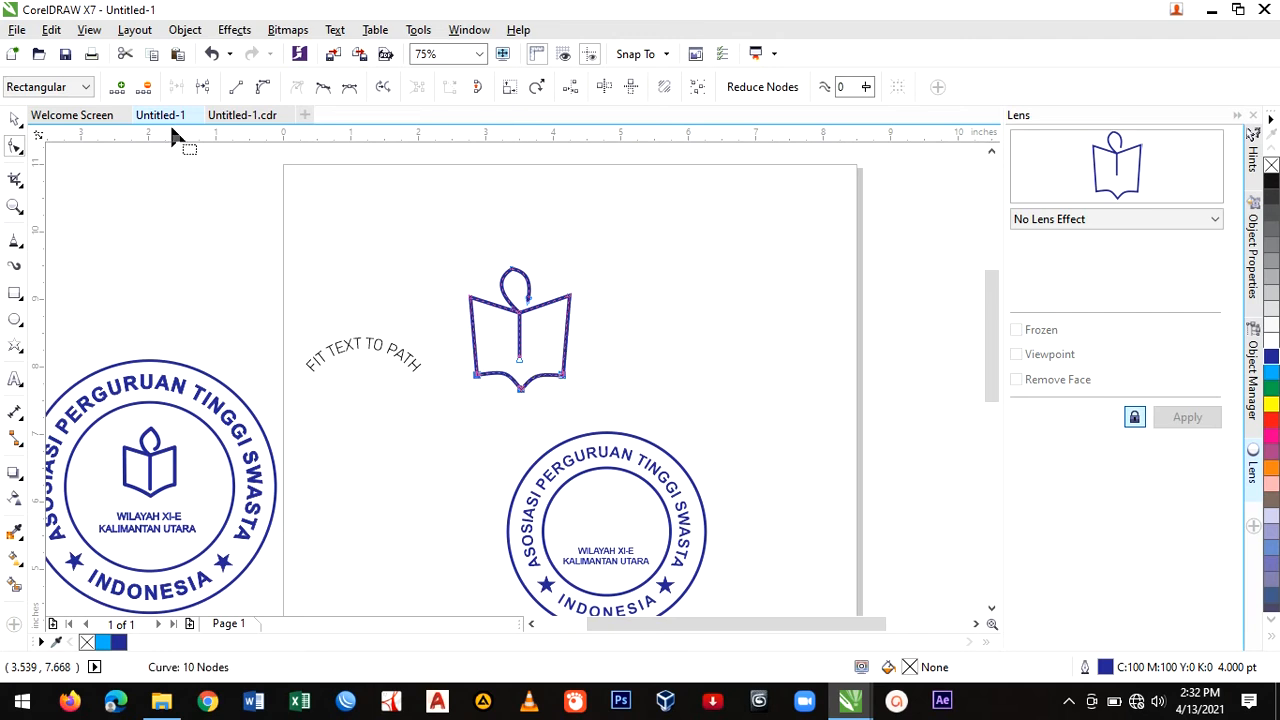
# Shrink the book-and-flame emblem to about 0.73 in wide and move it inside the new stamp's inner circle, above the centre text.
pyautogui.click(15, 119)
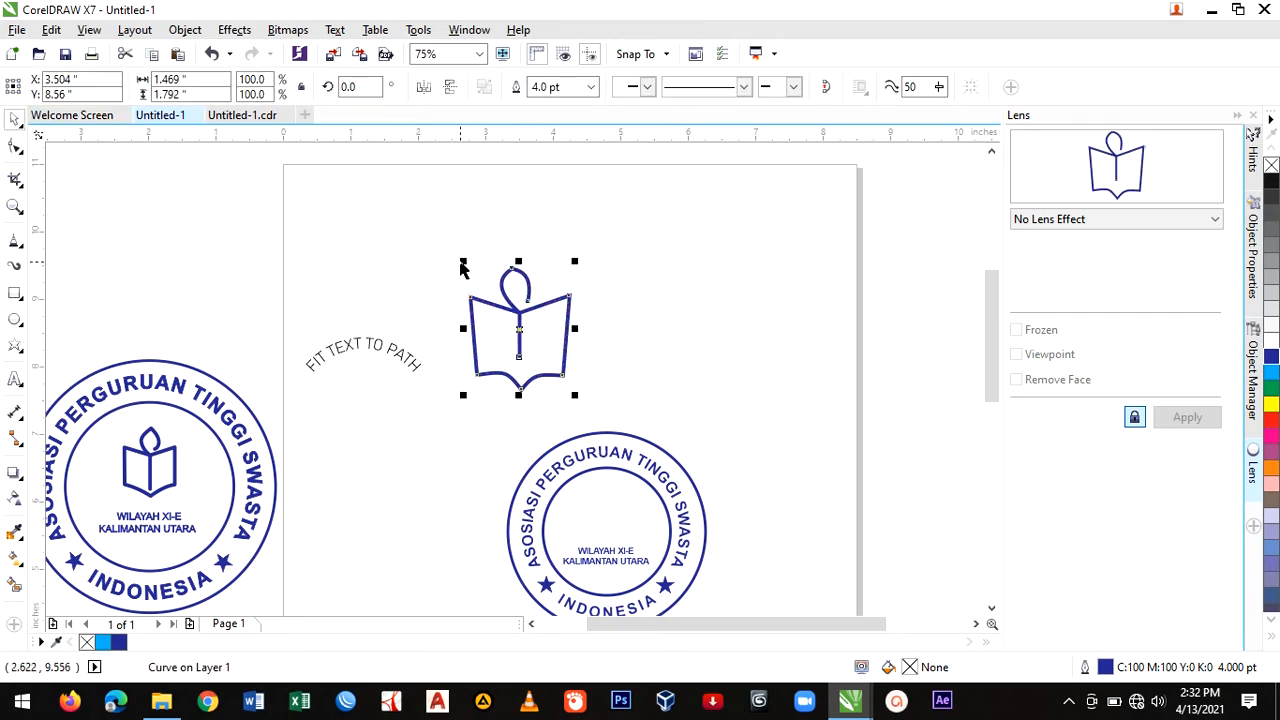
pyautogui.moveTo(462, 267); pyautogui.dragTo(497, 302)
pyautogui.moveTo(546, 358); pyautogui.dragTo(617, 512)
pyautogui.moveTo(644, 452); pyautogui.dragTo(620, 513)
# Reduce the emblem to about 0.65 in wide and position it midway above the WILAYAH XI-E text.
pyautogui.scroll(3, 638, 529)
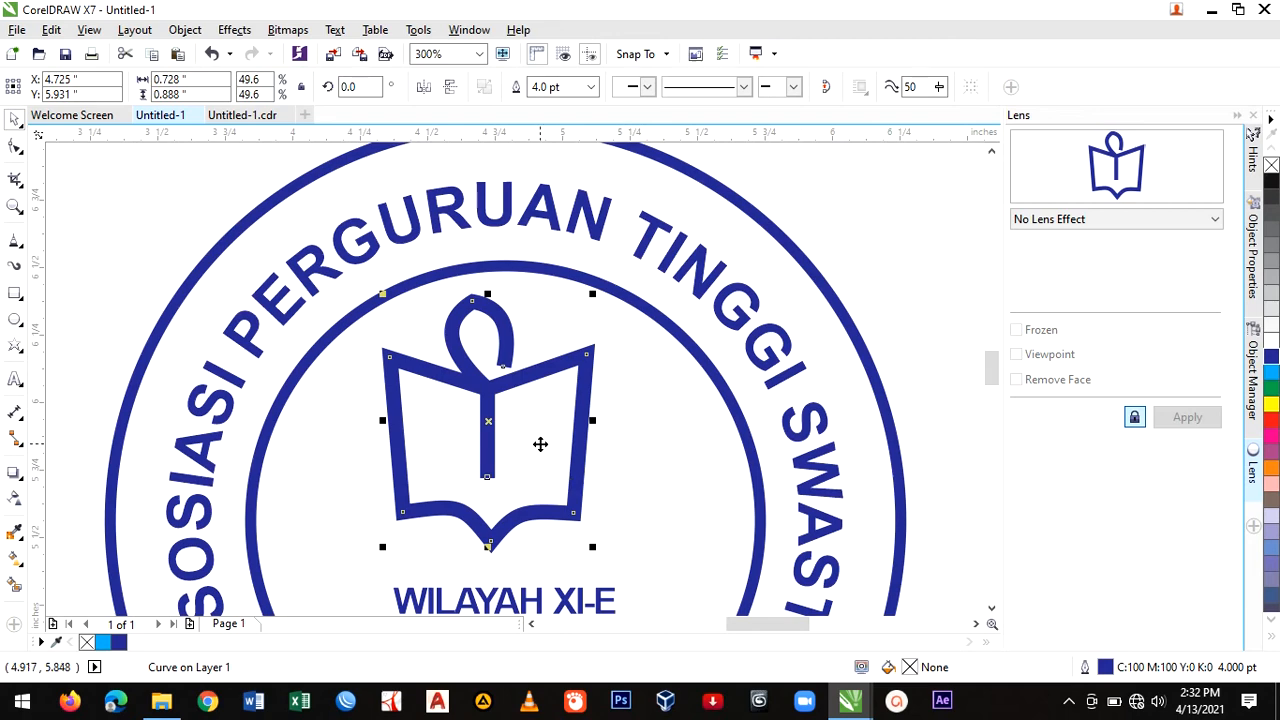
pyautogui.moveTo(537, 443); pyautogui.dragTo(557, 455)
pyautogui.scroll(-2, 556, 443)
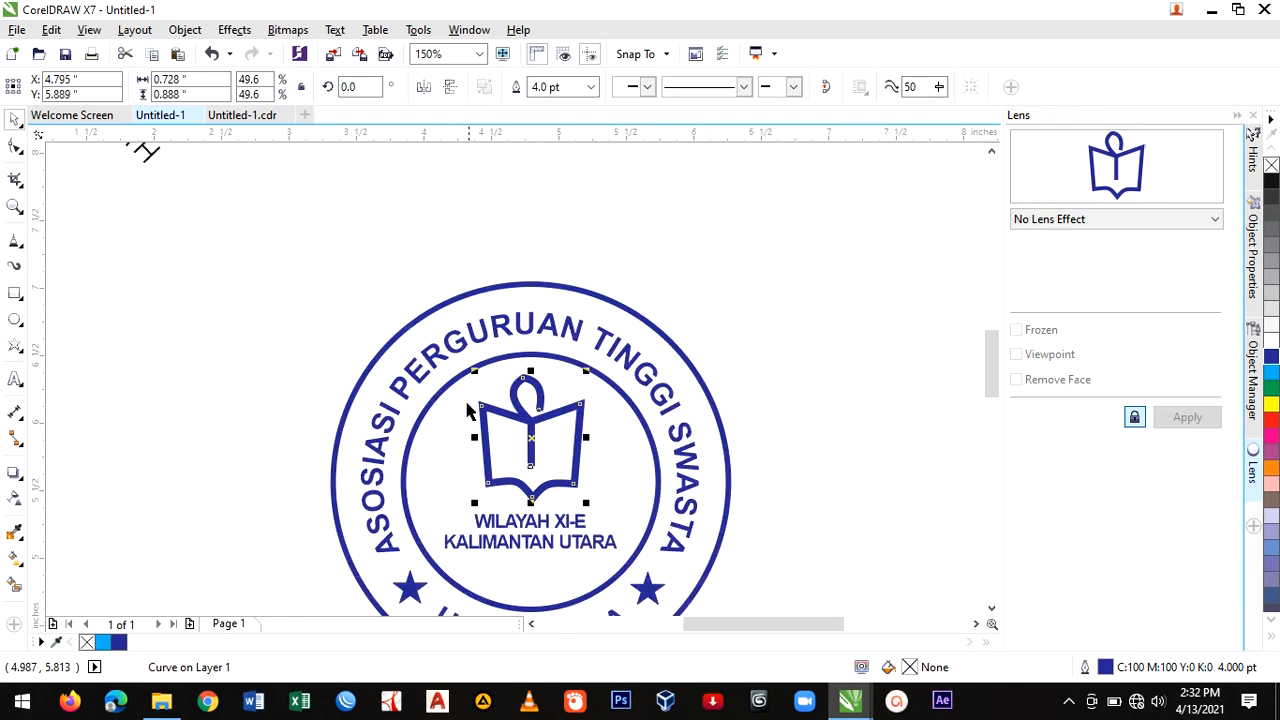
pyautogui.moveTo(476, 369); pyautogui.dragTo(486, 386)
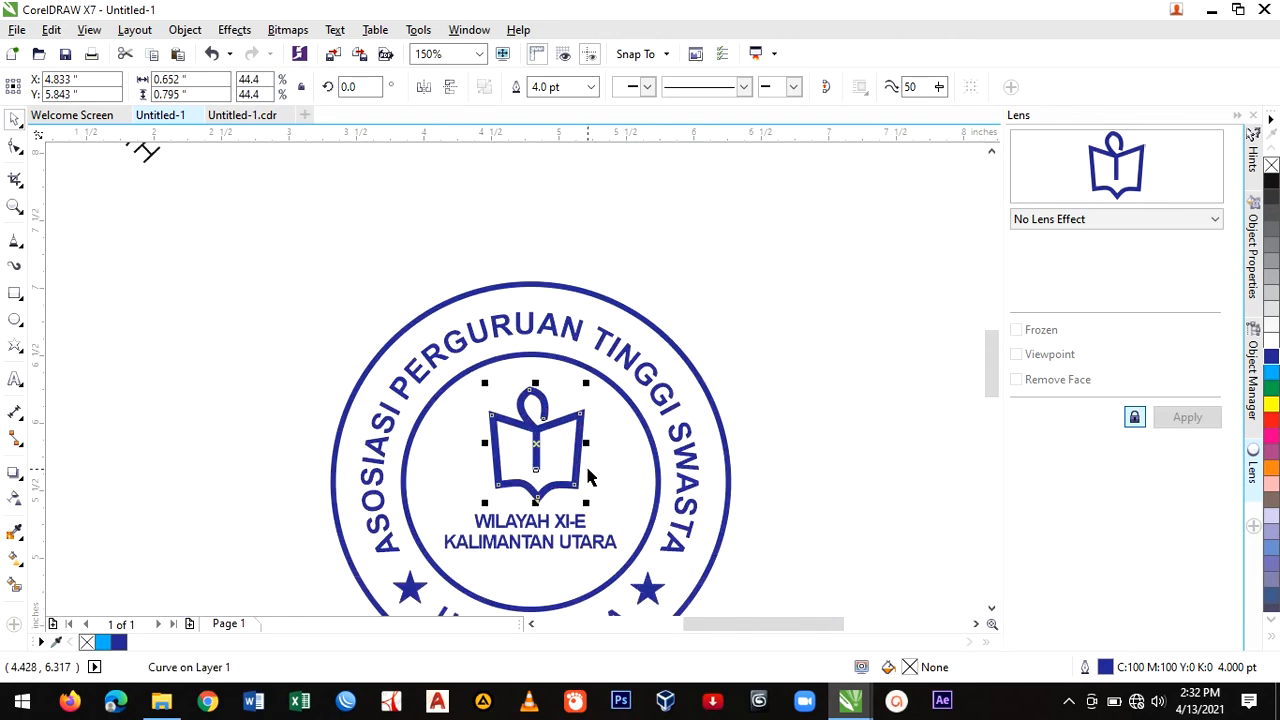
pyautogui.moveTo(566, 460); pyautogui.dragTo(561, 459)
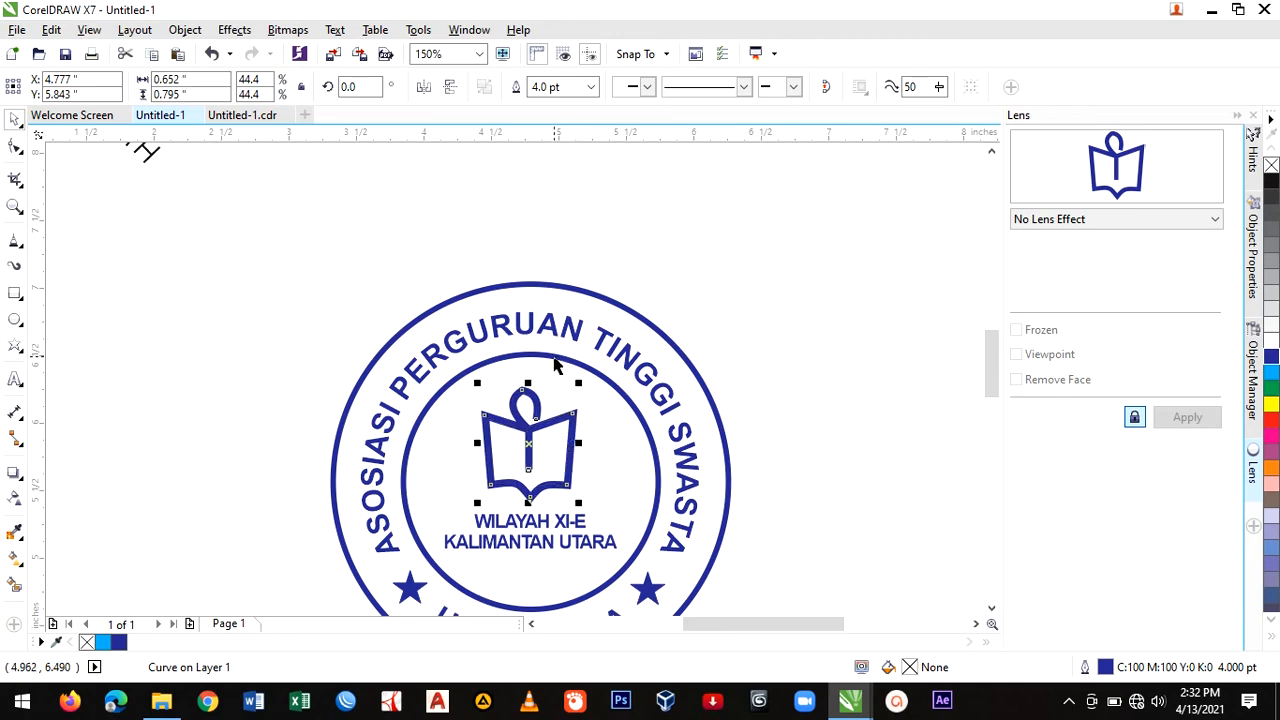
# Try to align the stamp's inner circle with the centre text.
pyautogui.click(555, 357)
pyautogui.keyDown('shift'); pyautogui.click(551, 488); pyautogui.keyUp('shift')
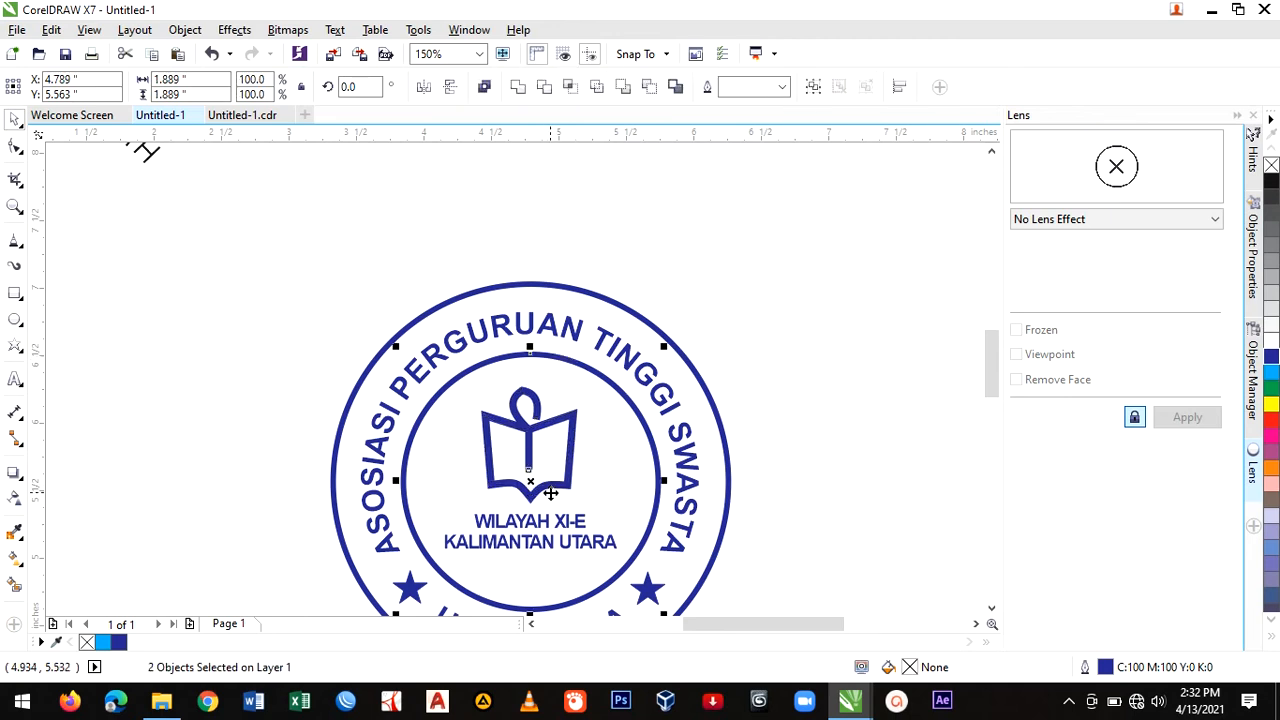
pyautogui.keyDown('shift'); pyautogui.click(551, 484); pyautogui.keyUp('shift')
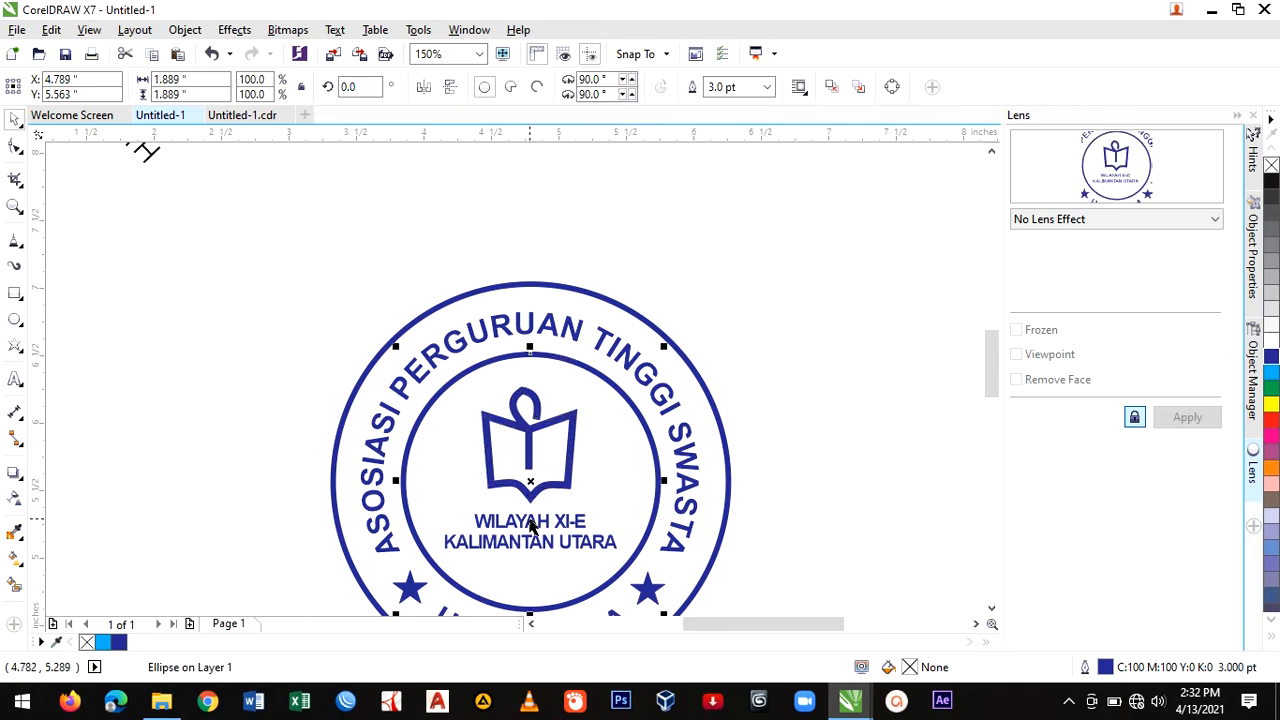
pyautogui.keyDown('shift'); pyautogui.click(532, 524); pyautogui.keyUp('shift')
pyautogui.press('Down')
pyautogui.press('Down')
pyautogui.press('Down')
pyautogui.press('Down')
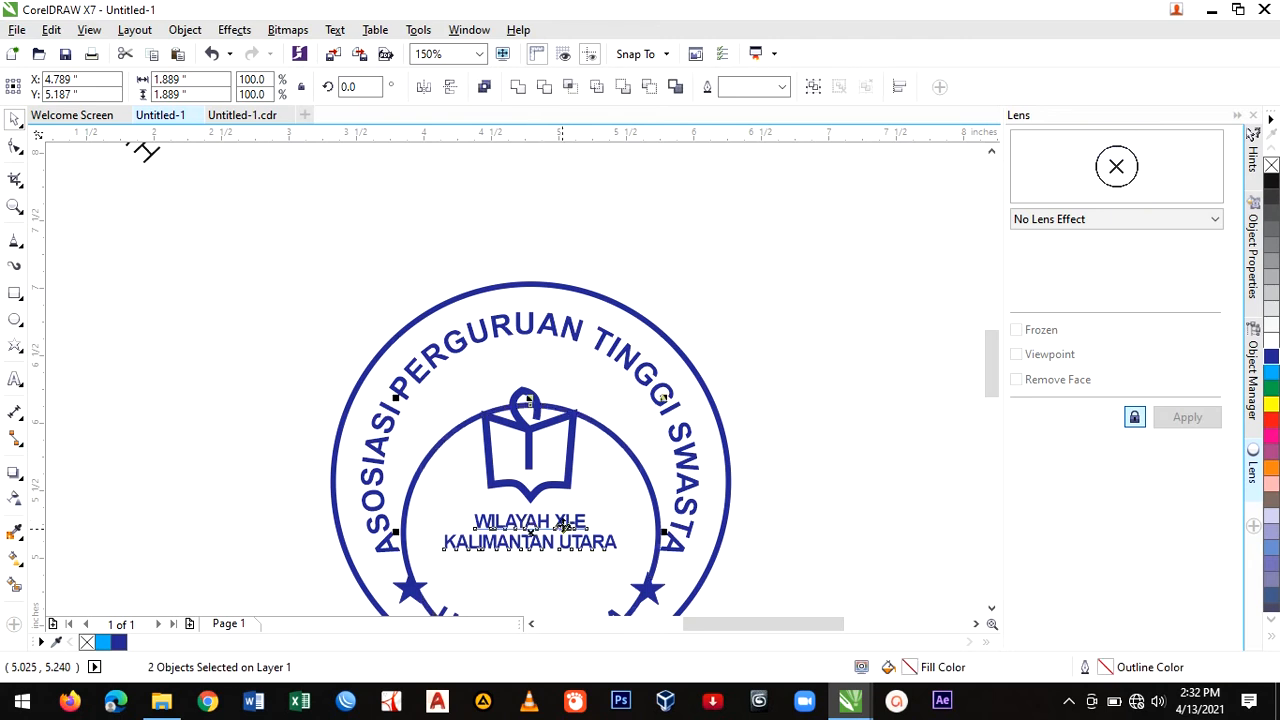
pyautogui.hotkey('ctrl', 'z')
pyautogui.press('c')
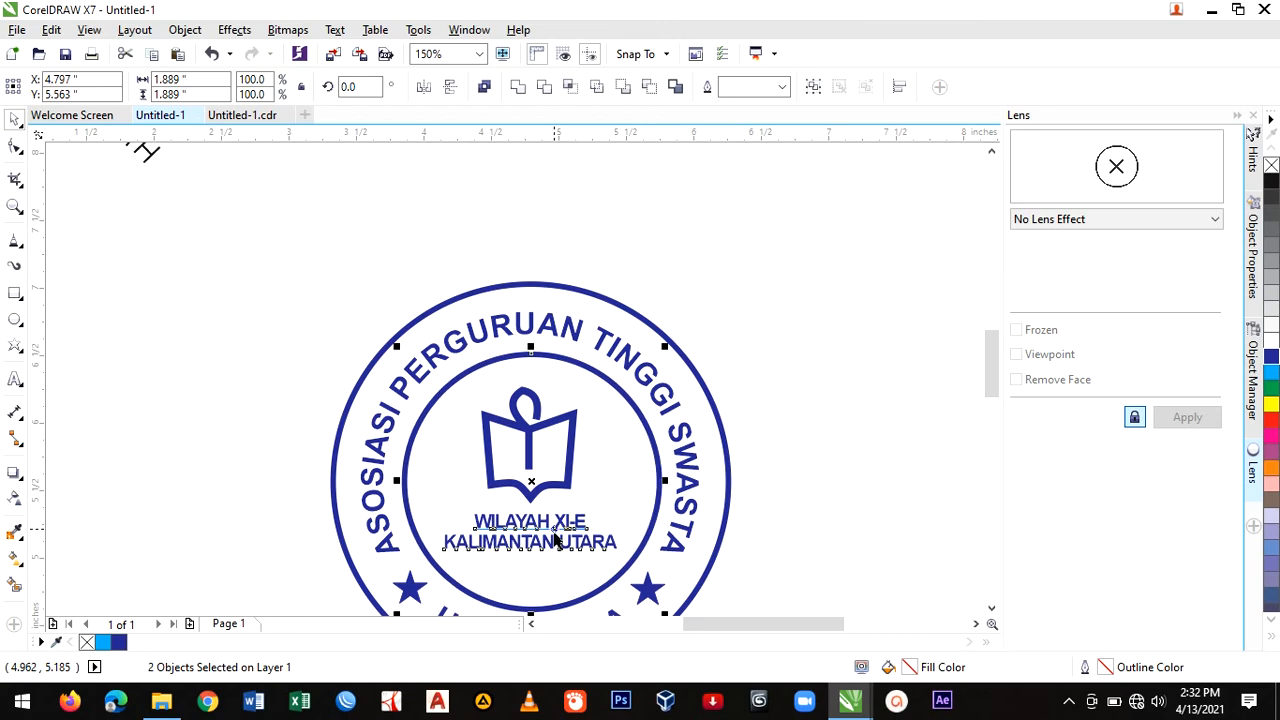
pyautogui.hotkey('ctrl', 'z')
pyautogui.click(806, 465)
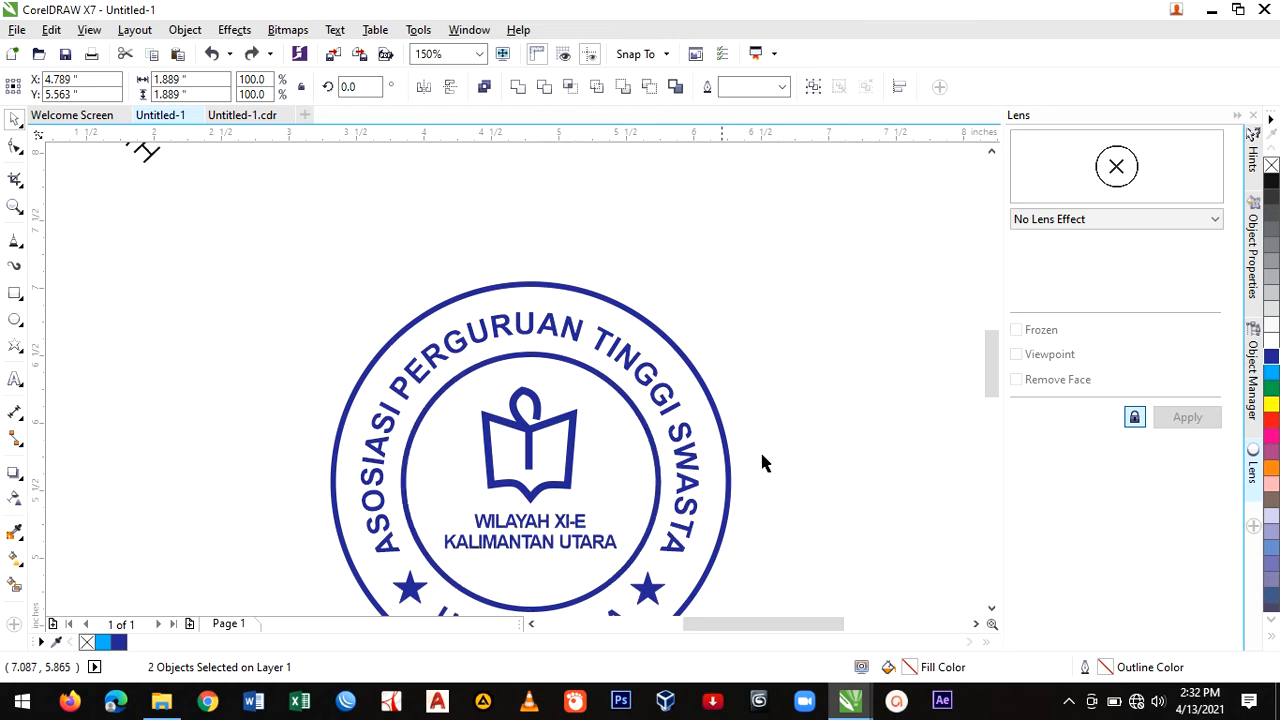
# Try to centre the stamp's inner circle horizontally on the emblem.
pyautogui.click(565, 543)
pyautogui.keyDown('ctrl'); pyautogui.click(556, 490); pyautogui.keyUp('ctrl')
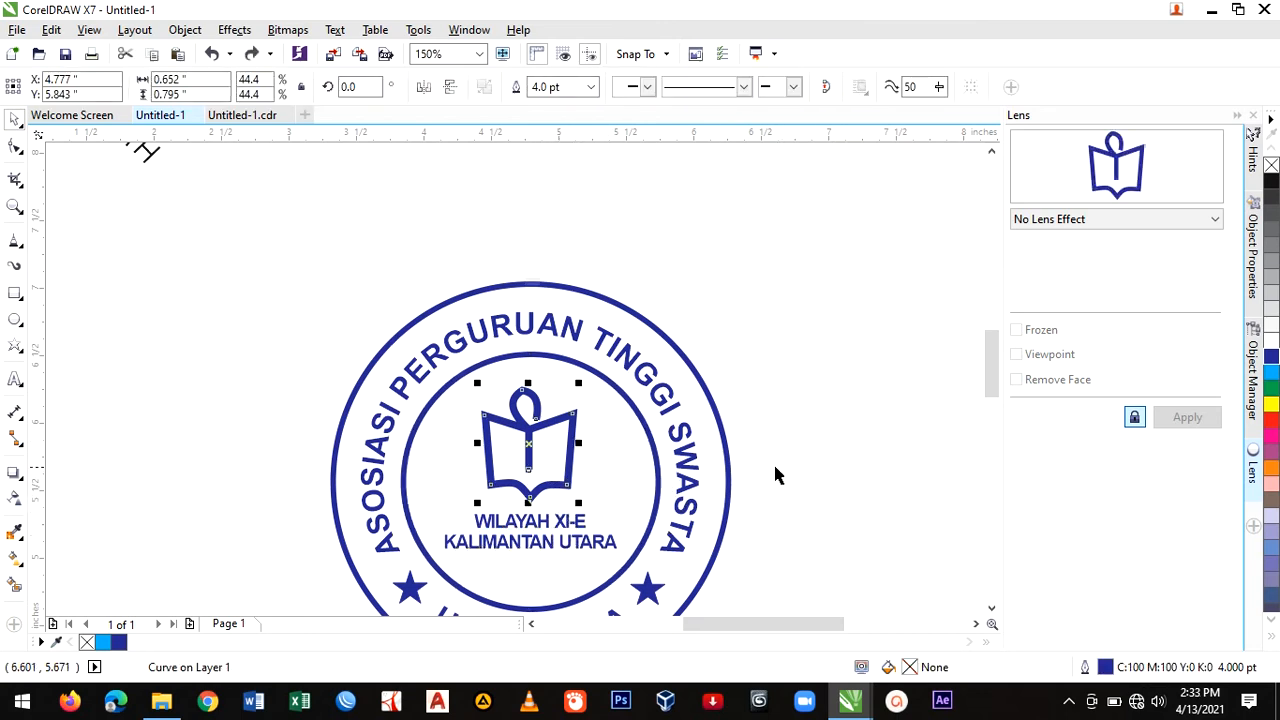
pyautogui.click(791, 388)
pyautogui.scroll(-2, 786, 403)
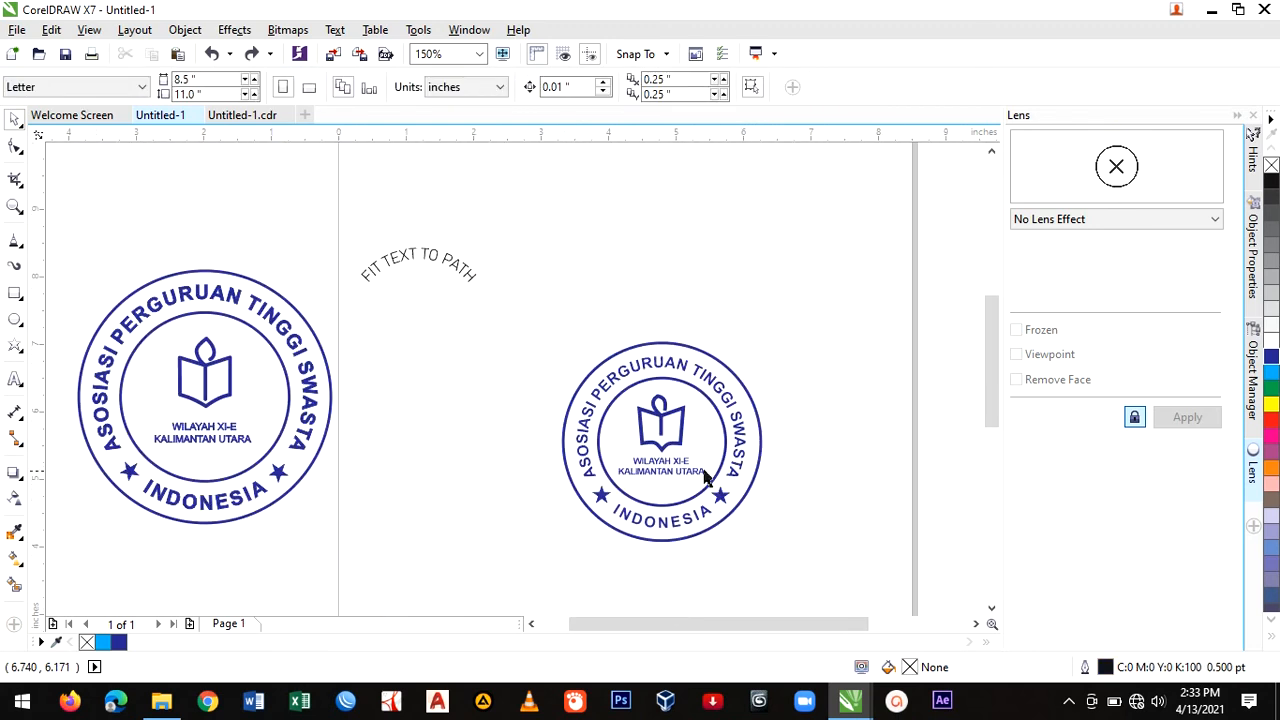
pyautogui.click(703, 453)
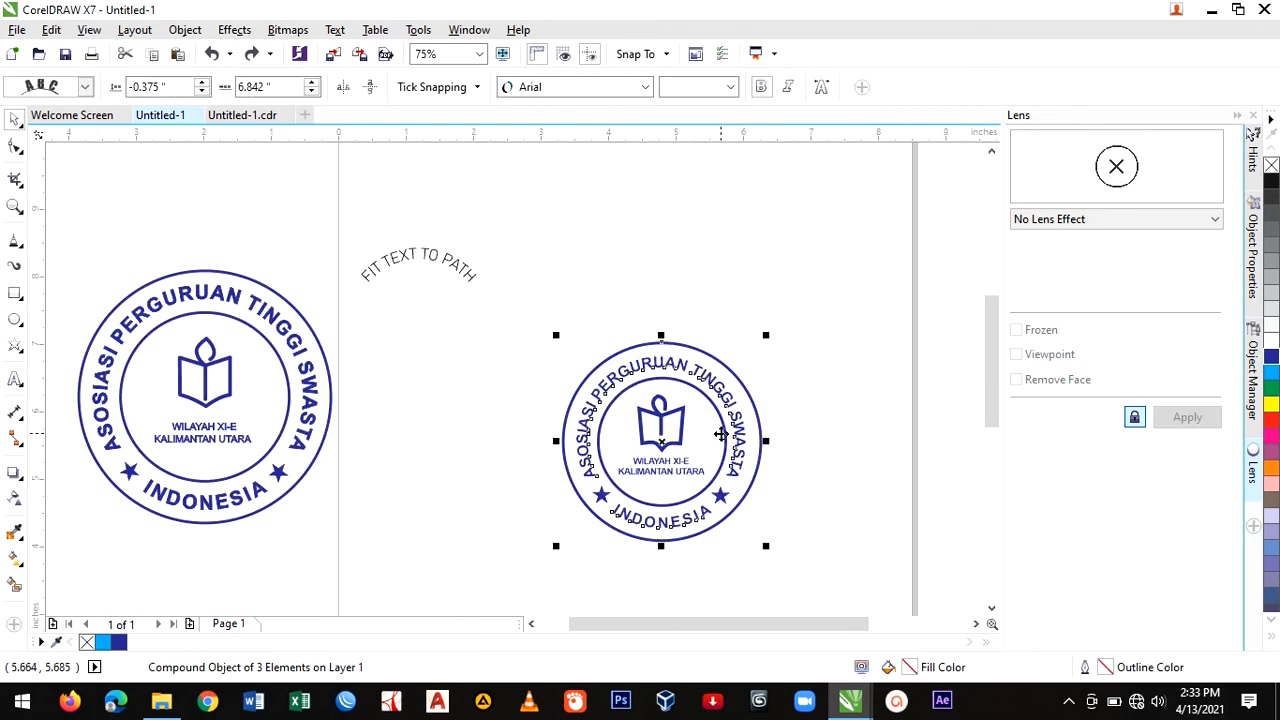
pyautogui.click(767, 429)
pyautogui.click(729, 430)
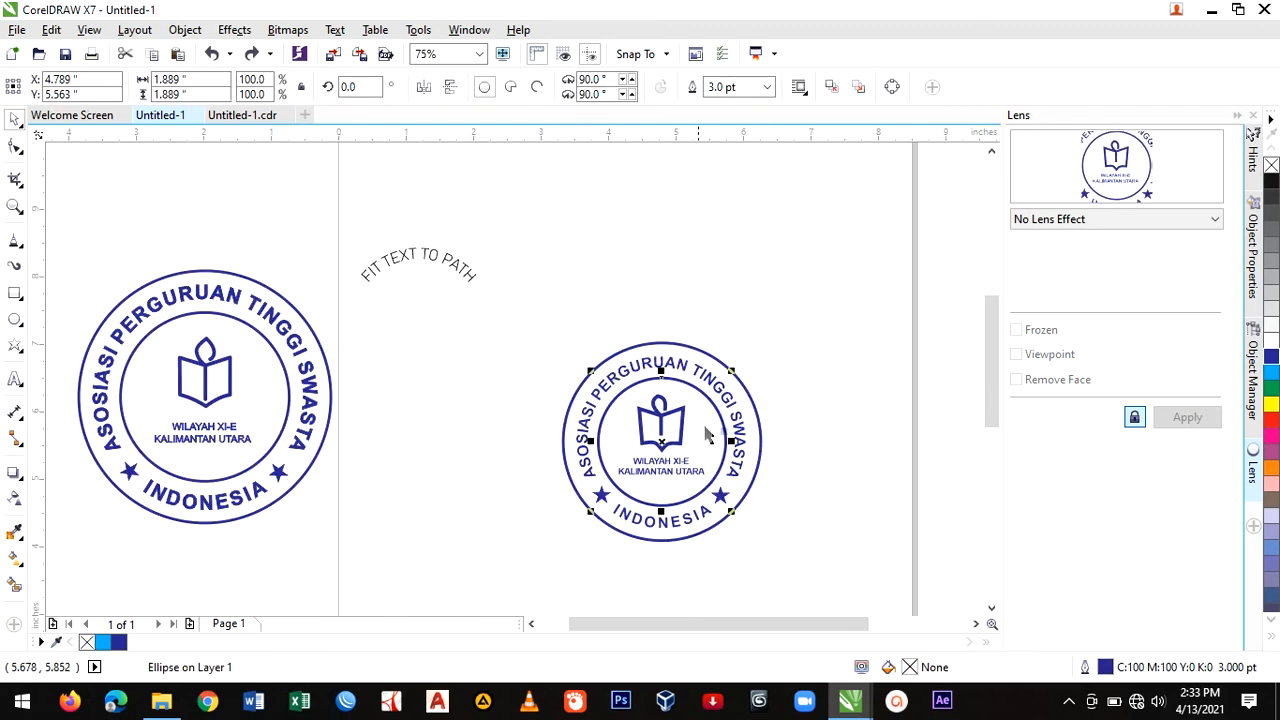
pyautogui.keyDown('shift'); pyautogui.click(680, 428); pyautogui.keyUp('shift')
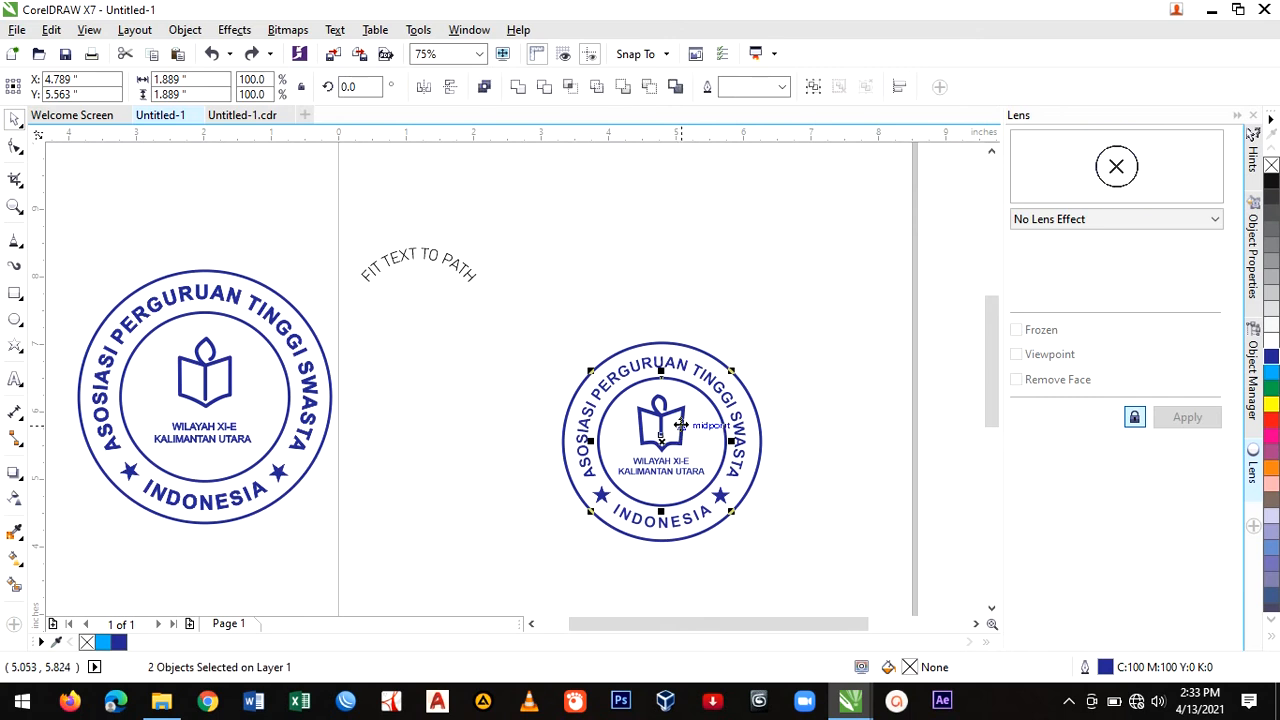
pyautogui.press('c')
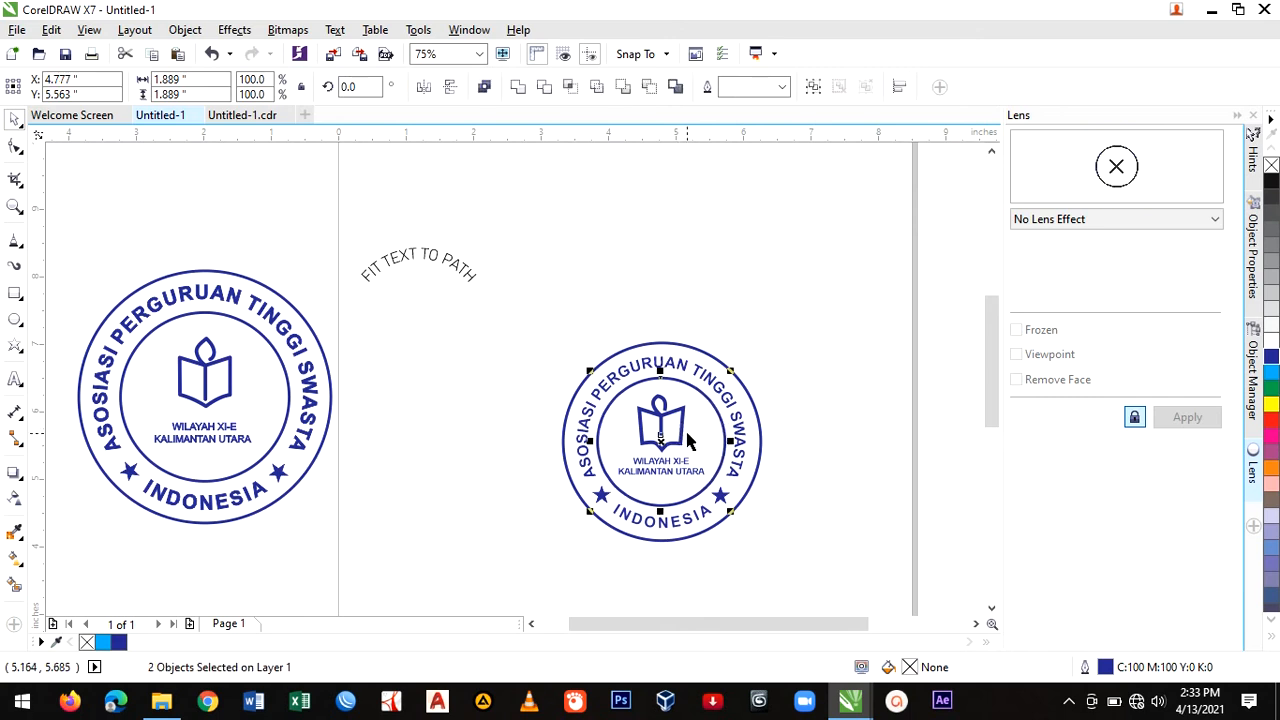
pyautogui.hotkey('ctrl', 'z')
# Align the stamp's outer circle and its curved lettering horizontally with the centre of the emblem.
pyautogui.click(733, 405)
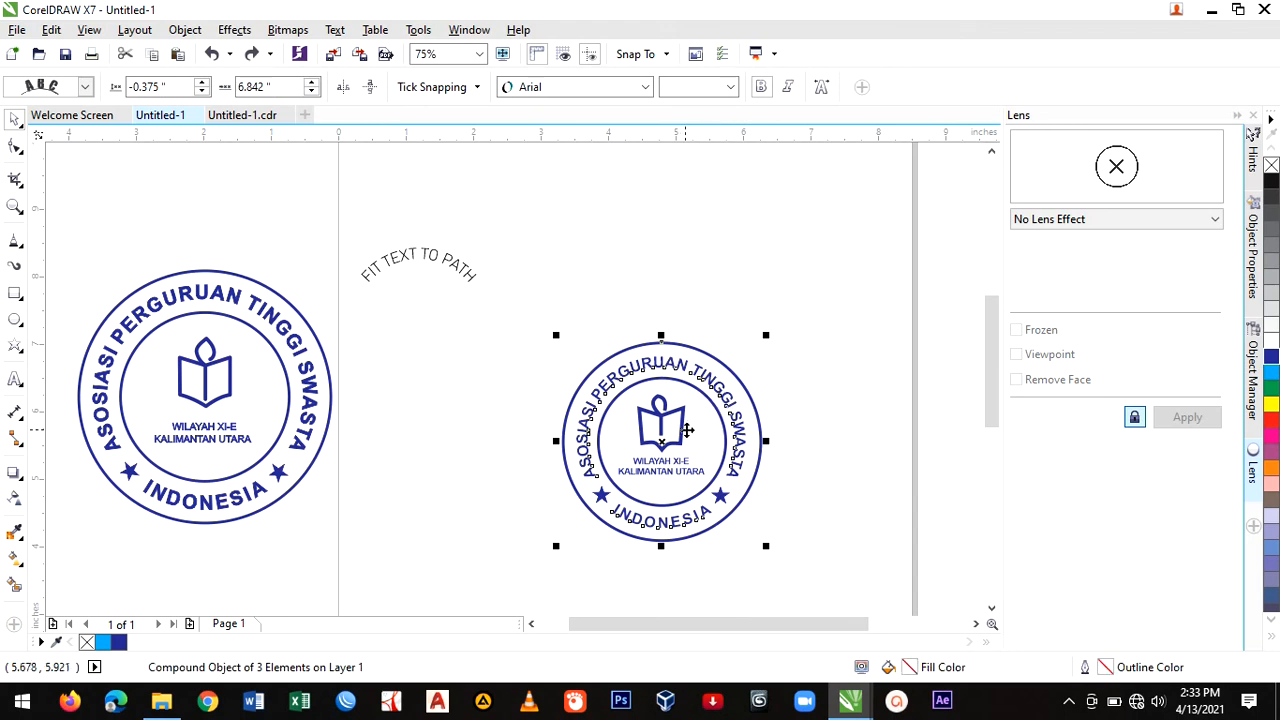
pyautogui.keyDown('shift'); pyautogui.click(682, 432); pyautogui.keyUp('shift')
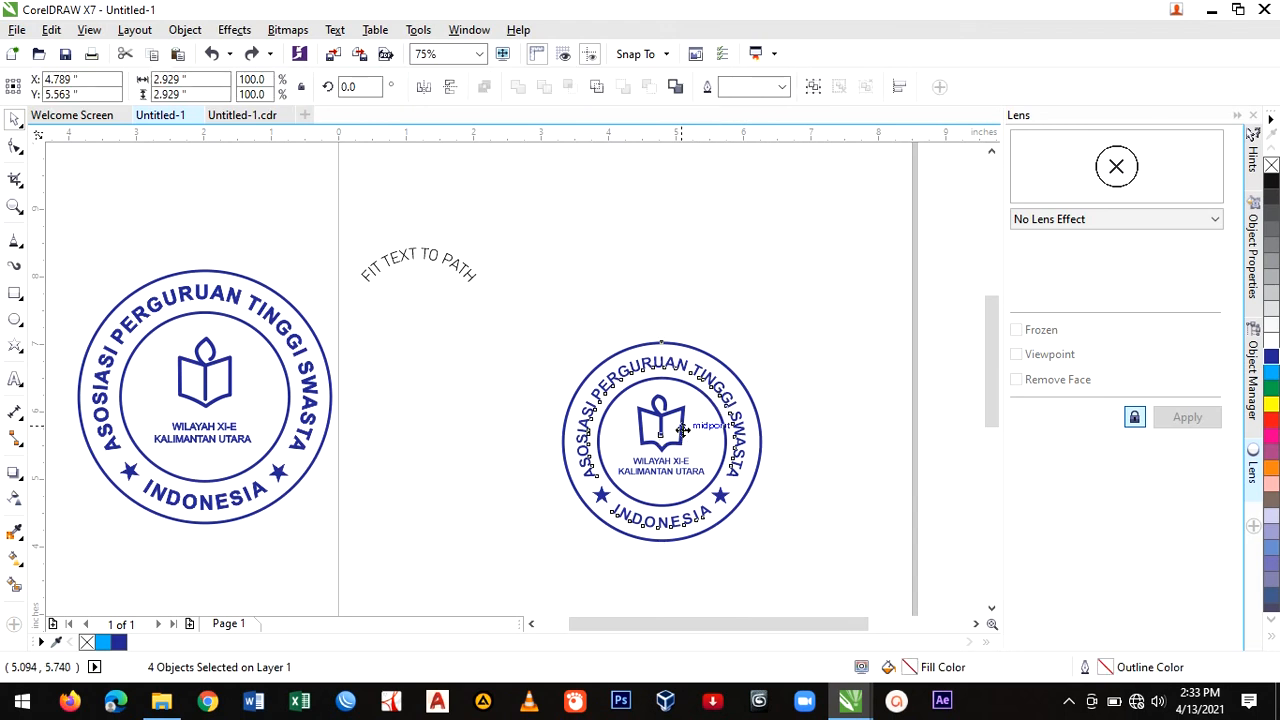
pyautogui.press('c')
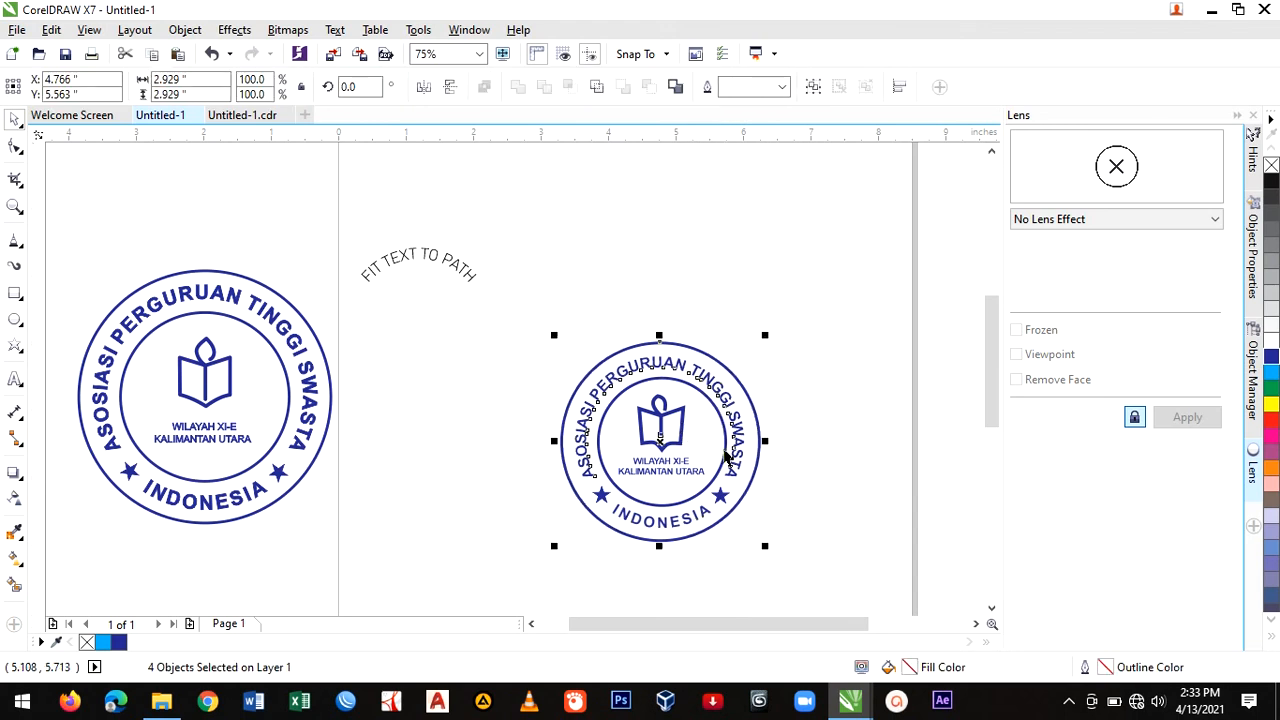
pyautogui.click(816, 450)
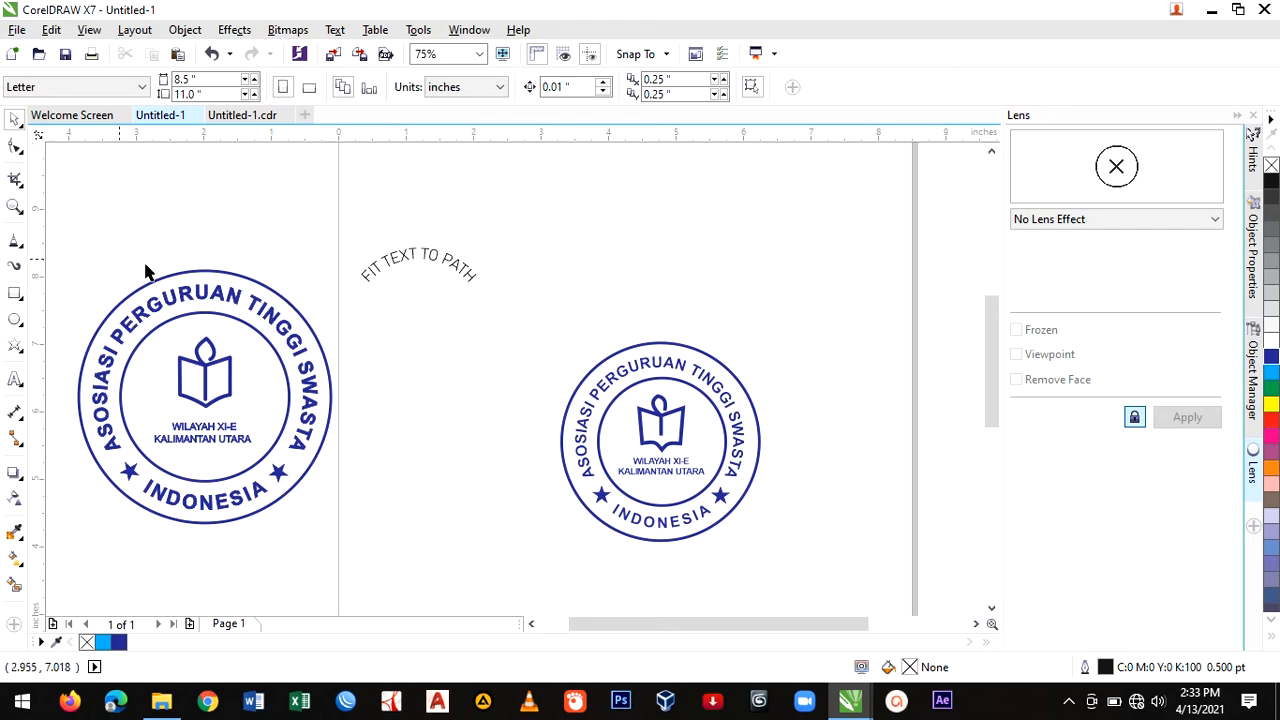
# Draw a rectangle about 1.21 by 1.11 in above the new stamp and fill it with cyan.
pyautogui.click(15, 293)
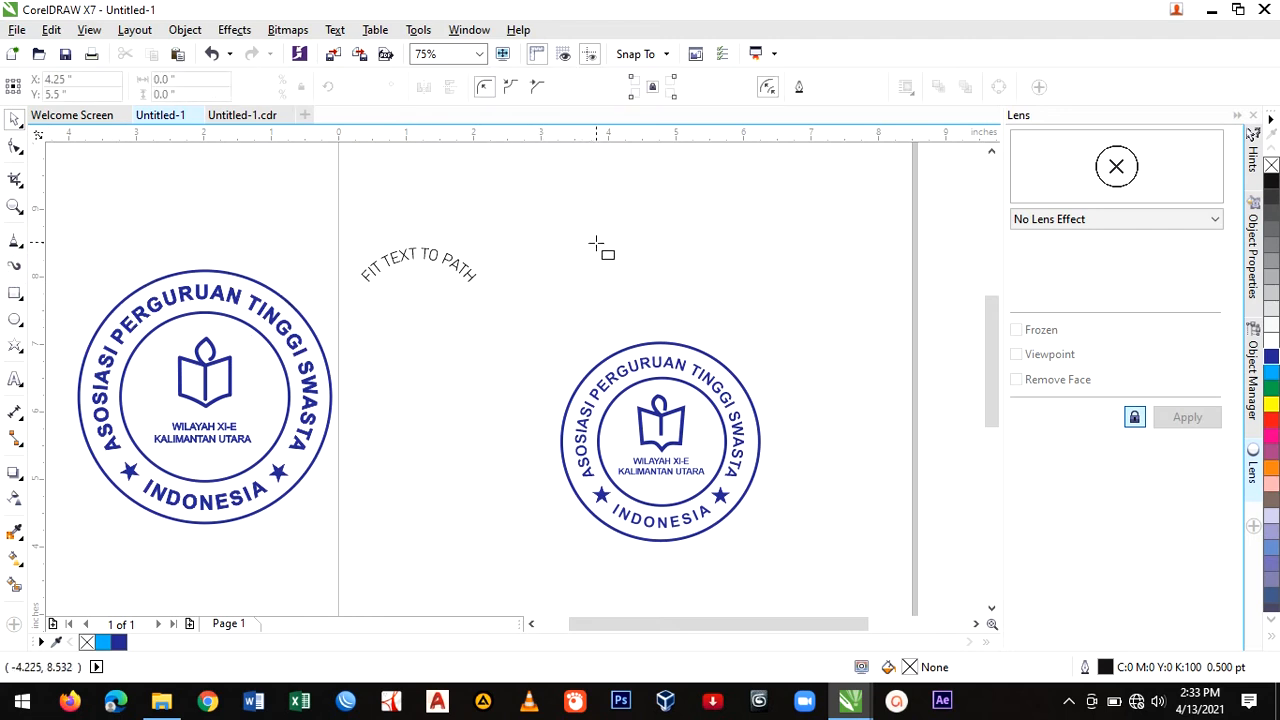
pyautogui.moveTo(590, 200); pyautogui.dragTo(673, 275)
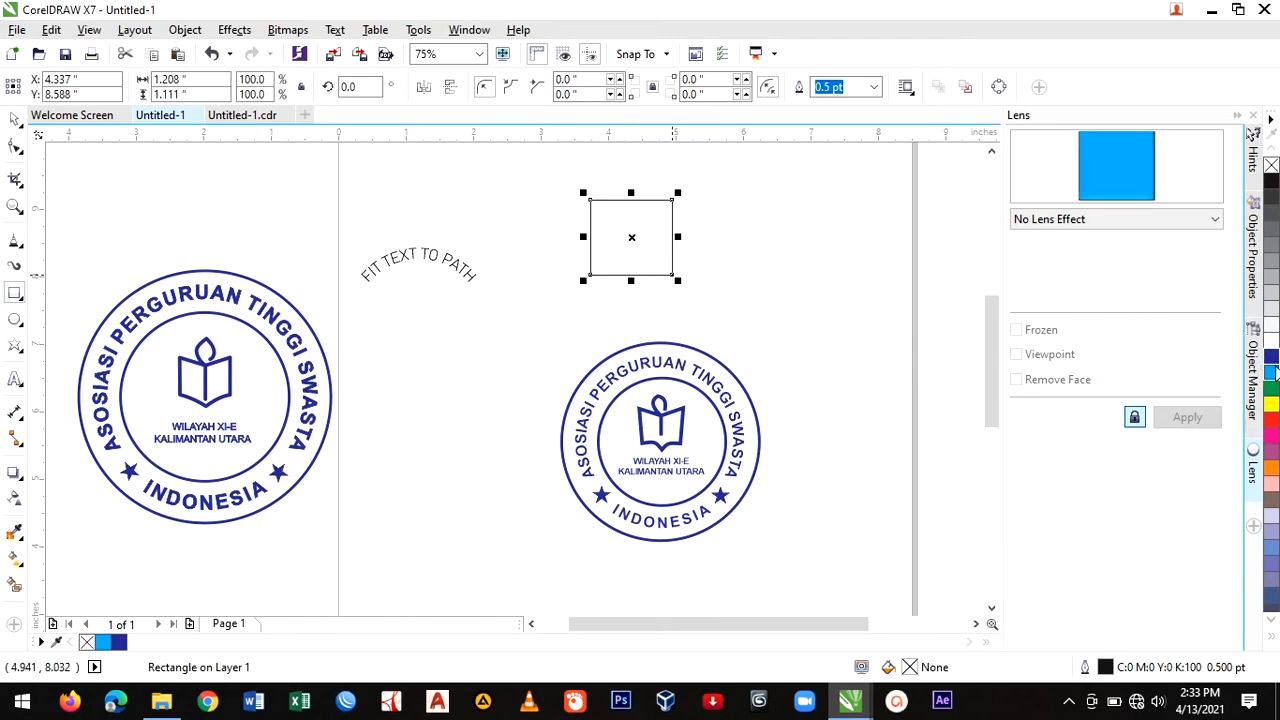
pyautogui.click(1271, 372)
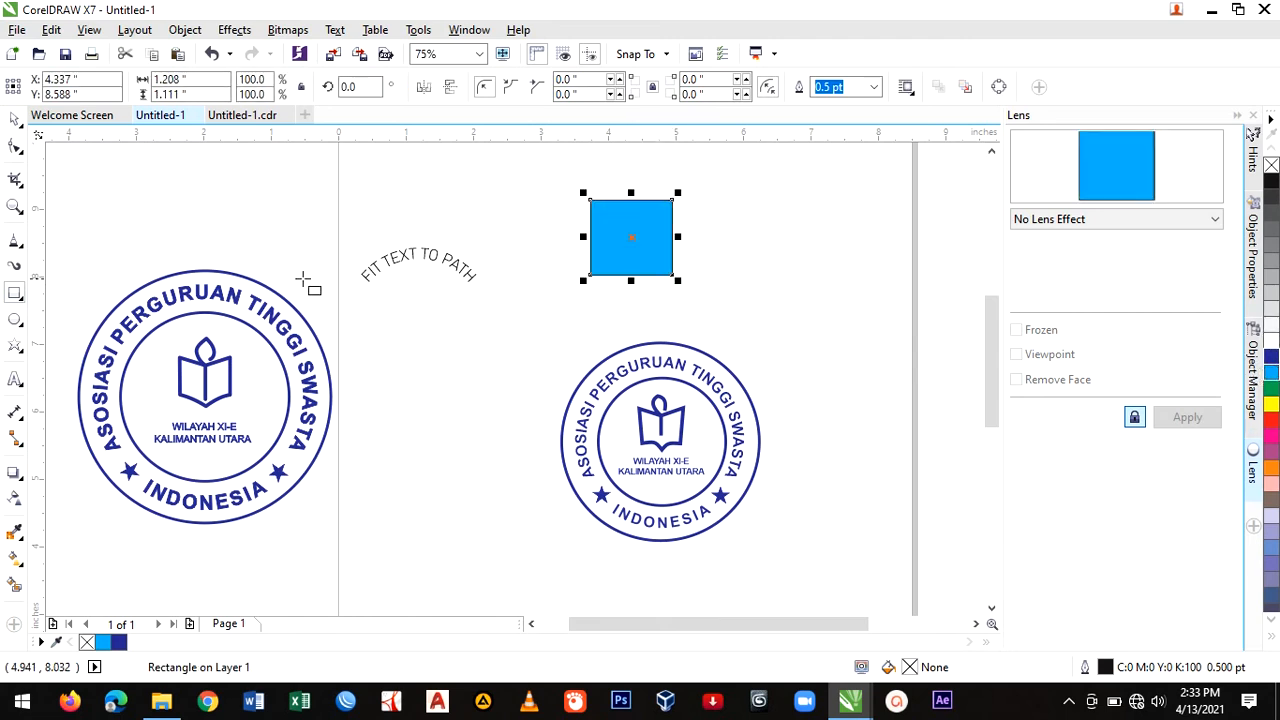
# Draw an ellipse about 0.92 by 0.99 in overlapping the rectangle's lower right corner and fill it with yellow.
pyautogui.click(14, 318)
pyautogui.moveTo(650, 253); pyautogui.dragTo(716, 324)
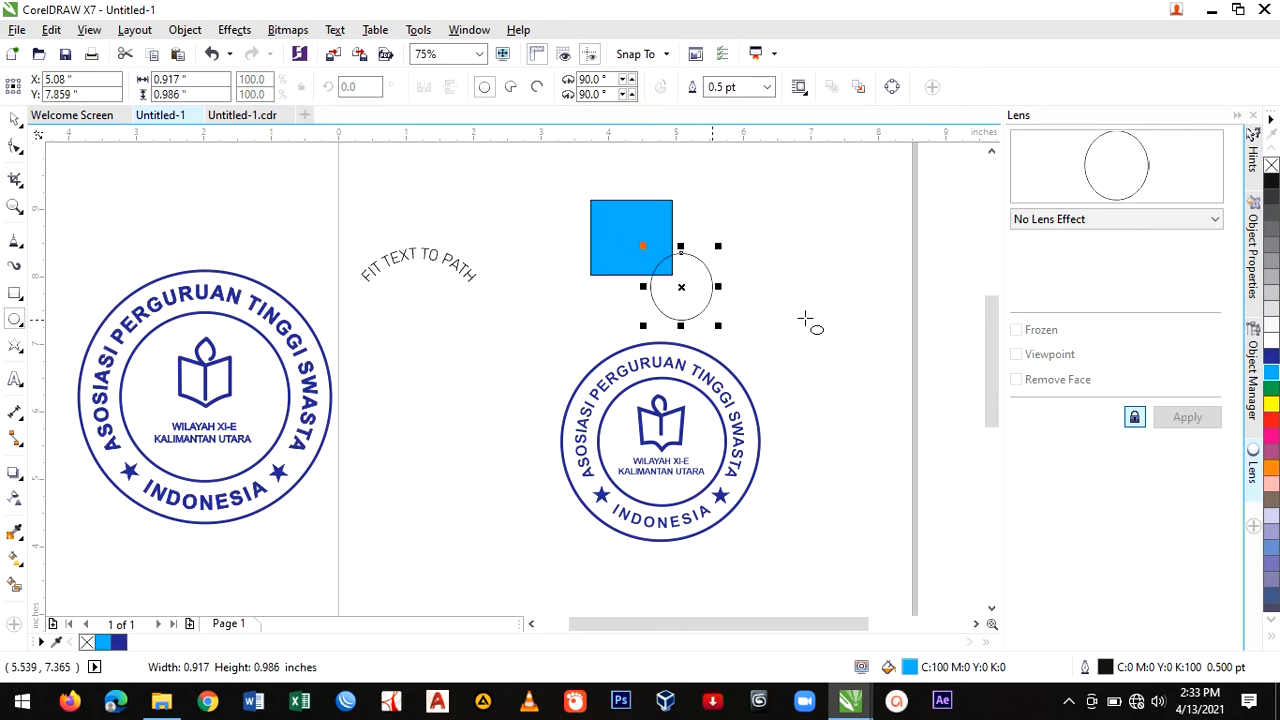
pyautogui.click(1270, 404)
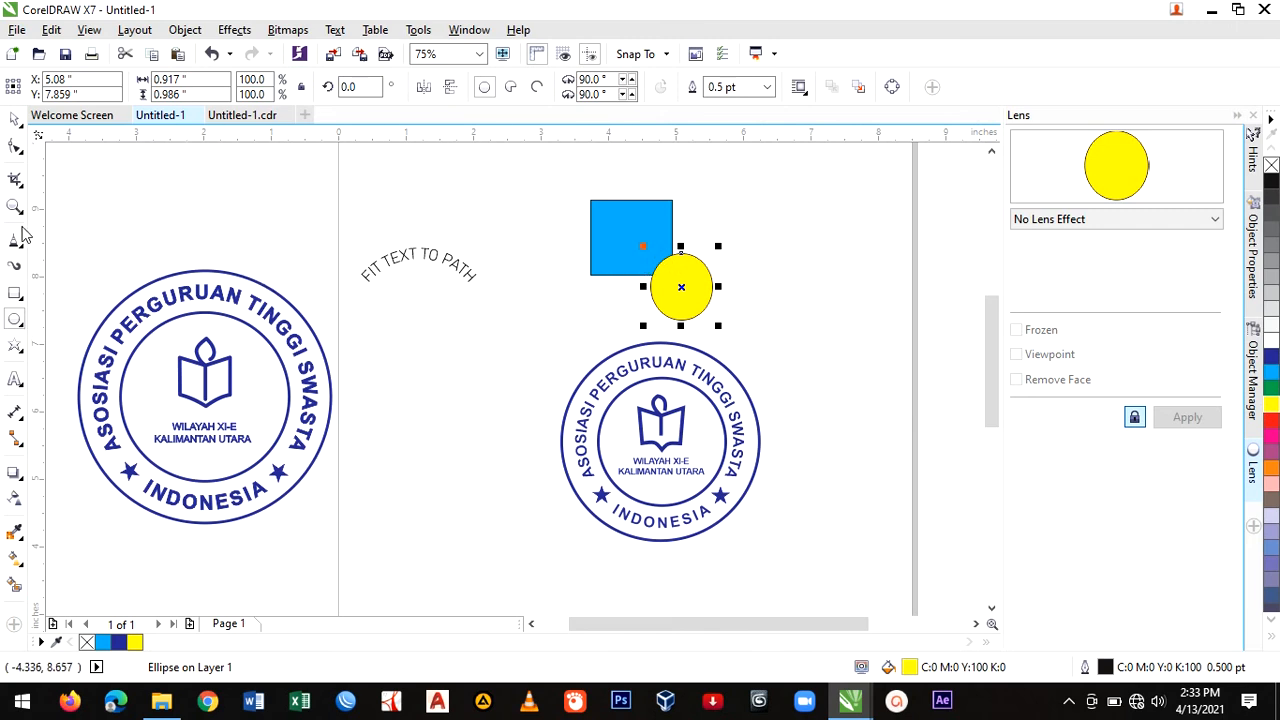
# Draw a five-pointed star about 1.45 by 1.26 in, fill it with red, and move it up to overlap the rectangle and ellipse.
pyautogui.click(15, 346)
pyautogui.moveTo(645, 245); pyautogui.dragTo(760, 326)
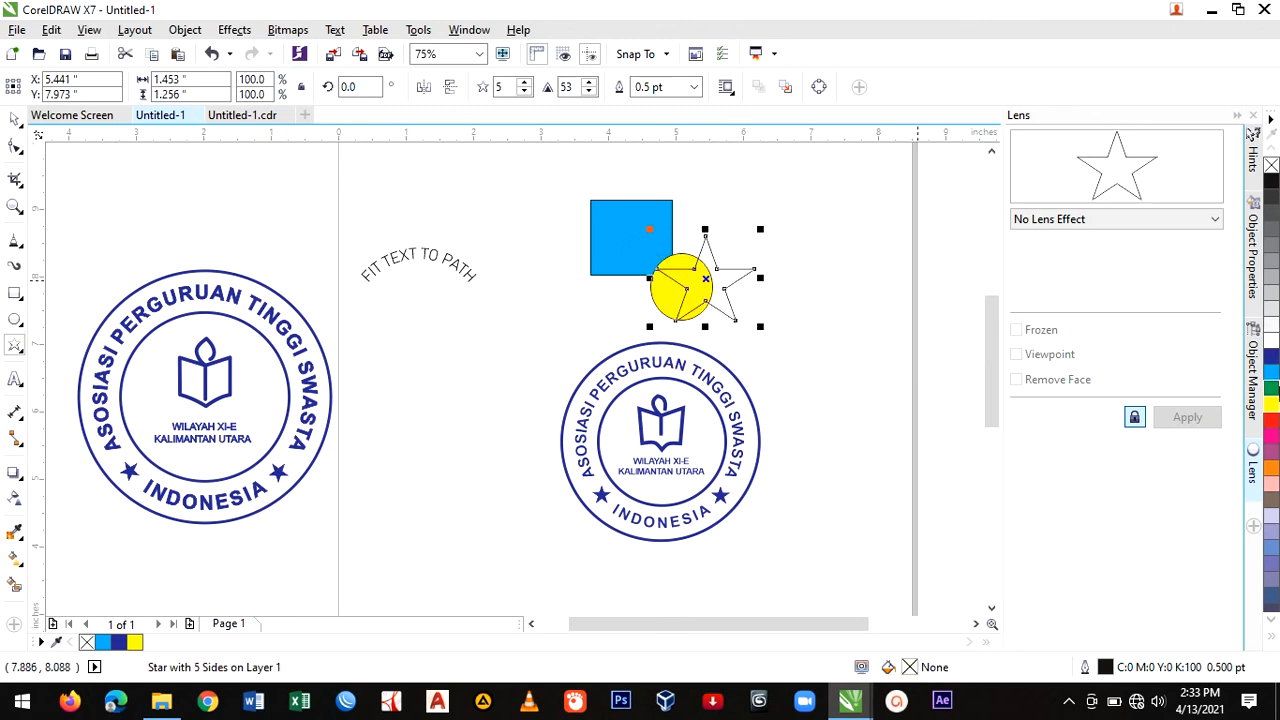
pyautogui.click(1272, 425)
pyautogui.press('space')
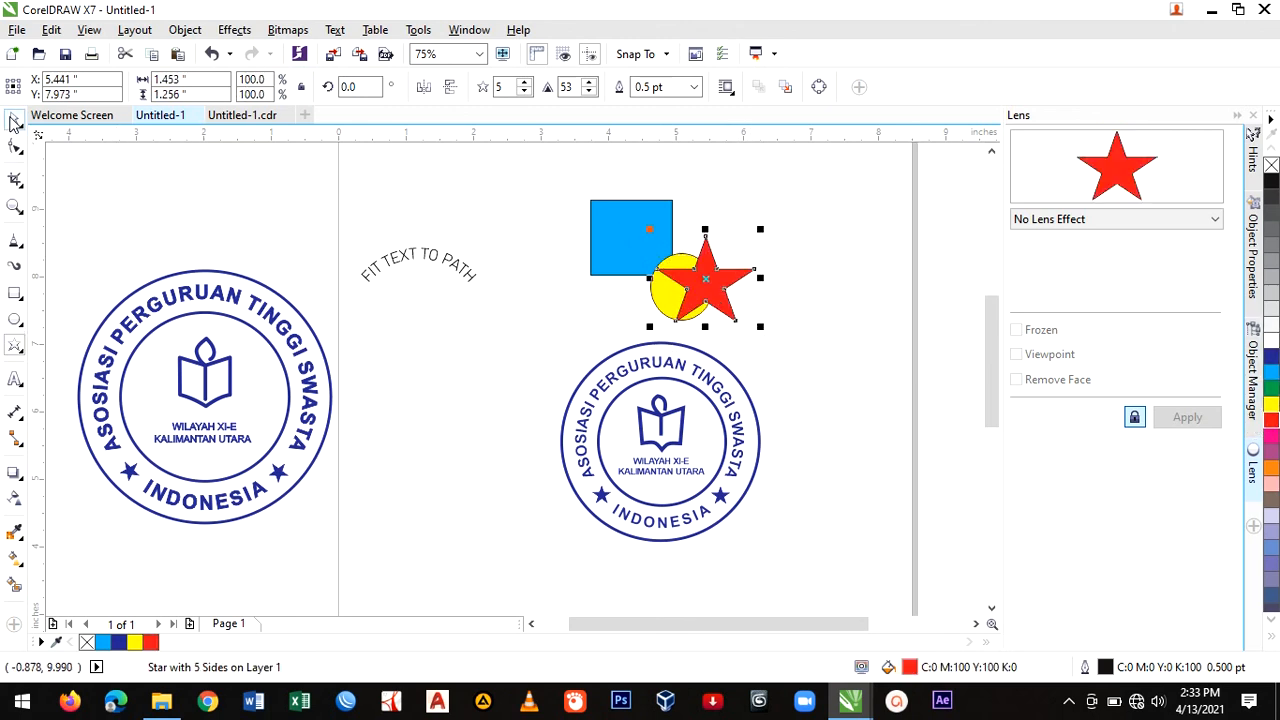
pyautogui.moveTo(722, 284); pyautogui.dragTo(728, 256)
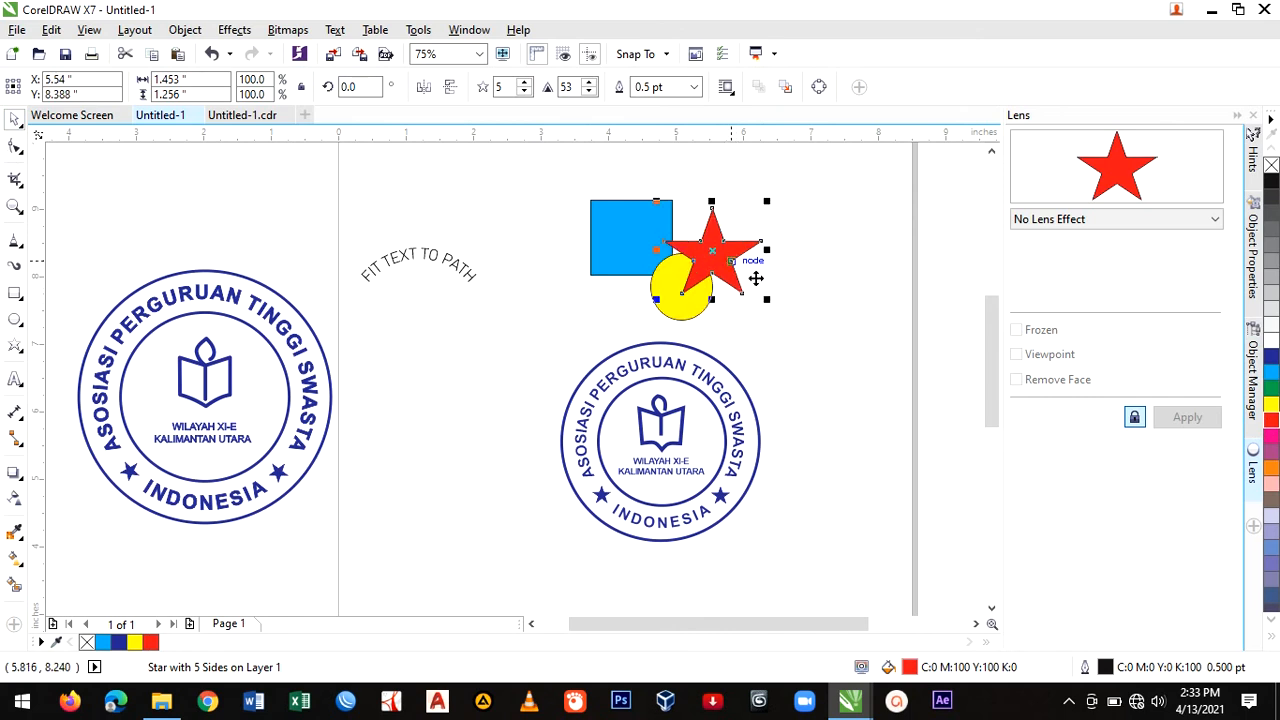
pyautogui.click(827, 210)
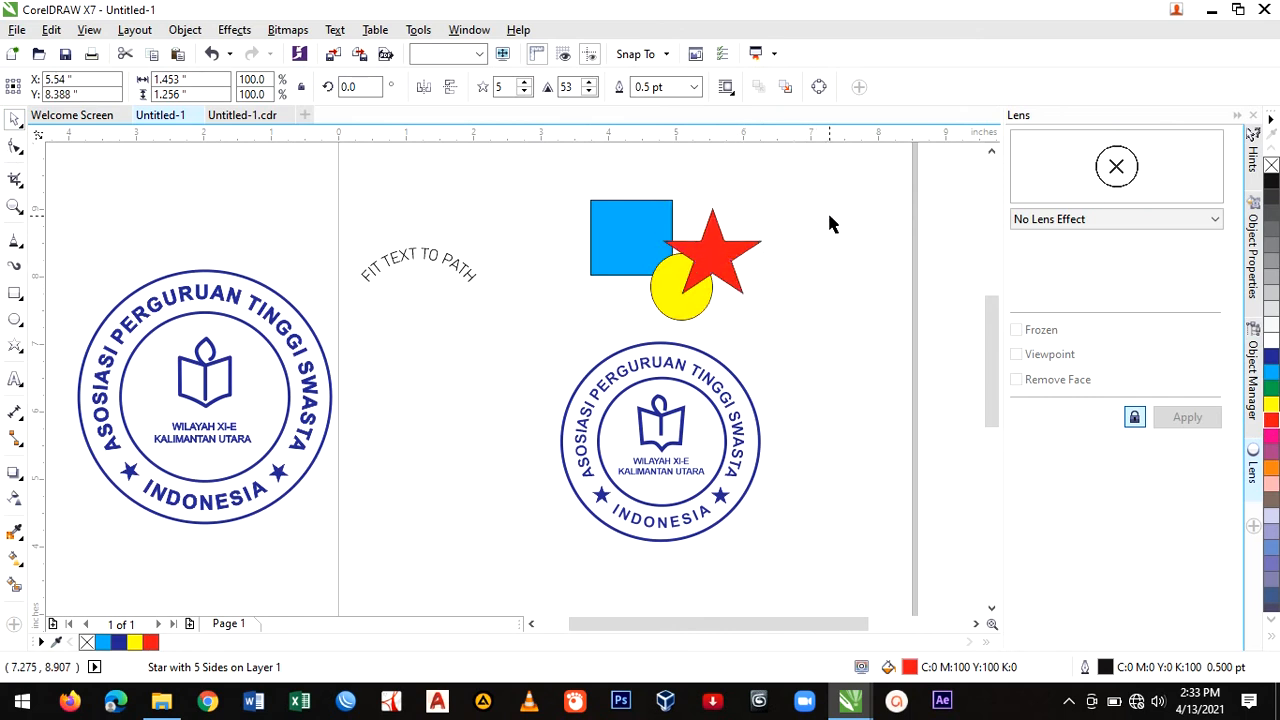
# Shift the red star slightly up and left so it overlaps more of the cyan rectangle.
pyautogui.click(601, 225)
pyautogui.click(674, 280)
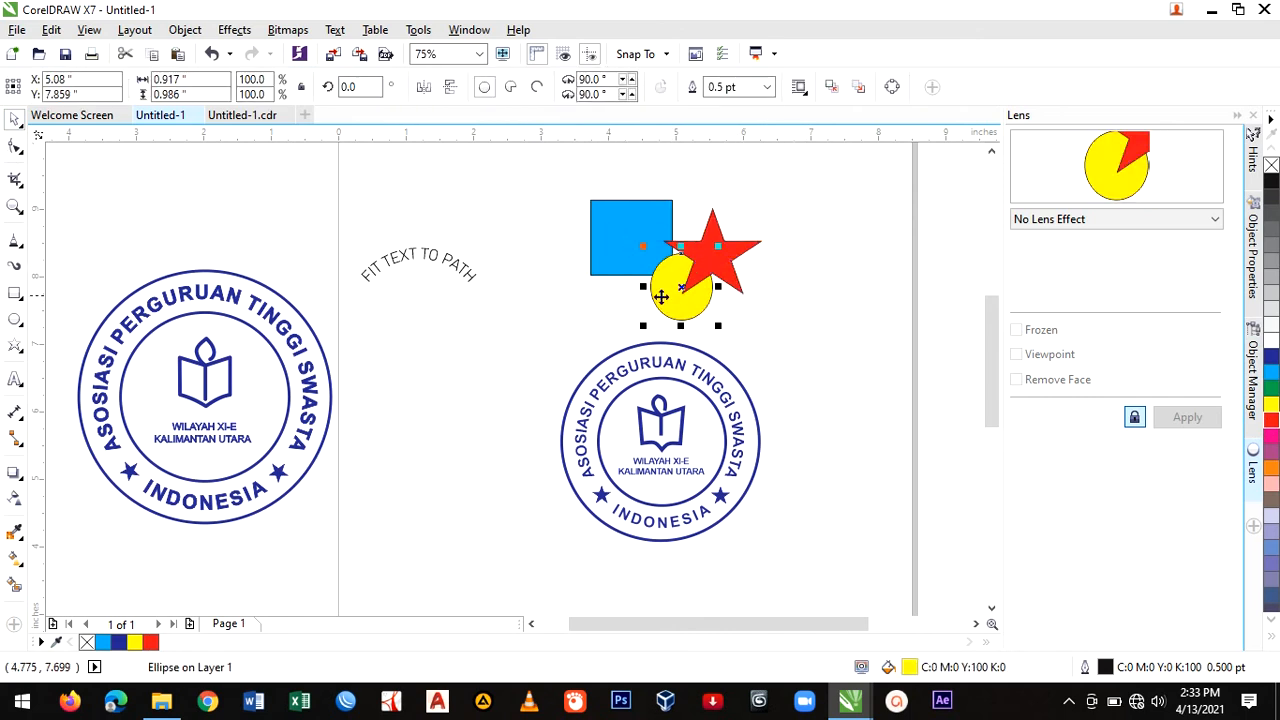
pyautogui.click(698, 270)
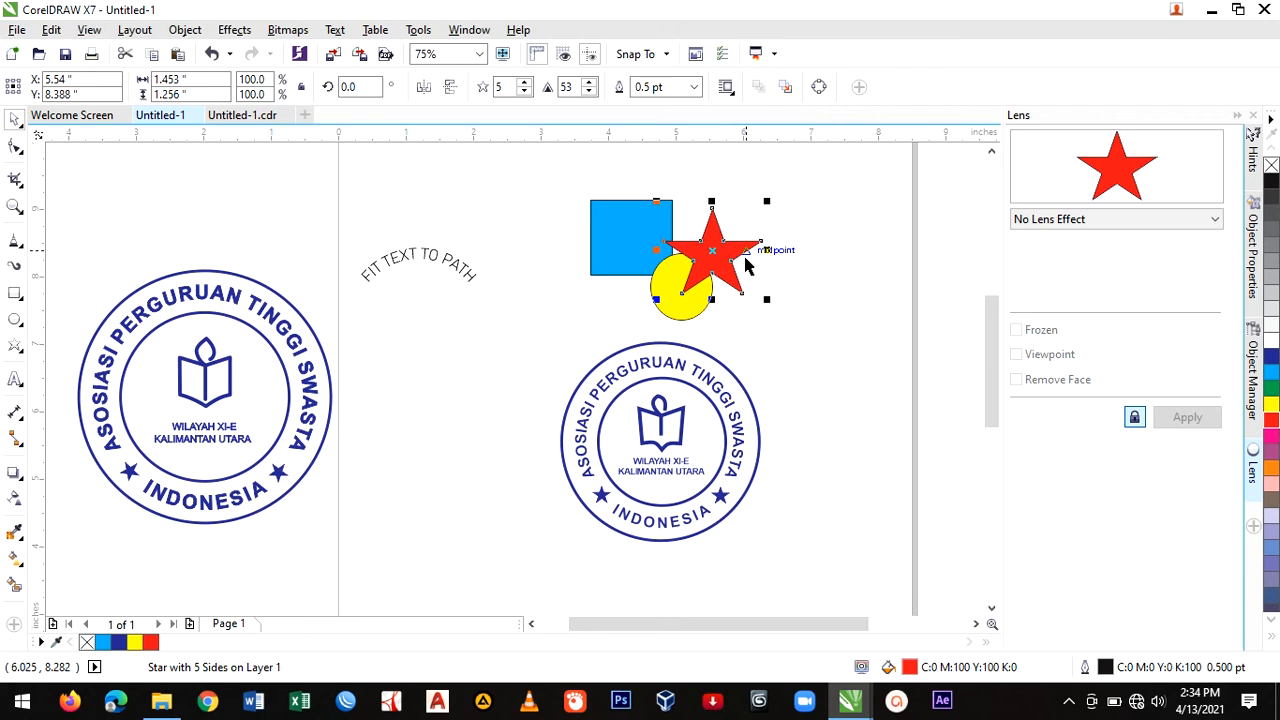
pyautogui.moveTo(724, 265); pyautogui.dragTo(714, 259)
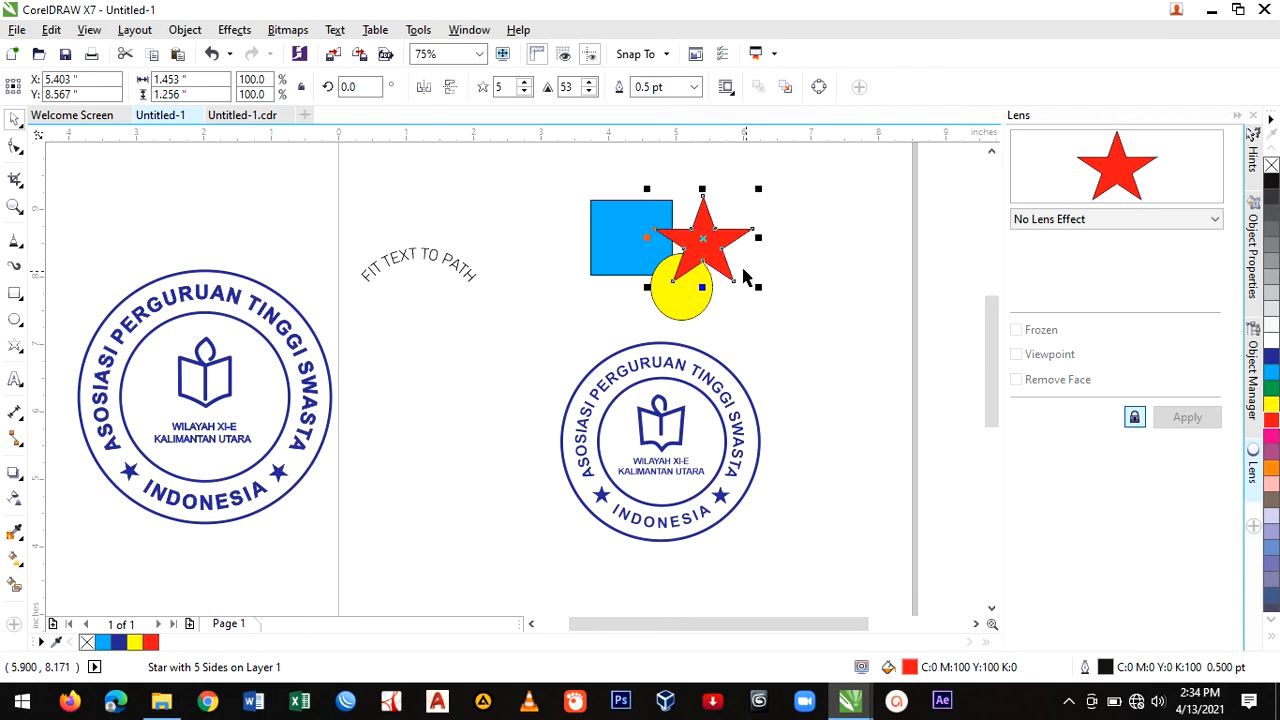
# Send the red star behind the rectangle and ellipse, and return it to the front.
pyautogui.hotkey('shift', 'pagedown')
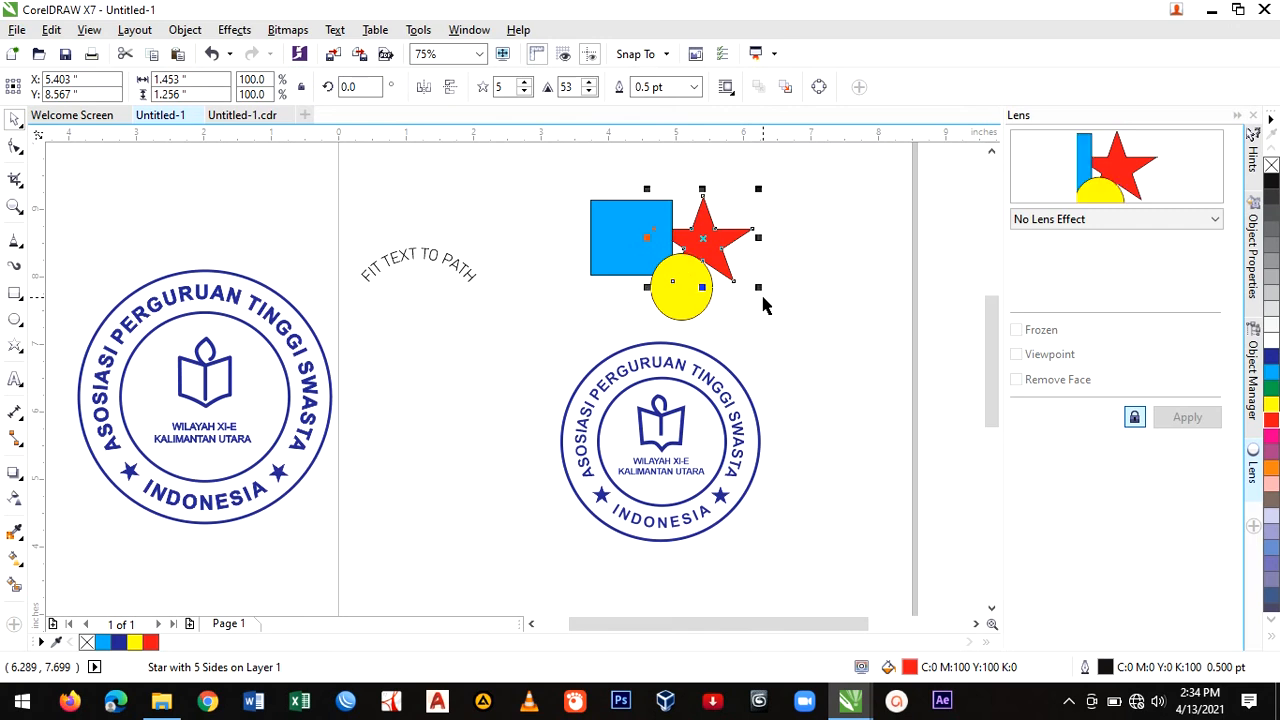
pyautogui.hotkey('shift', 'pageup')
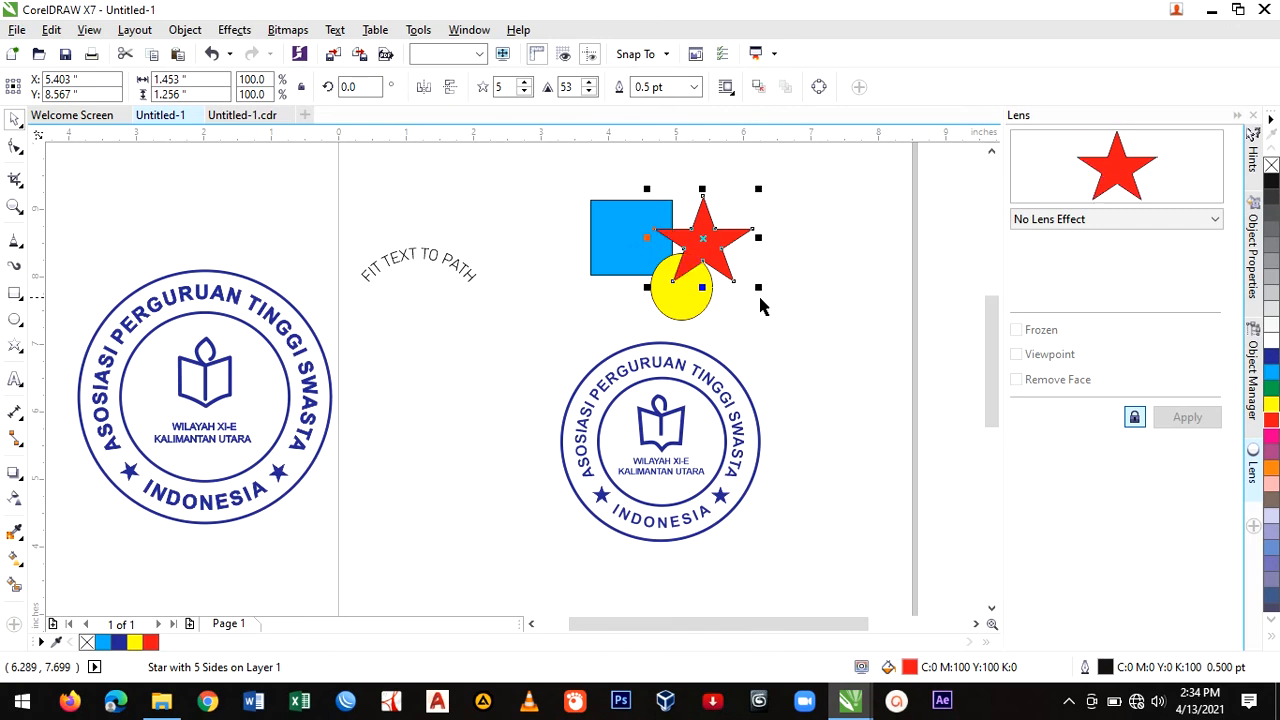
# Add the artistic text "SHIFT + PG DN" just above the cyan rectangle and red star.
pyautogui.click(16, 378)
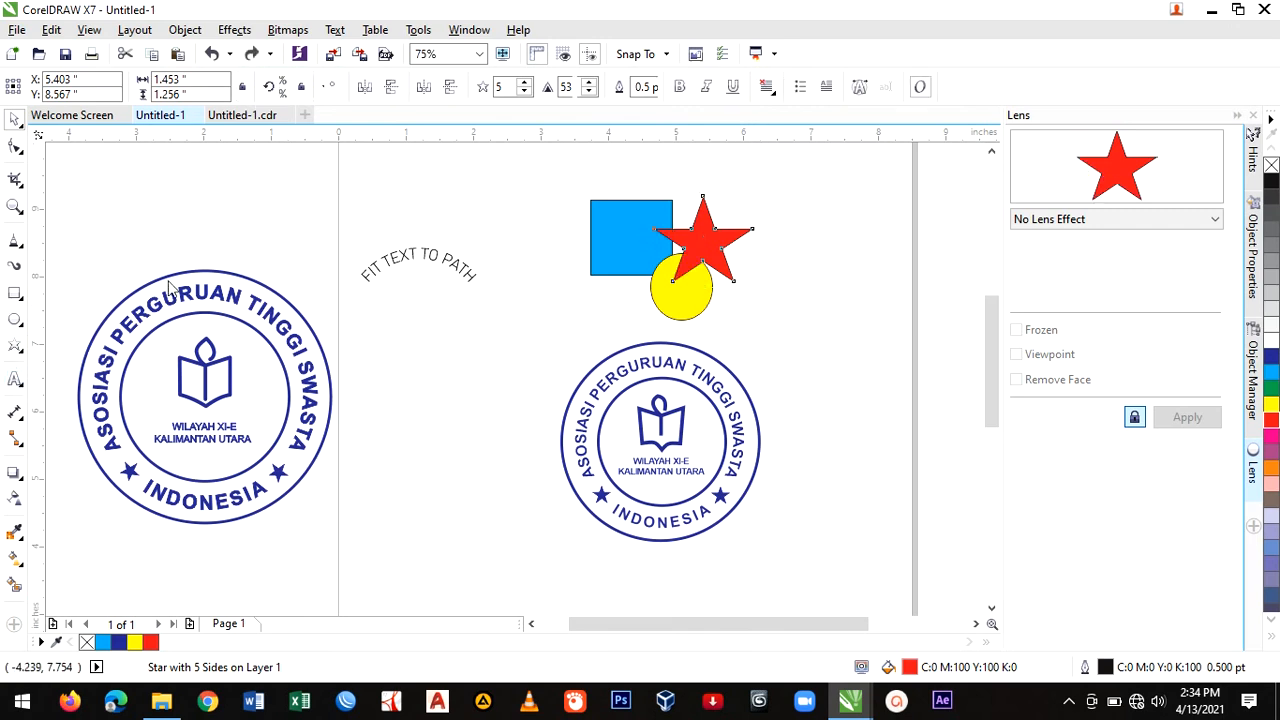
pyautogui.click(530, 176)
pyautogui.write('SHIFT +')
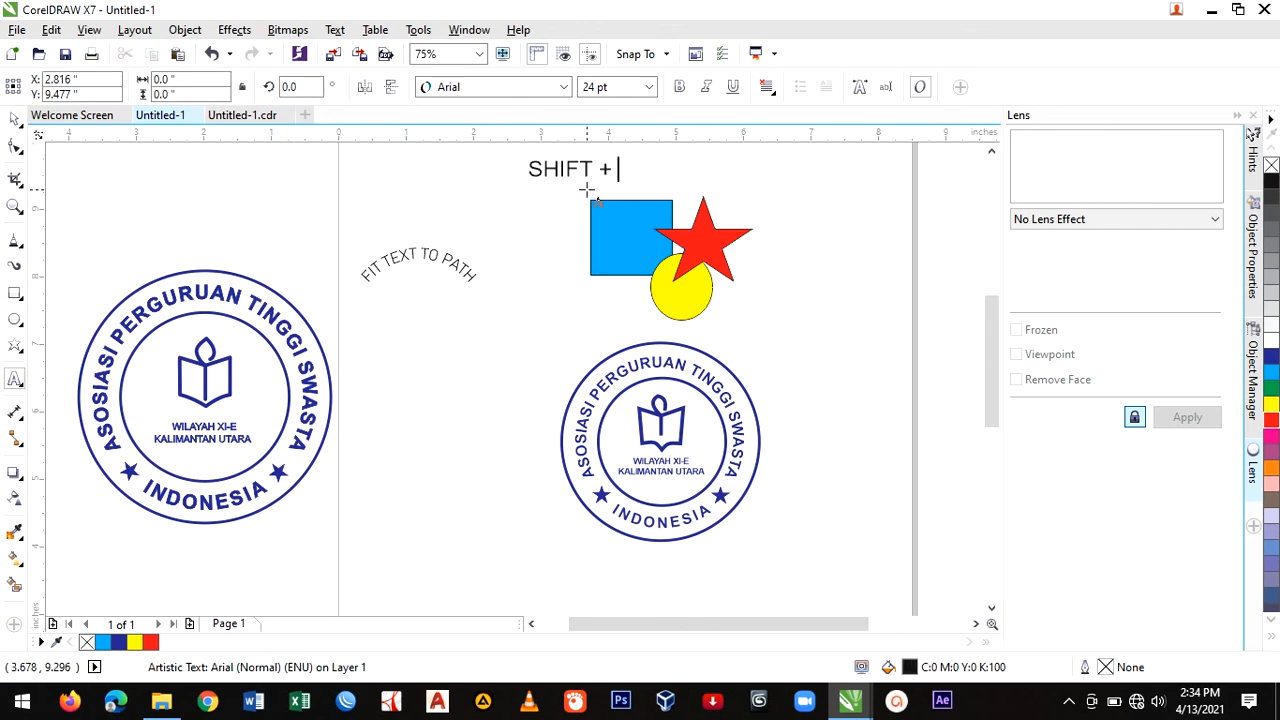
pyautogui.write(' PAGE DN')
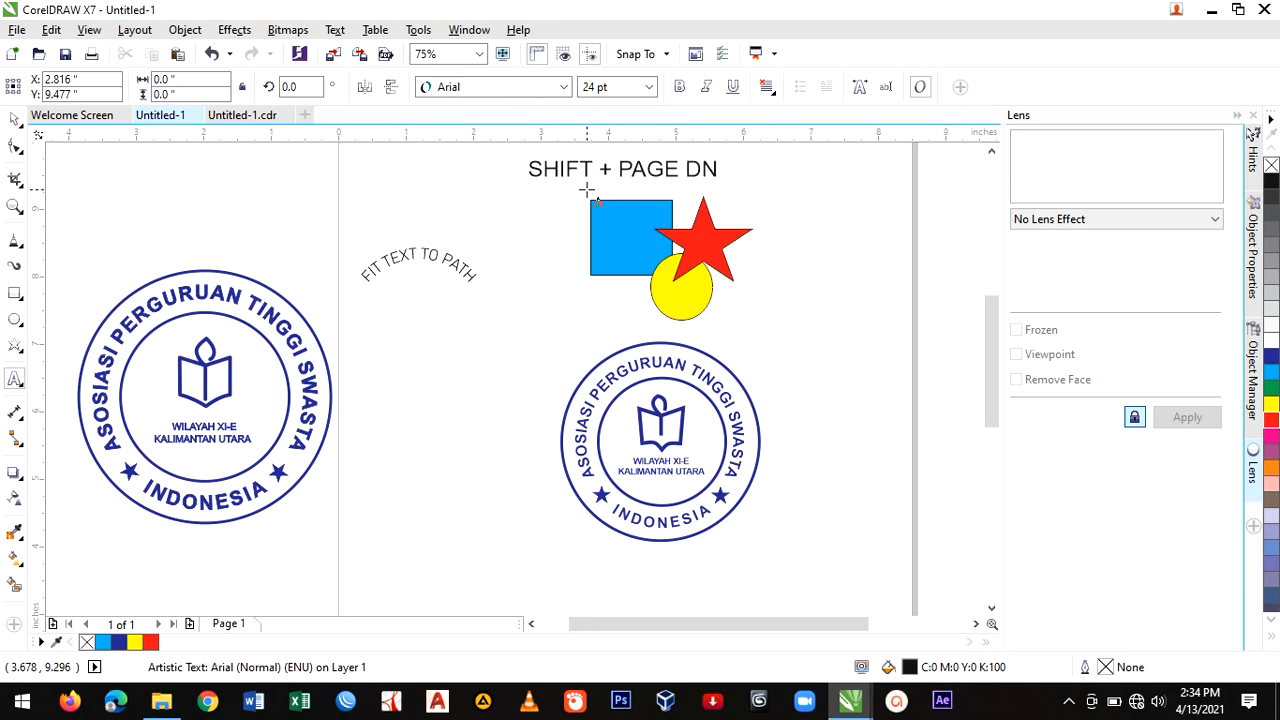
pyautogui.press('BackSpace')
pyautogui.press('BackSpace')
pyautogui.press('BackSpace')
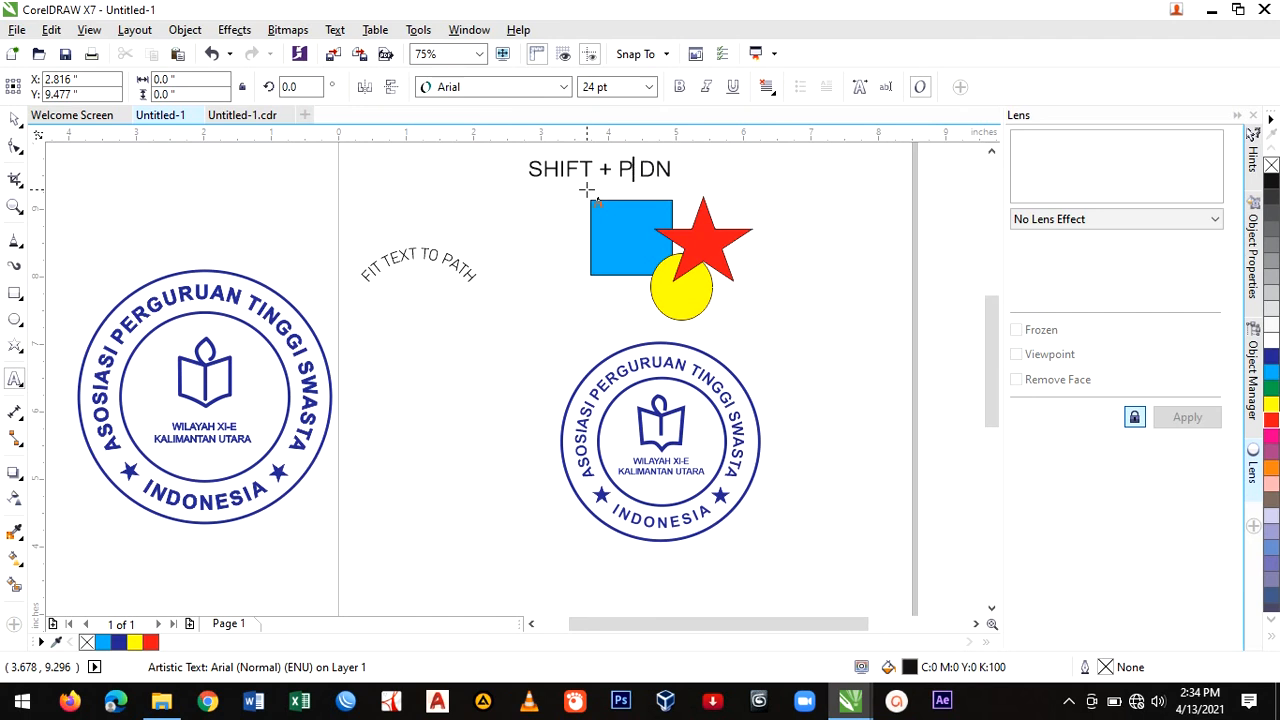
pyautogui.write('G')
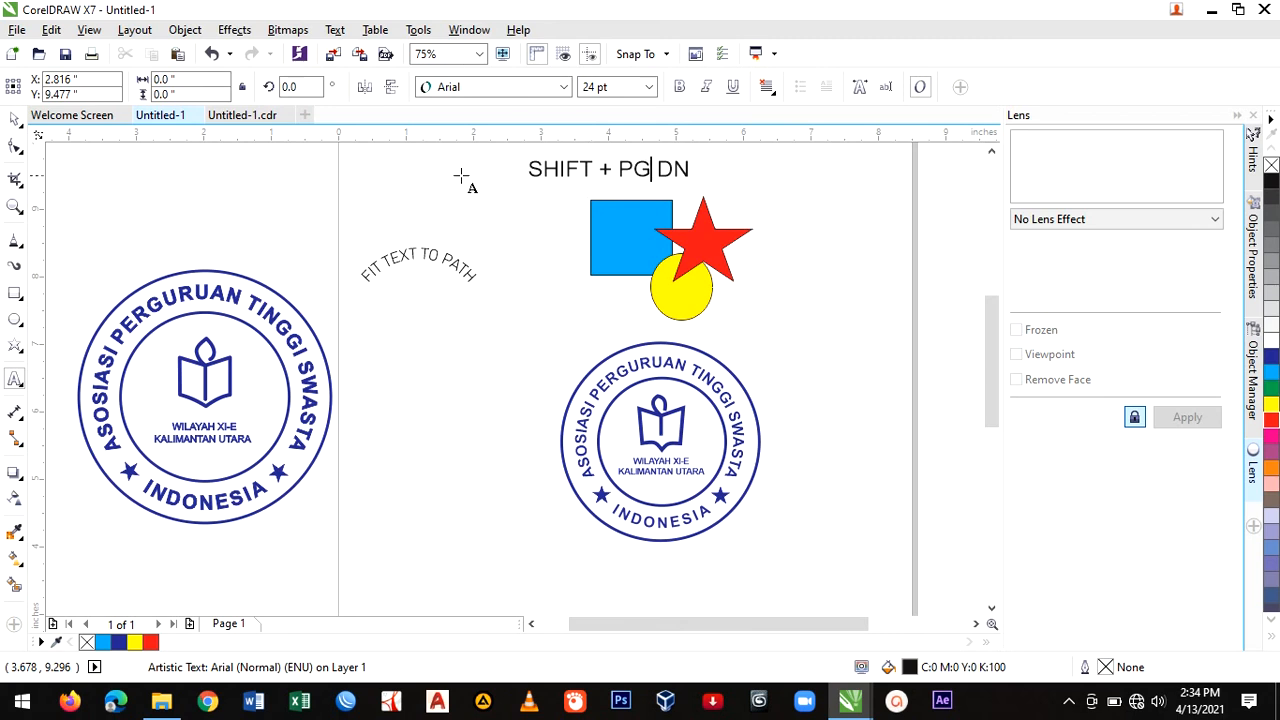
pyautogui.click(17, 119)
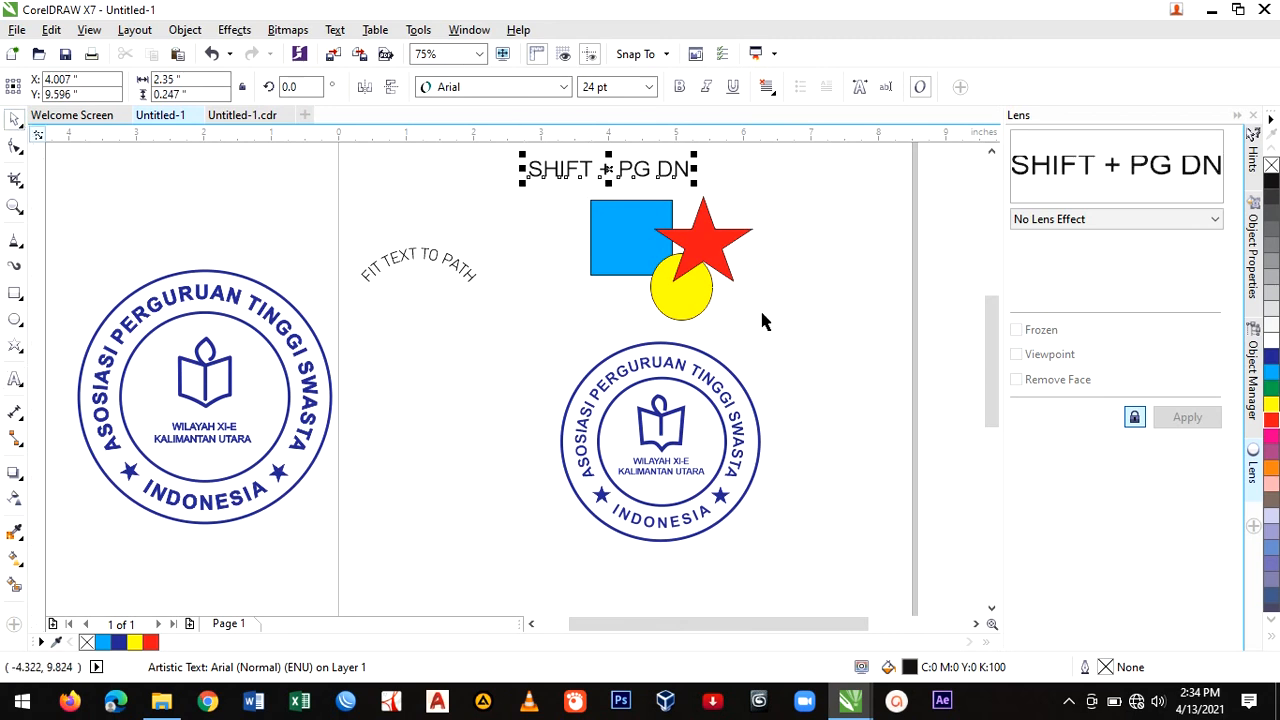
# Send the red star to the back of the layer, behind the rectangle and ellipse, and bring it to the front again.
pyautogui.click(705, 255)
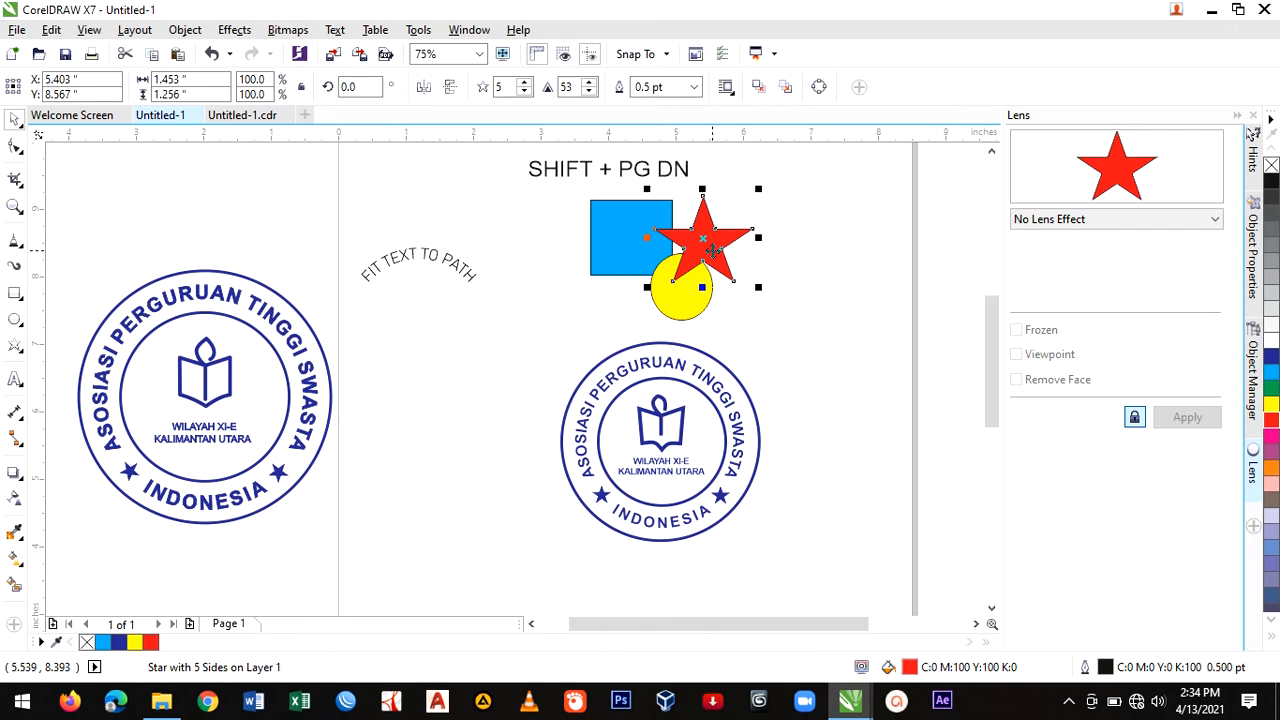
pyautogui.hotkey('shift', 'pagedown')
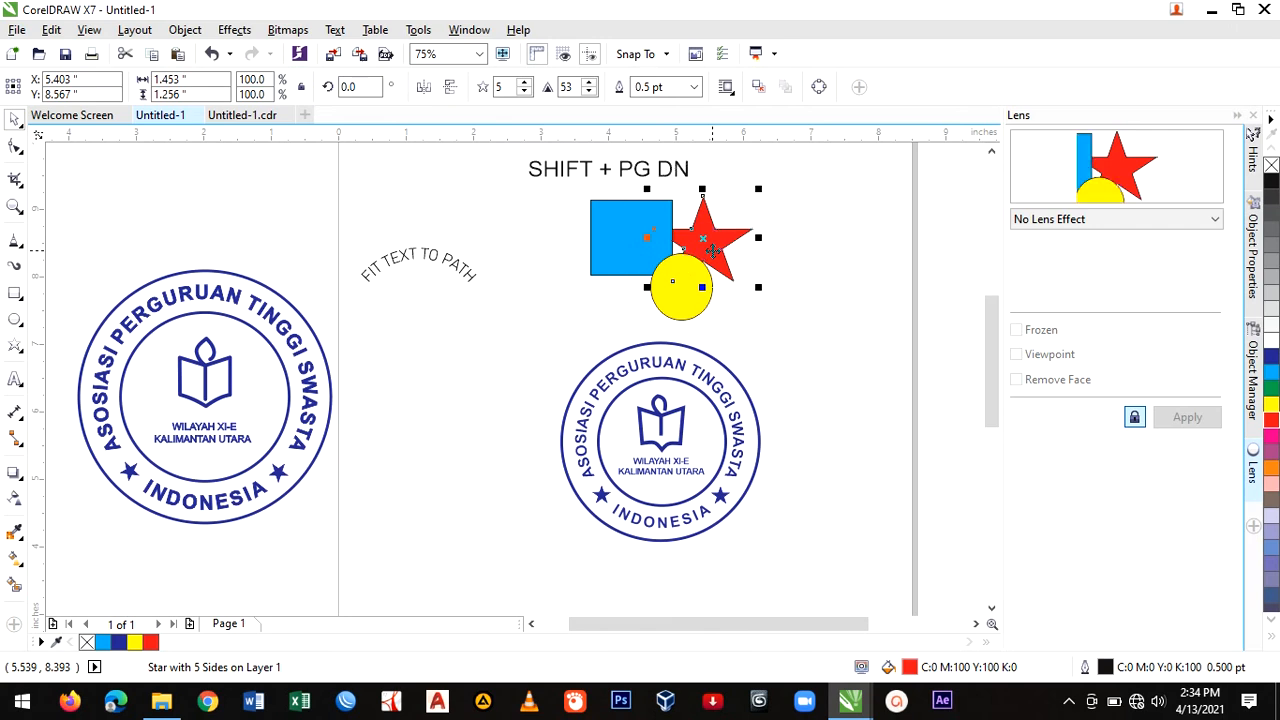
pyautogui.hotkey('shift', 'pageup')
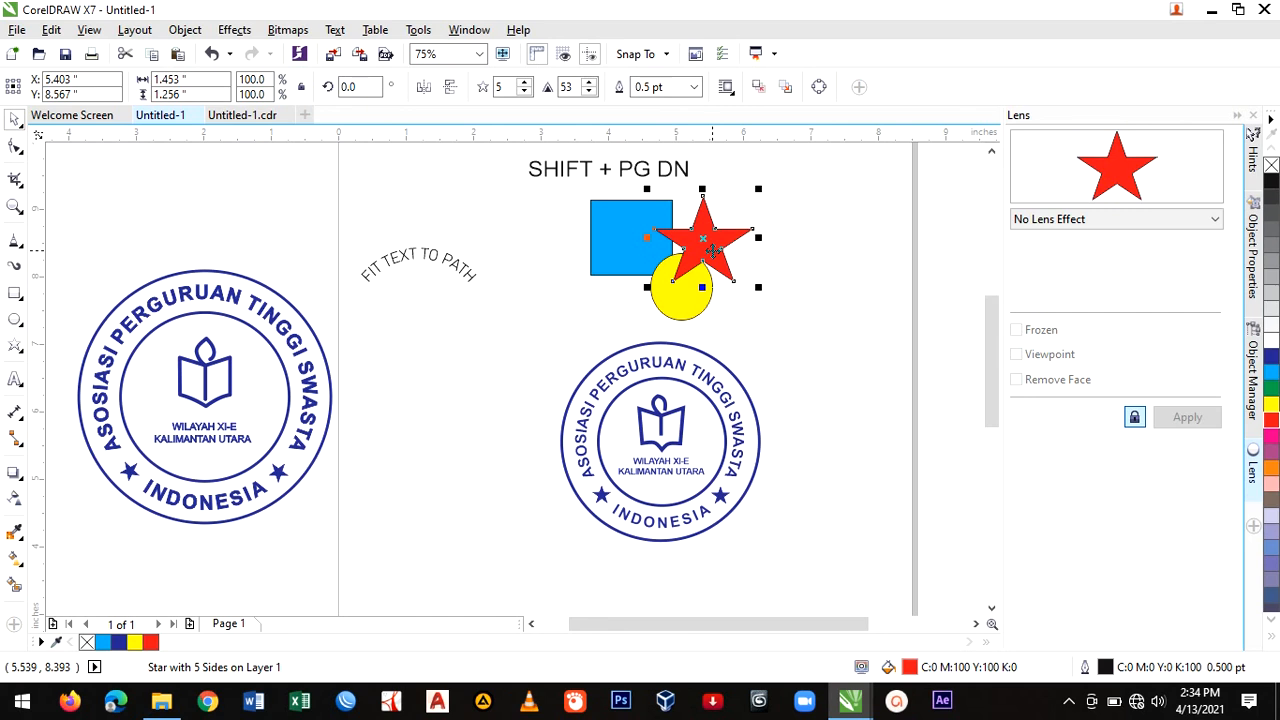
# Move the red star back one level at a time behind the ellipse and rectangle, and forward again by two levels.
pyautogui.hotkey('ctrl', 'pagedown')
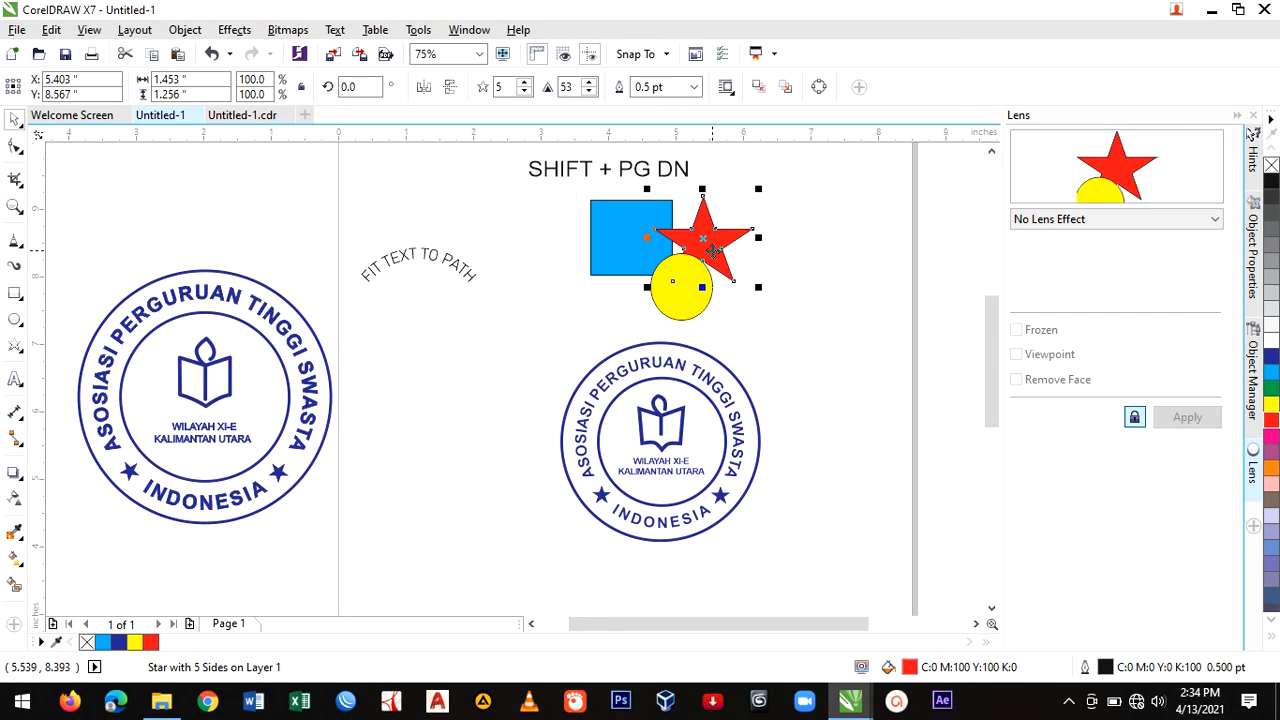
pyautogui.hotkey('ctrl', 'pagedown')
pyautogui.hotkey('ctrl', 'pageup')
pyautogui.hotkey('ctrl', 'pageup')
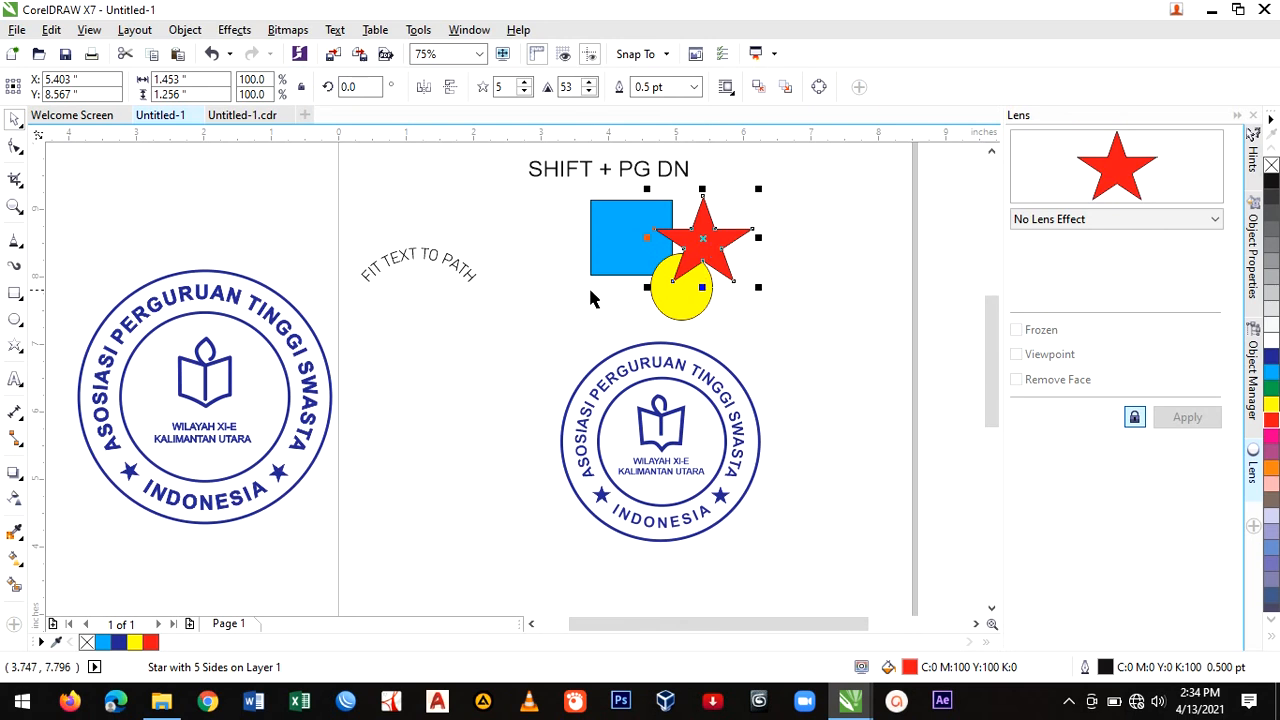
pyautogui.click(455, 381)
pyautogui.scroll(-1, 455, 381)
pyautogui.scroll(-1, 472, 401)
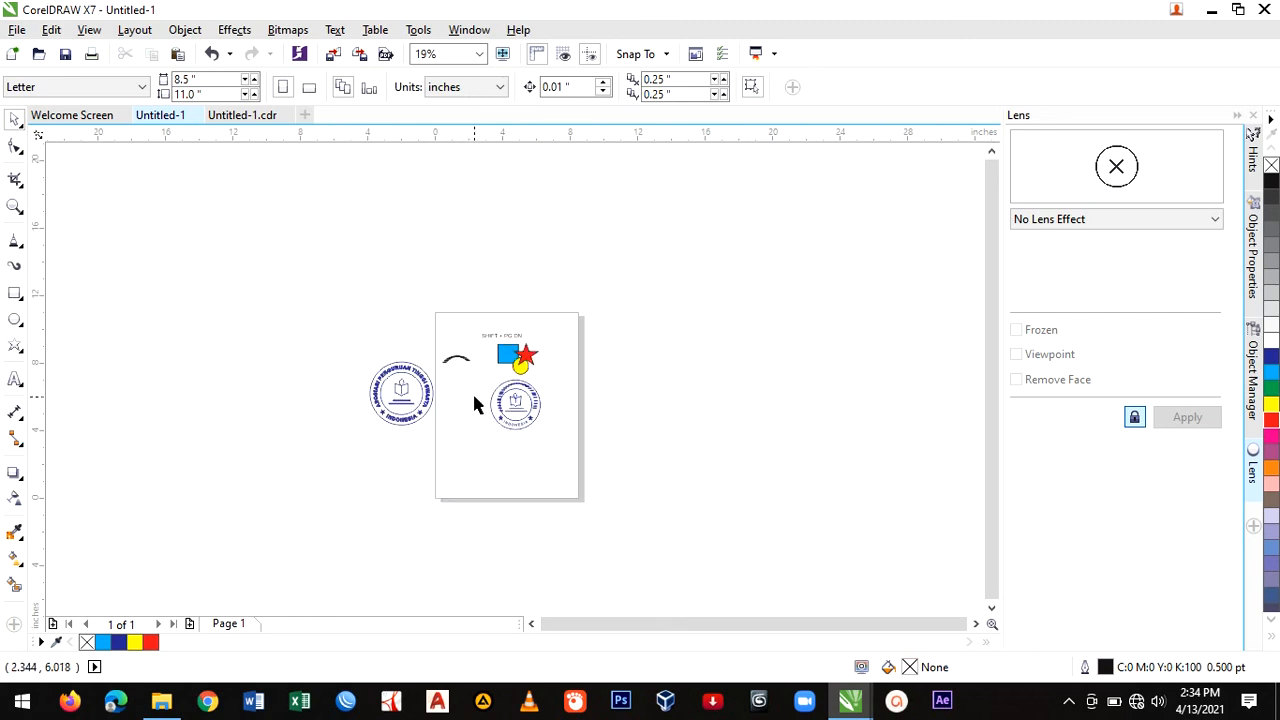
pyautogui.scroll(1, 470, 400)
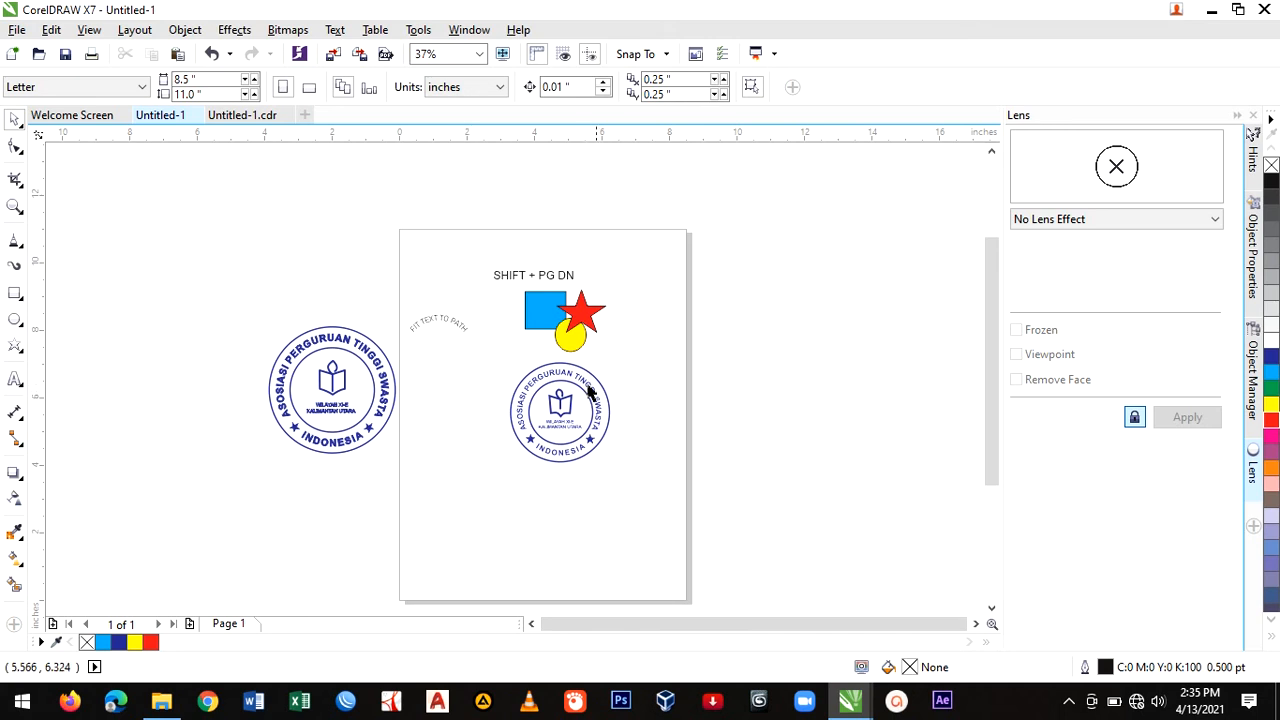
pyautogui.click(1068, 701)
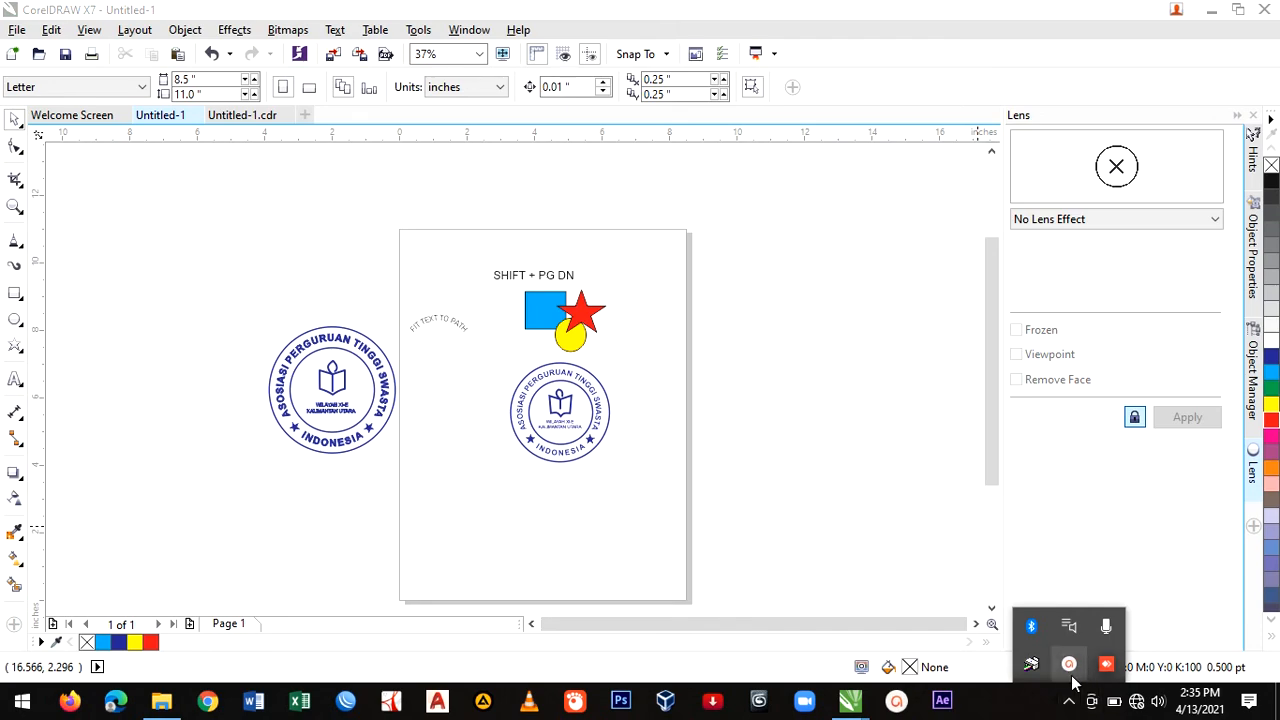